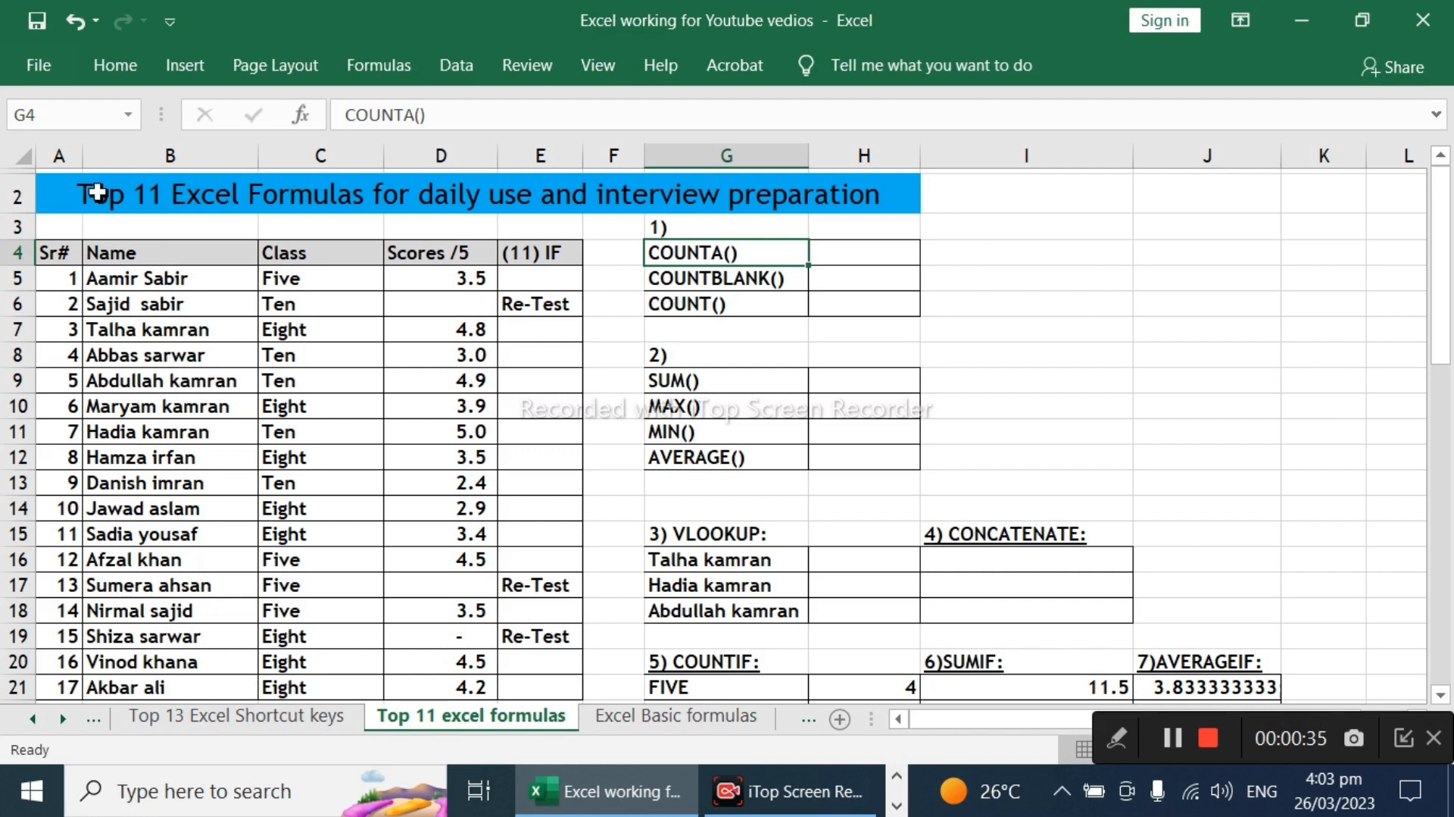
Step: Examine the Name, Class and Scores columns of the student table, including the score cells D6, D17 and D19
left_click_drag(208, 269, 195, 610)
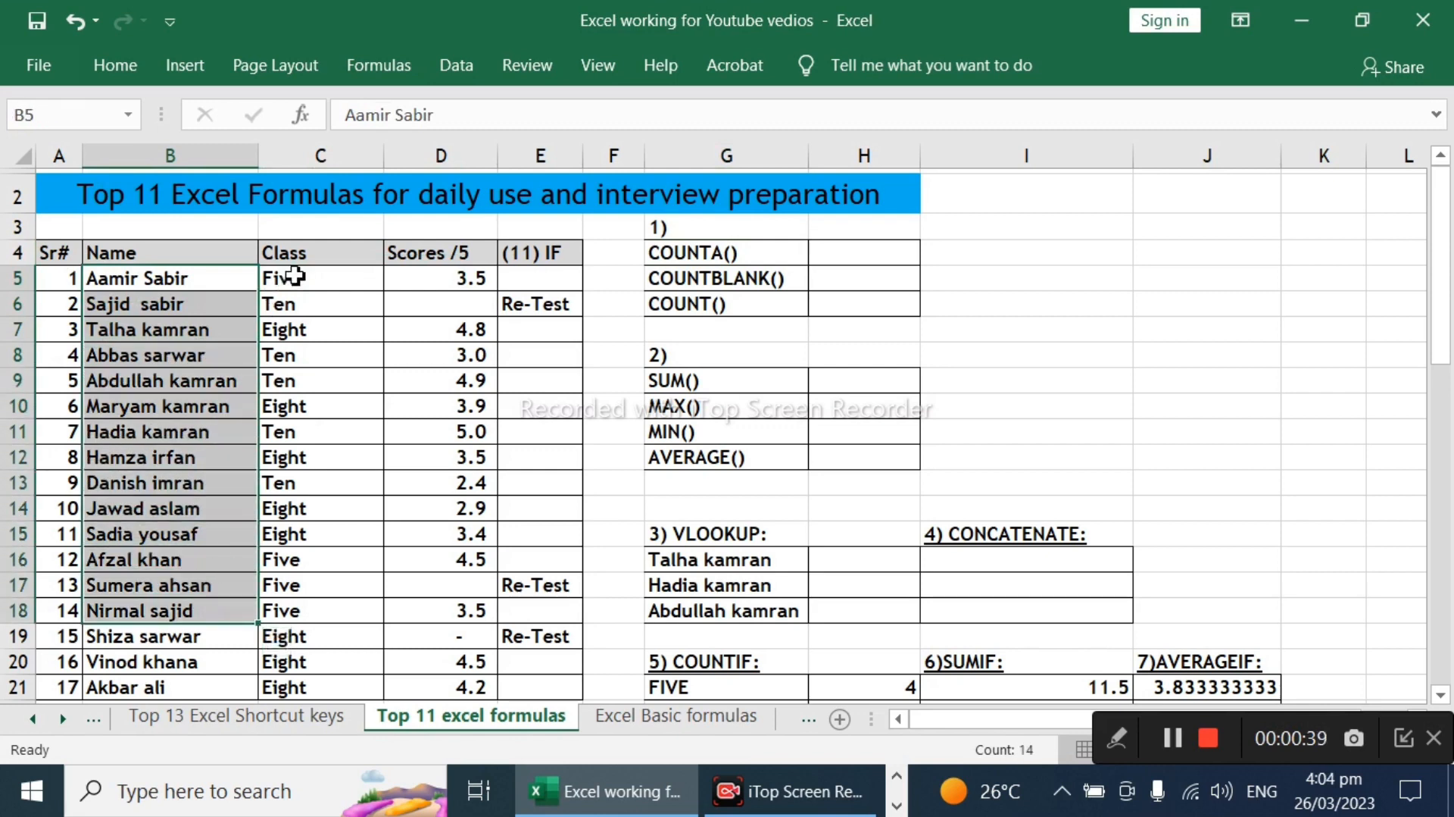
left_click_drag(283, 282, 309, 486)
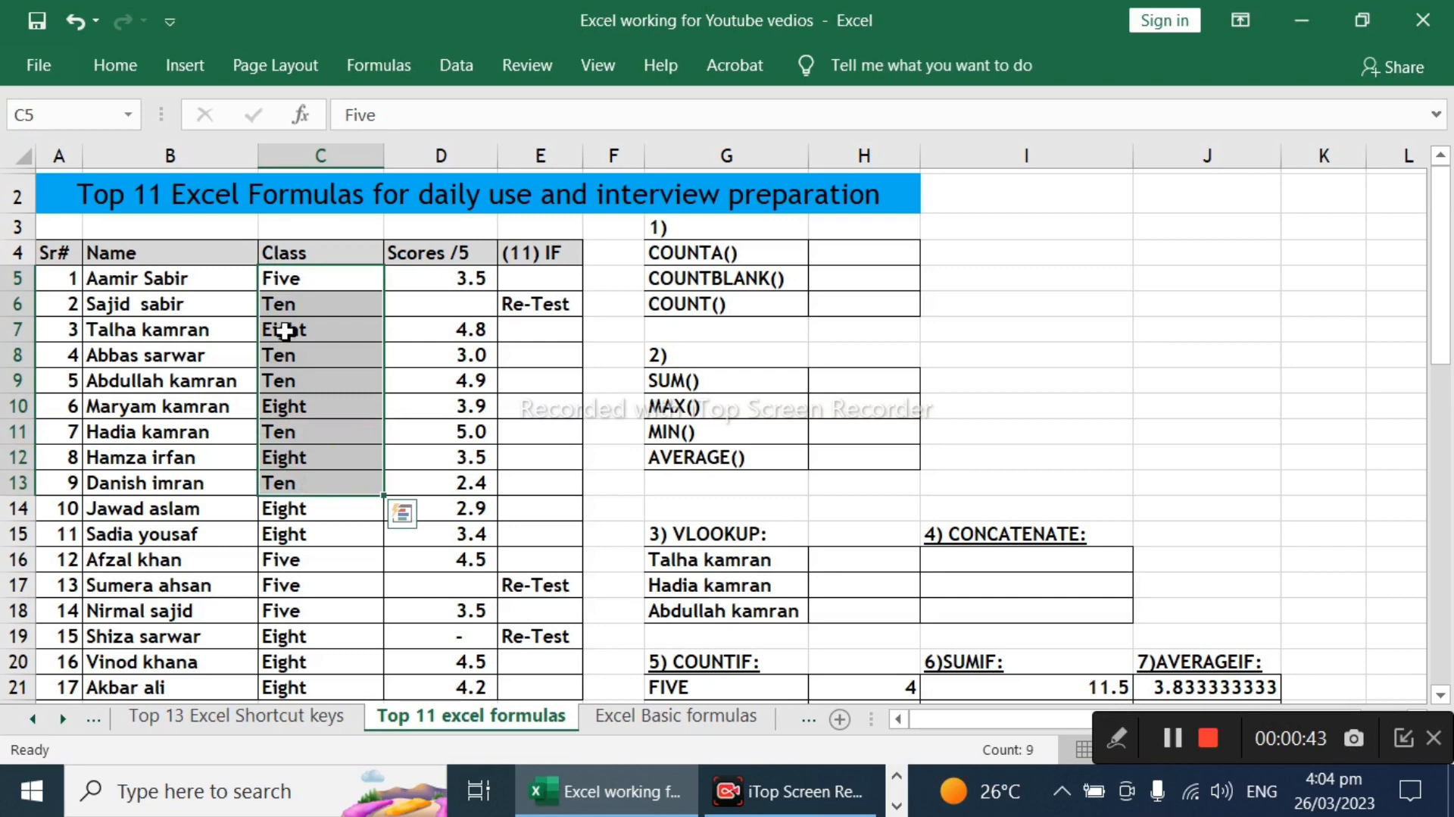
left_click(415, 277)
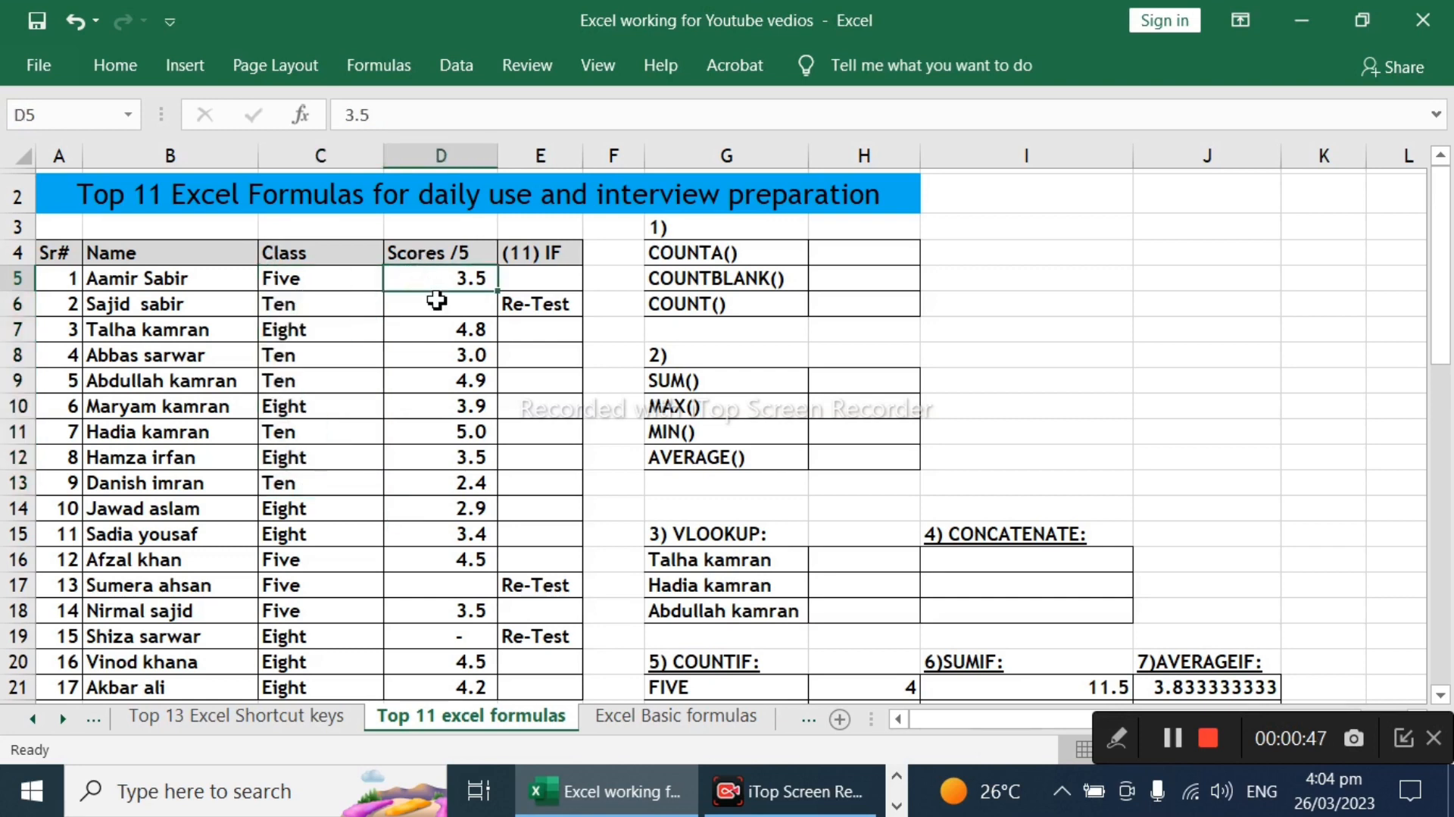
left_click(439, 337)
left_click(439, 379)
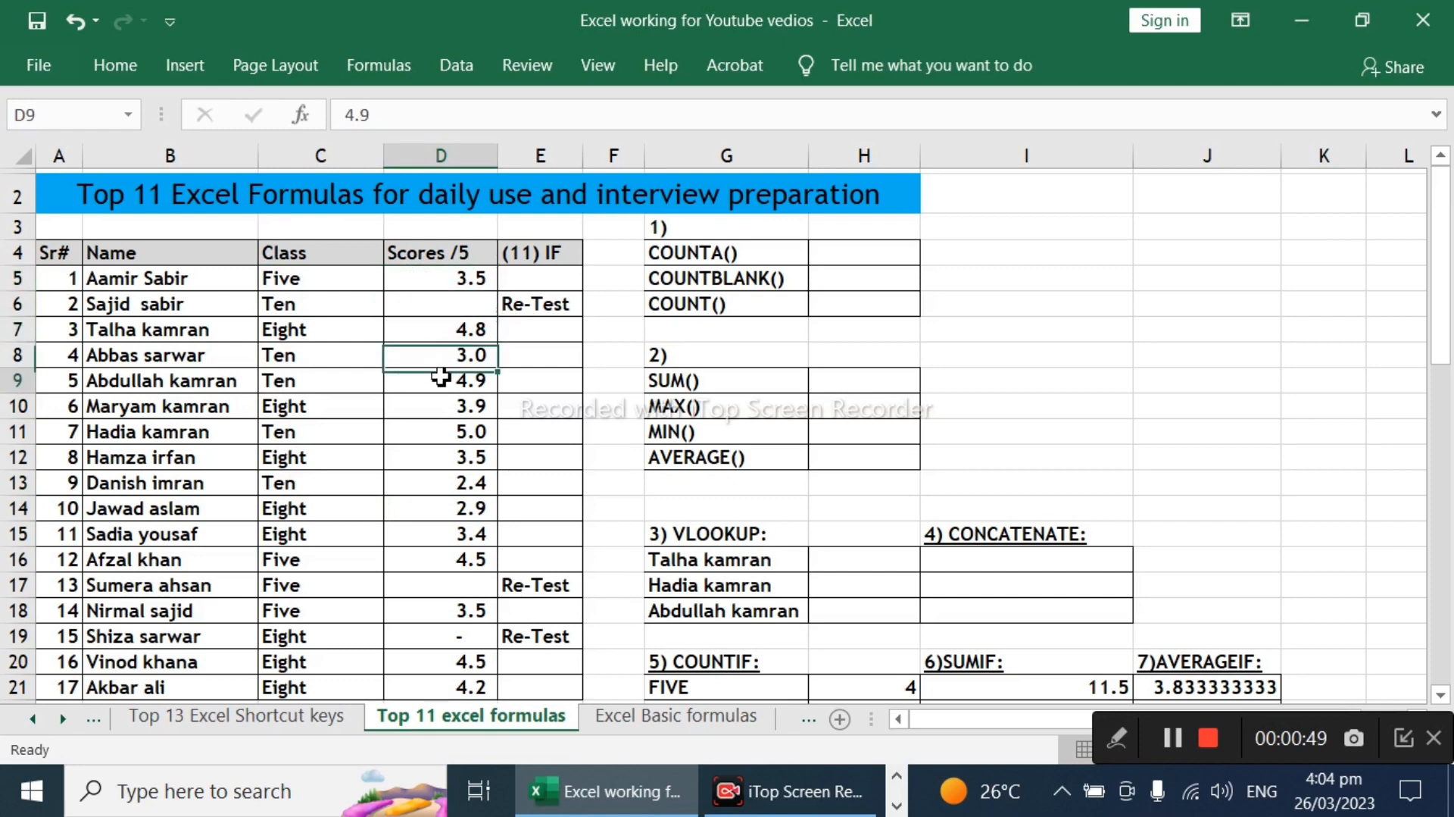
left_click(438, 311)
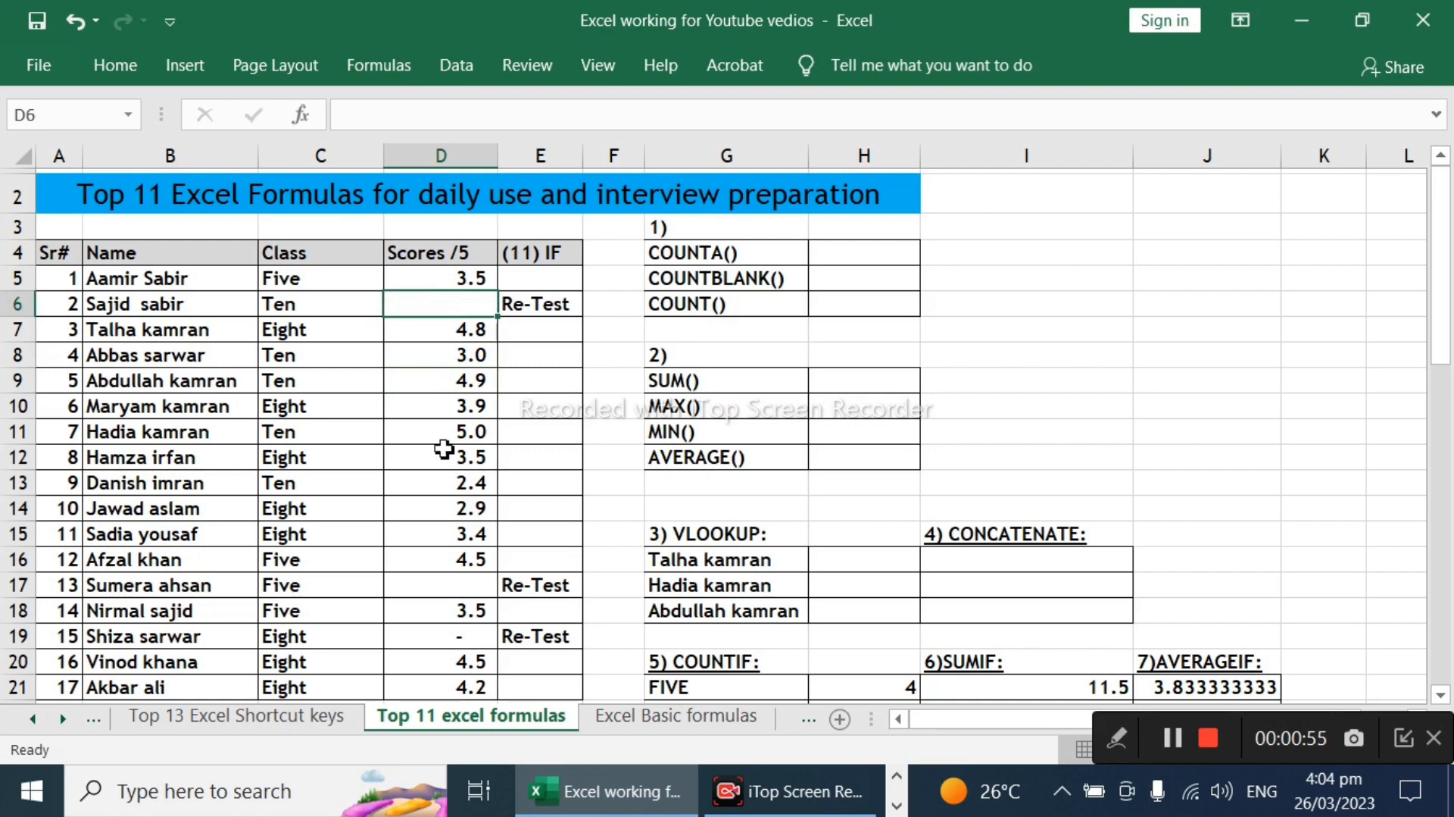
left_click(465, 588)
scroll(465, 589, "down", 2)
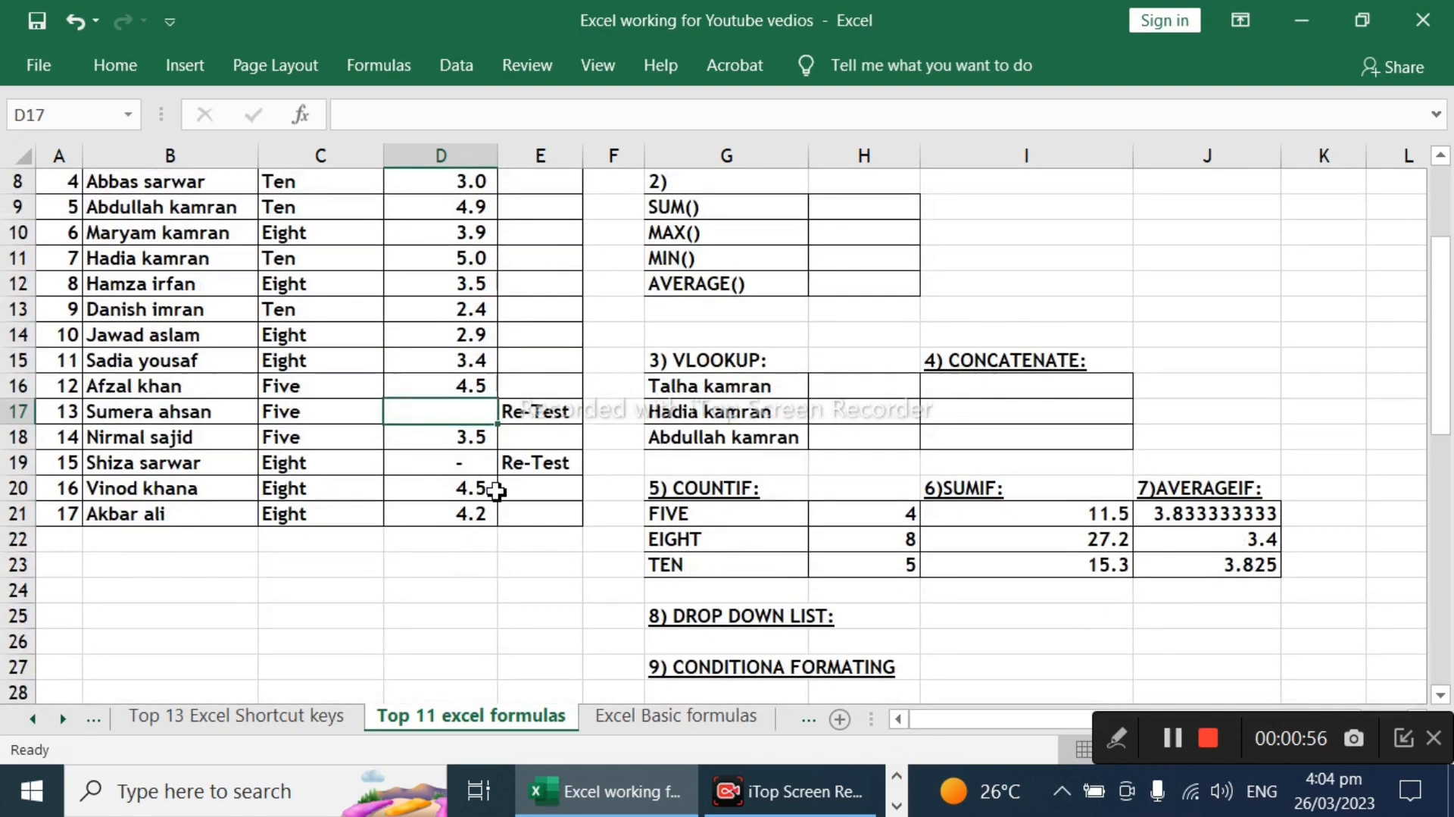
left_click(465, 470)
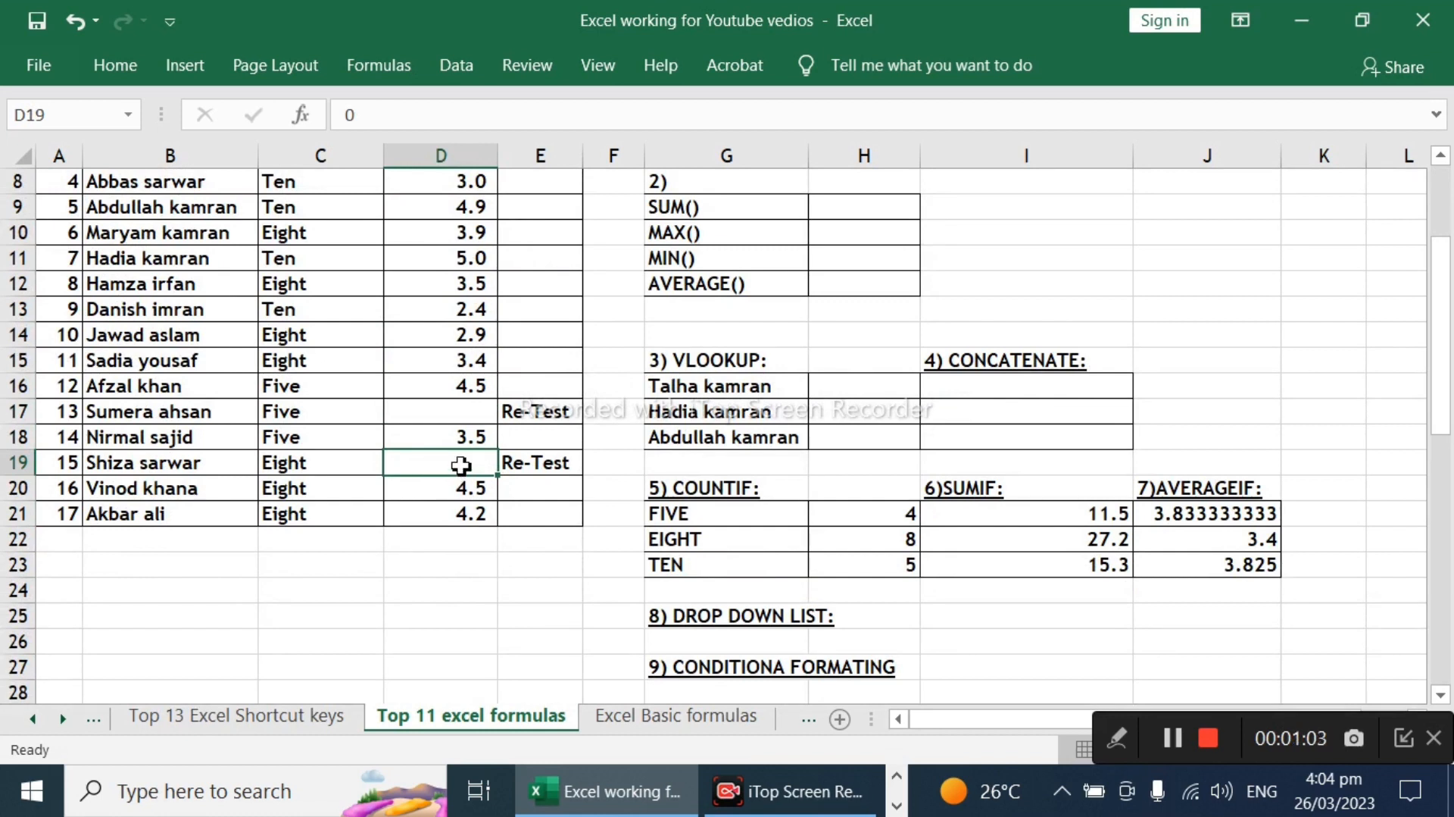
scroll(454, 466, "up", 2)
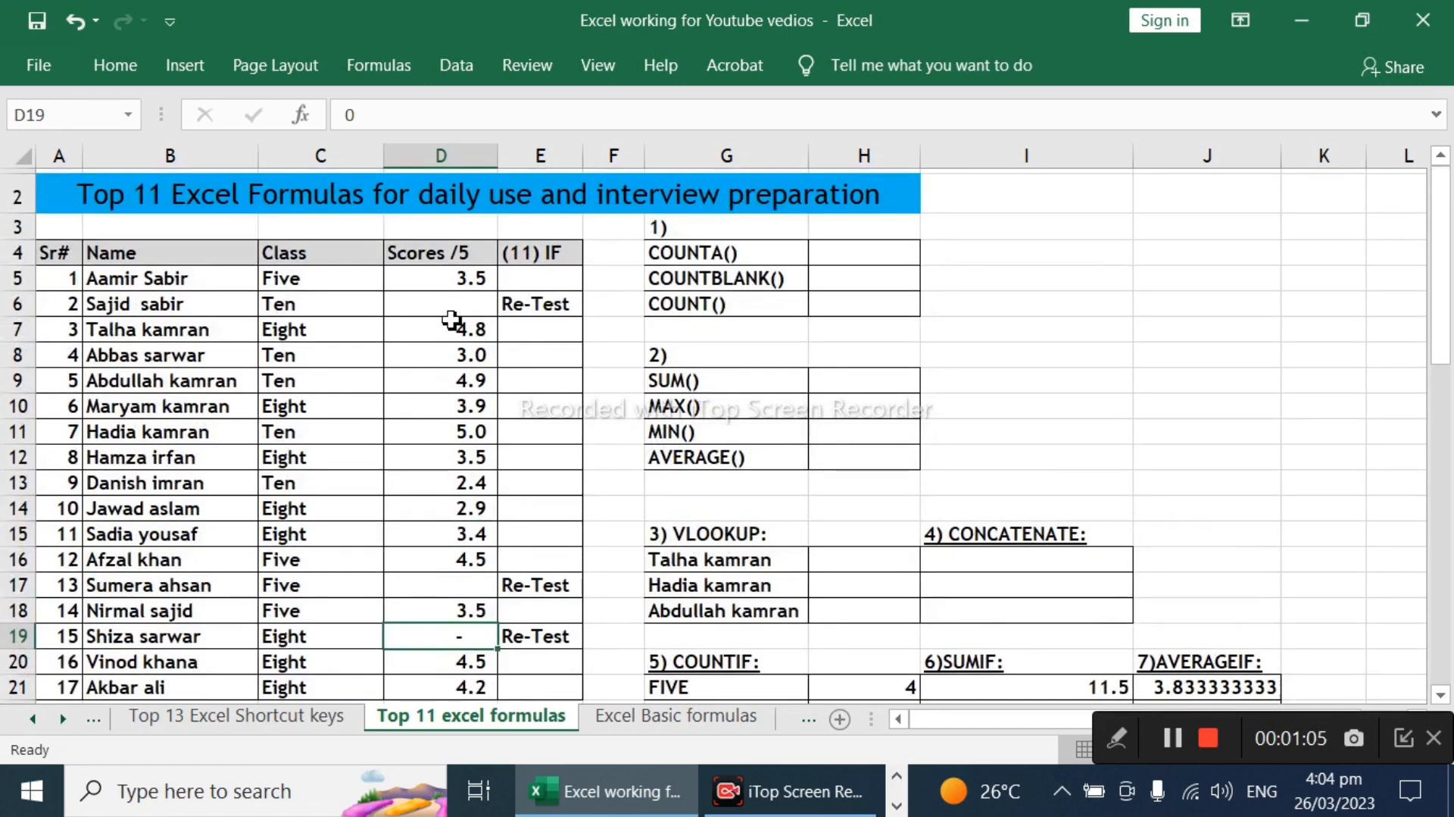
left_click(439, 311)
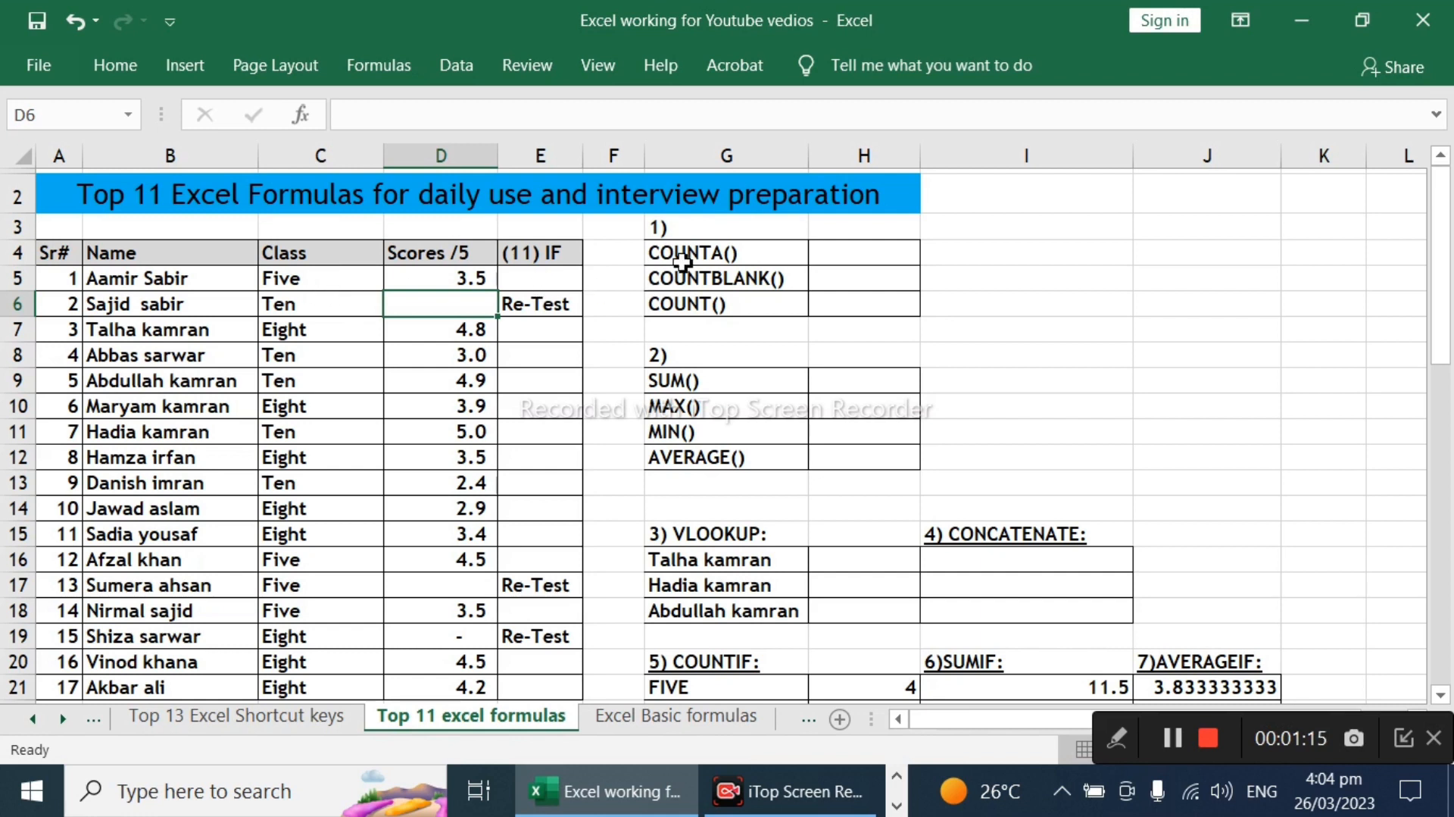
Step: Enter a COUNTA formula over the scores D5:D21 in cell H4 beside the COUNTA() label
left_click(838, 260)
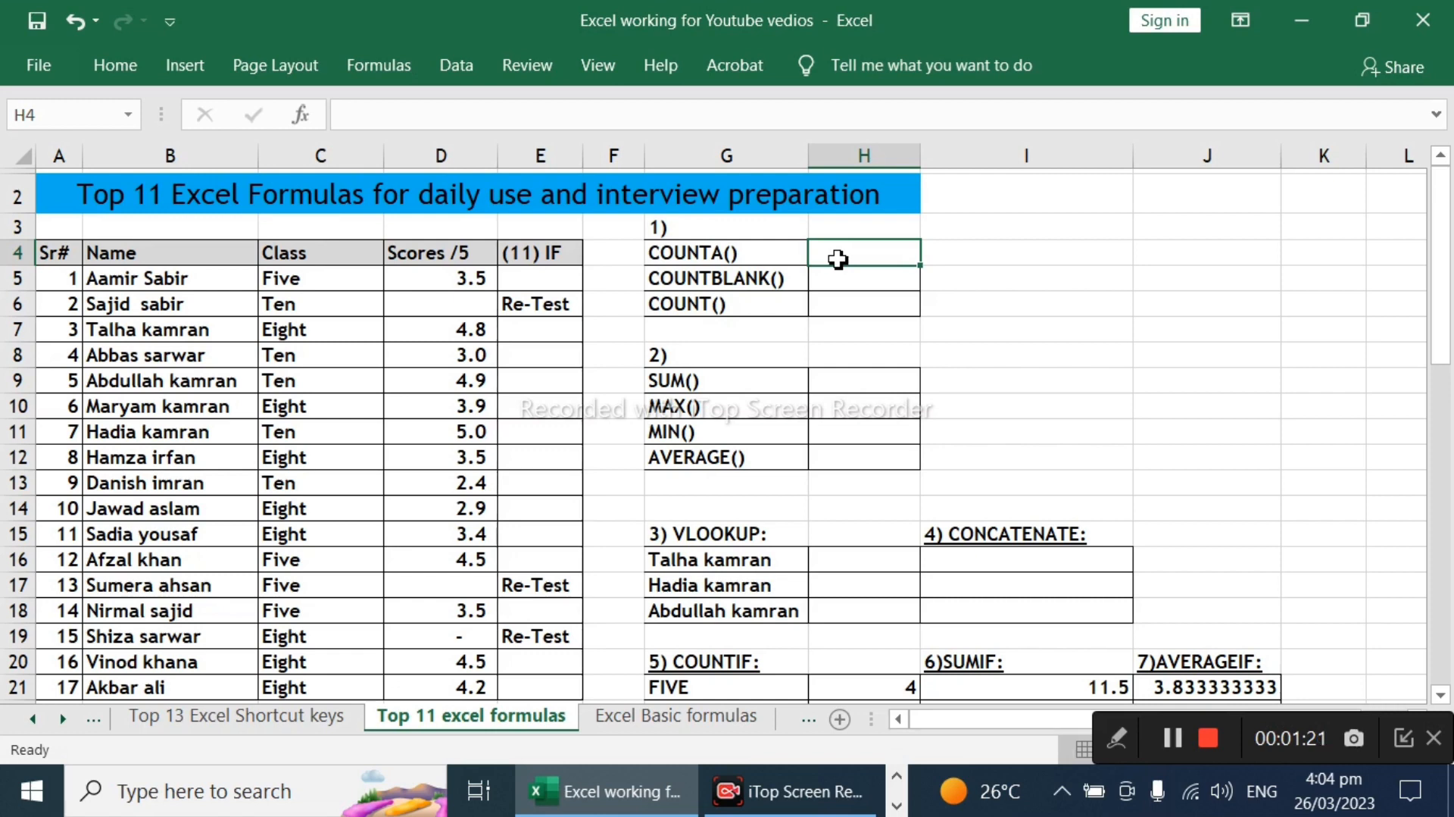
type("=")
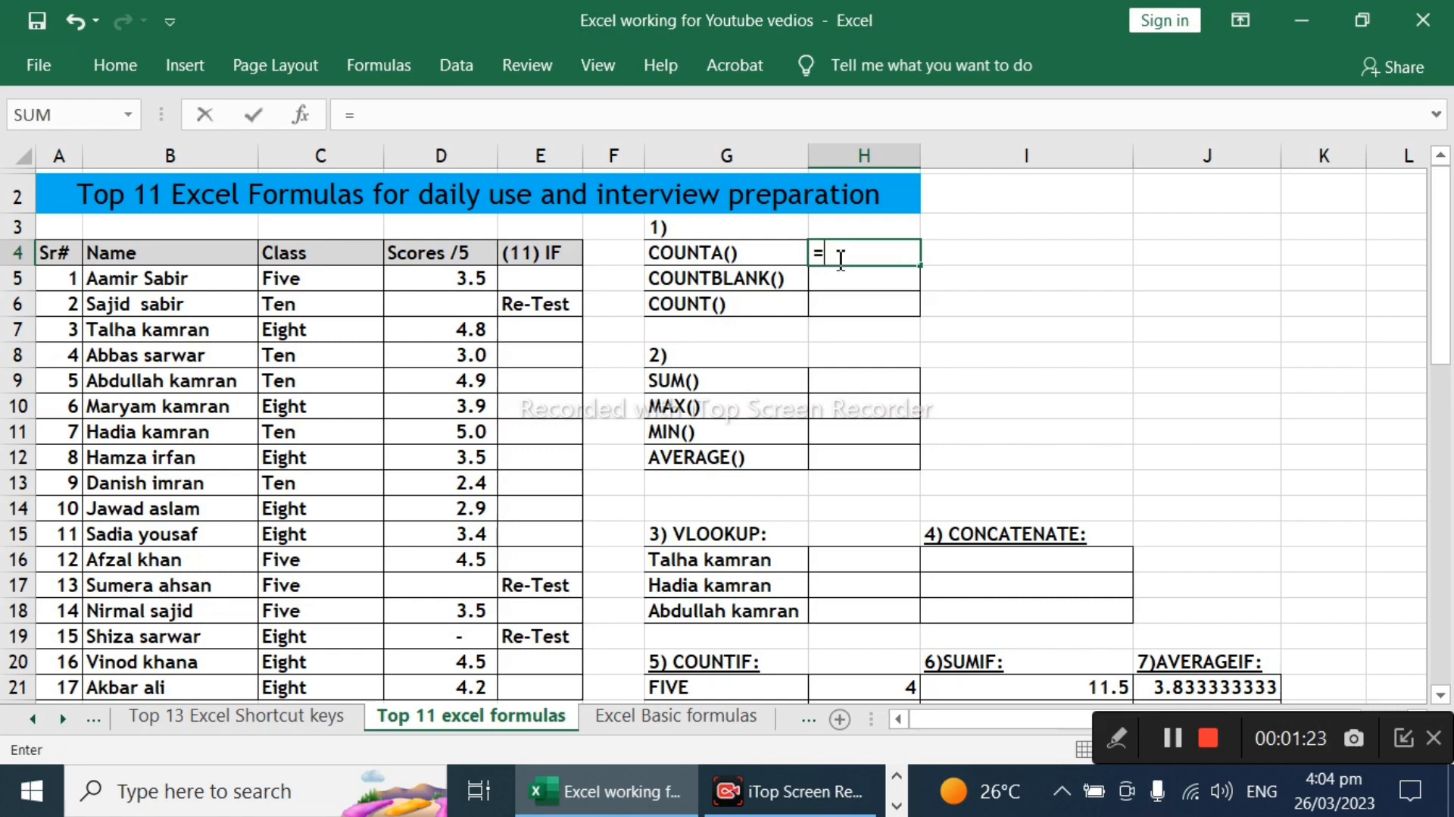
type("coun")
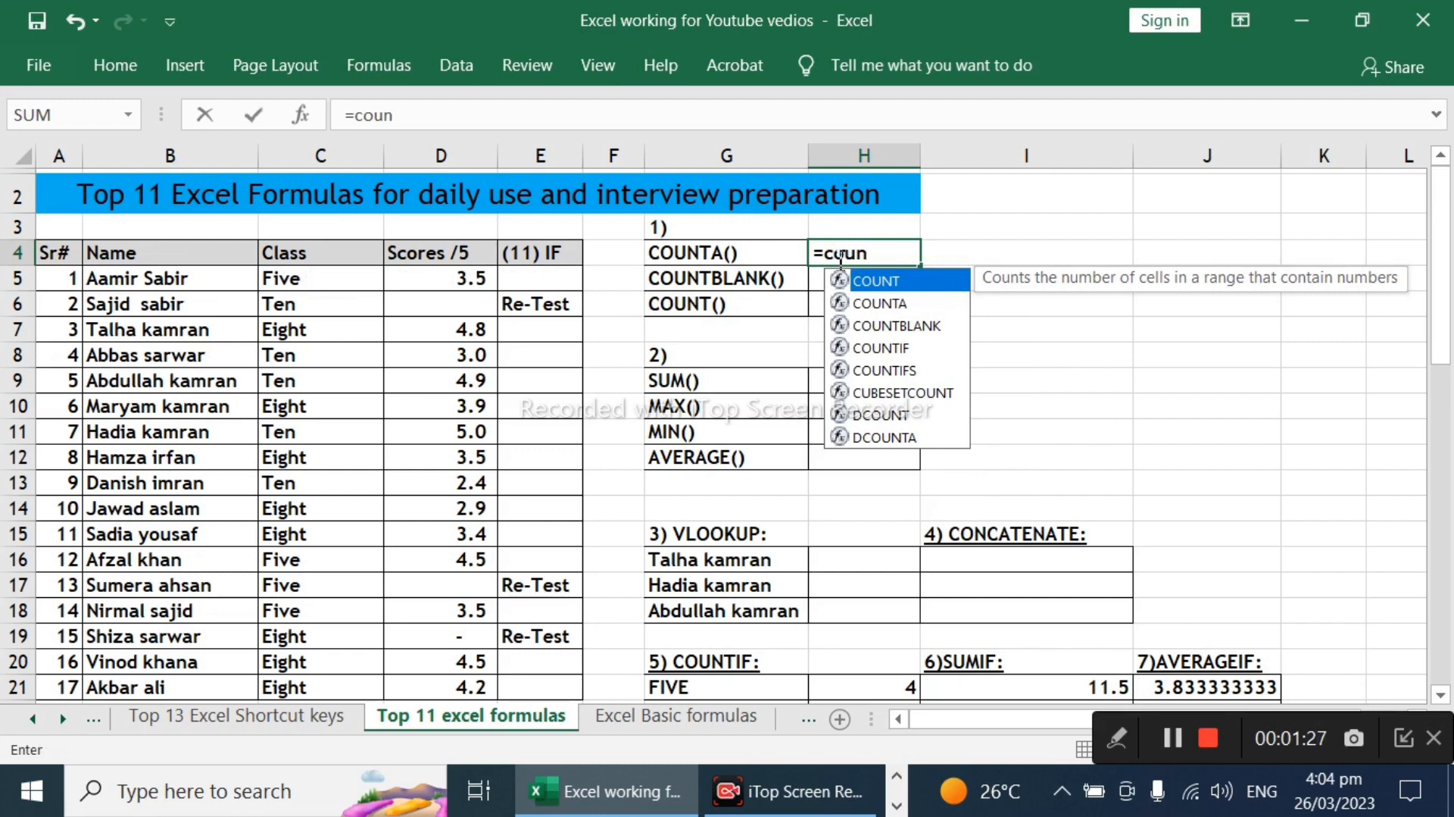
key("Down")
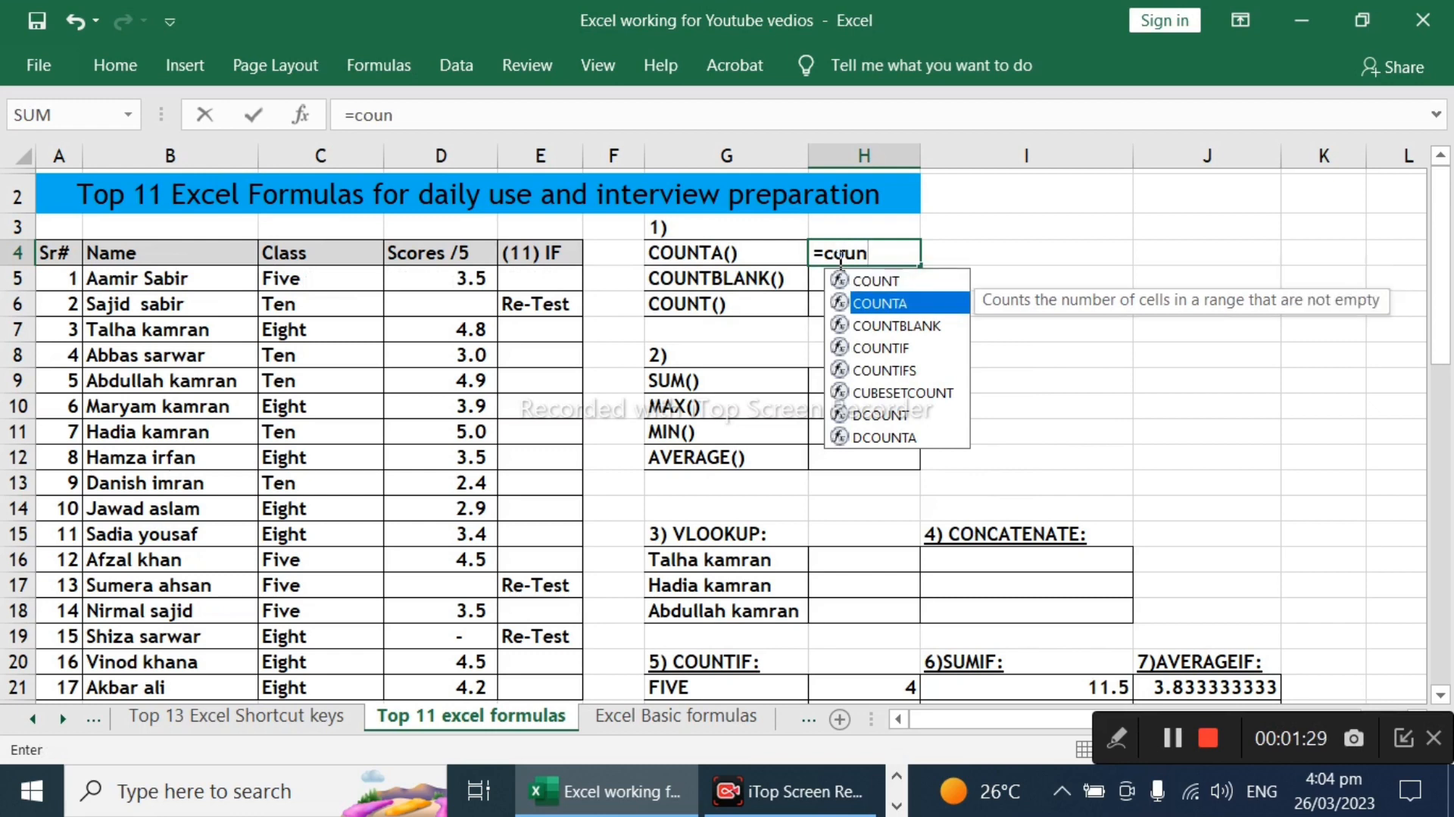
key("Tab")
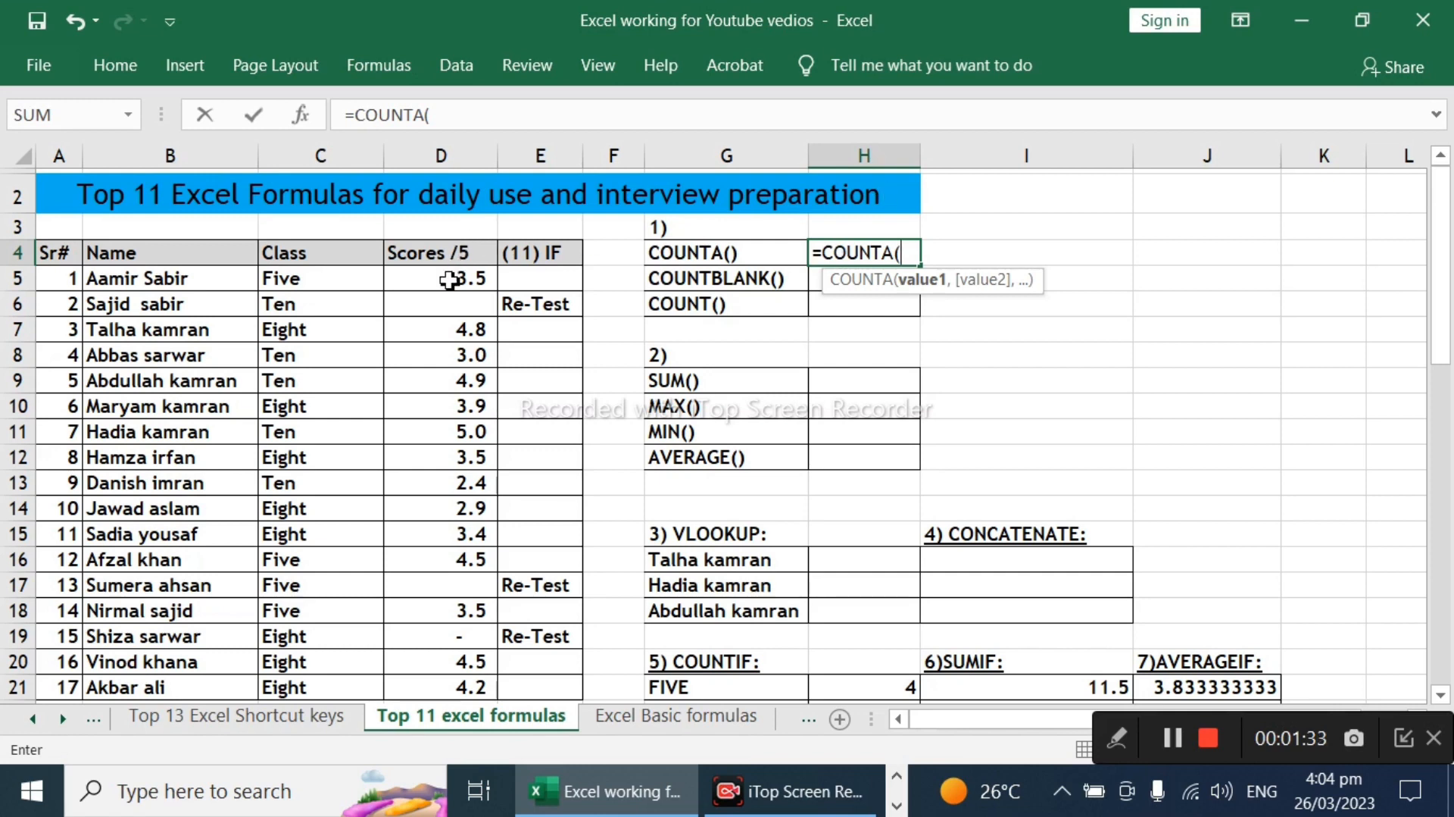
left_click_drag(451, 279, 425, 552)
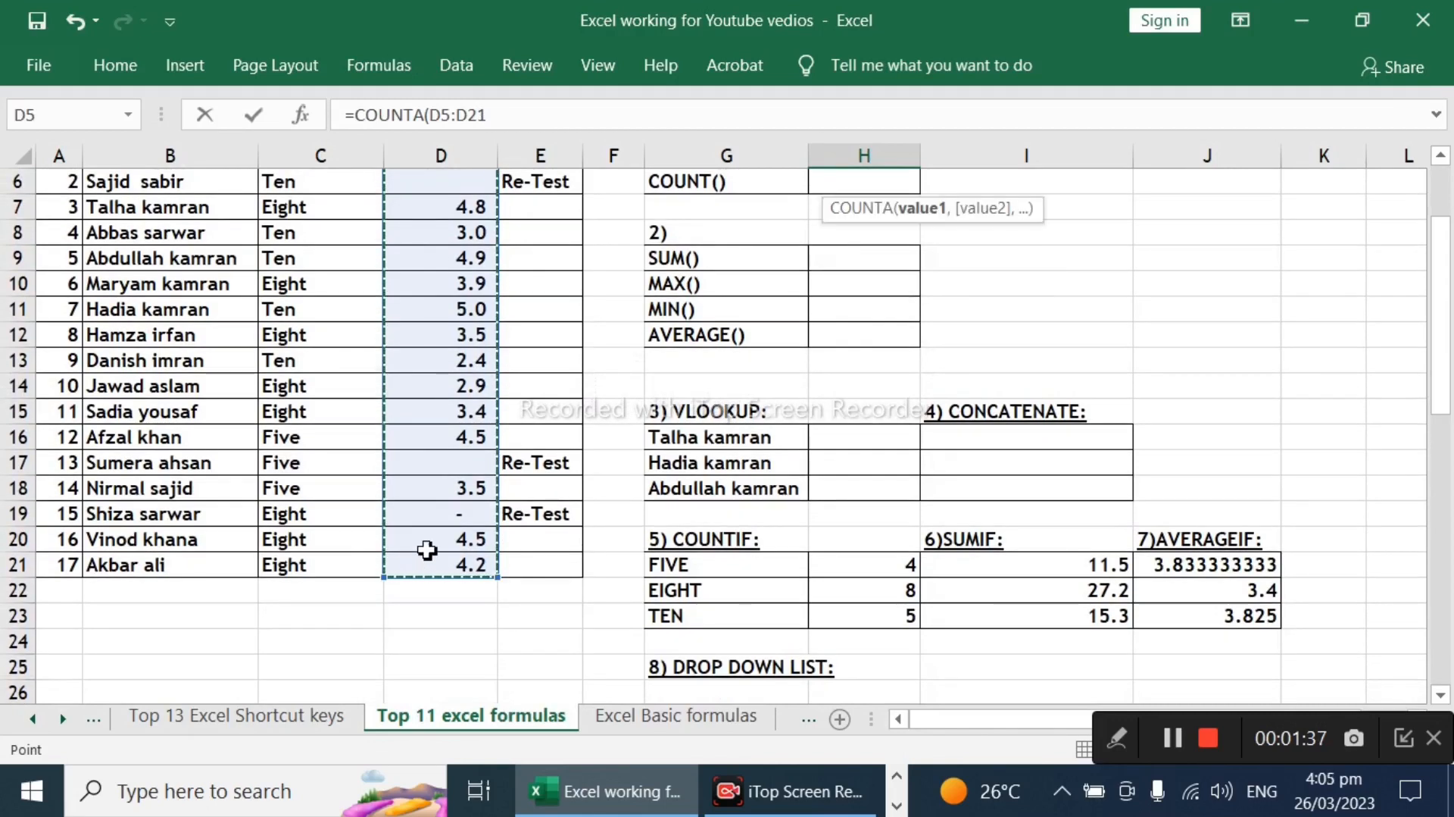
scroll(425, 538, "up", 2)
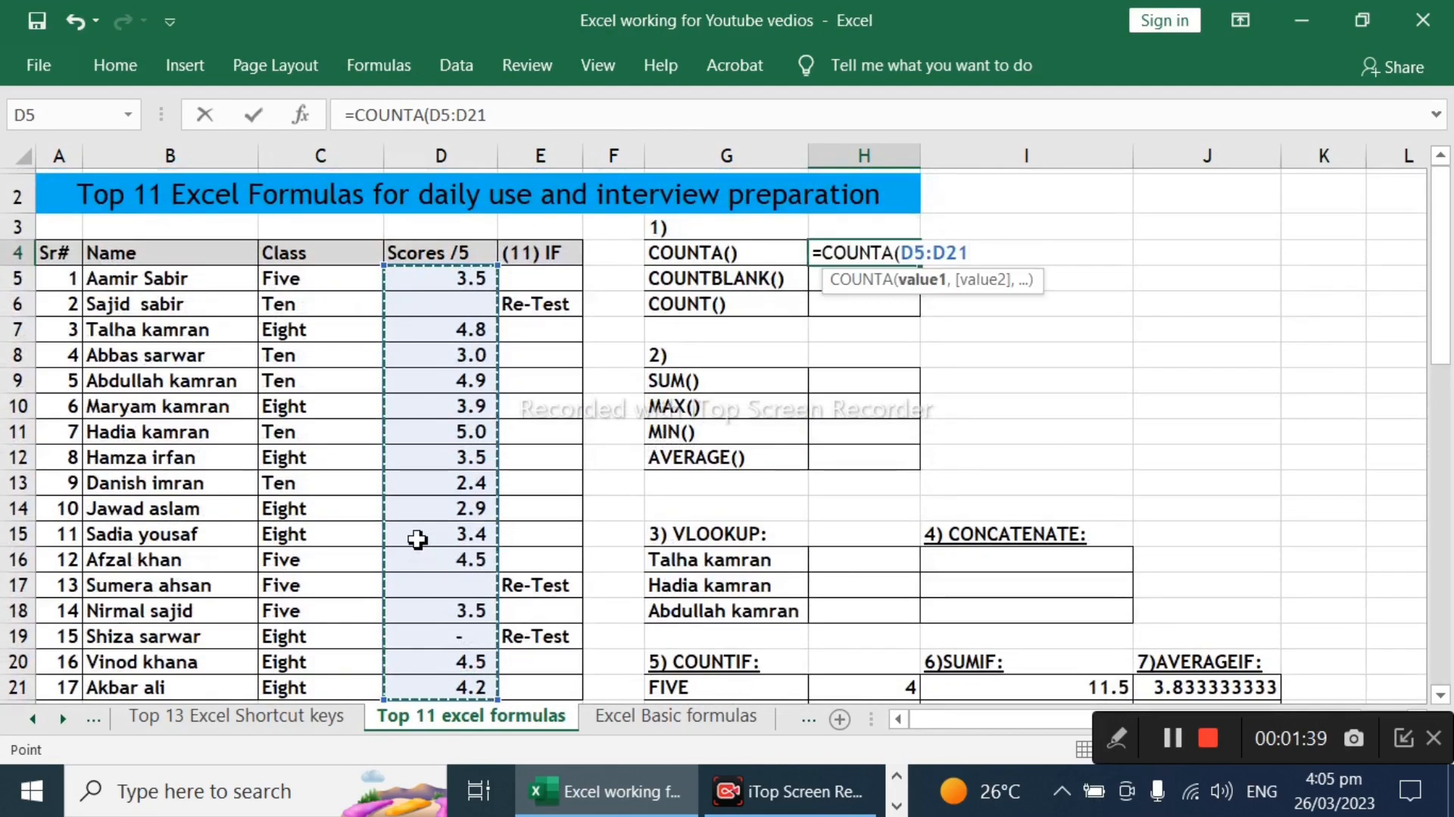
type(")")
key("Return")
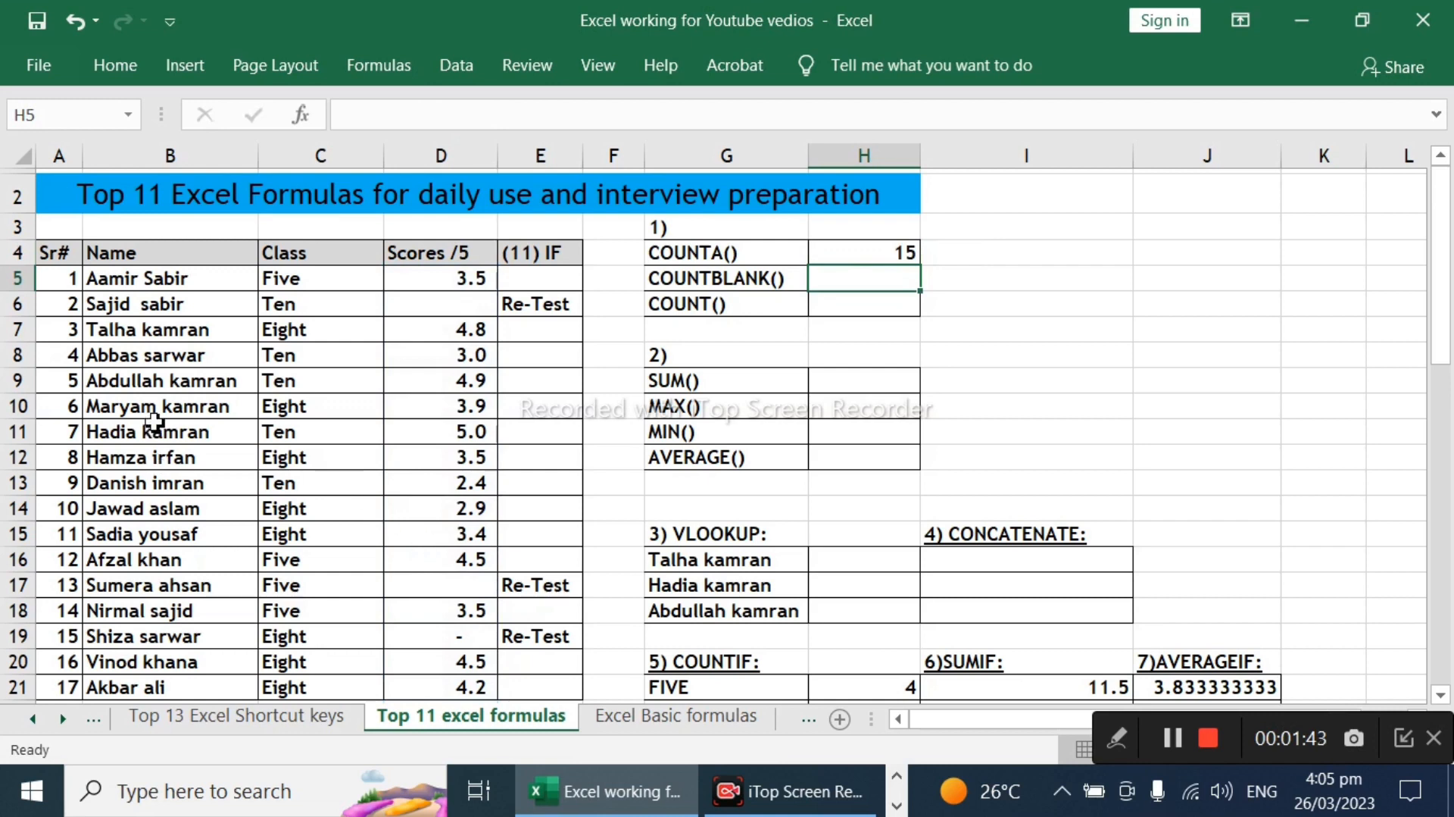
Step: Test the COUNTA formula against the serial numbers and blank scores by entering "w" in D6 and deleting it again
scroll(479, 515, "down", 2)
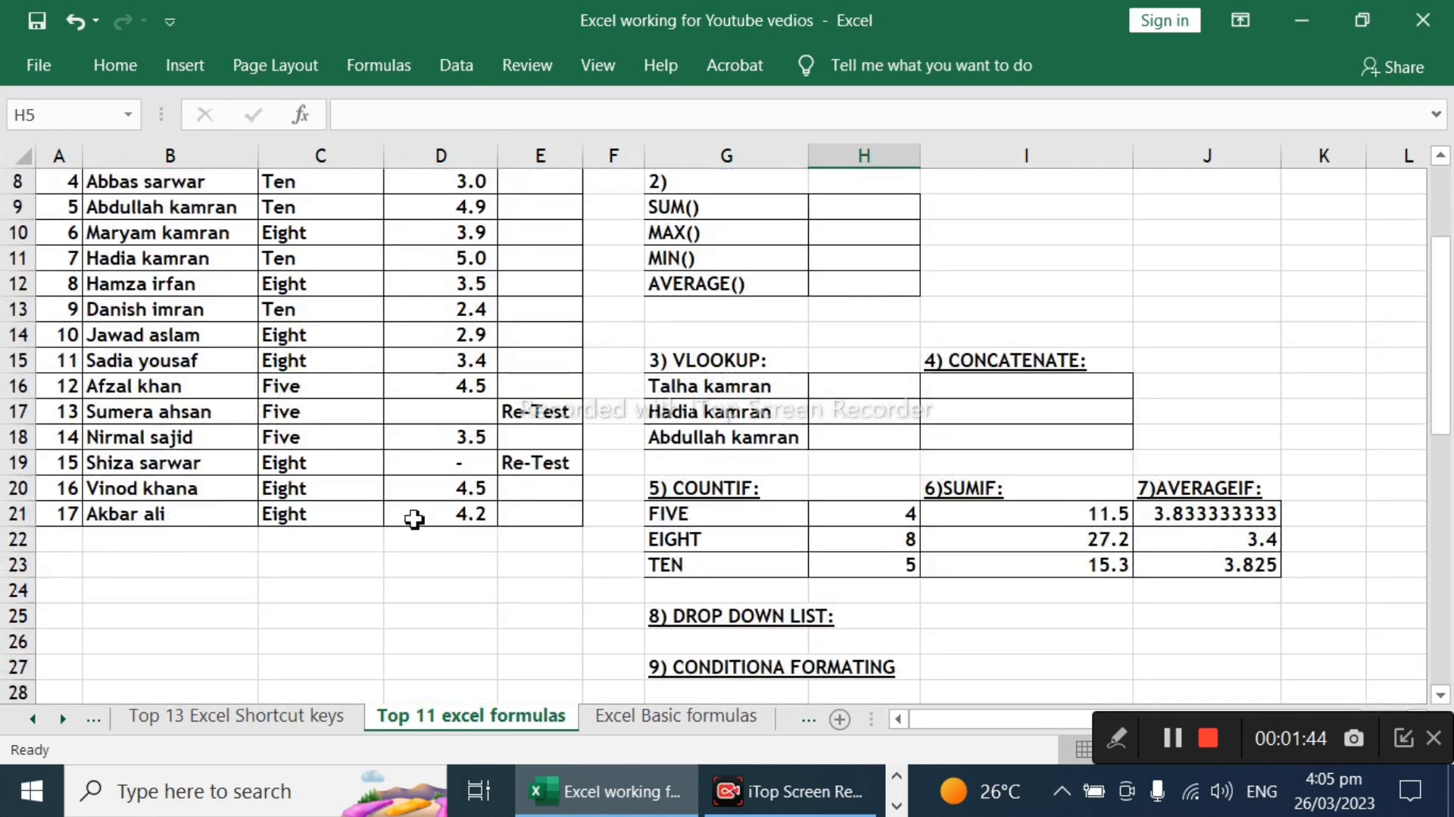
left_click(70, 515)
scroll(844, 305, "up", 2)
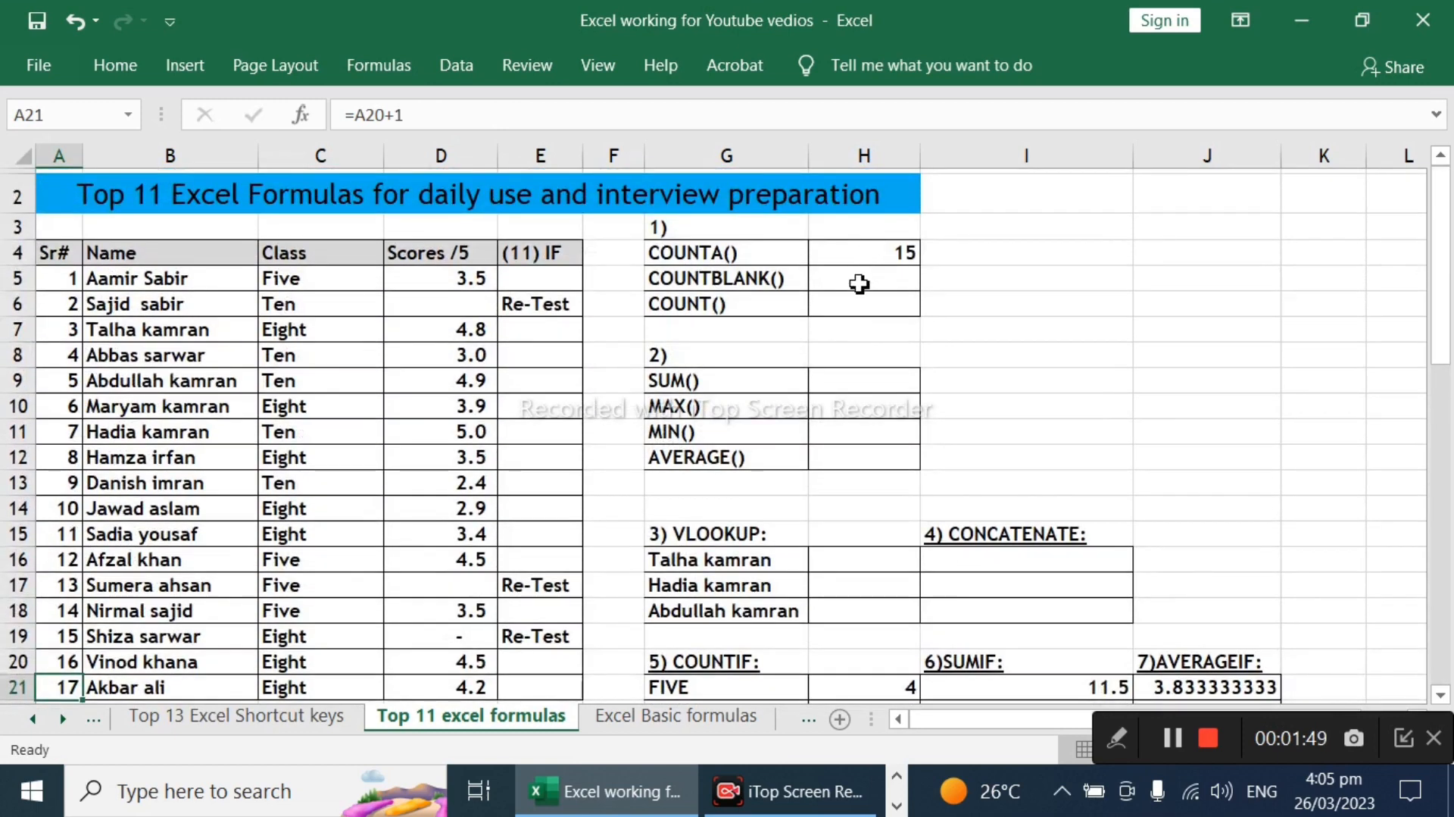
left_click(425, 307)
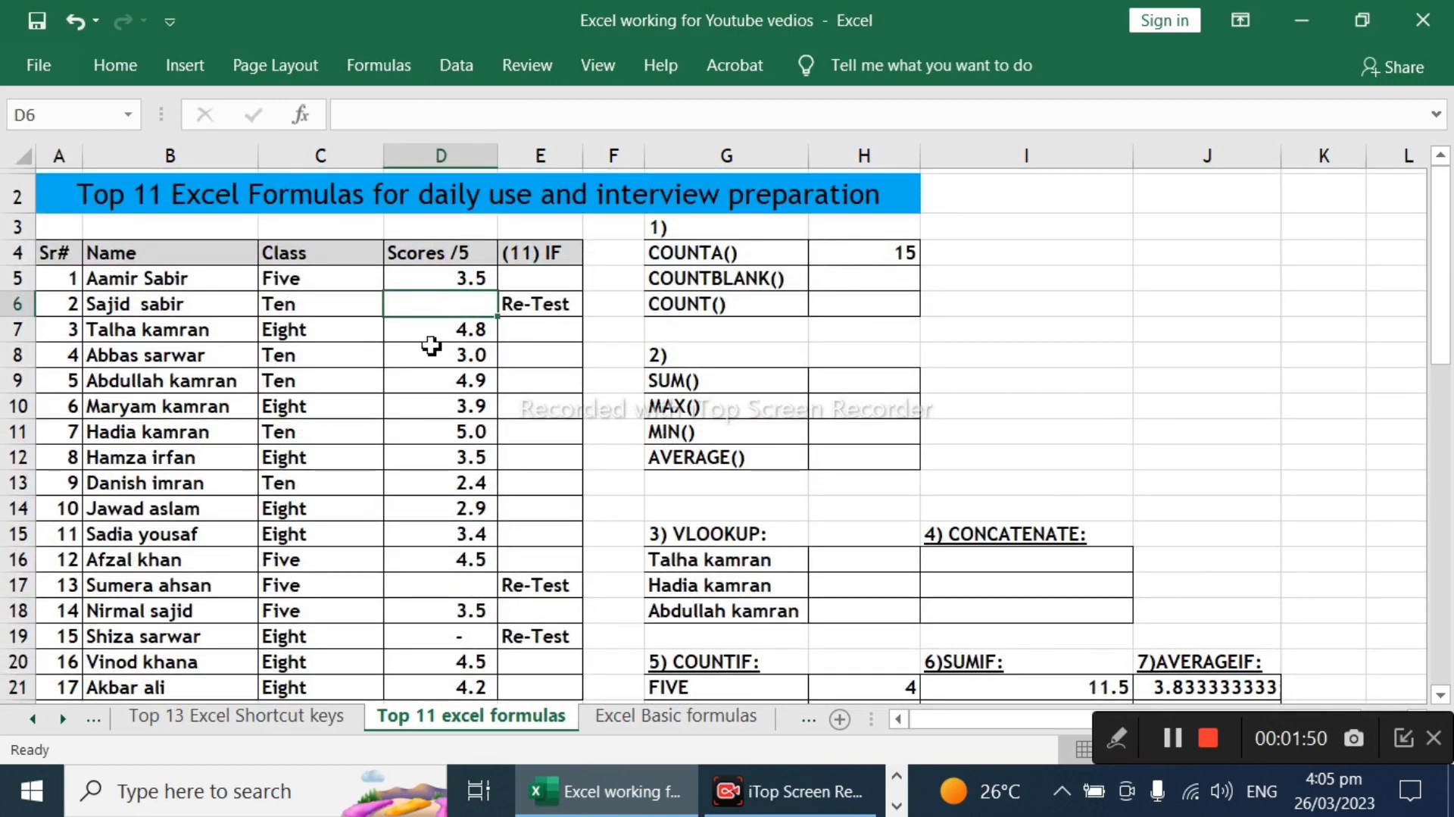
left_click(454, 585)
left_click(445, 301)
type("w")
key("Return")
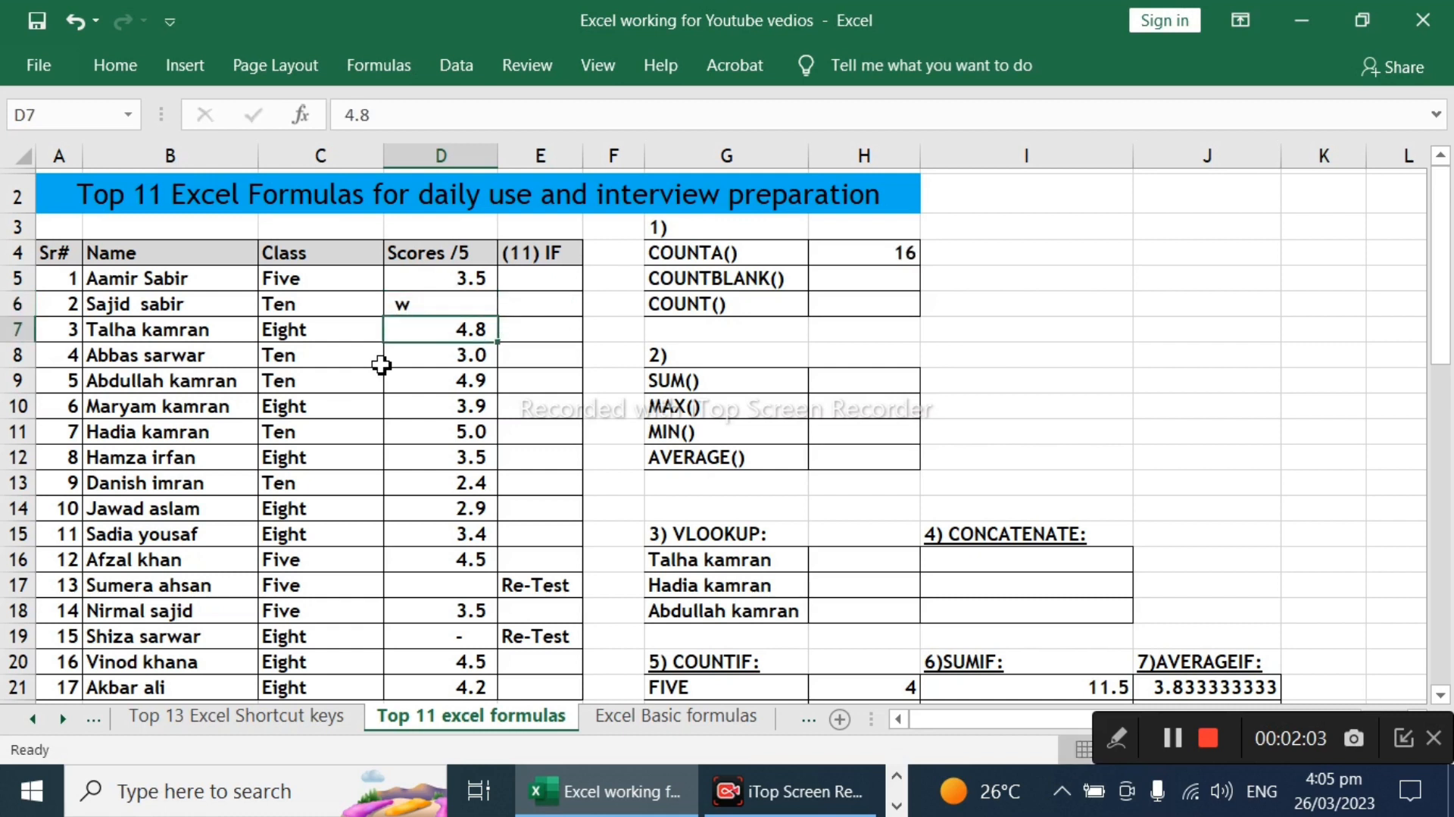
key("Up")
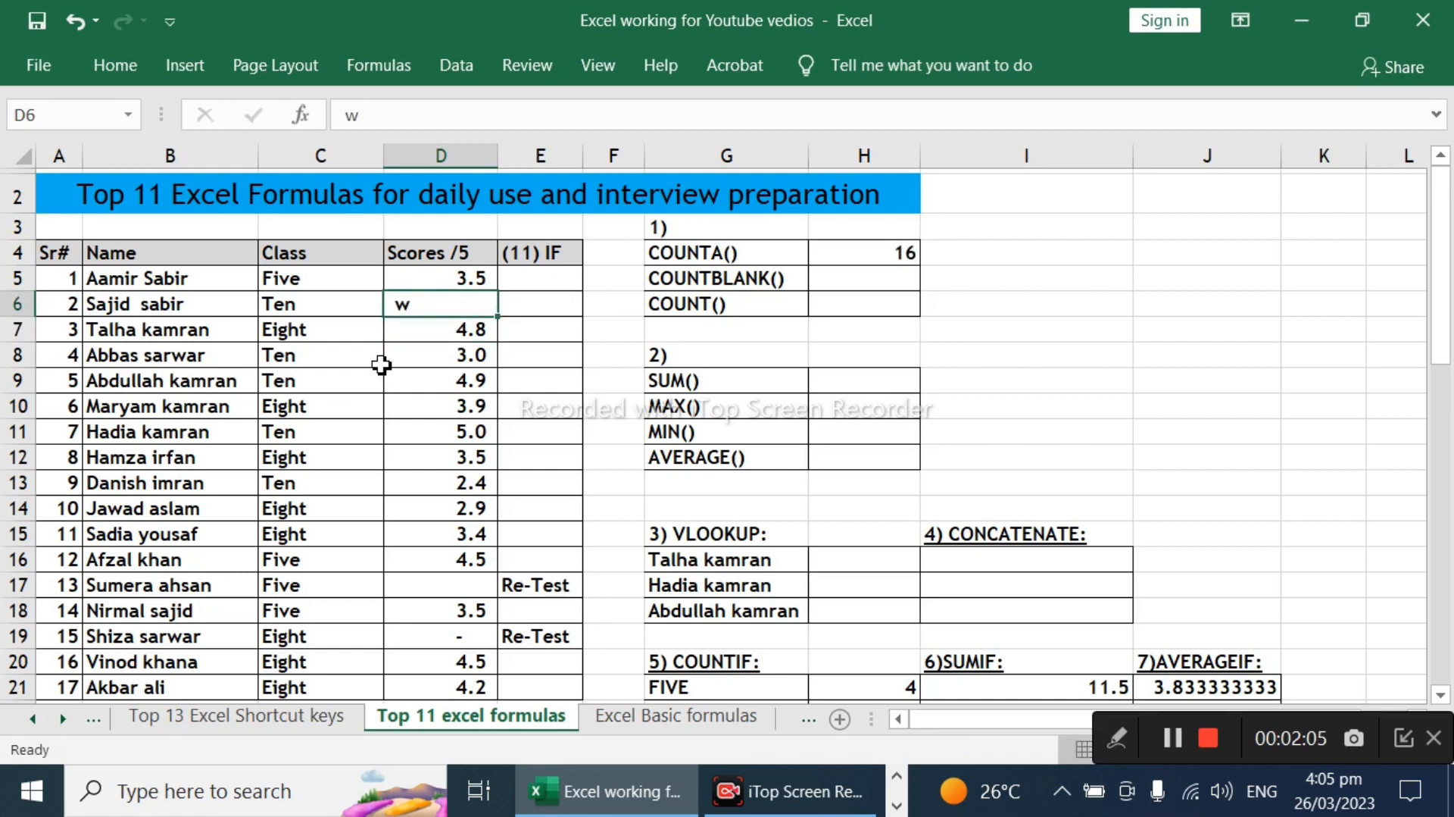
key("Delete")
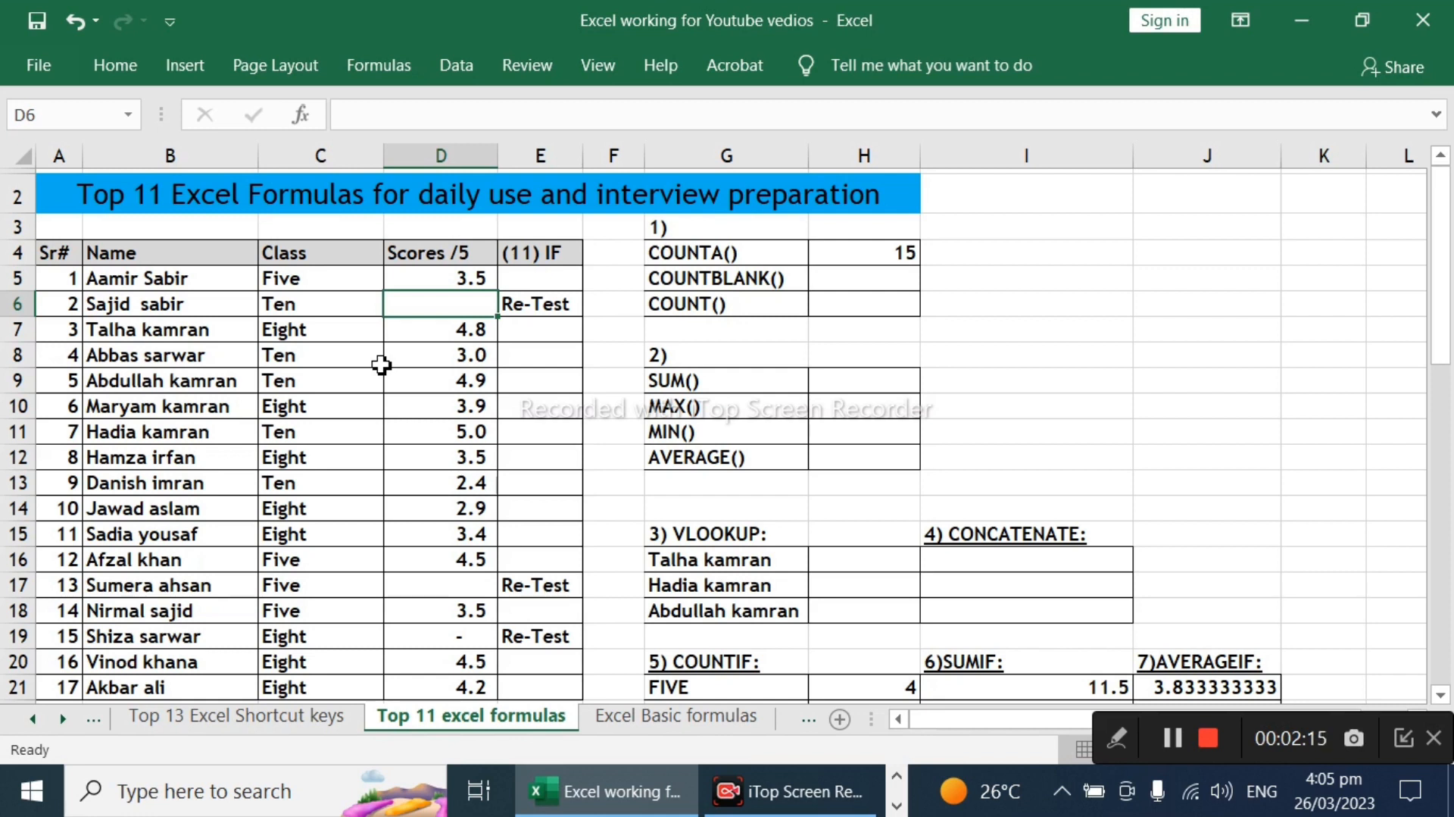
Step: Enter a COUNTBLANK formula over the scores D5:D21 in cell H5 beside the COUNTBLANK() label
left_click(884, 284)
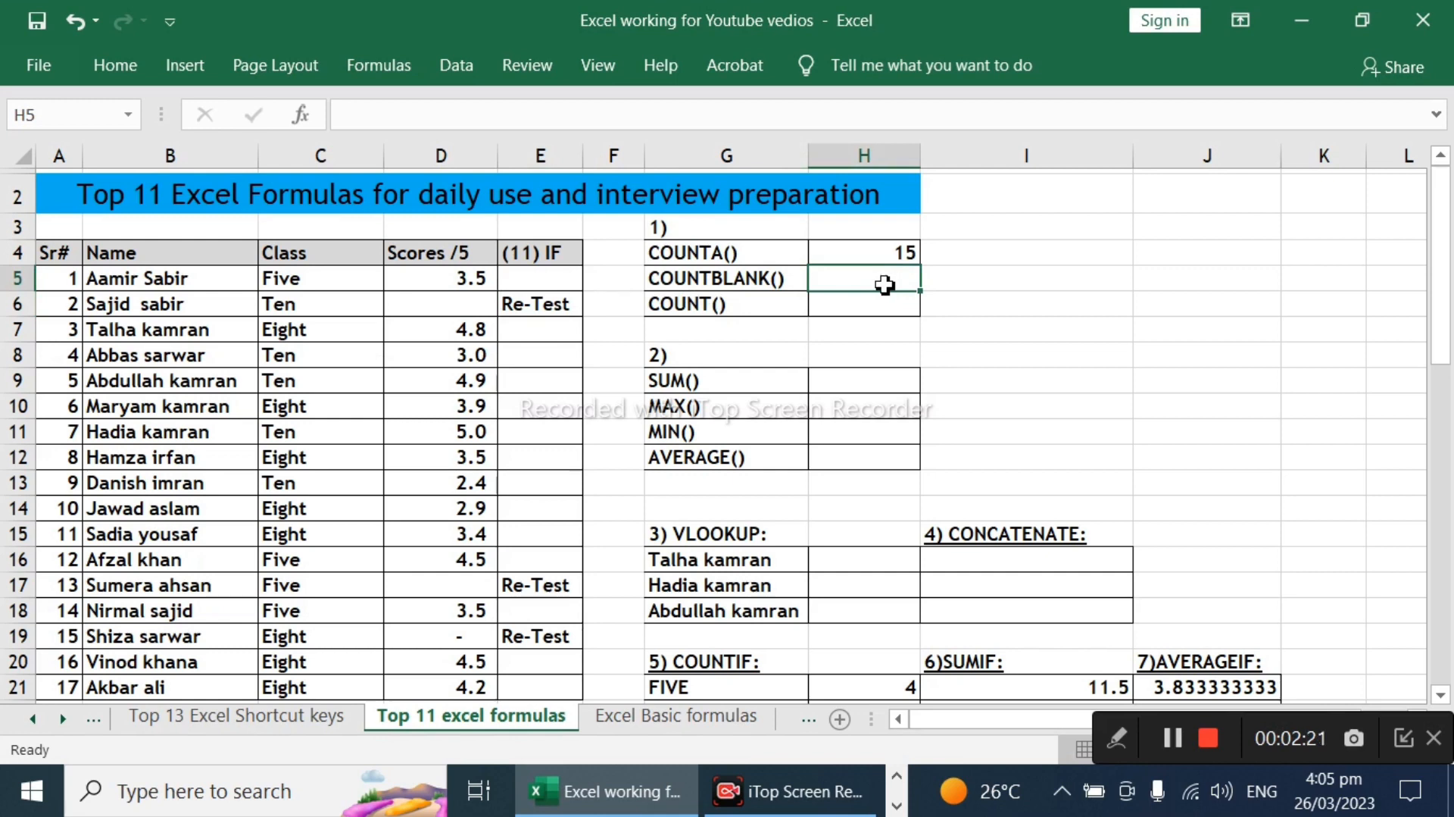
type("=count")
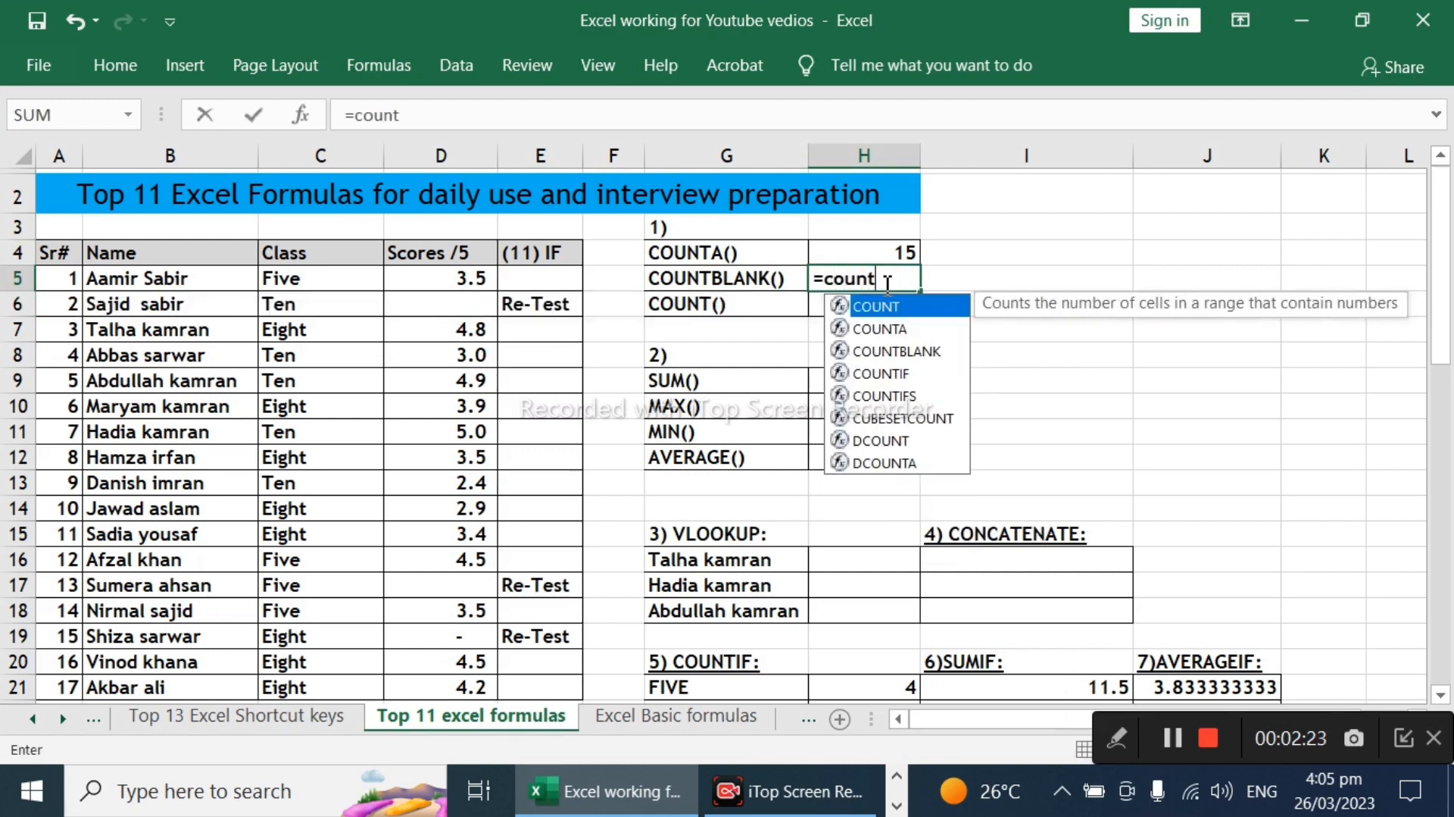
key("Down")
key("Down")
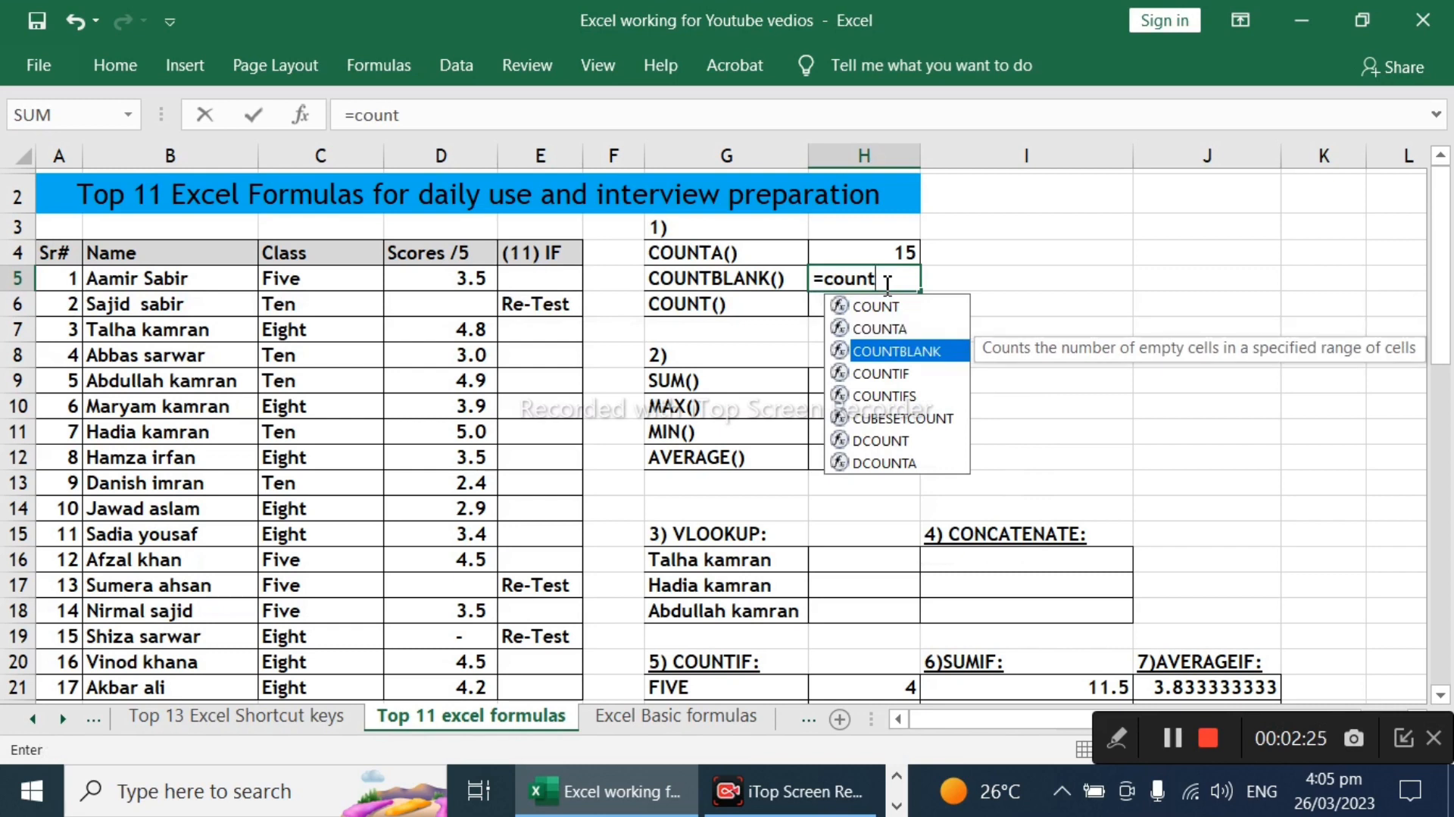
key("Tab")
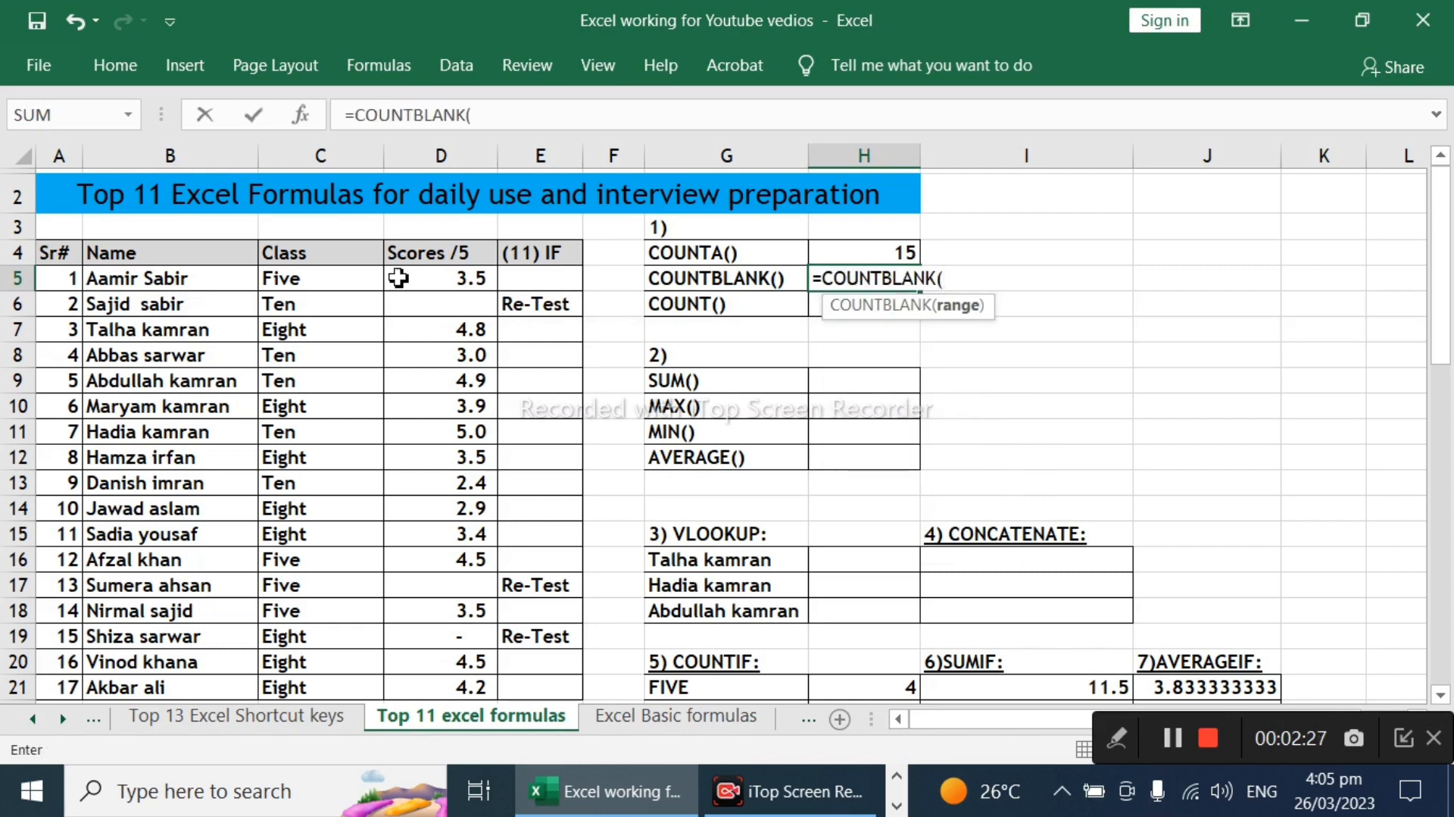
left_click_drag(422, 285, 458, 534)
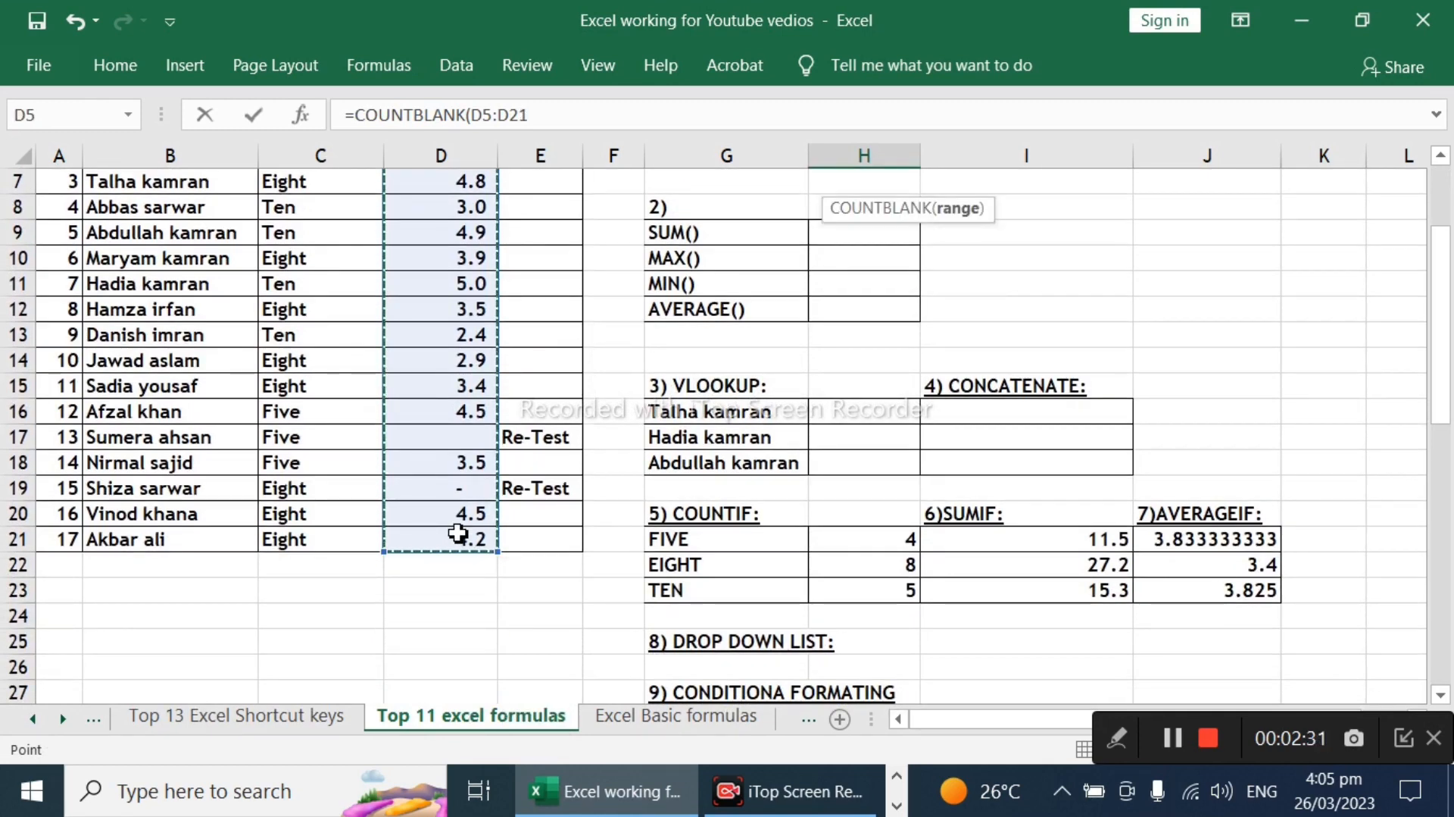
type(")")
key("Return")
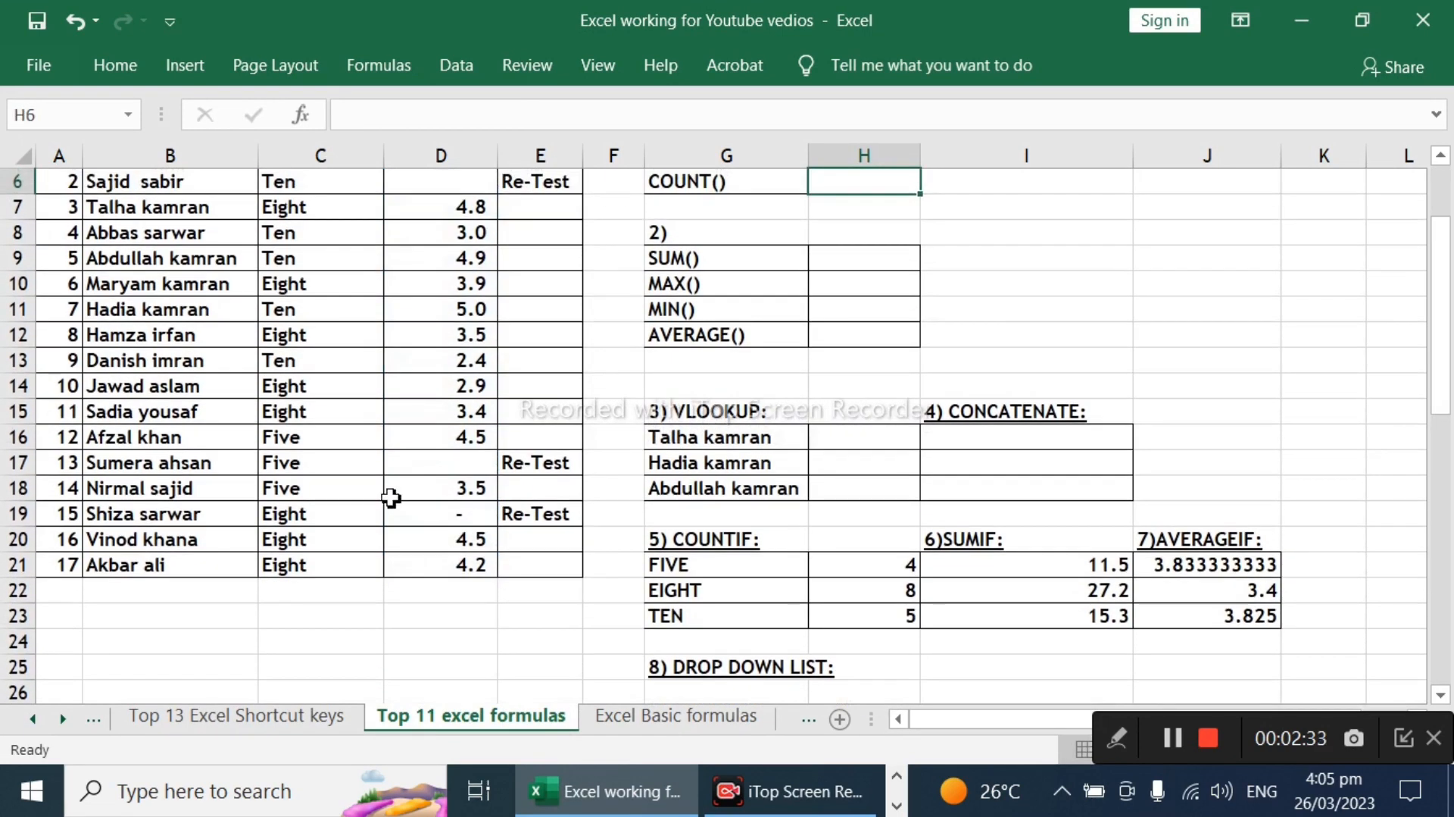
Step: Compare the COUNTBLANK result in H5 with score cells D6, D17 and D19, and review the counting function labels
scroll(405, 396, "up", 2)
left_click(909, 279)
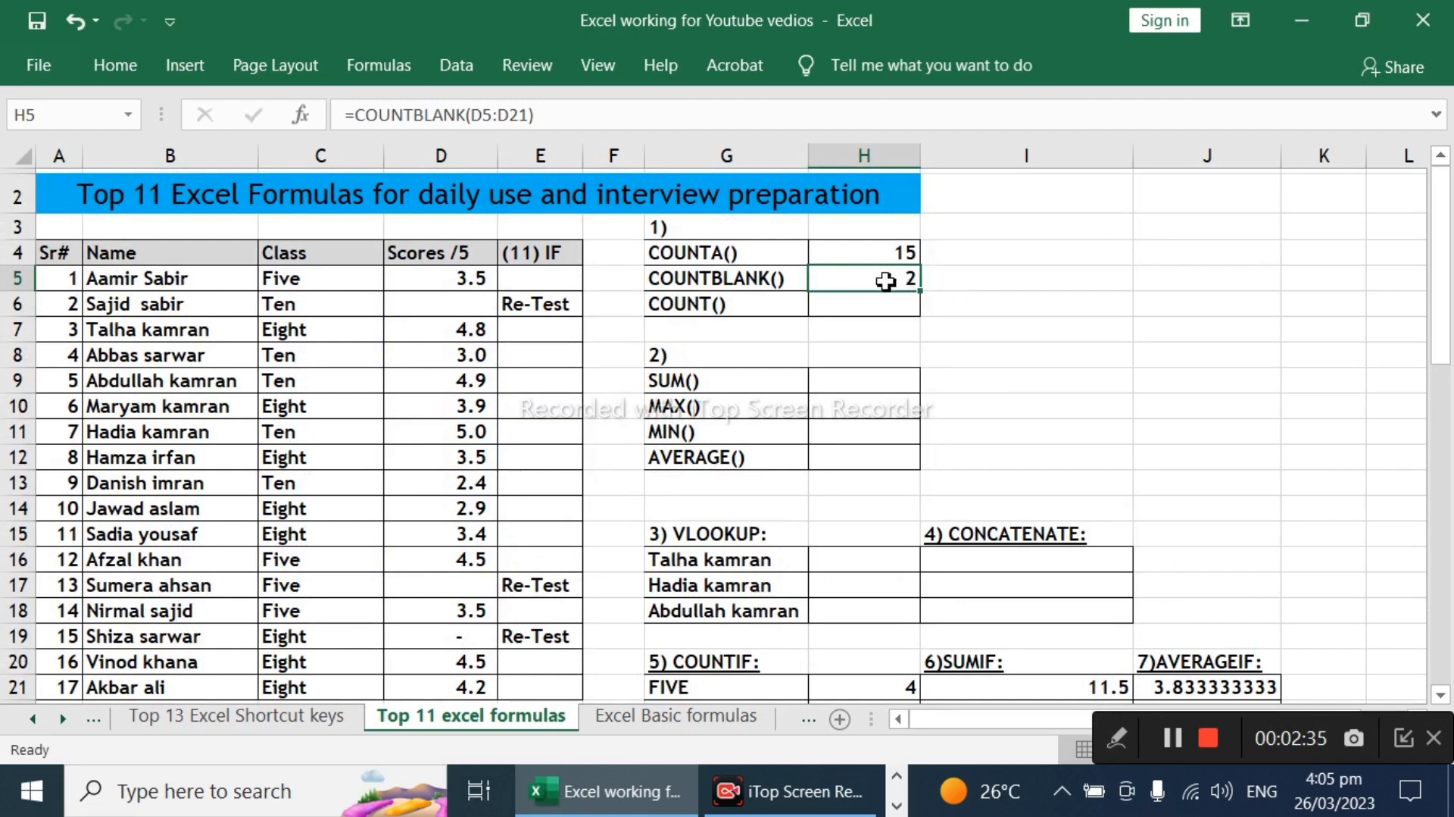
left_click(464, 303)
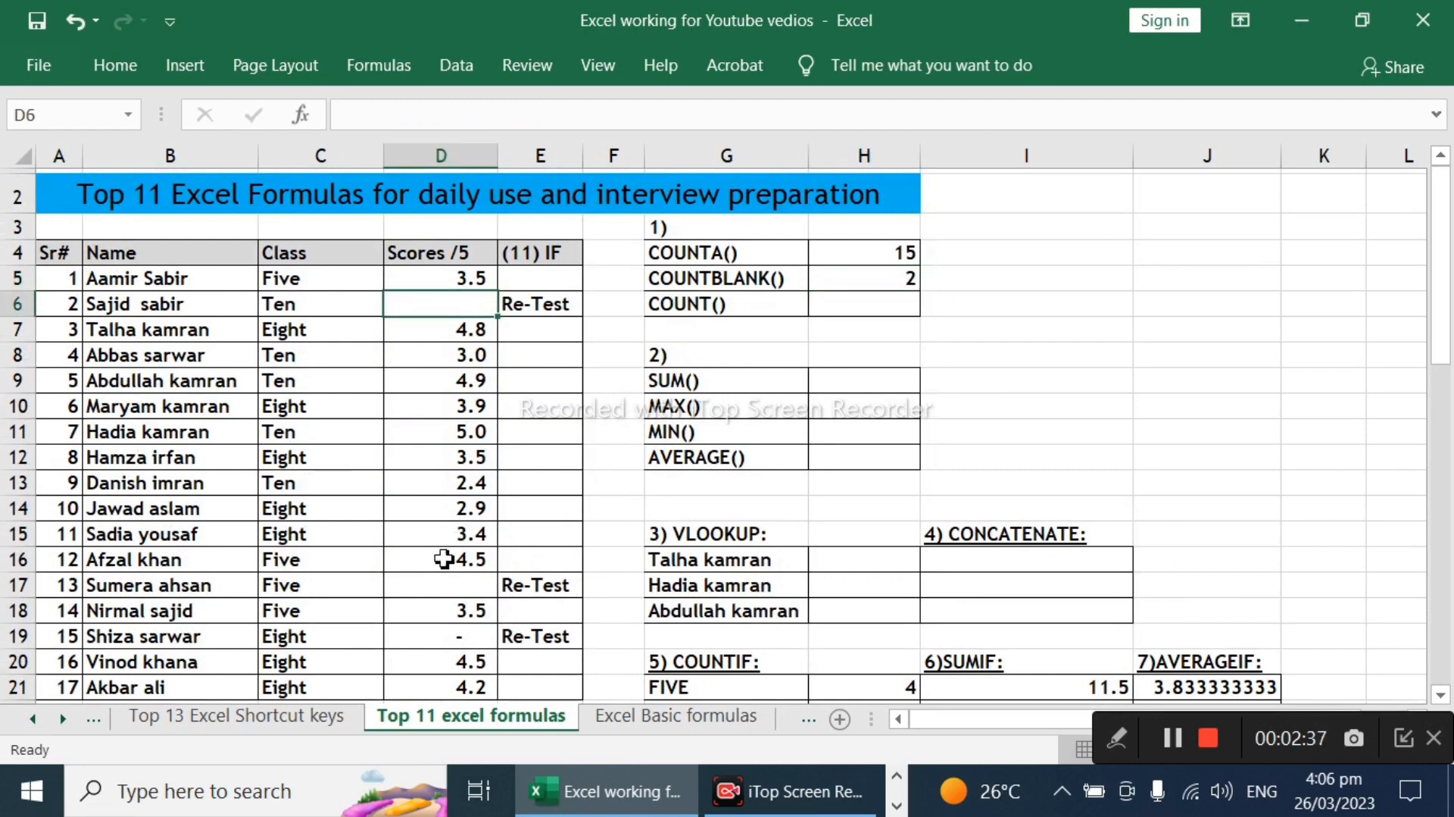
left_click(447, 584)
scroll(500, 587, "down", 2)
left_click(464, 464)
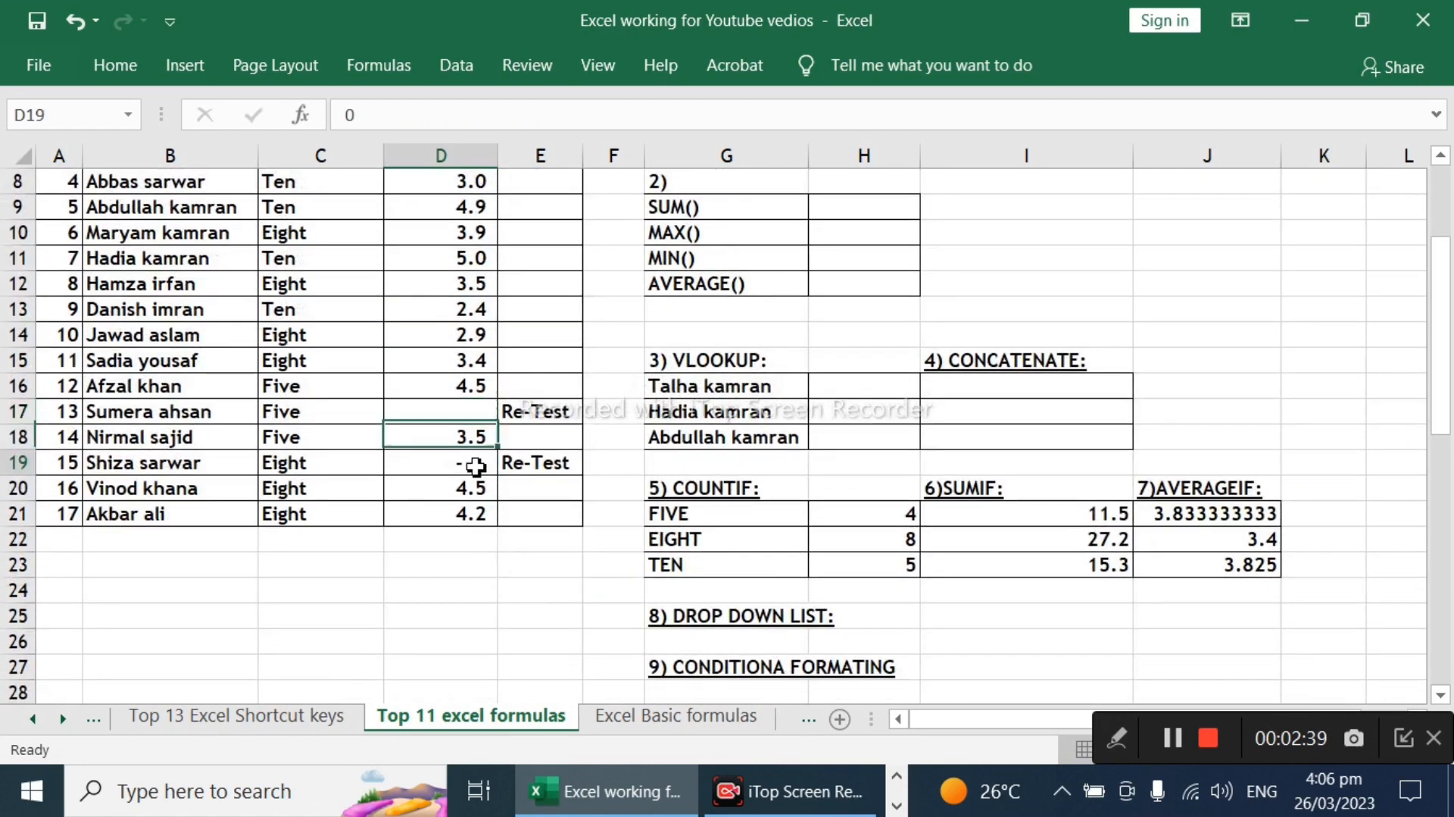
scroll(464, 477, "up", 2)
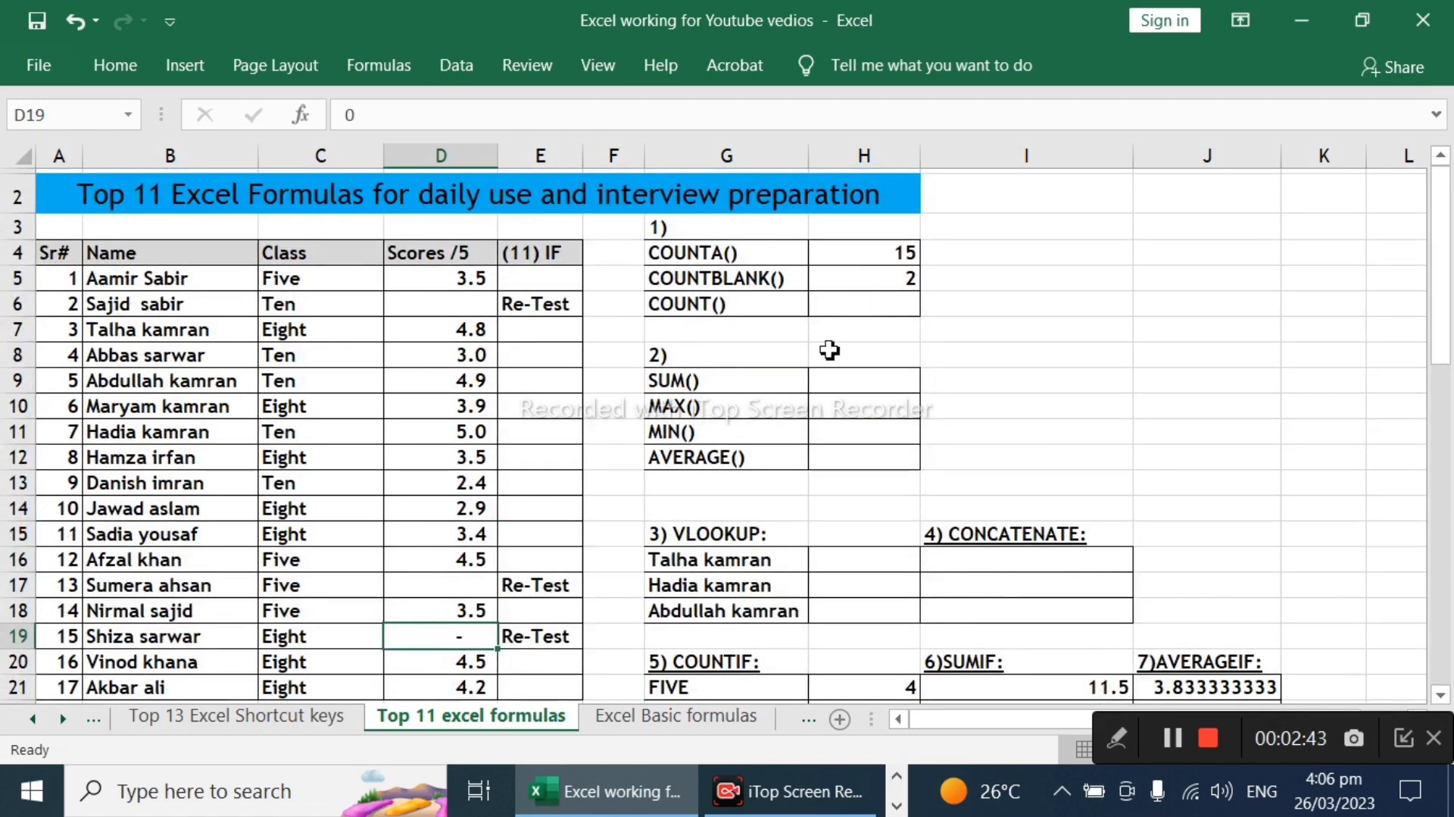
left_click(869, 301)
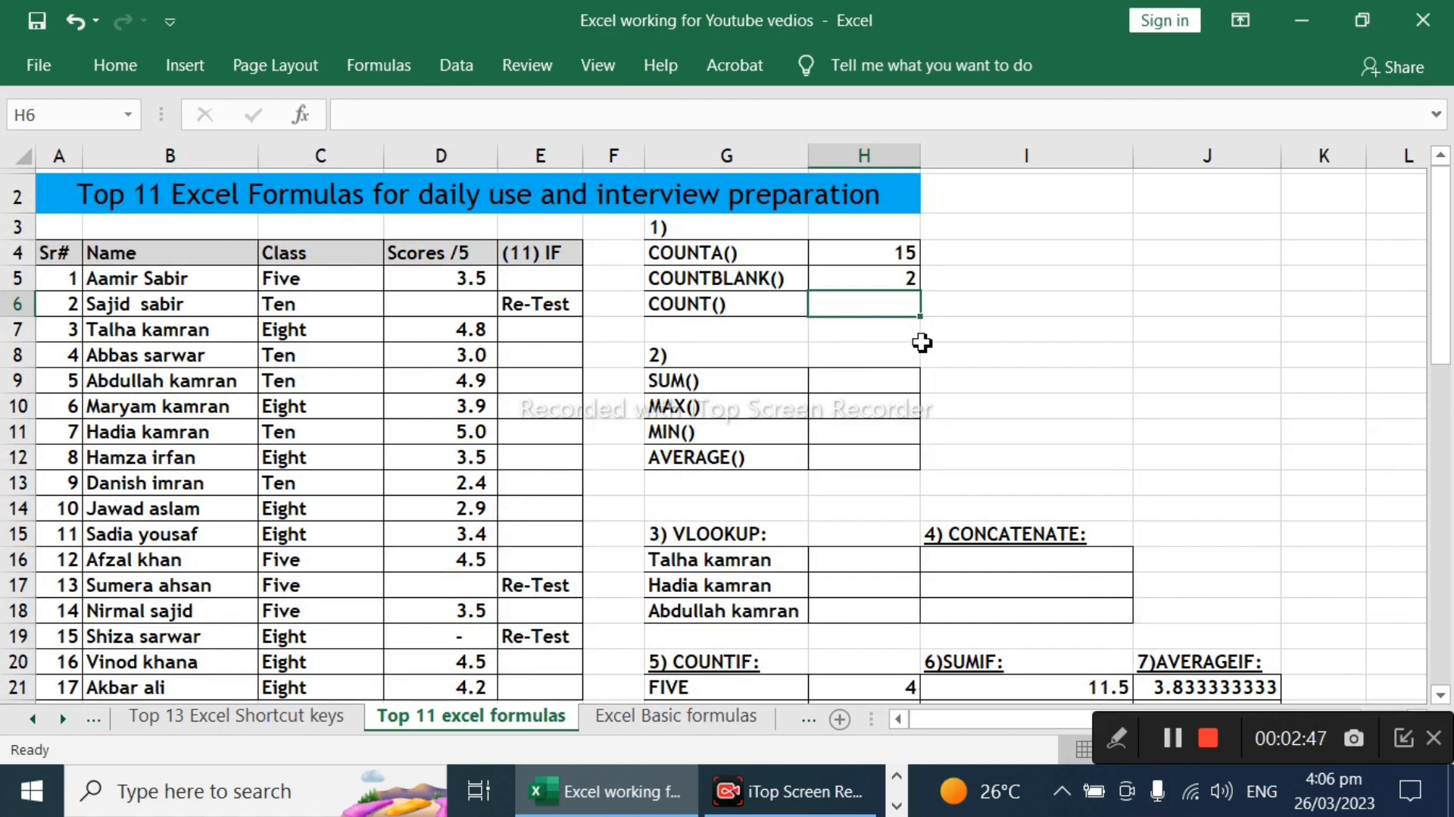
left_click(720, 253)
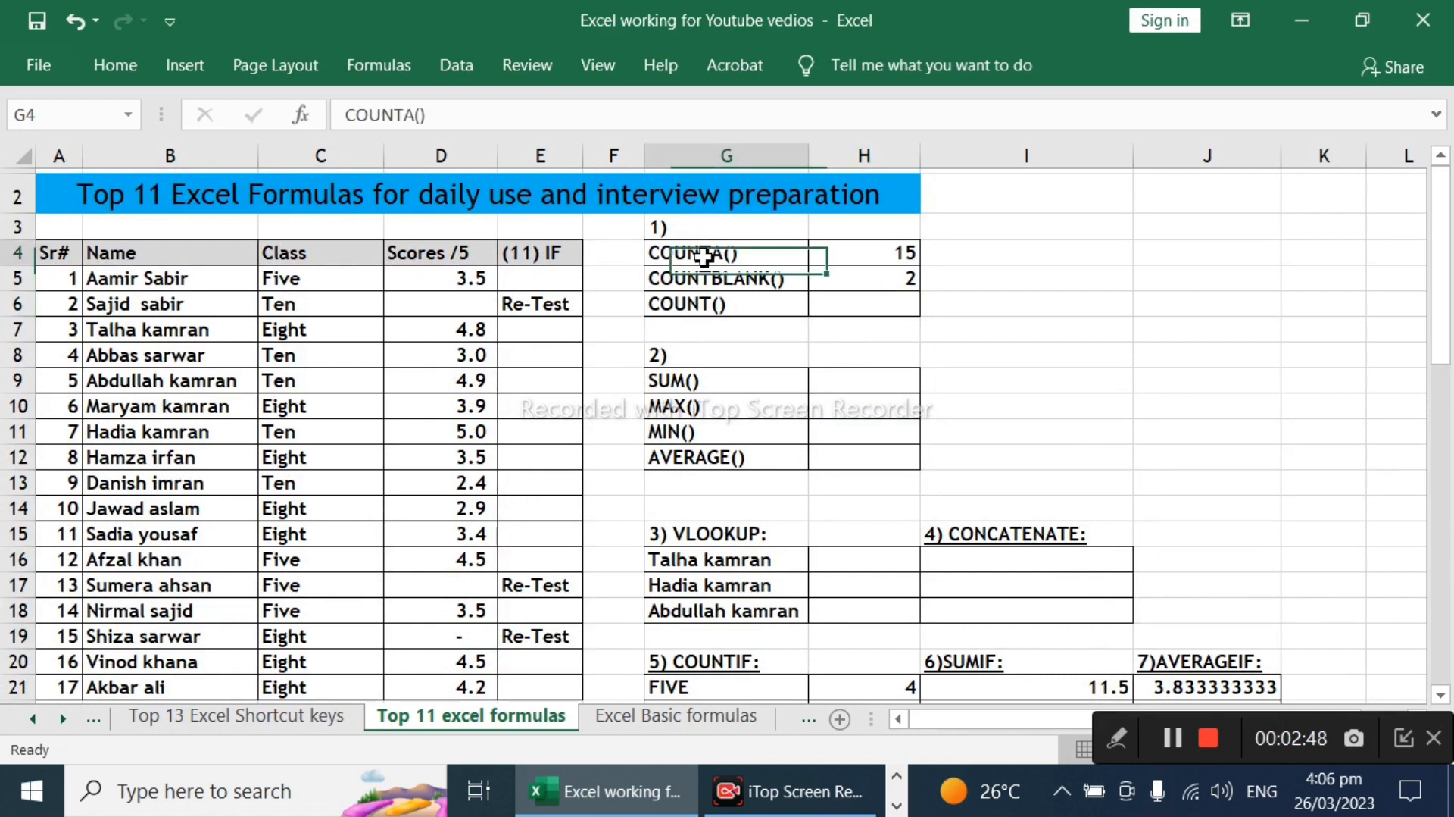
Step: Enter a COUNT formula over the scores D5:D21 in cell H6 beside the COUNT() label
left_click(731, 305)
left_click(861, 305)
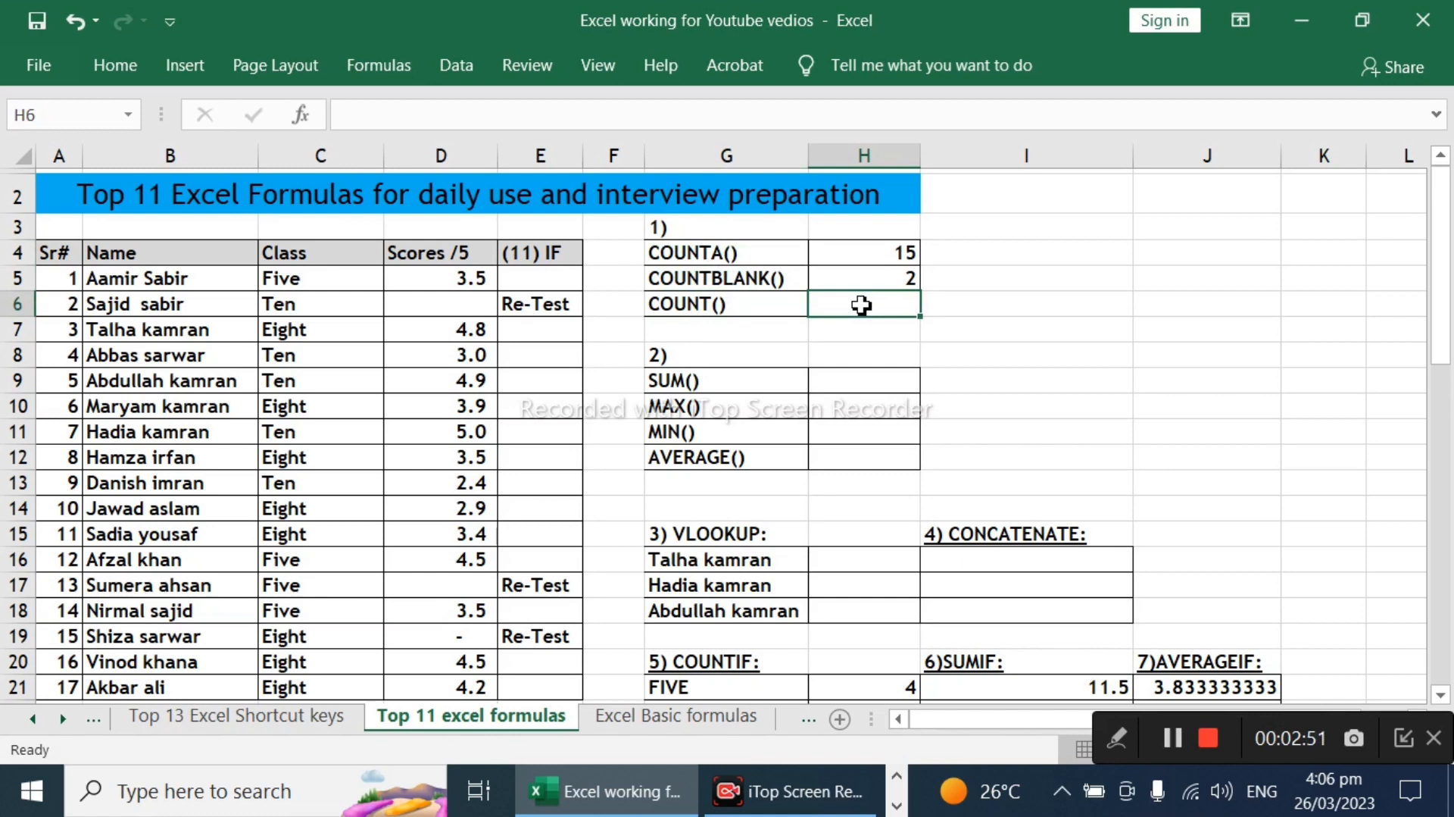
type("=coun")
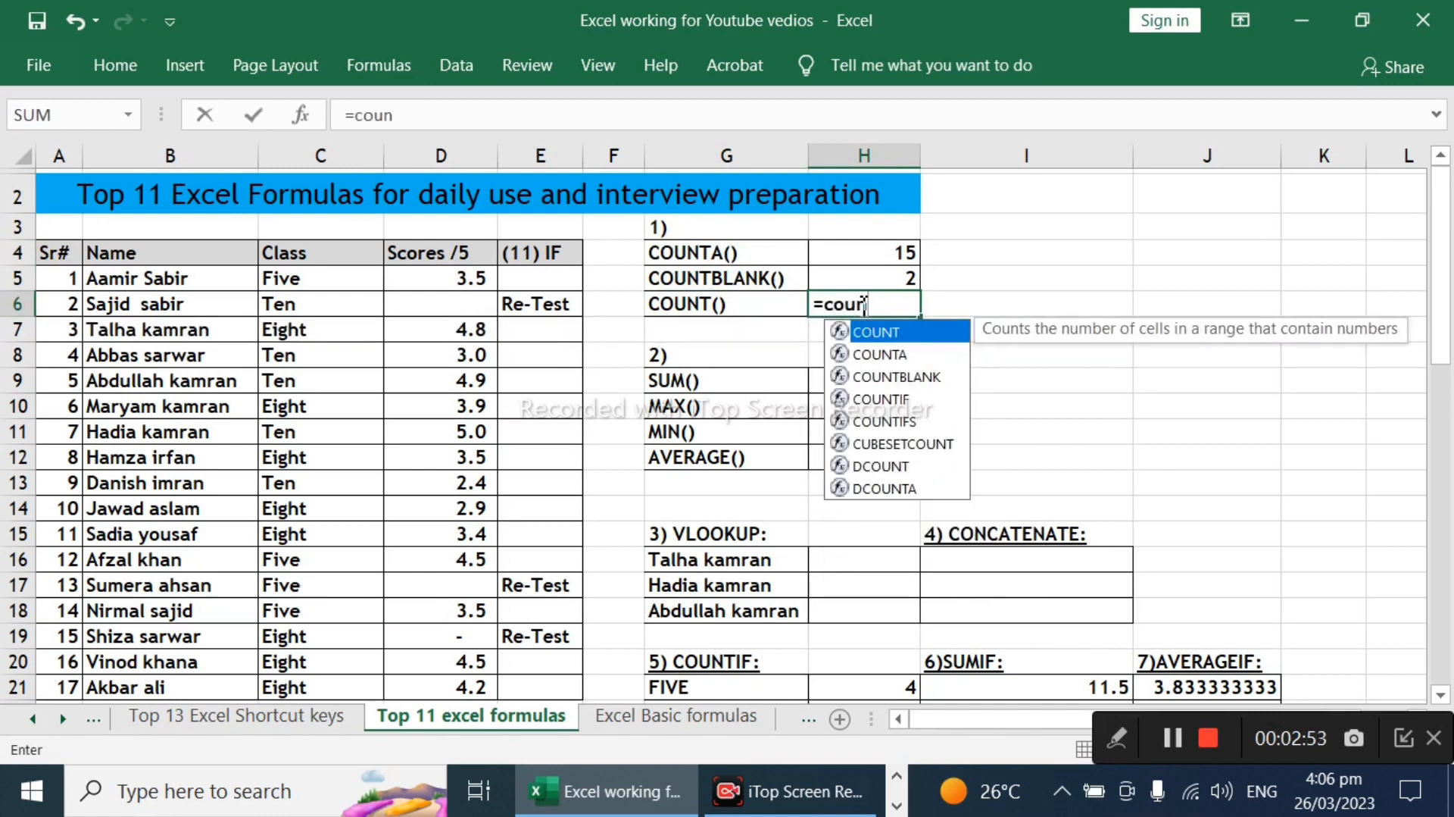
key("Tab")
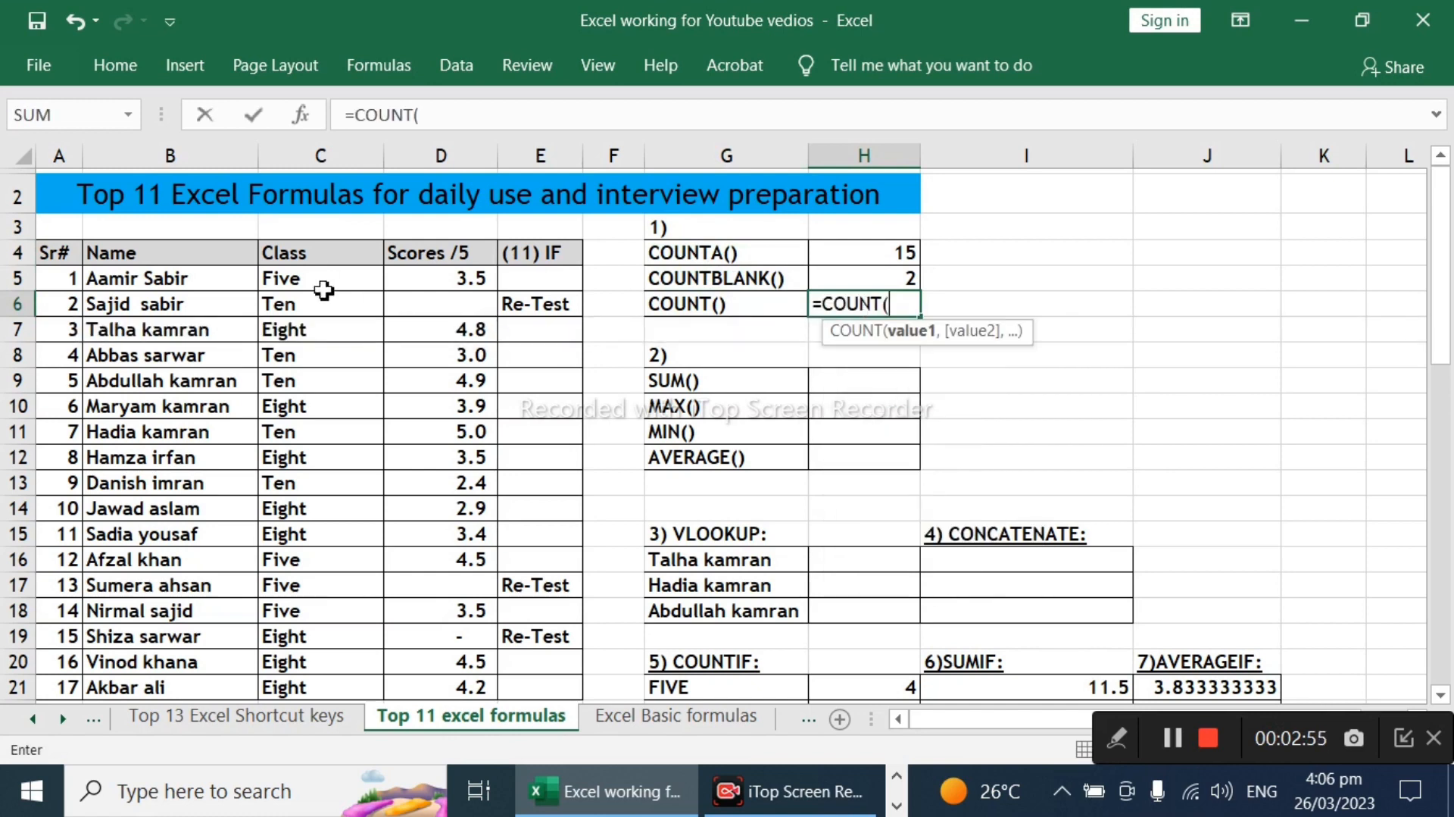
left_click_drag(453, 281, 441, 462)
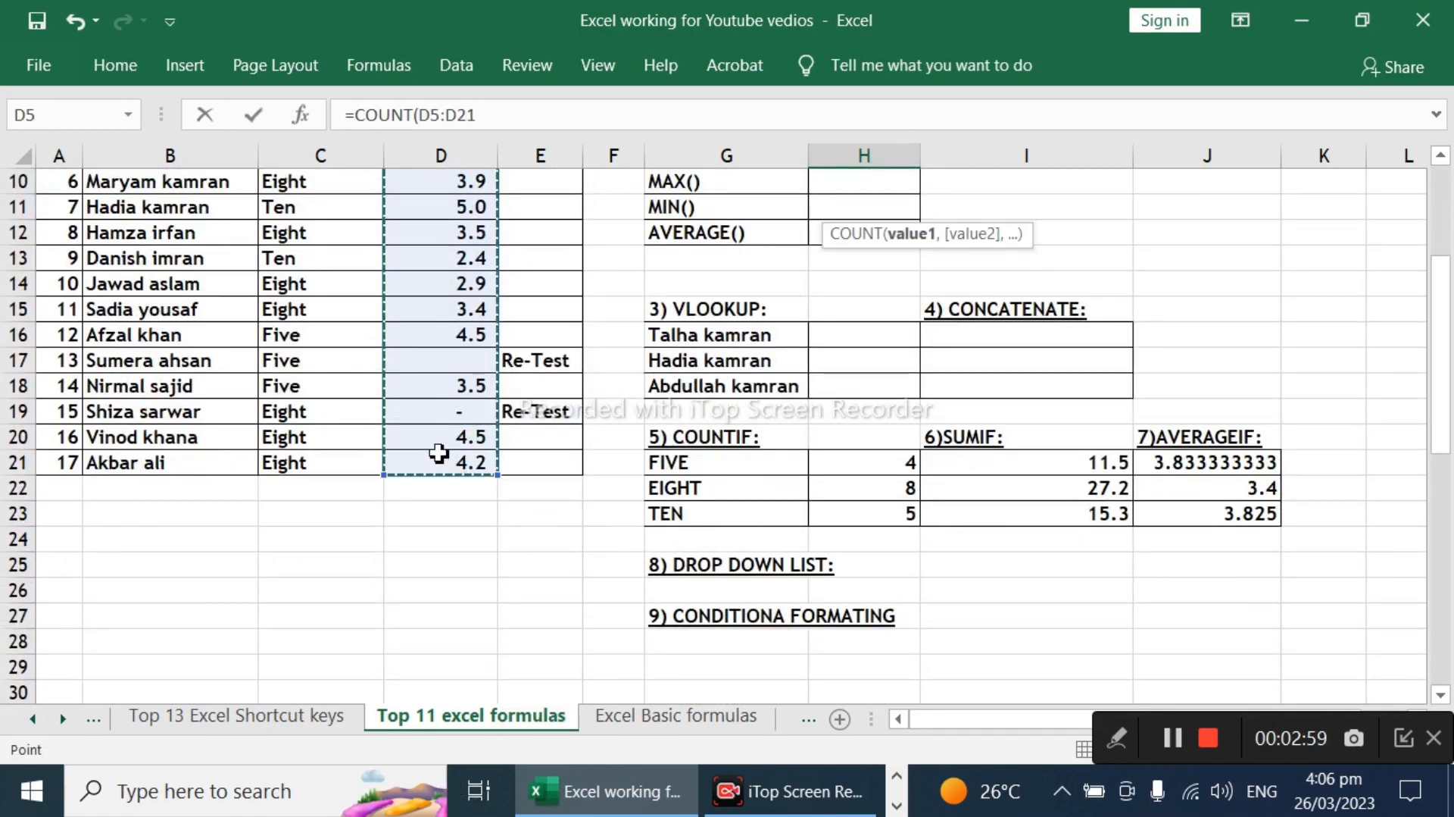
key("Return")
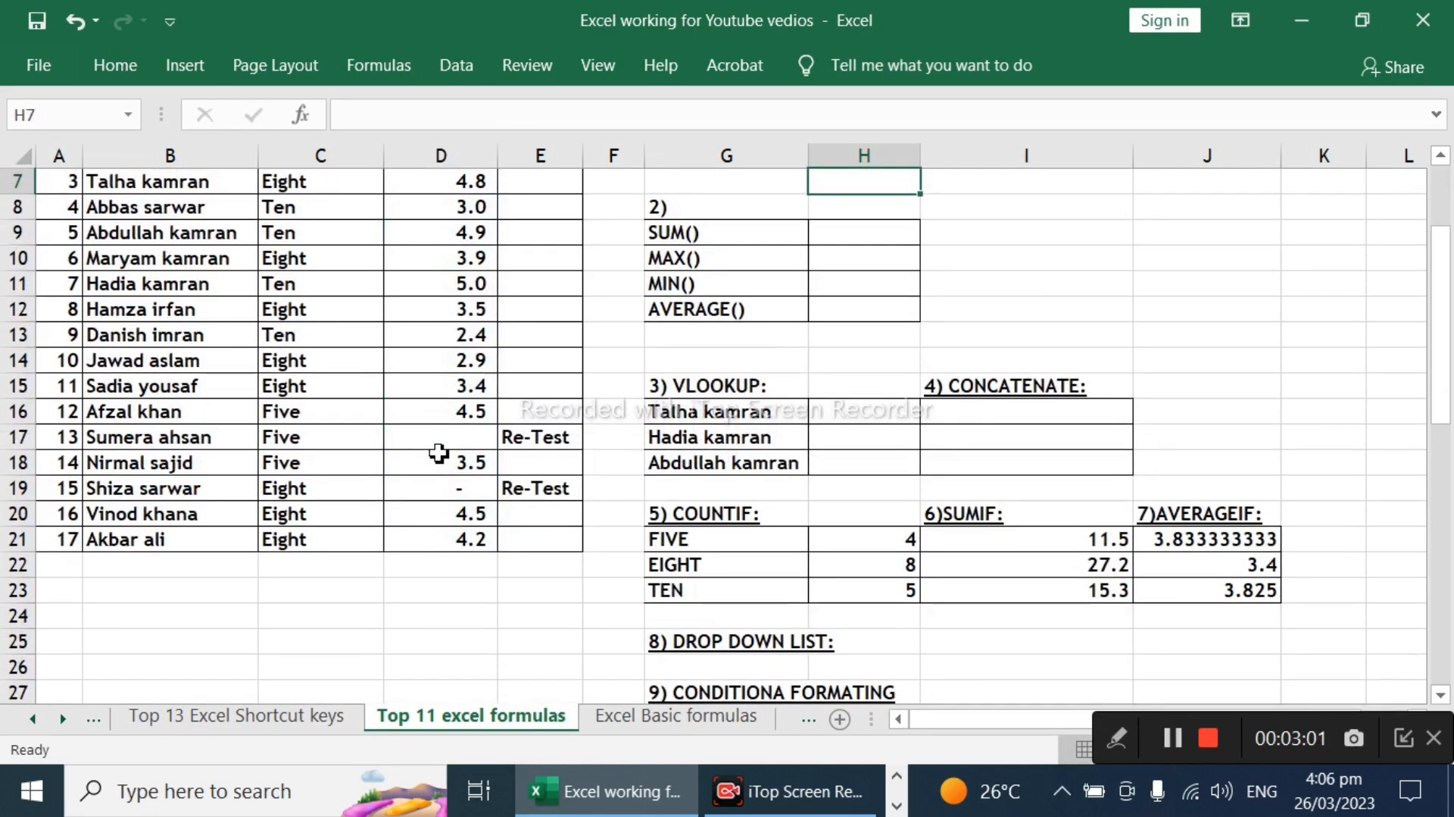
scroll(440, 452, "up", 2)
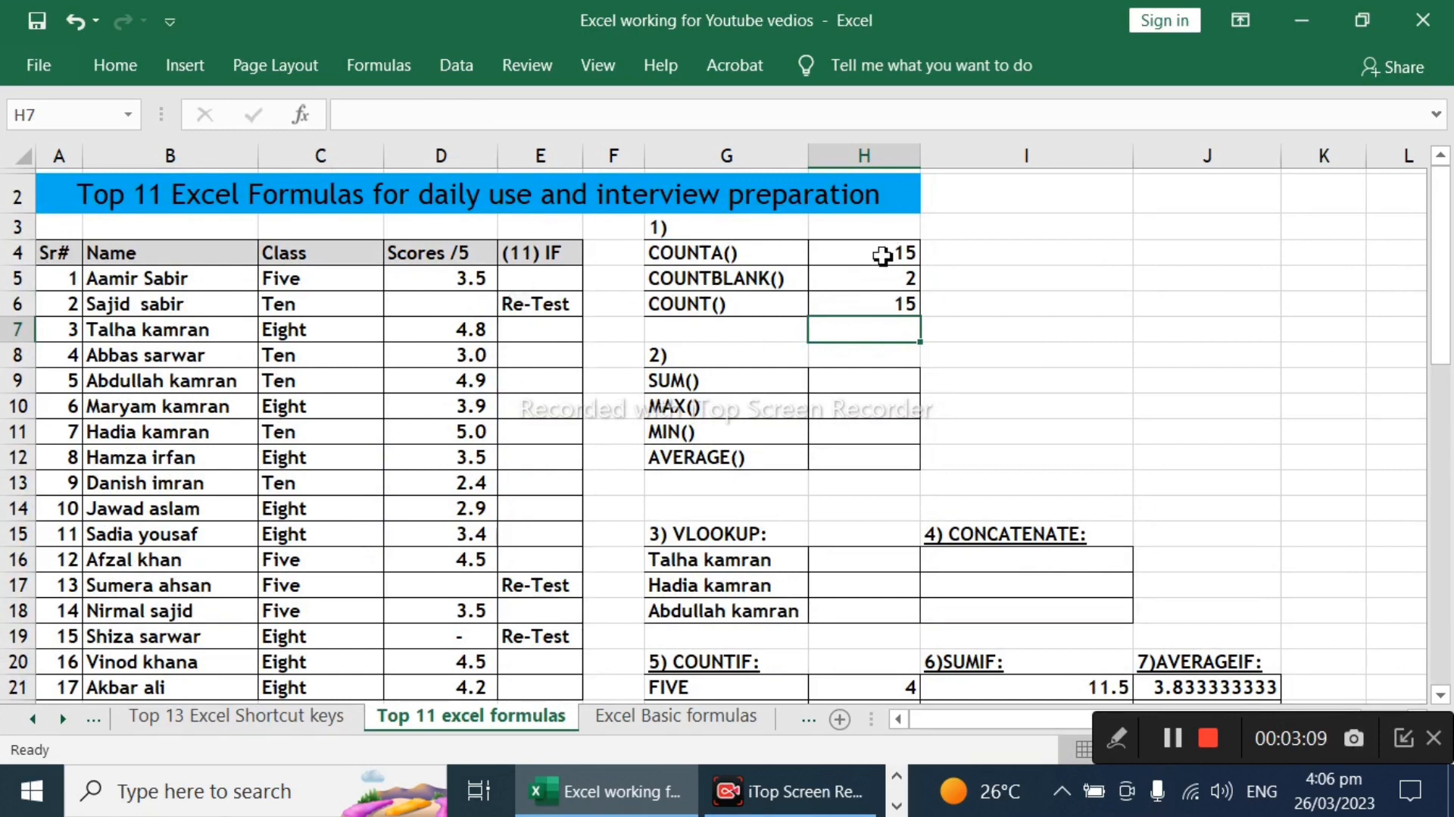
Step: Test how COUNT in H6 treats text compared with COUNTA by entering "w" in D6 and deleting it again
left_click(706, 255)
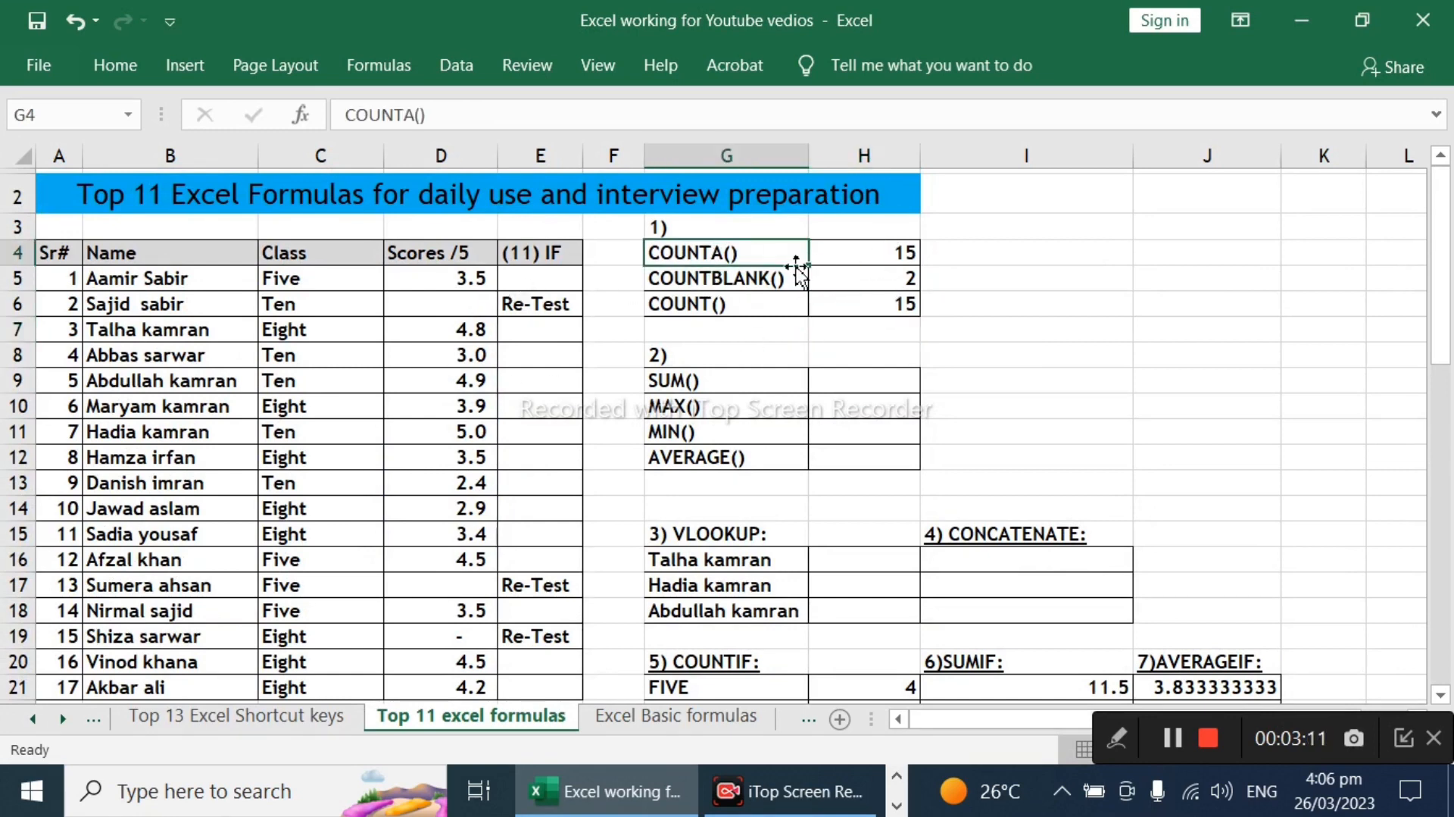
left_click(479, 311)
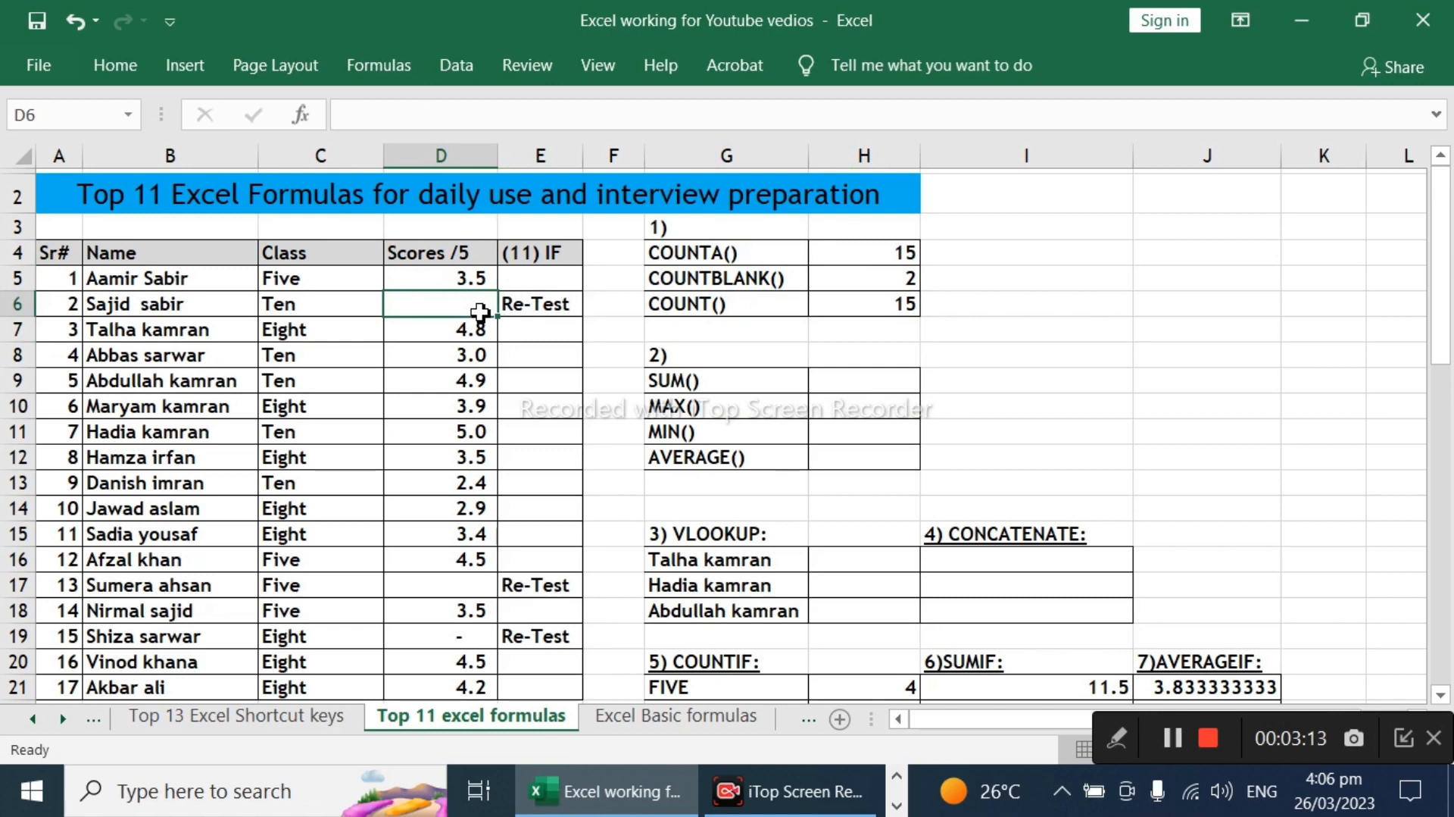
type("w")
key("Return")
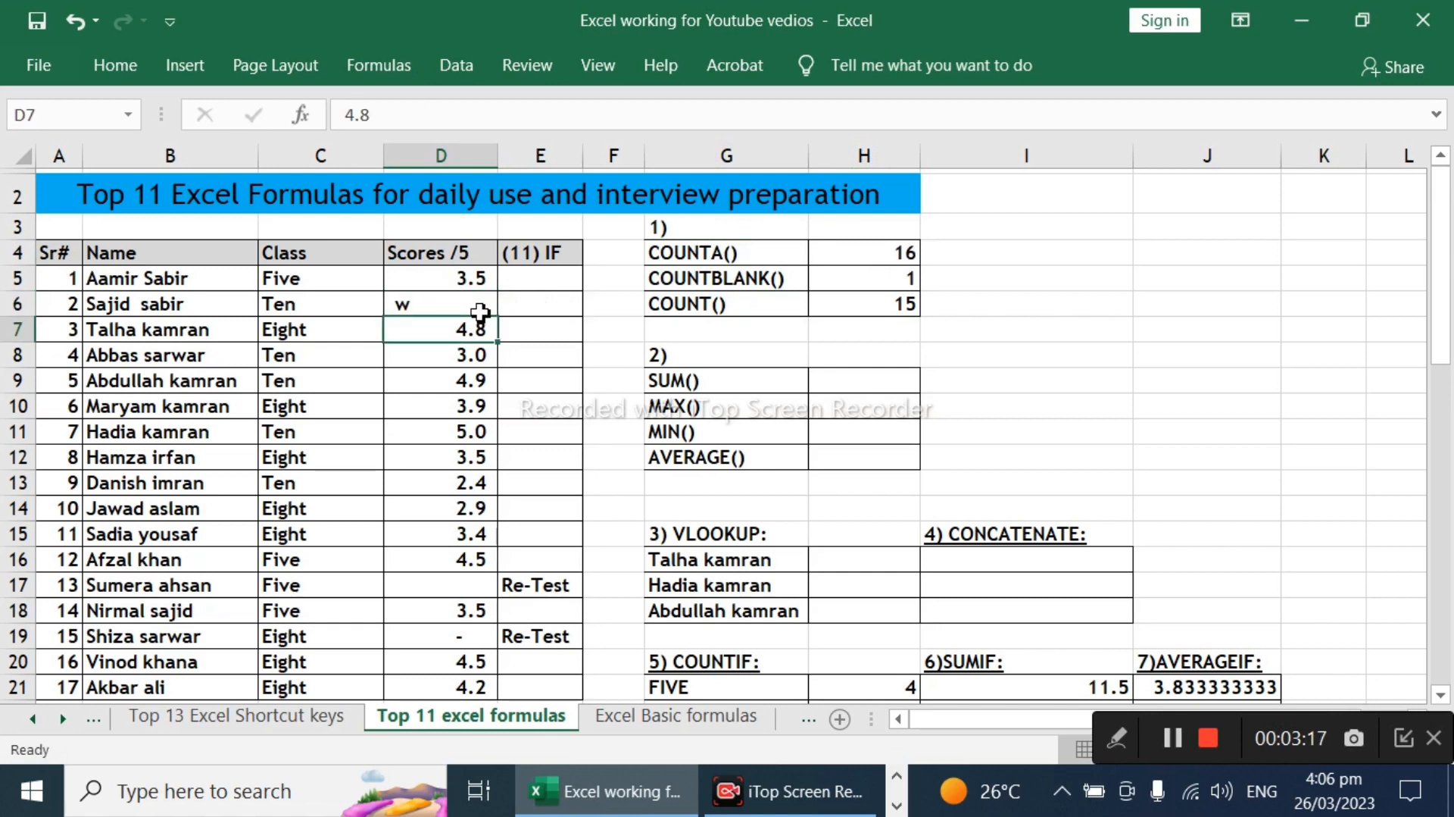
left_click(883, 307)
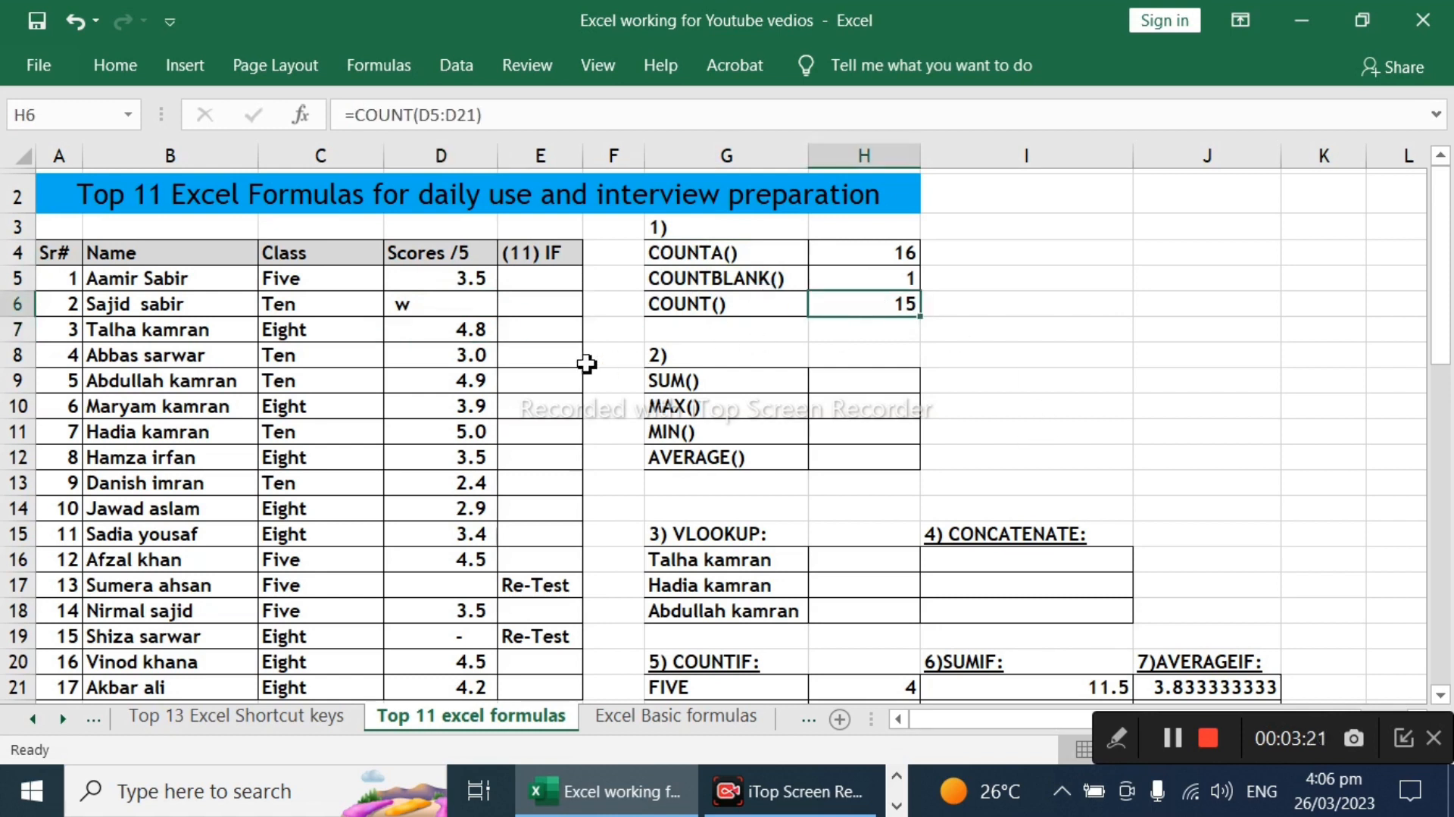
left_click(470, 306)
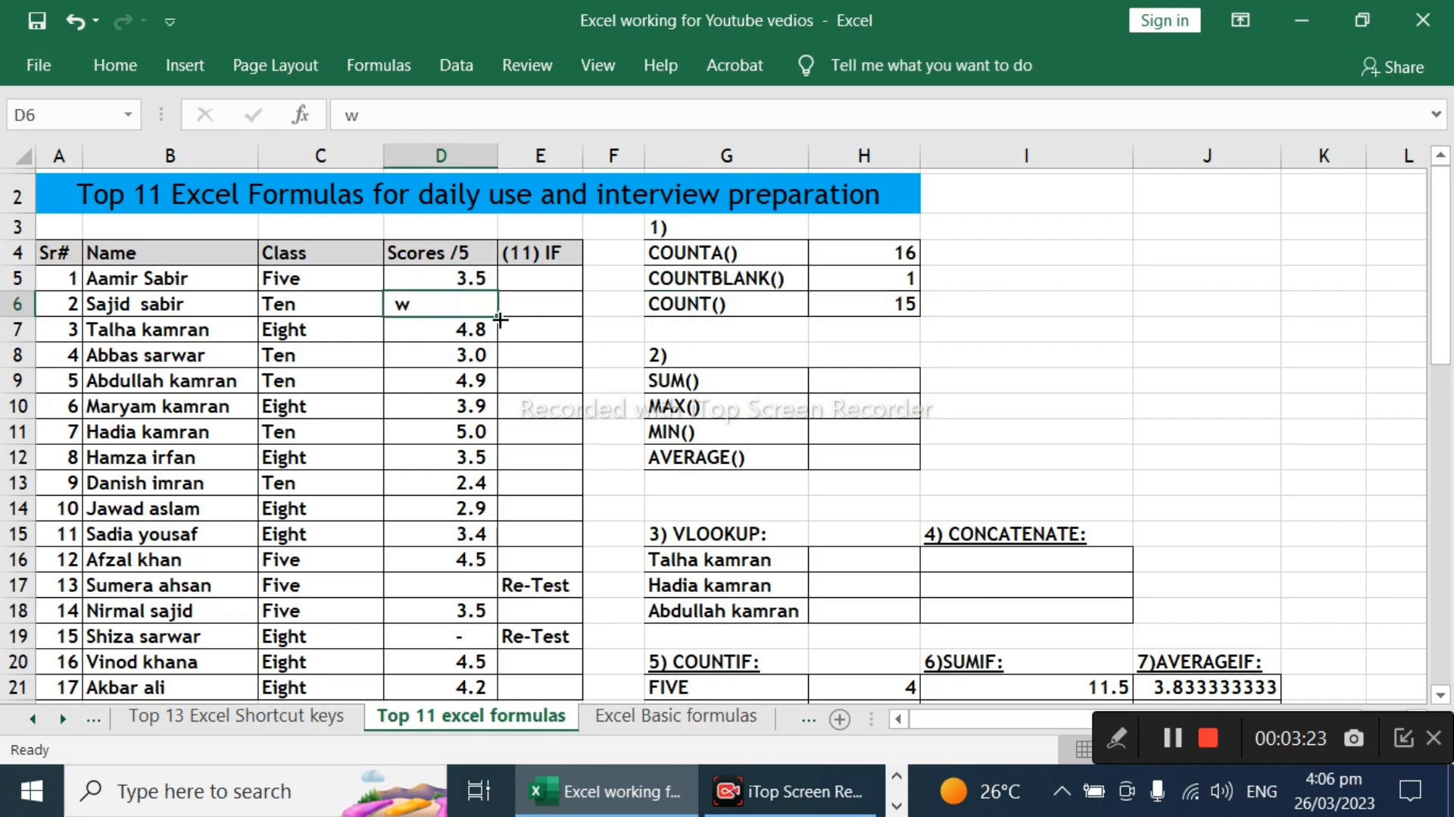
key("Delete")
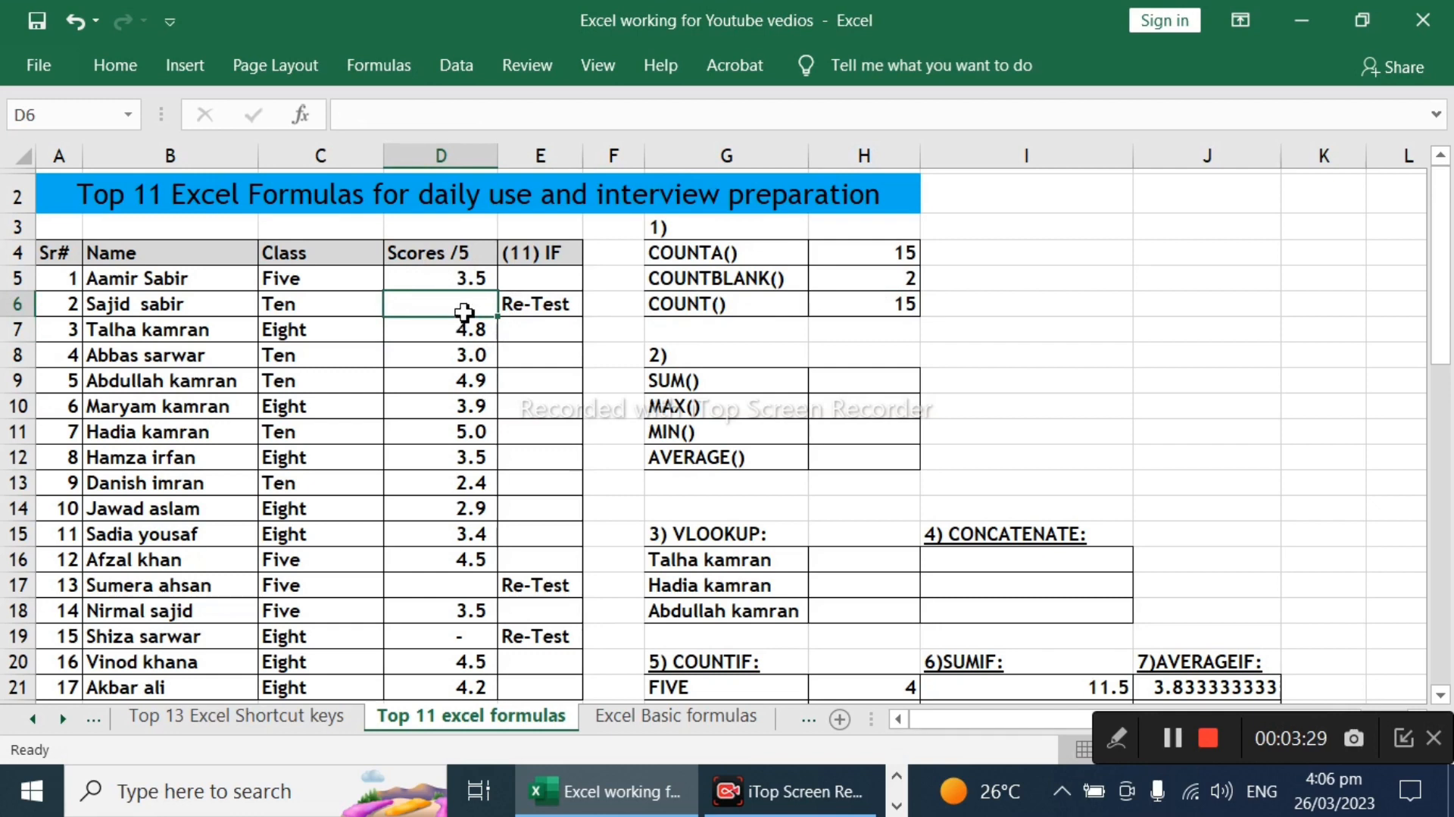
Step: Enter a SUM formula over the scores D5:D21 in cell H9 beside the SUM() label
left_click(861, 383)
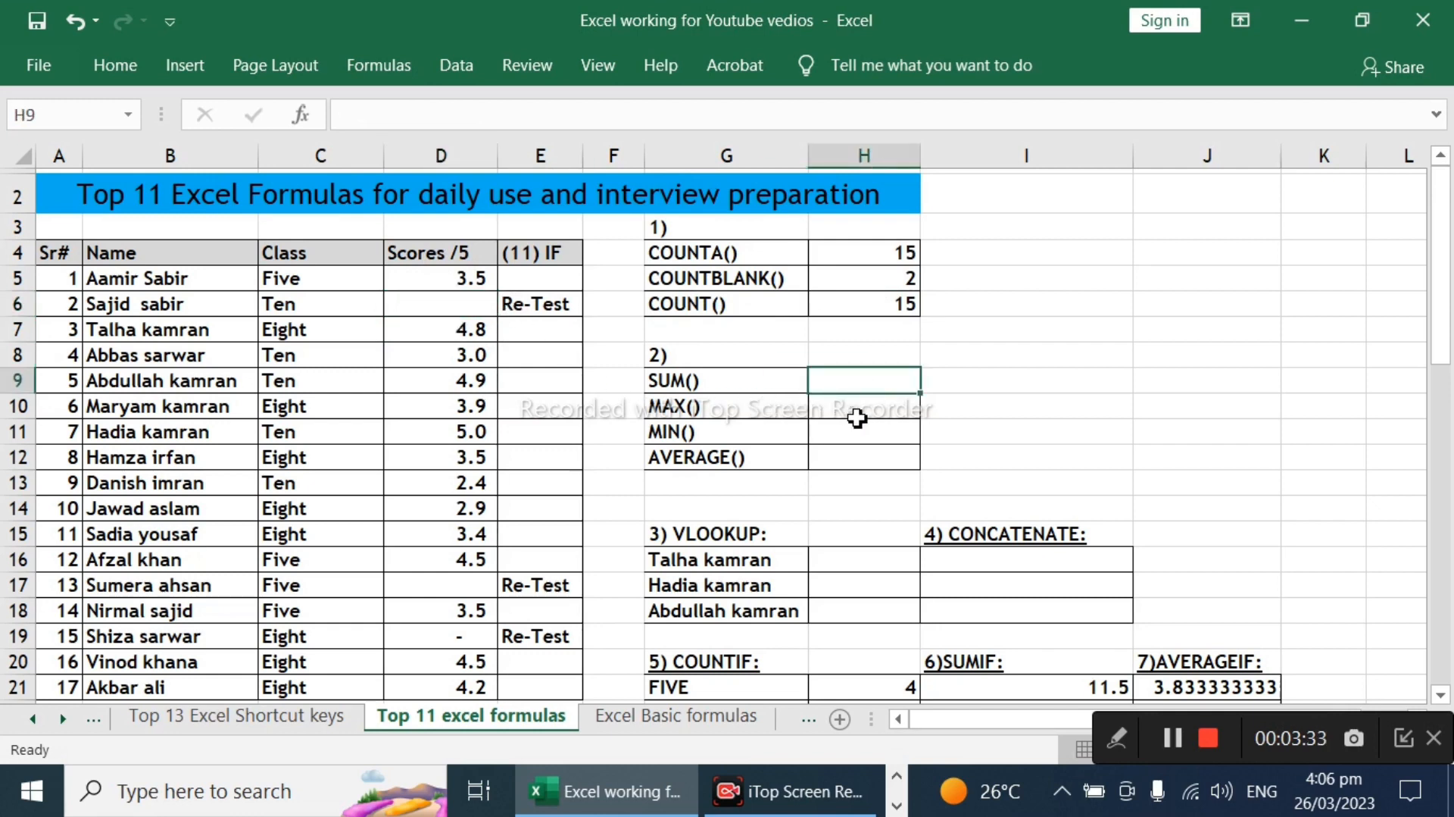
type("=")
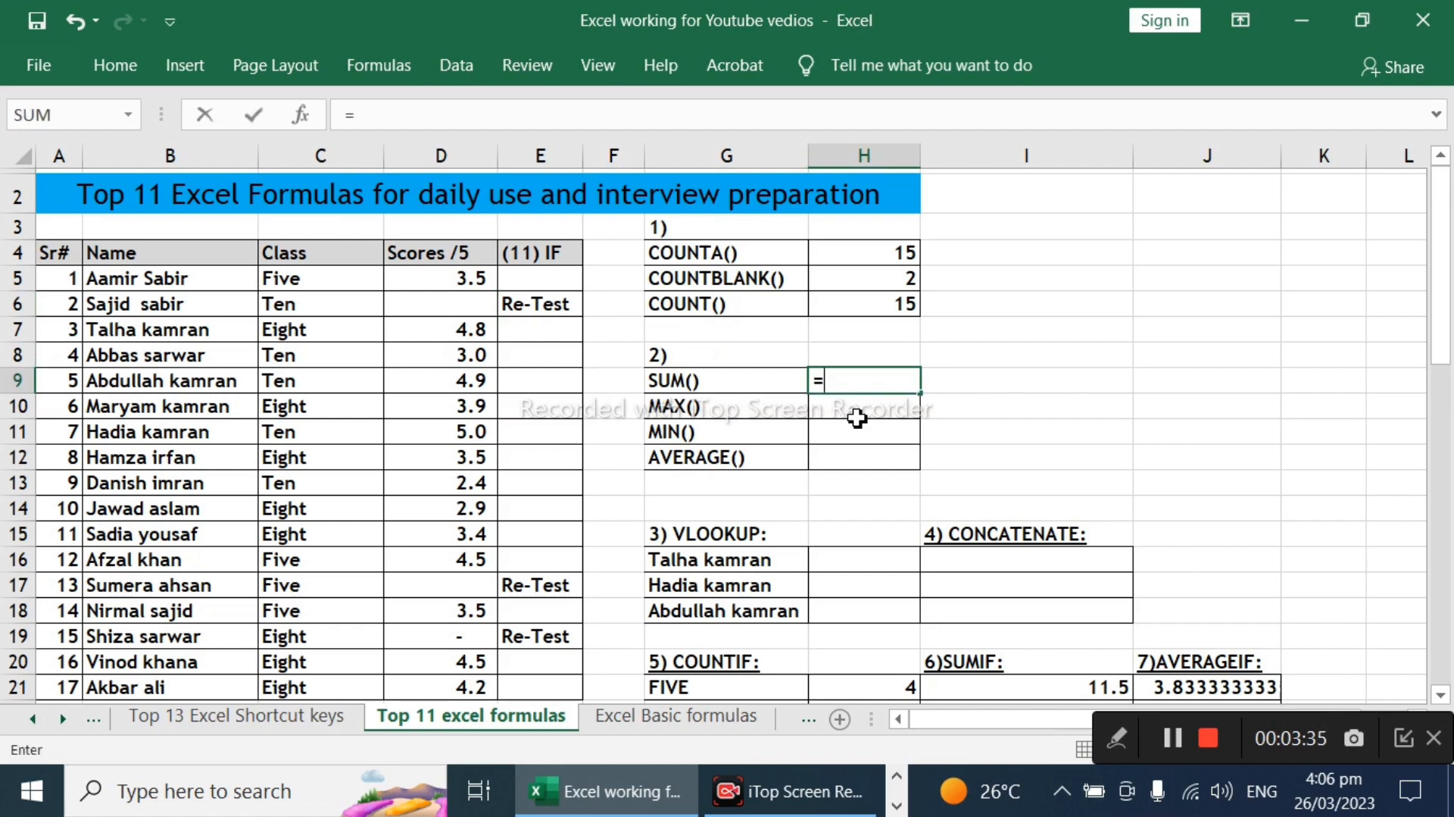
type("sum")
key("Tab")
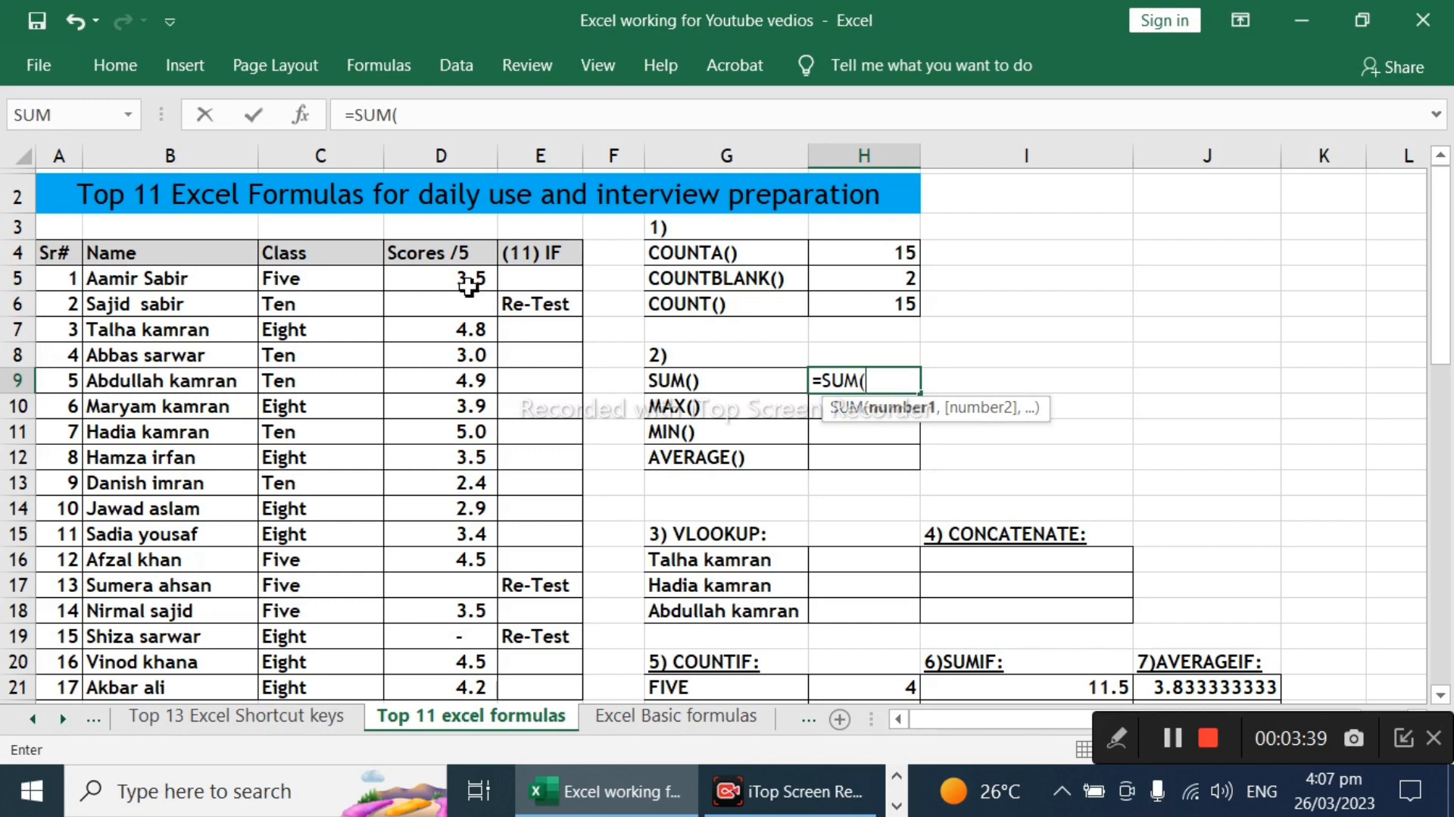
left_click_drag(468, 278, 435, 537)
type(")")
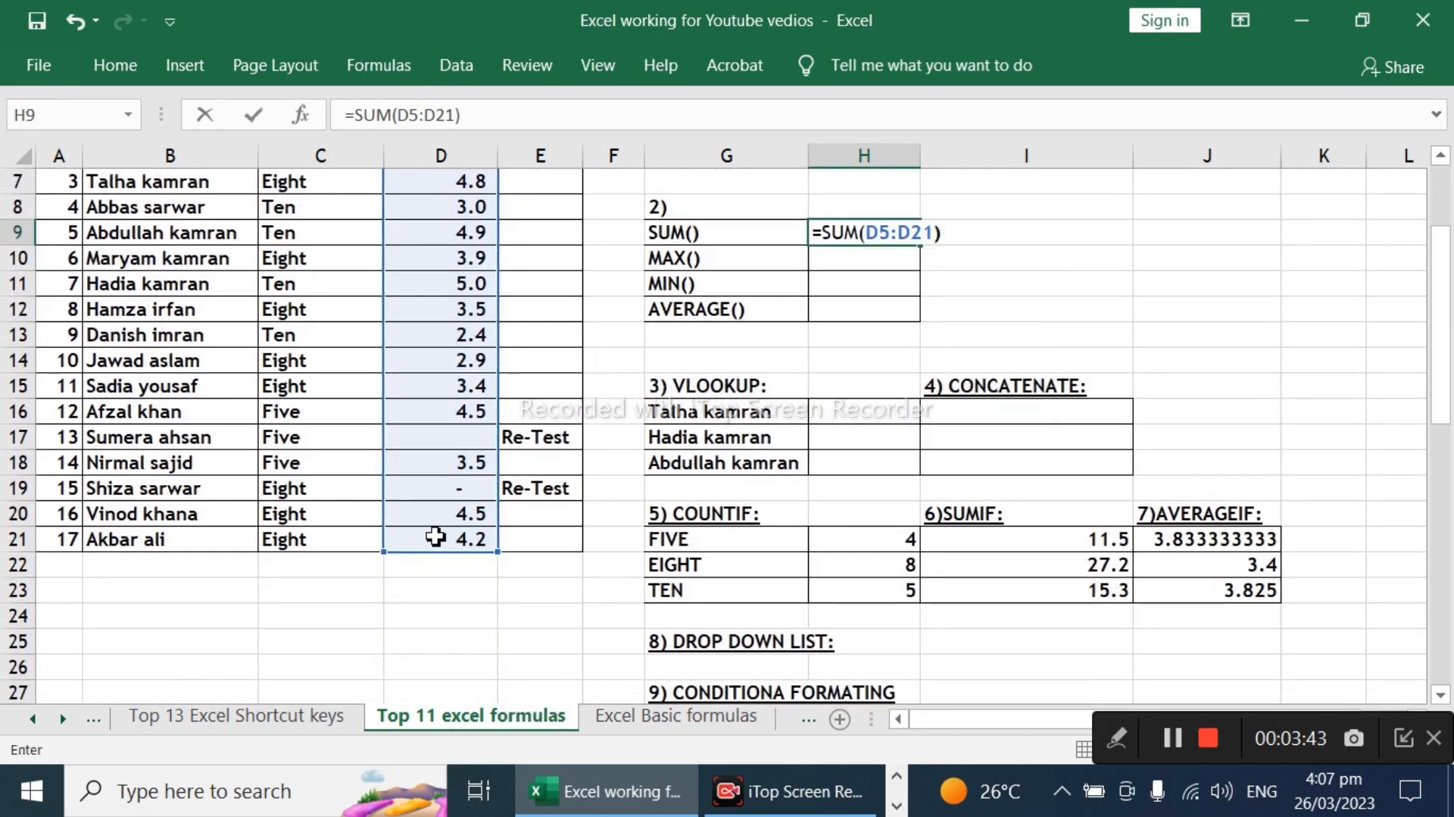
key("Return")
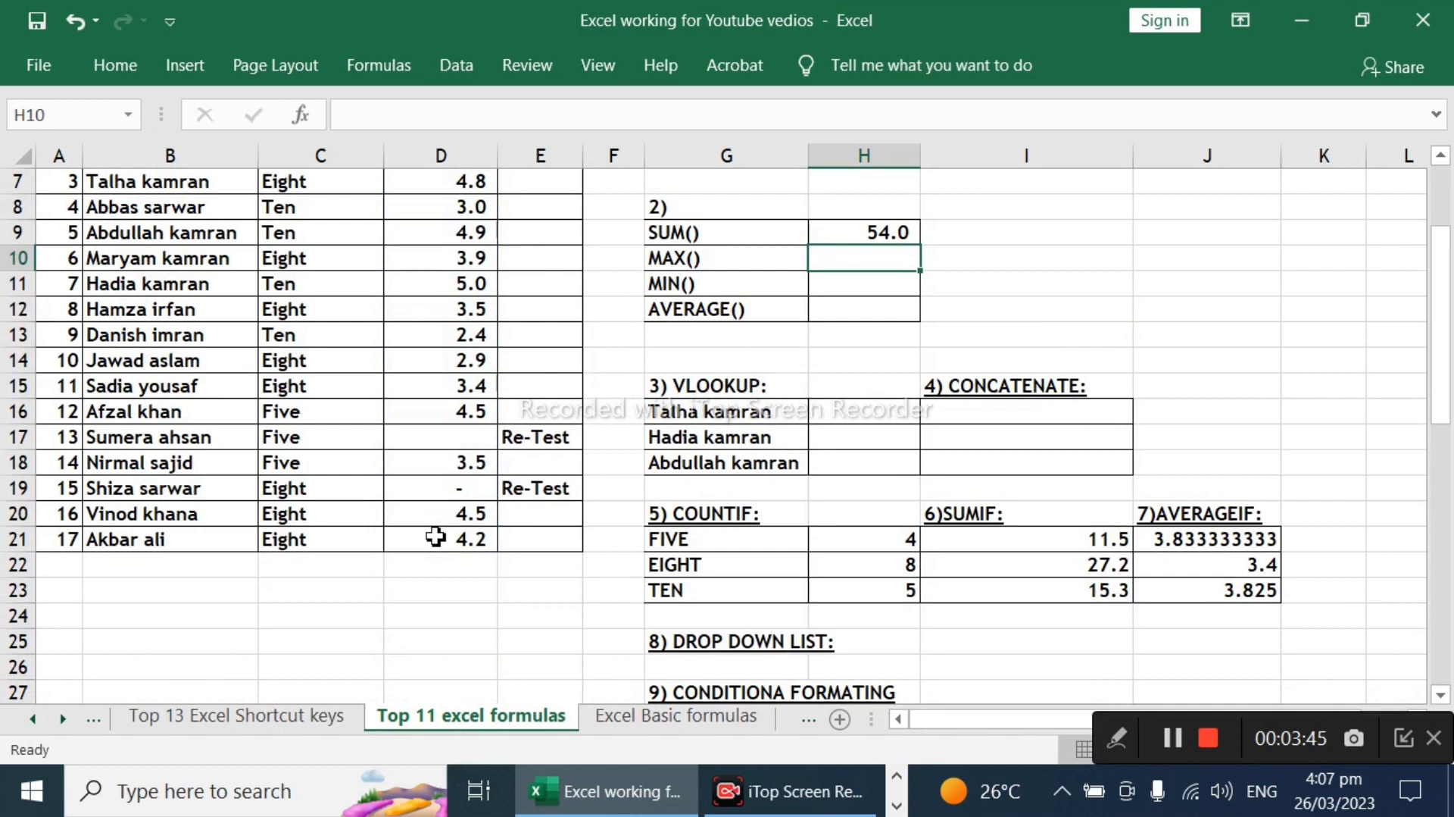
Step: Enter a MAX formula over the scores D5:D21 in cell H10 and check the finished formula
type("=max")
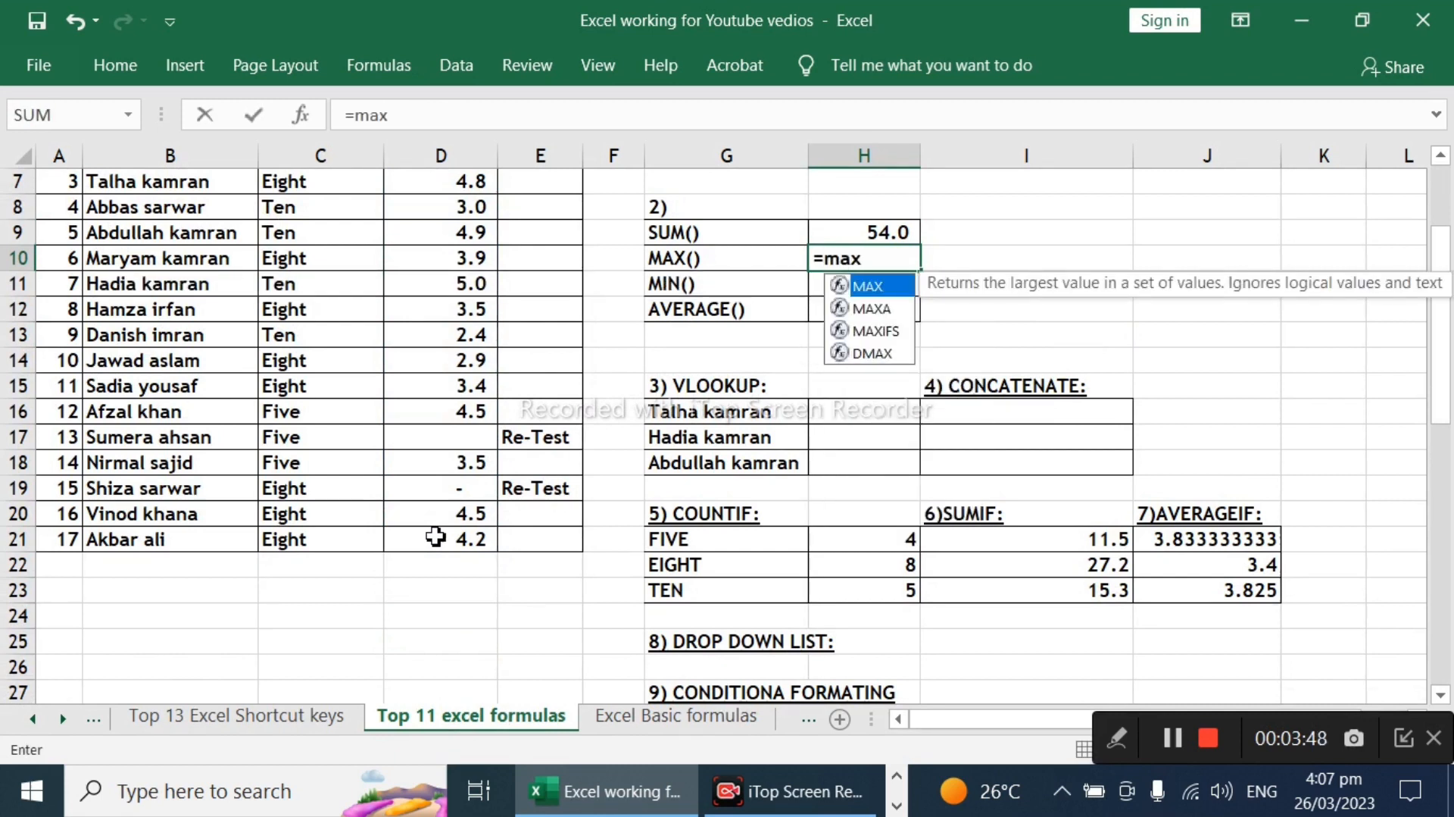
key("Tab")
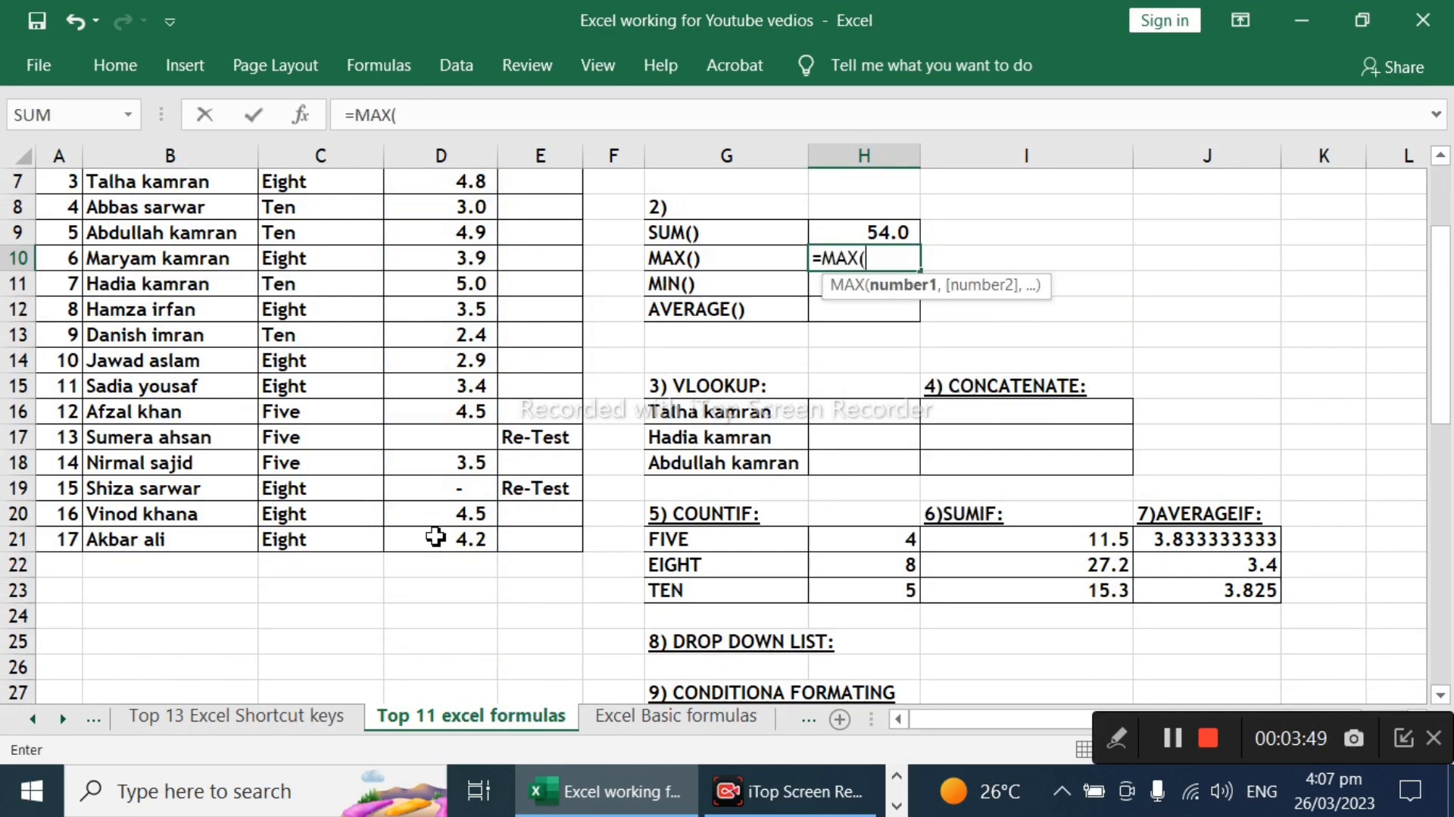
scroll(390, 515, "up", 2)
left_click_drag(466, 281, 461, 574)
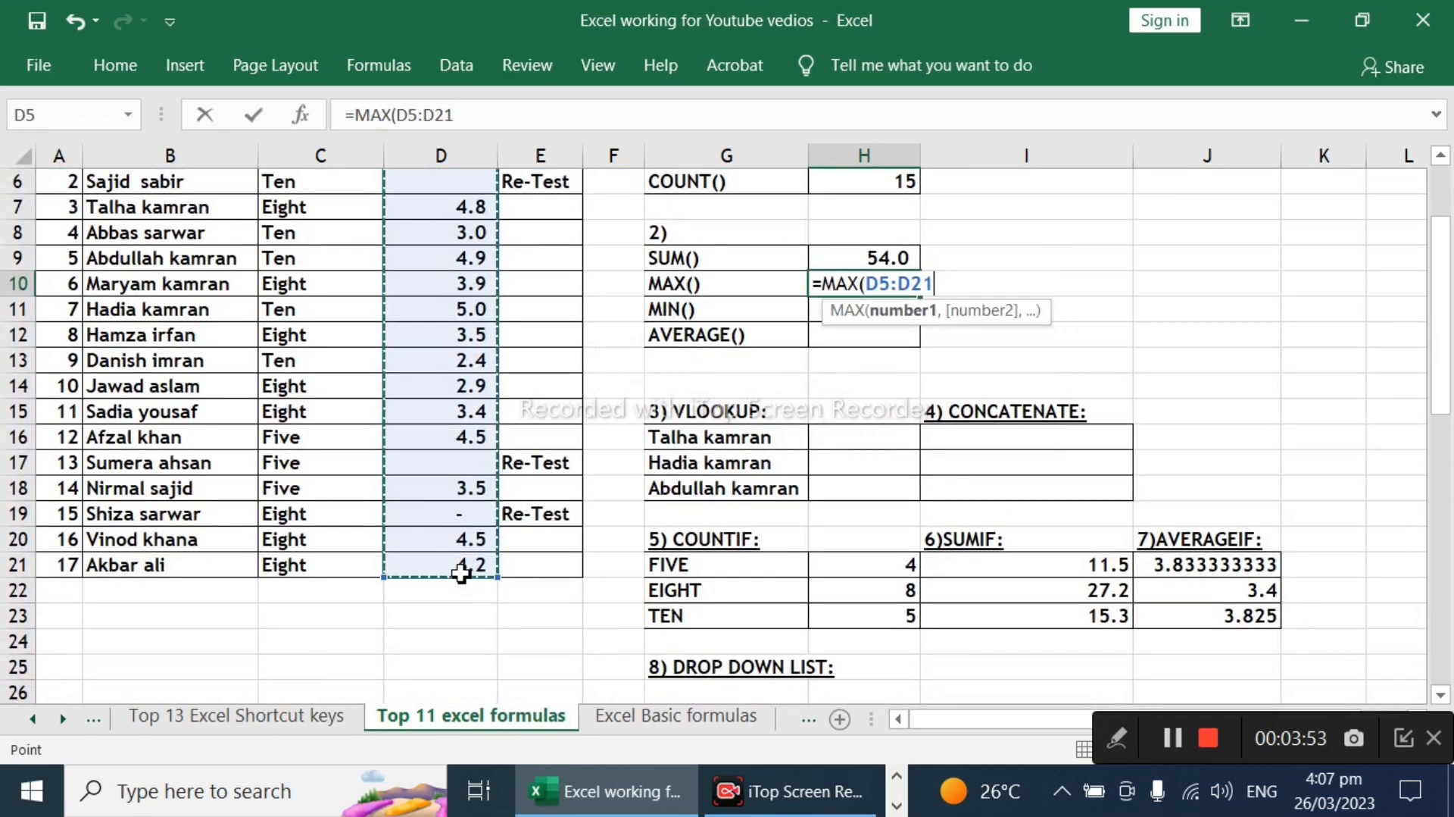
key("Return")
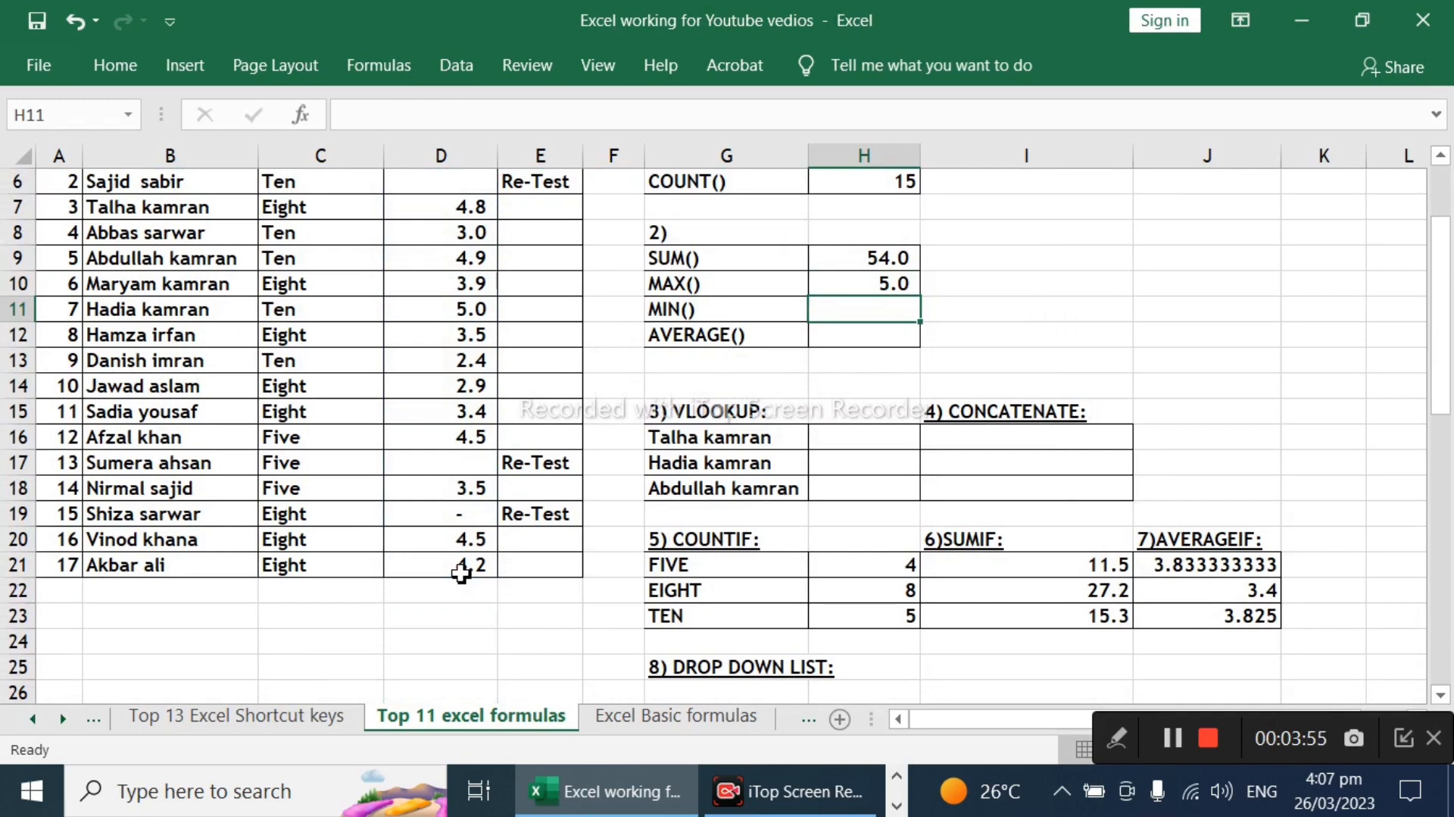
left_click(873, 281)
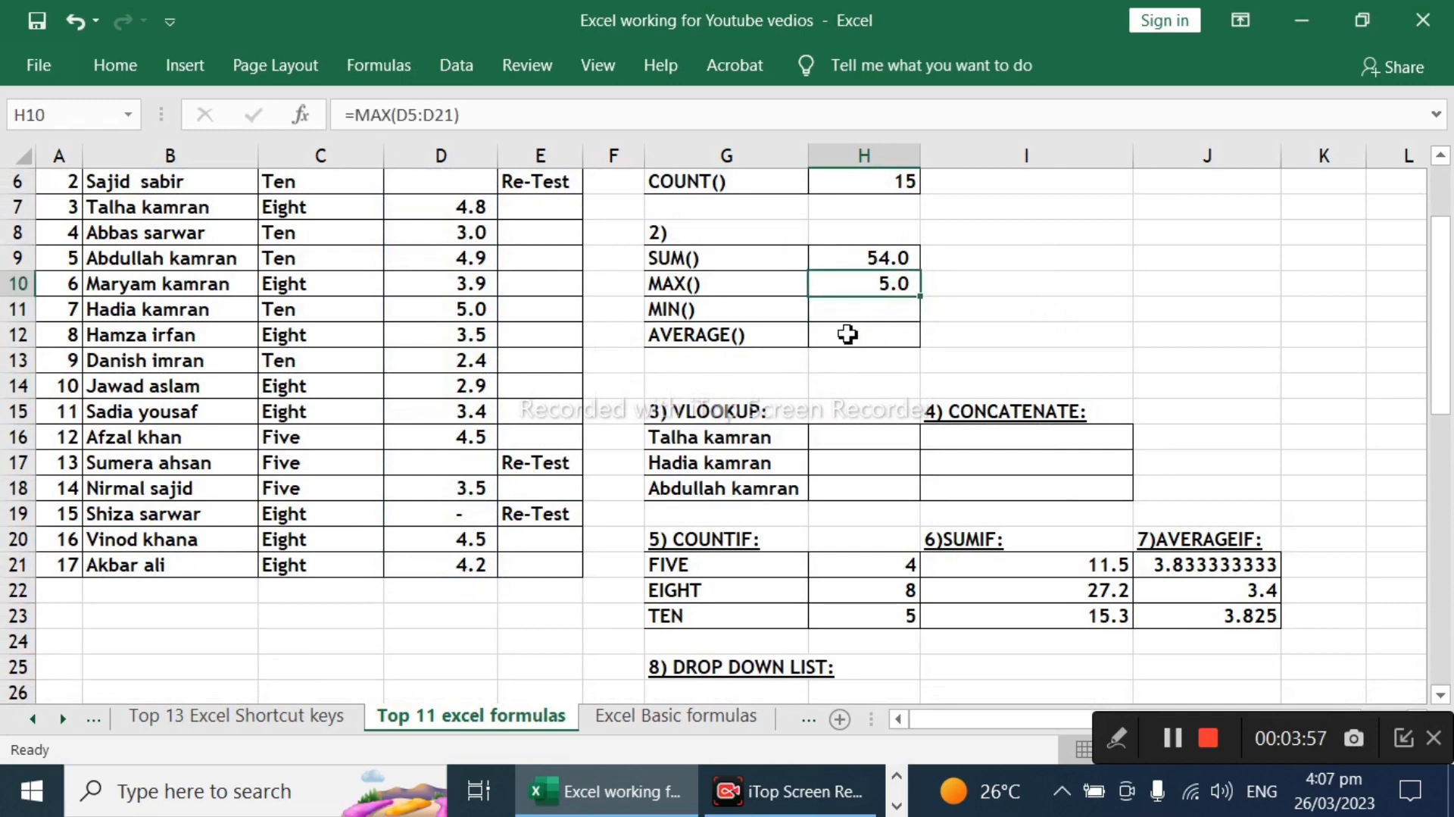
scroll(863, 337, "up", 2)
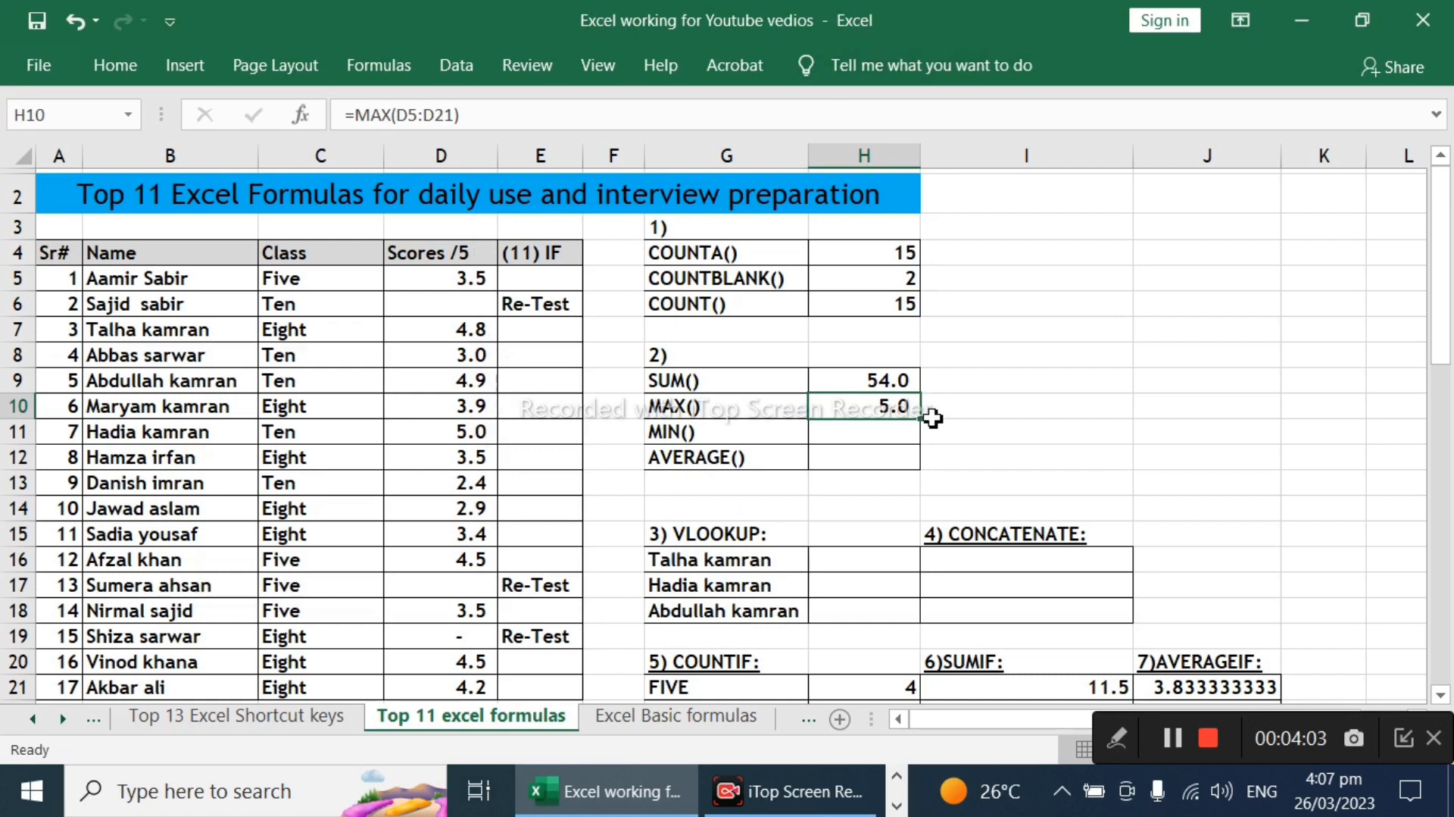
Step: Enter a MIN formula over the scores D5:D21 in cell H11 beside the MIN() label
left_click(877, 439)
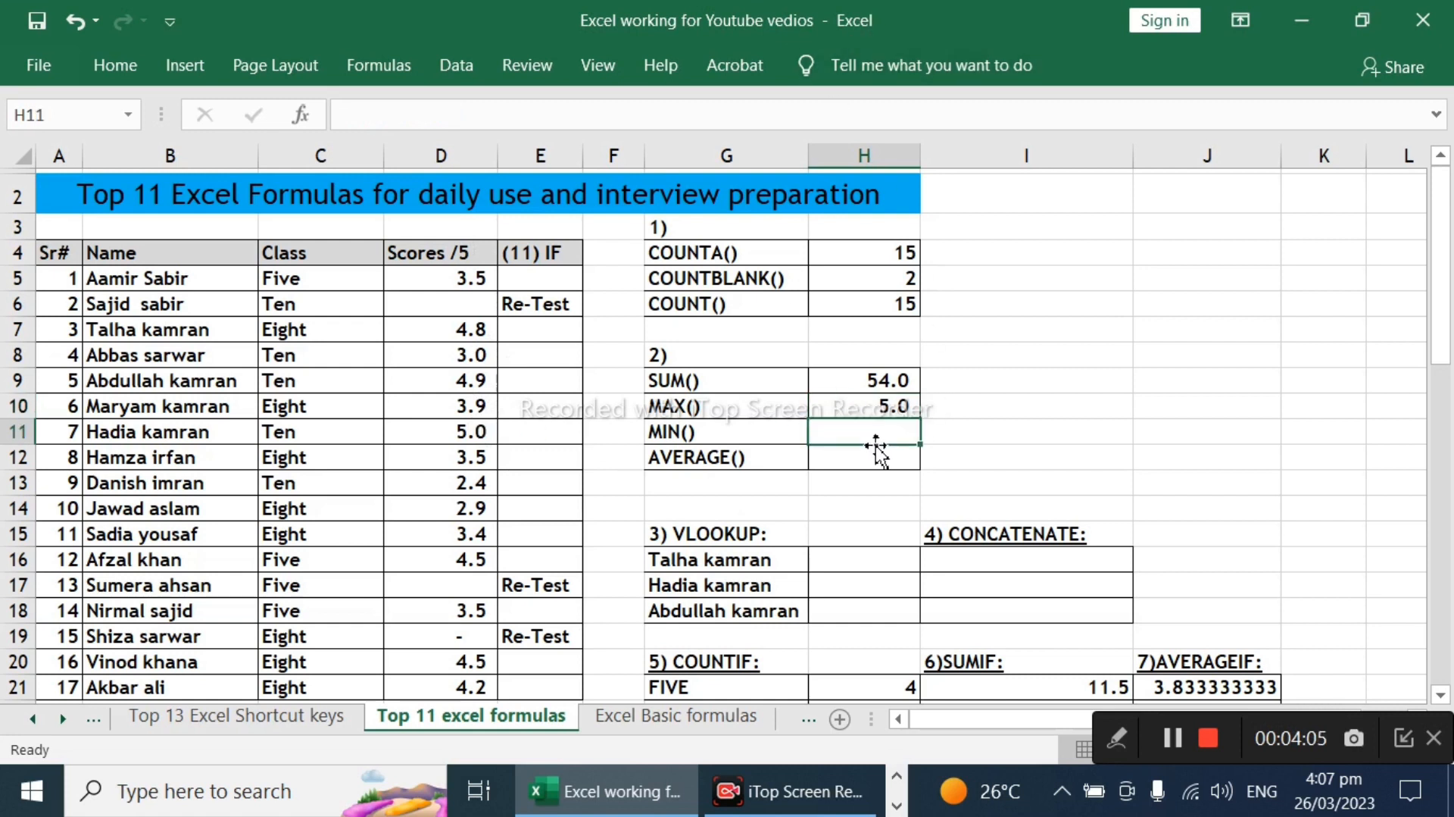
type("=min")
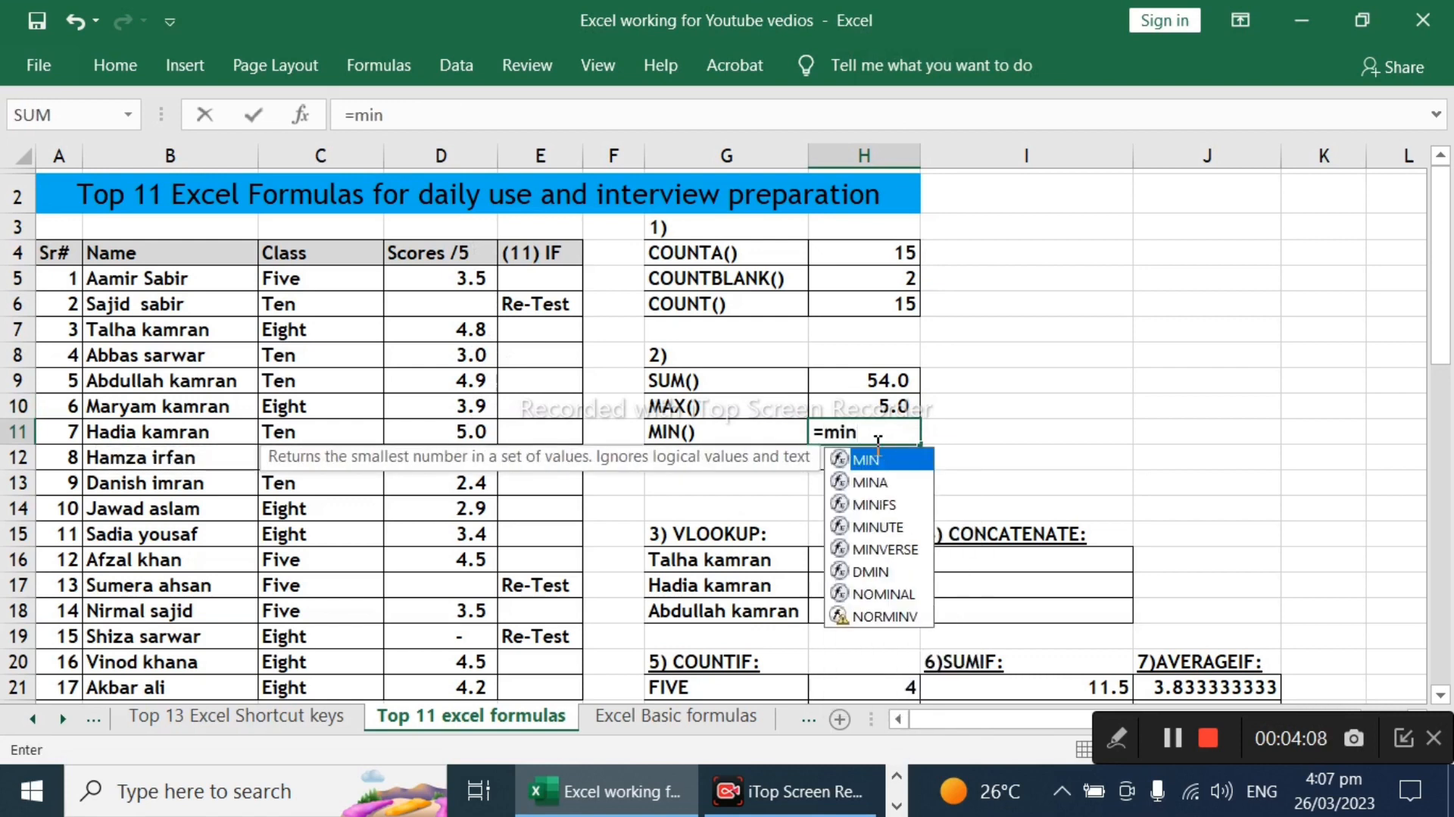
key("Tab")
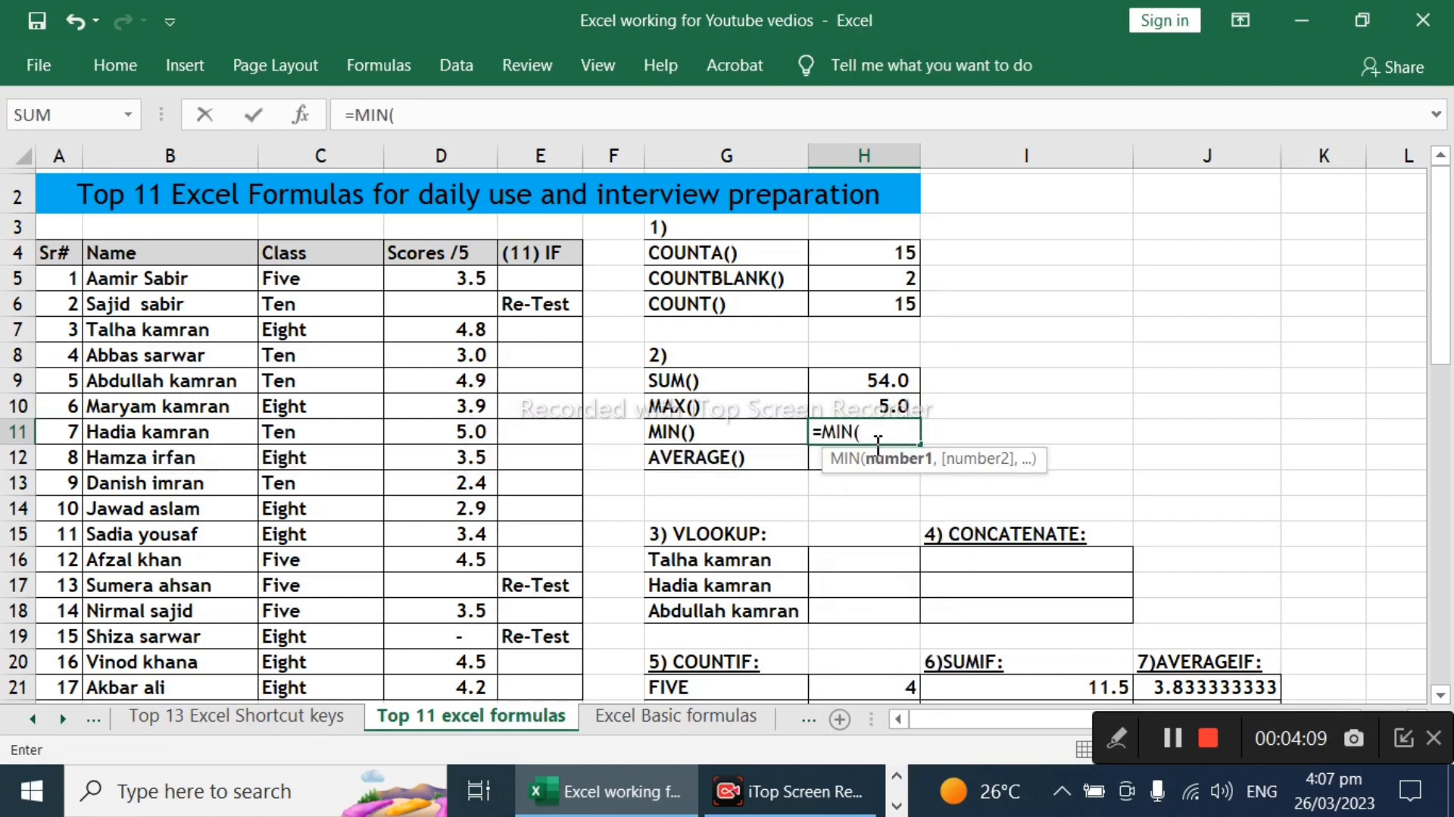
left_click_drag(461, 288, 423, 530)
key("Return")
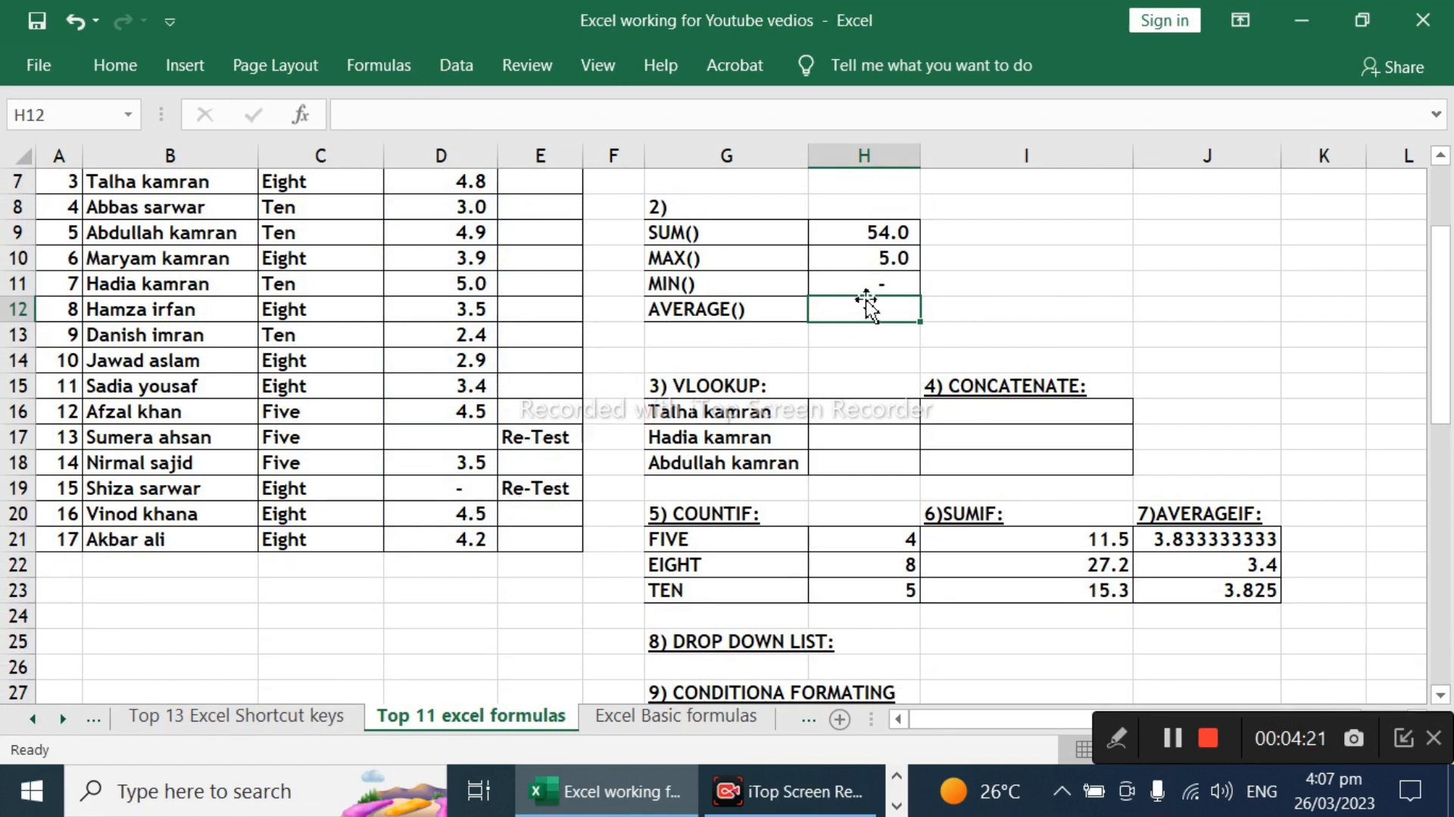
Step: Enter an AVERAGE formula over the scores D5:D21 in cell H12 beside the AVERAGE() label
type("=")
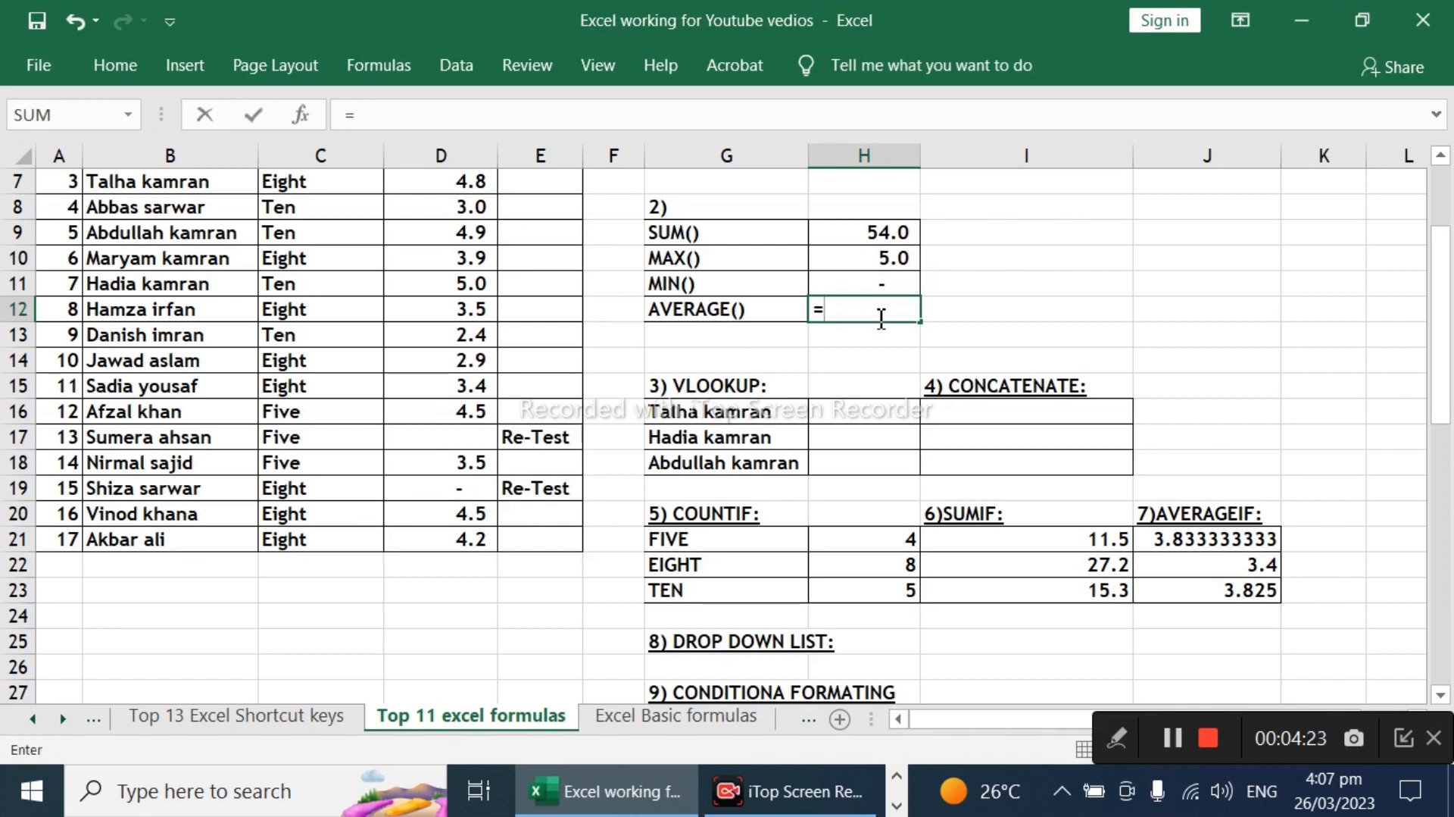
type("aver")
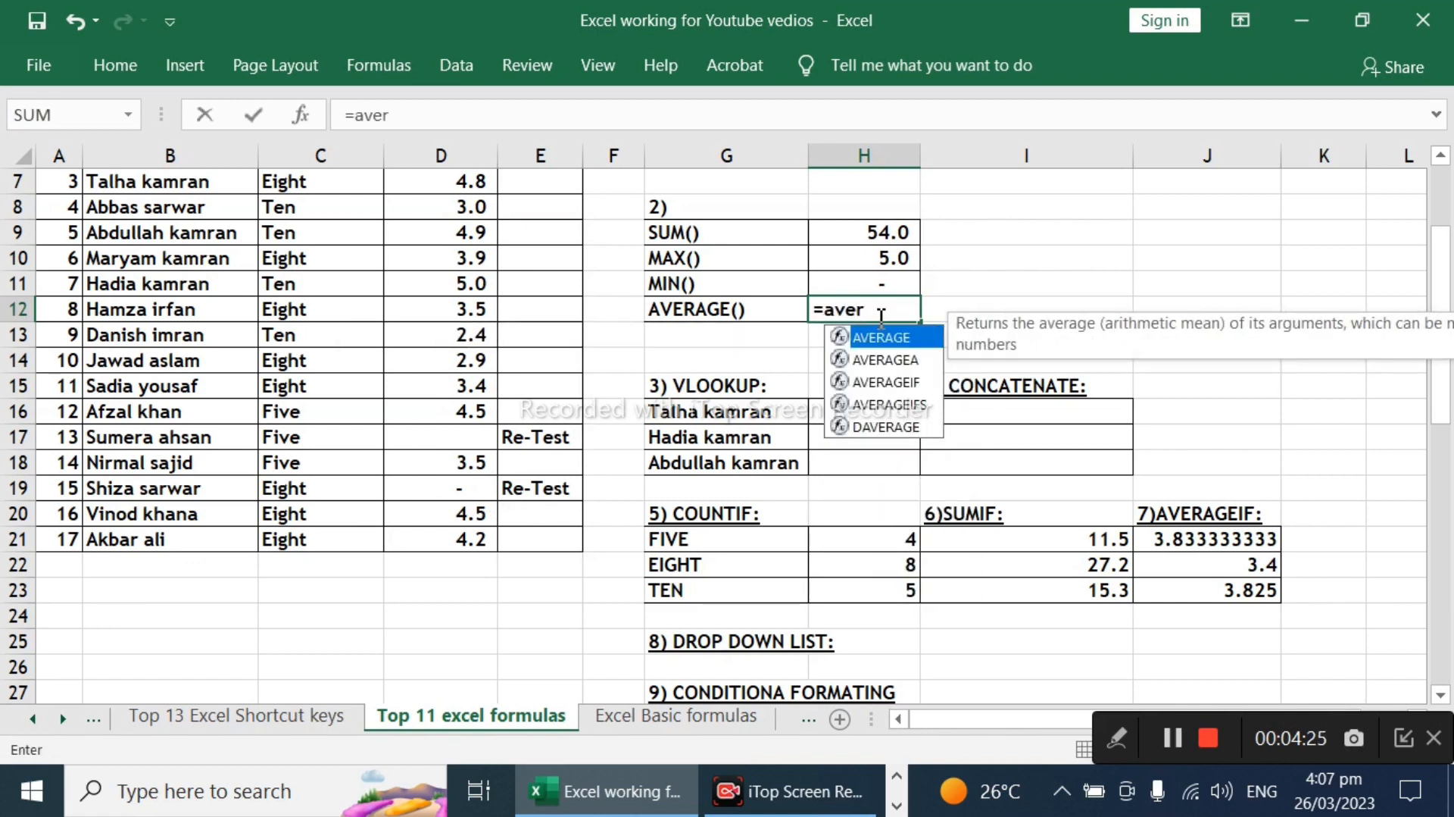
key("Tab")
scroll(677, 273, "up", 2)
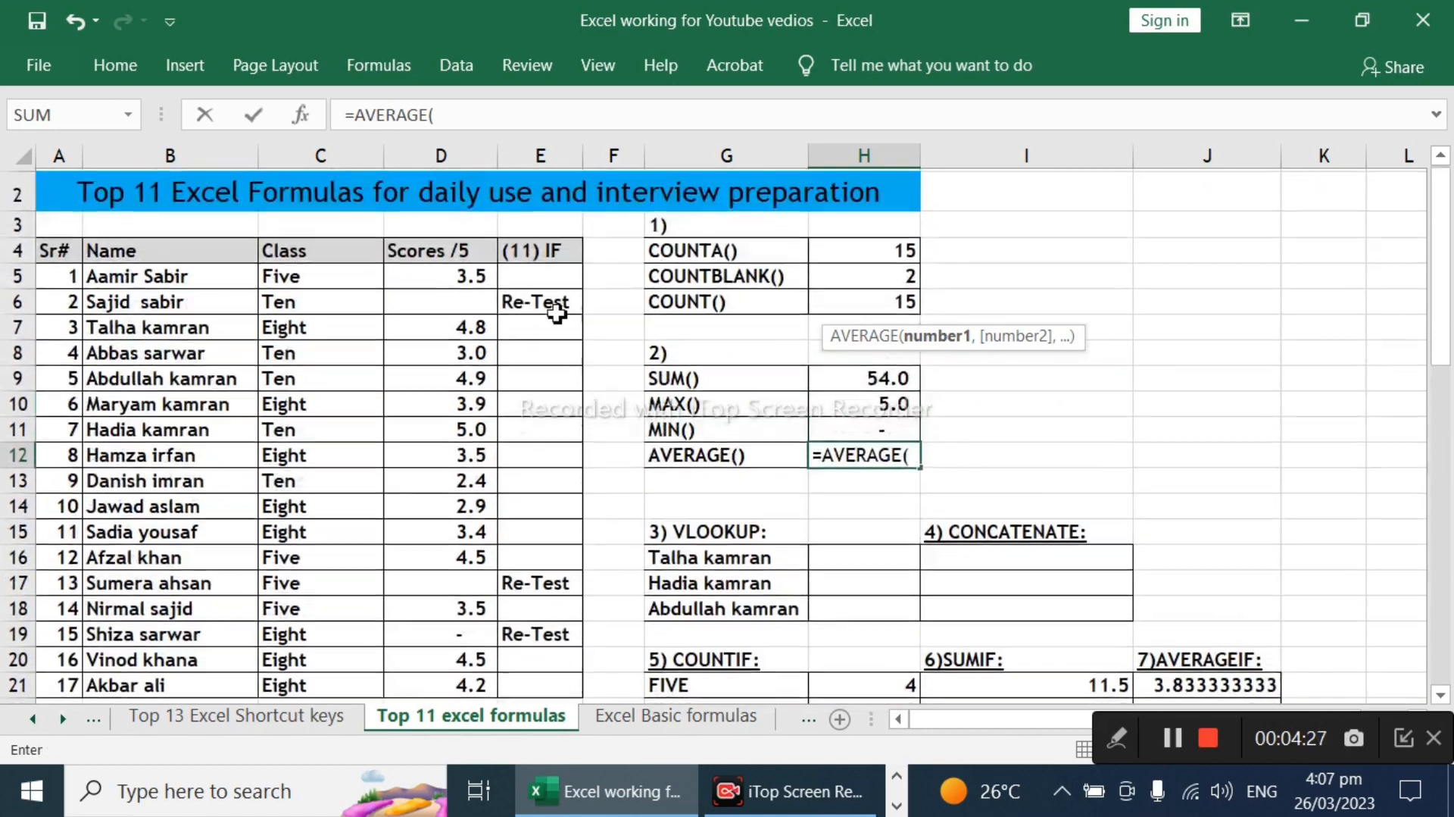
left_click_drag(462, 282, 442, 534)
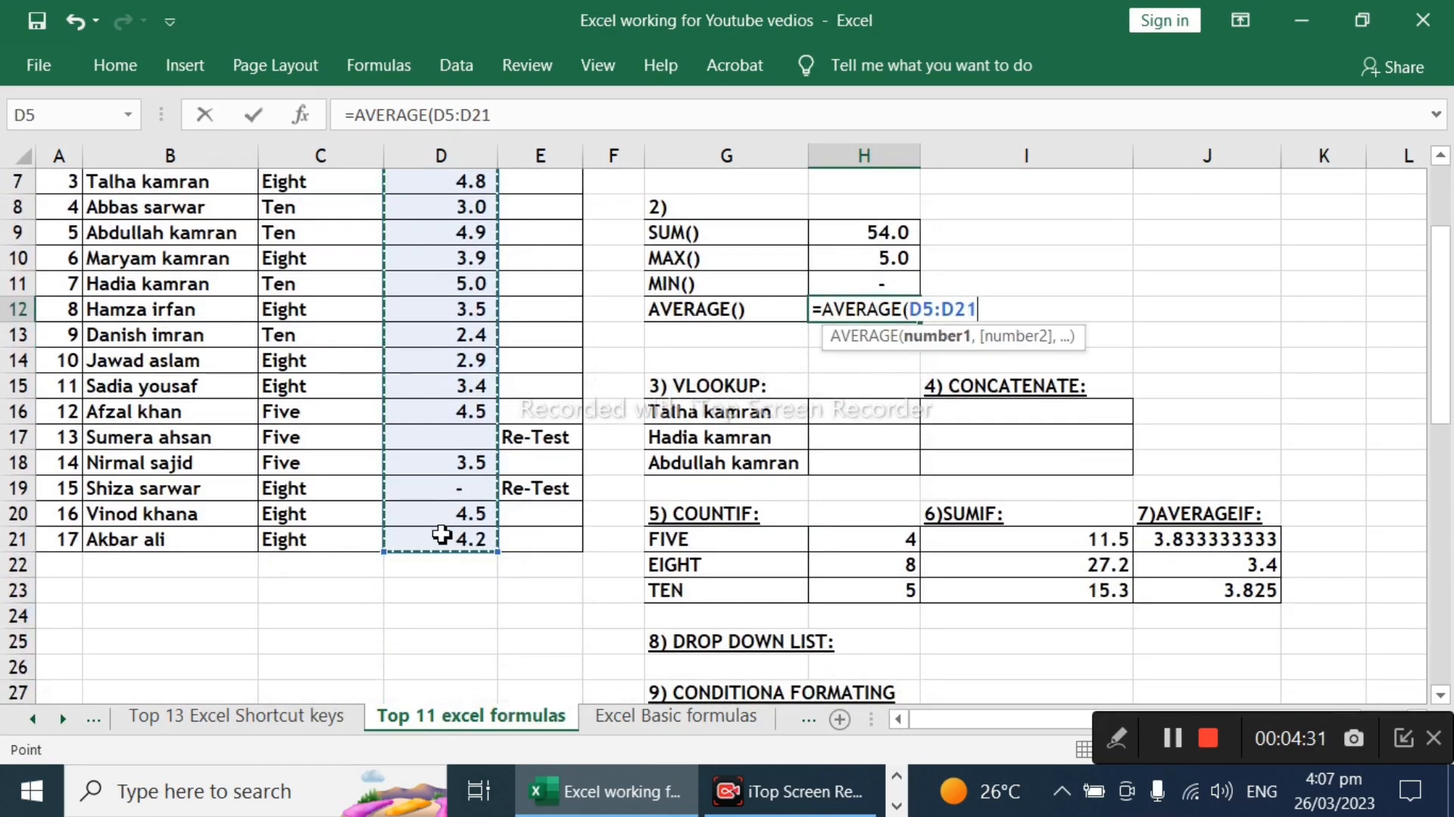
type(")")
key("Return")
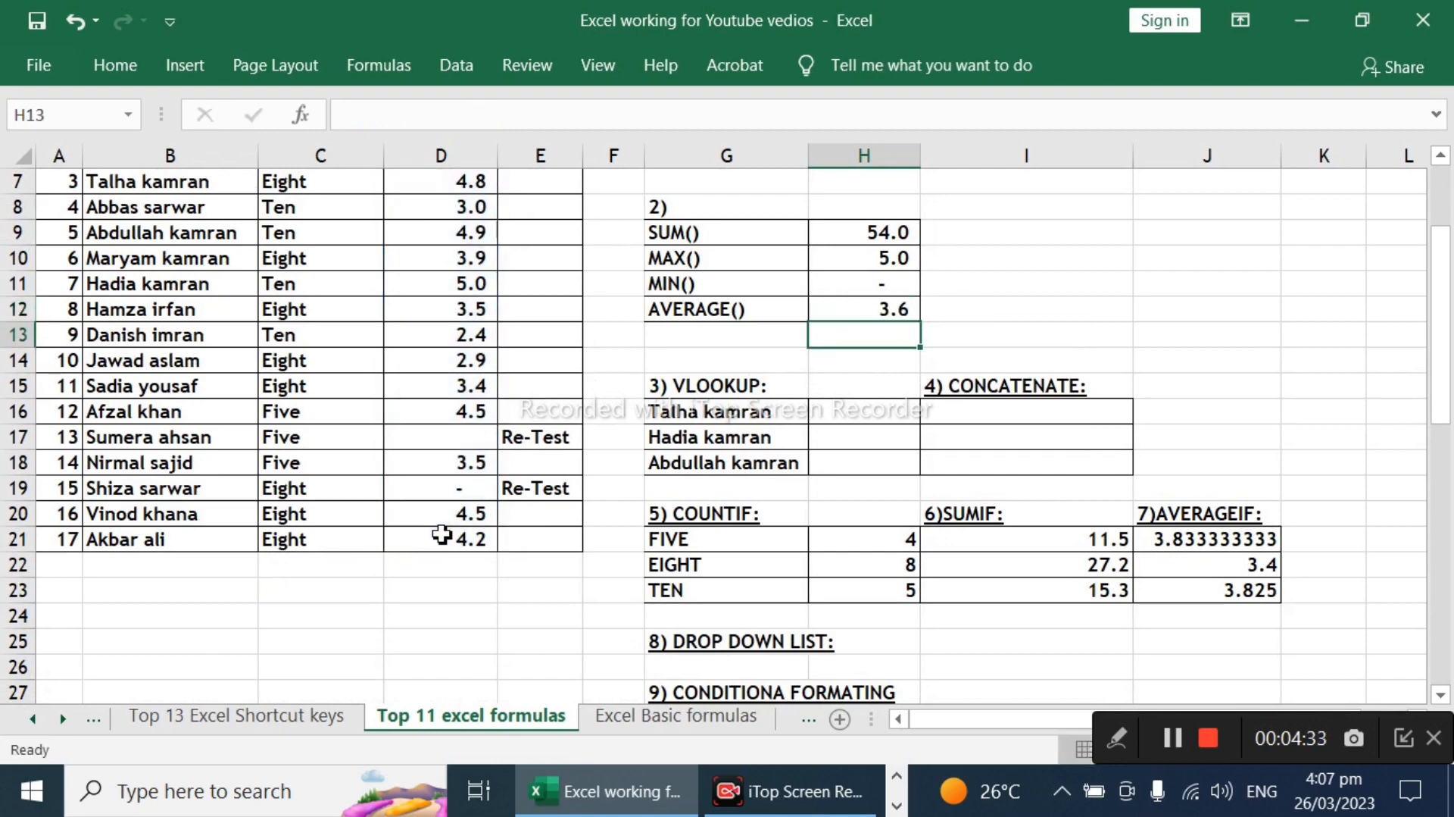
Step: Examine the blank score cells D6 and D17 in relation to the summary formulas
scroll(736, 380, "up", 2)
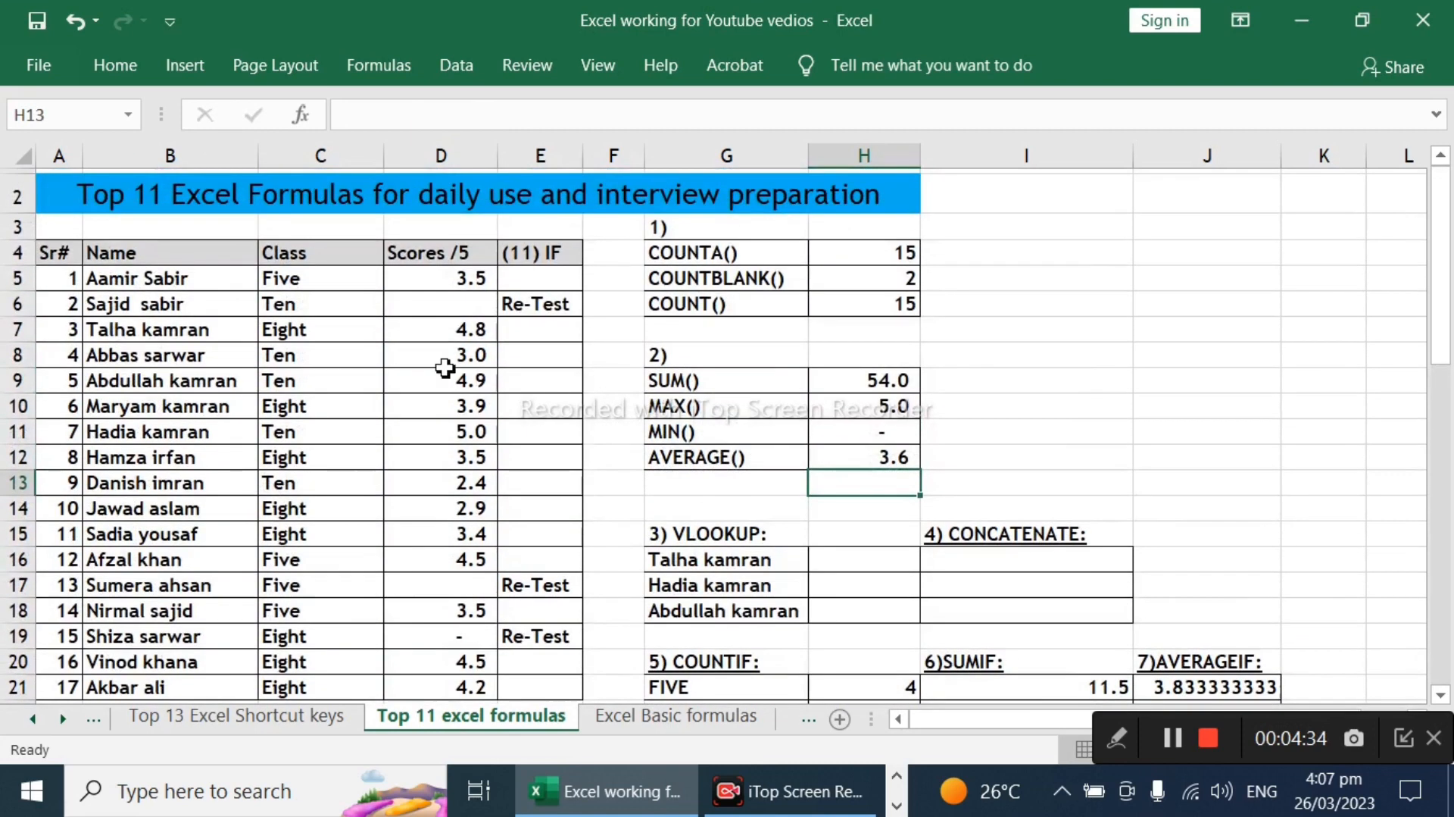
left_click(455, 306)
left_click(443, 585)
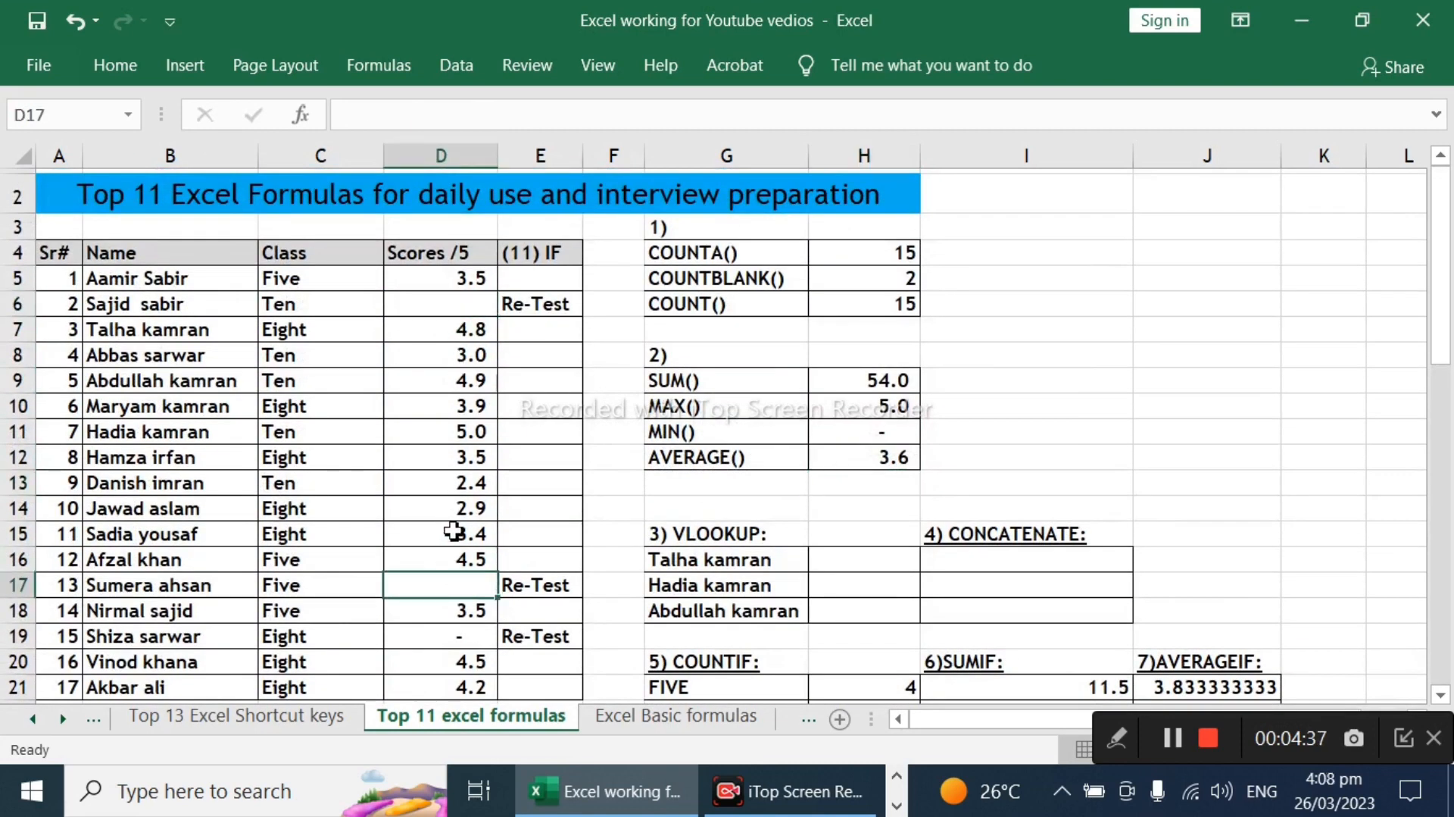
left_click(459, 303)
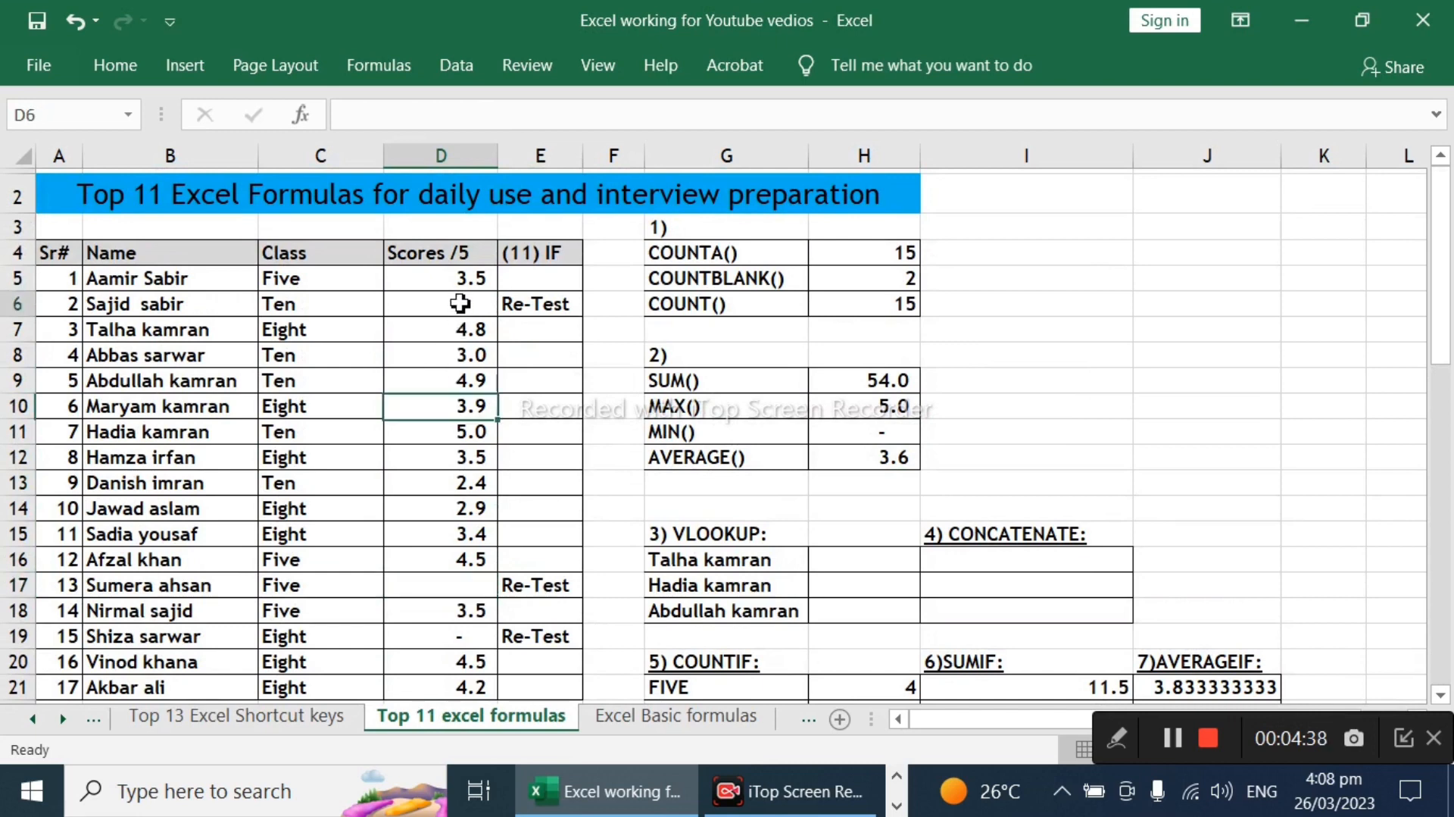
Step: Clear the score in D19 and enter 0 in the cell again
left_click(473, 590)
left_click(466, 639)
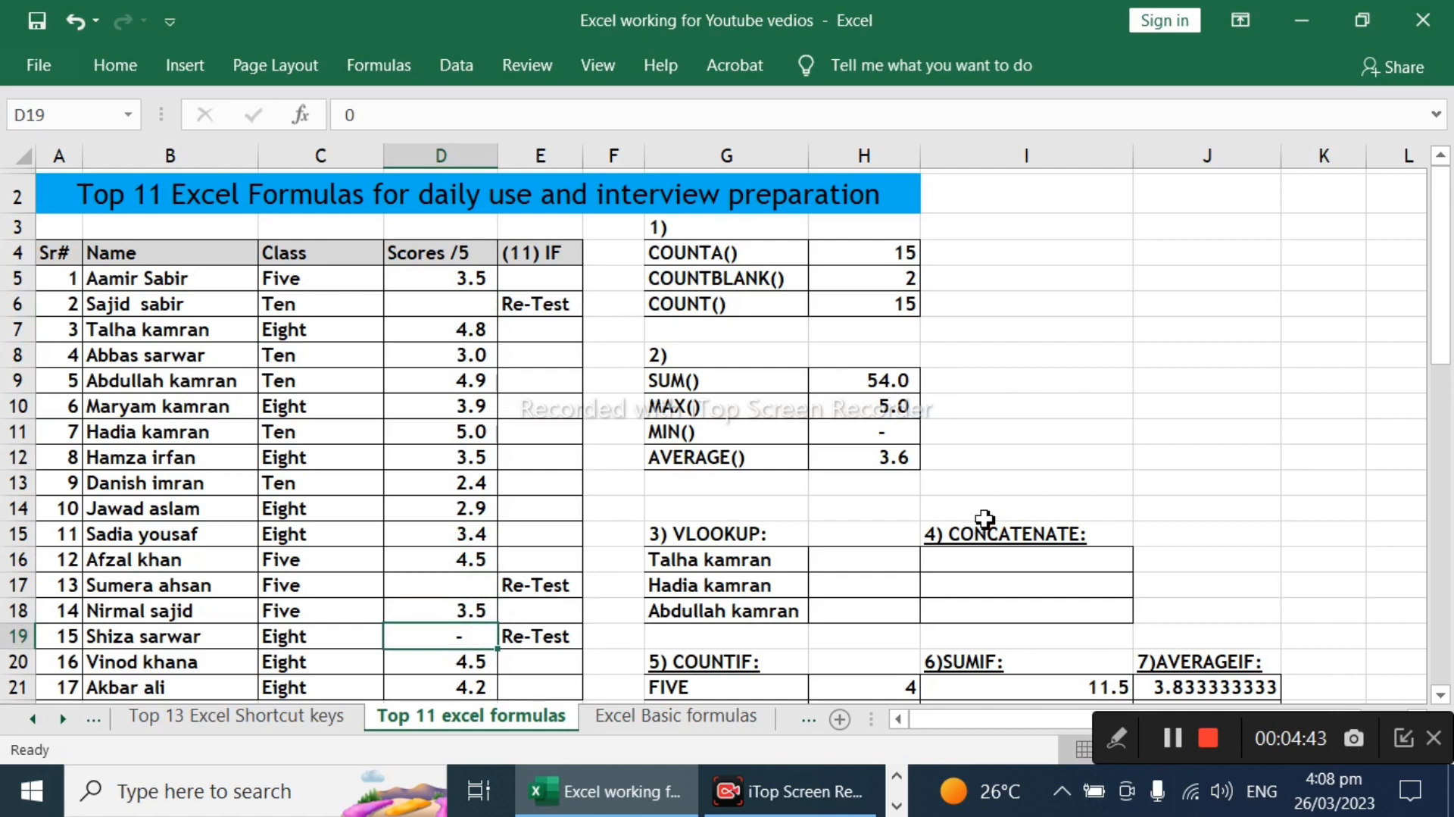
key("Delete")
type("0")
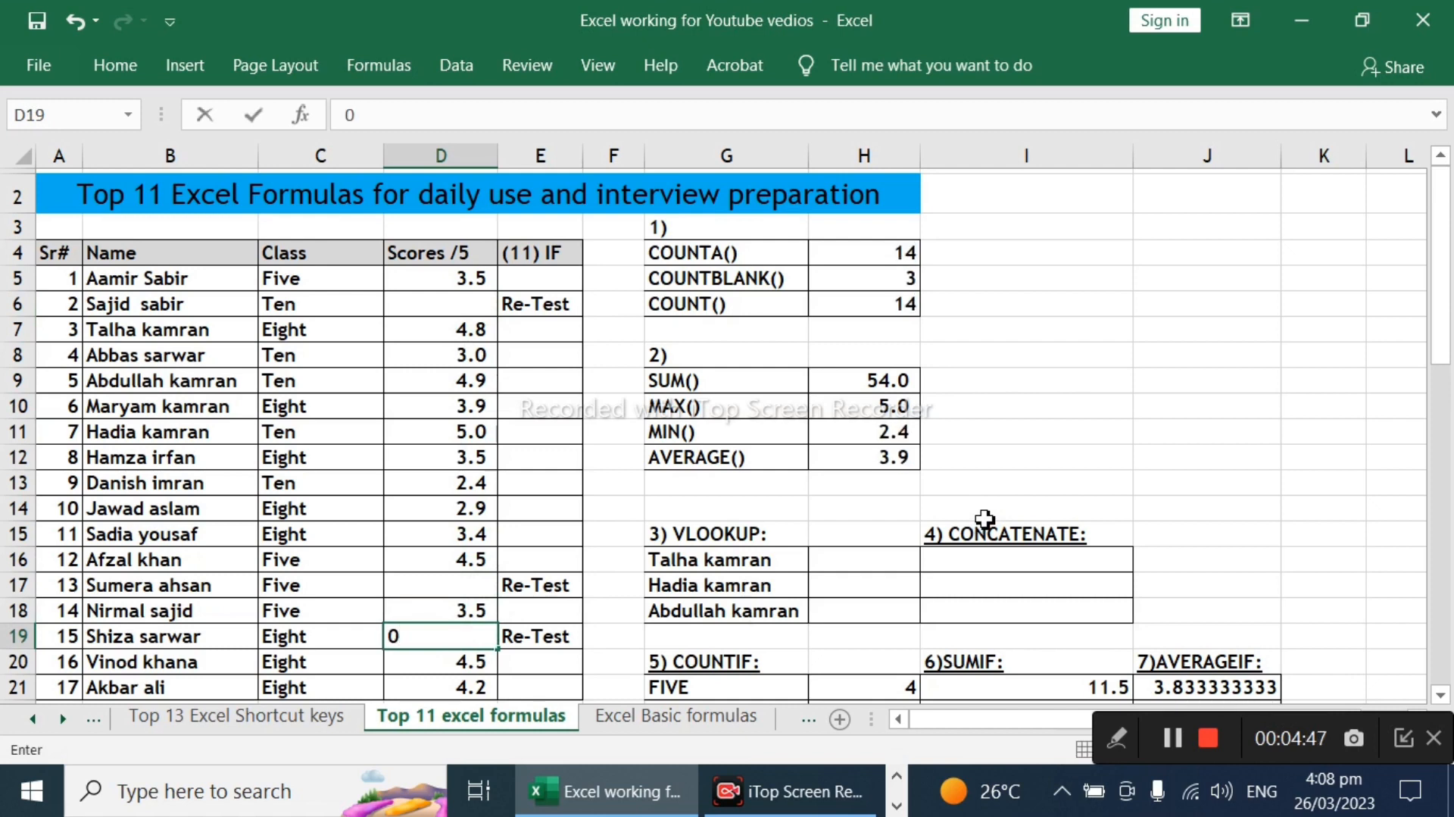
key("Up")
key("Up")
key("Up")
key("Up")
key("Up")
key("Up")
Step: Enter a score of 0 in the blank cell D17, and clear the cell again
key("Down")
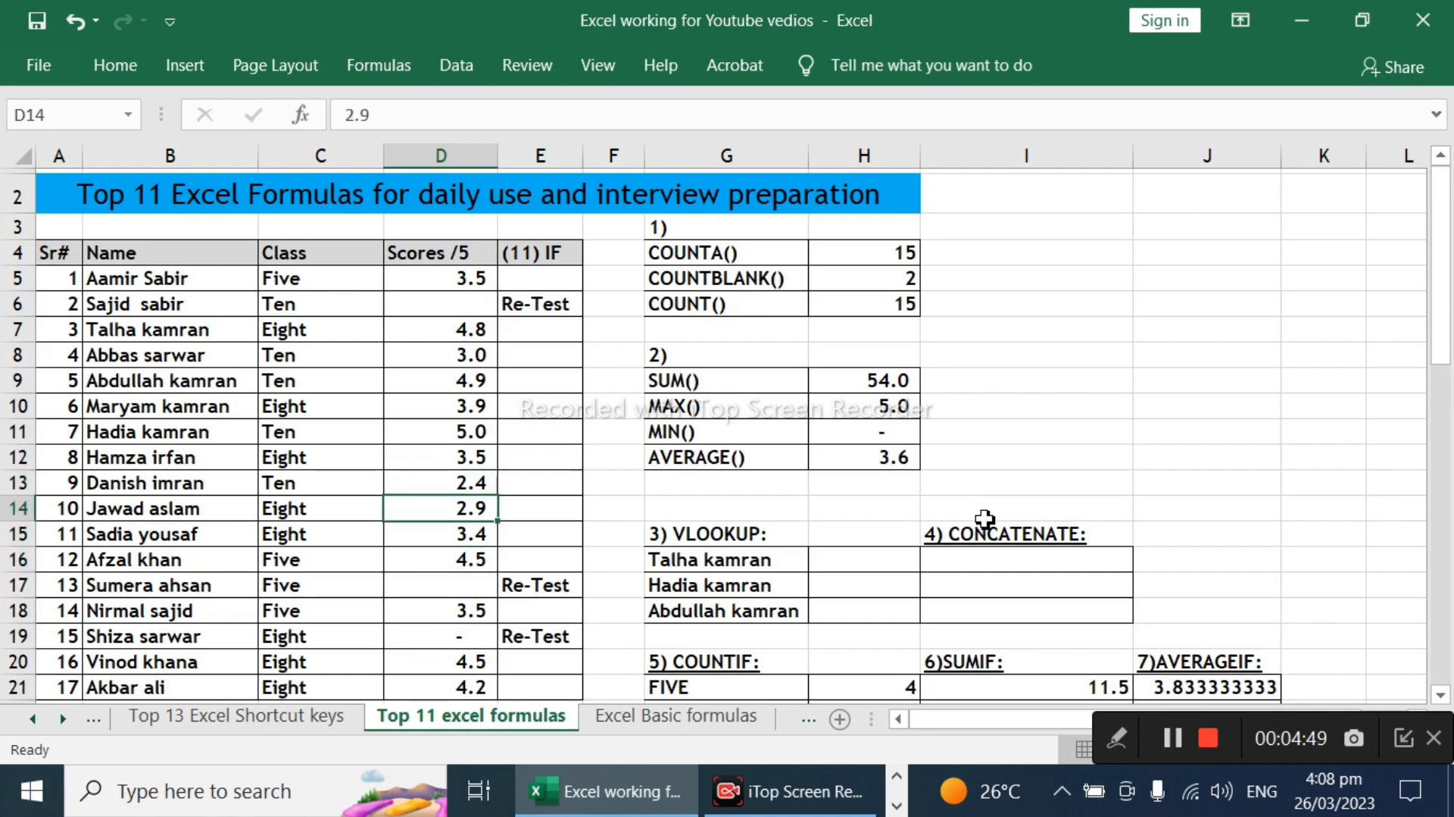
key("Down")
key("Down")
key("Down")
type("0")
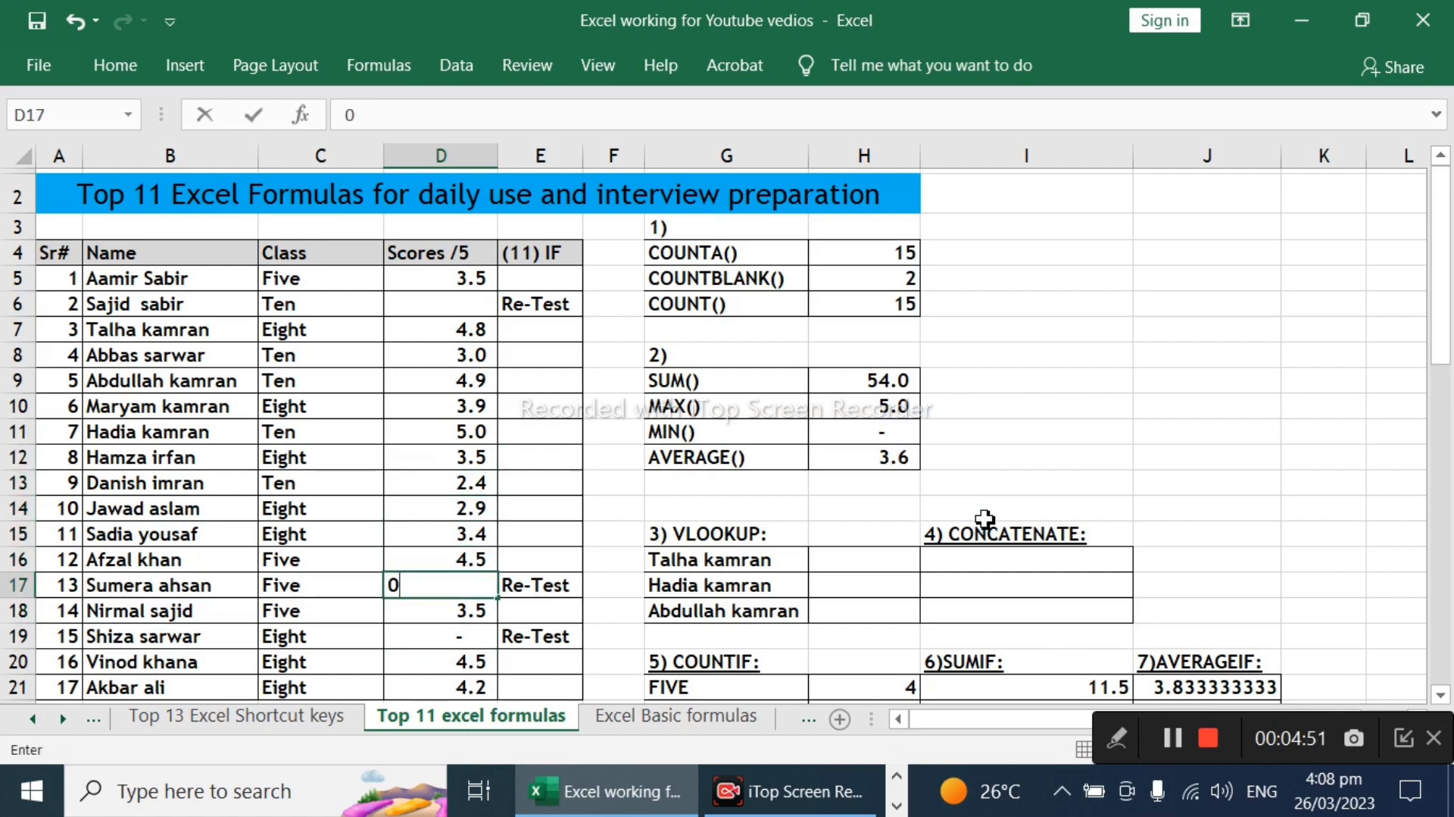
key("Return")
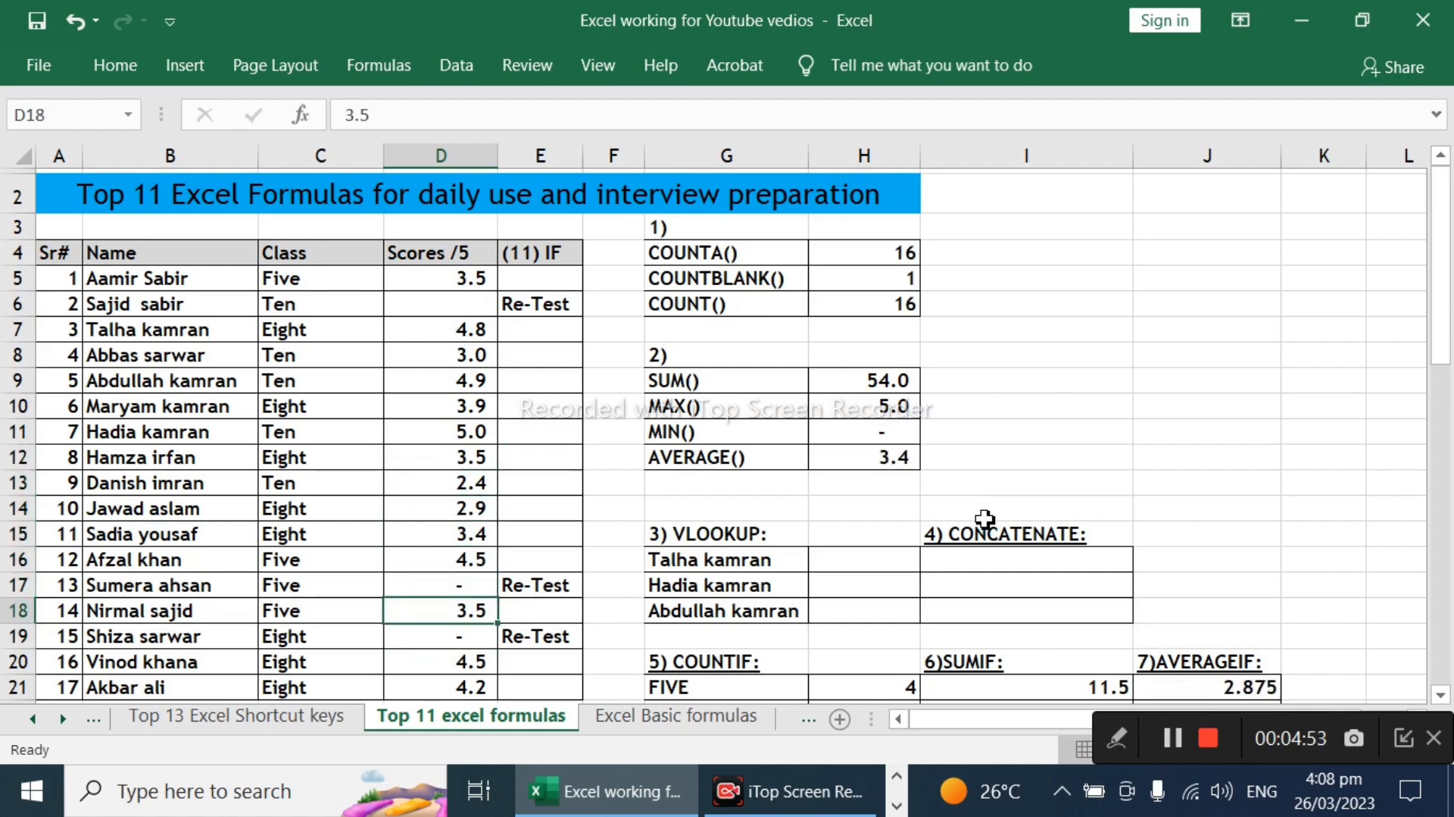
key("Up")
key("Delete")
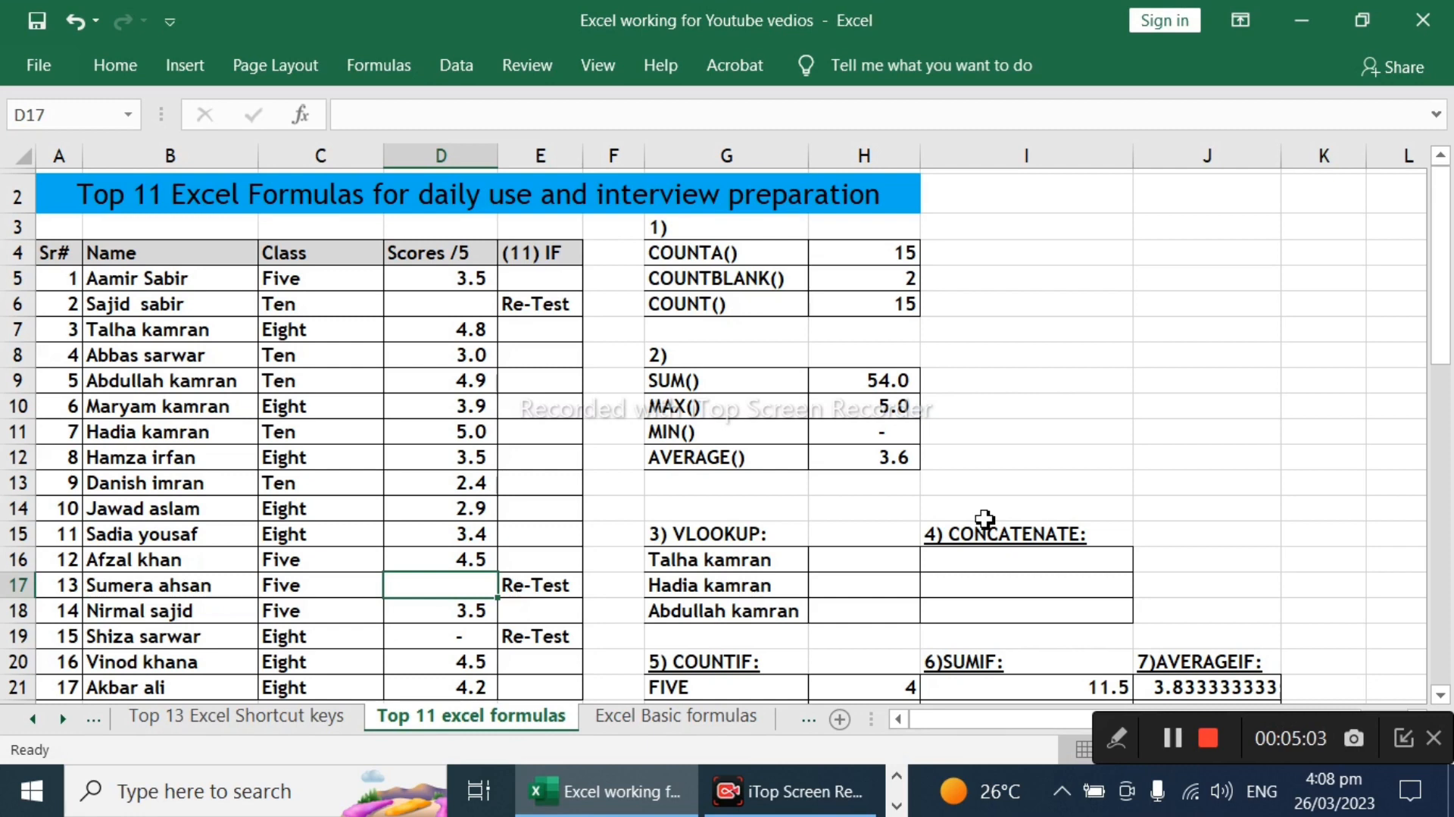
Step: Start a VLOOKUP formula in cell H16 with G16 as the lookup value
left_click(844, 559)
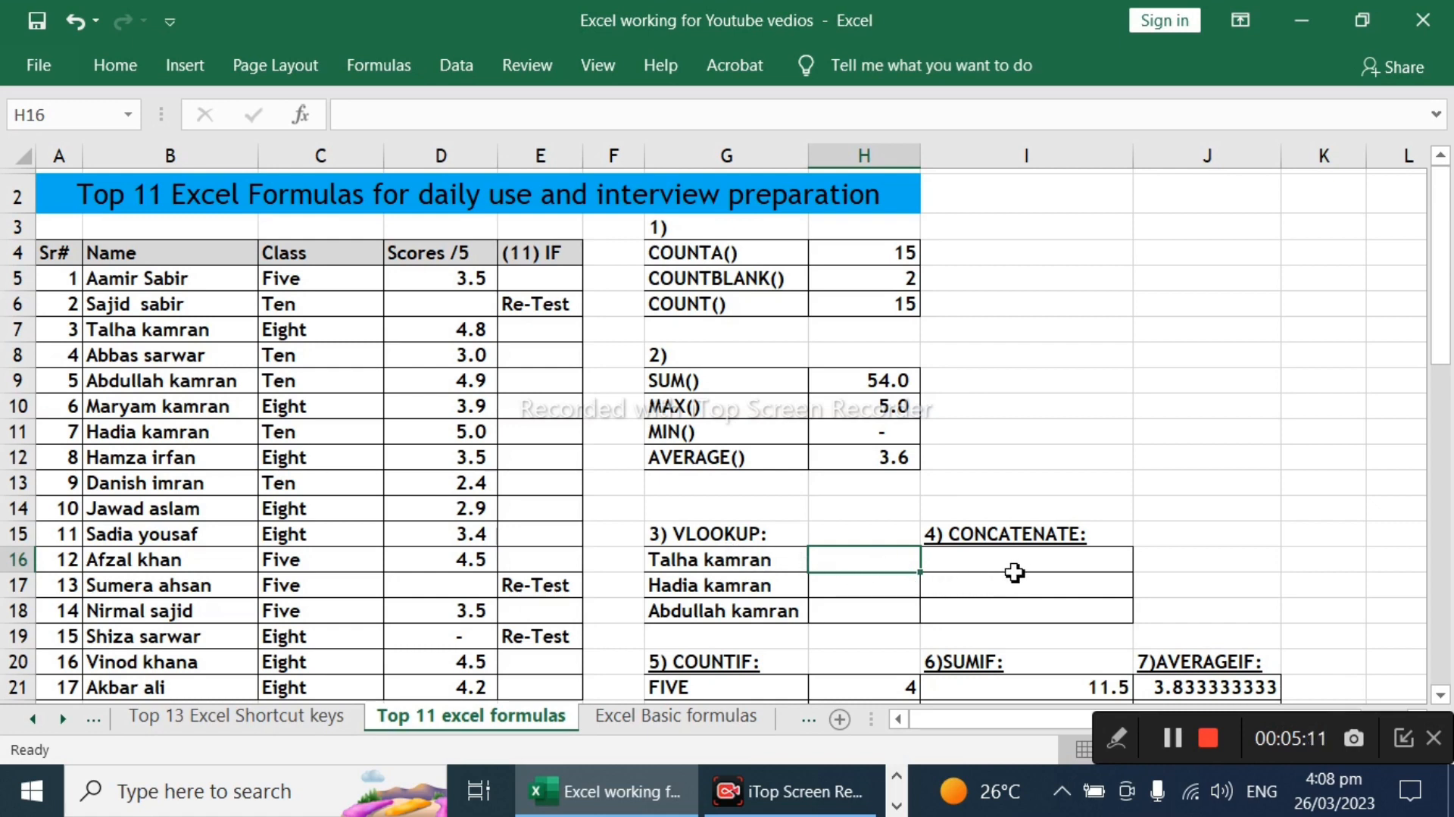
left_click(877, 587)
left_click(884, 561)
left_click(780, 561)
left_click(827, 561)
type("=vloo")
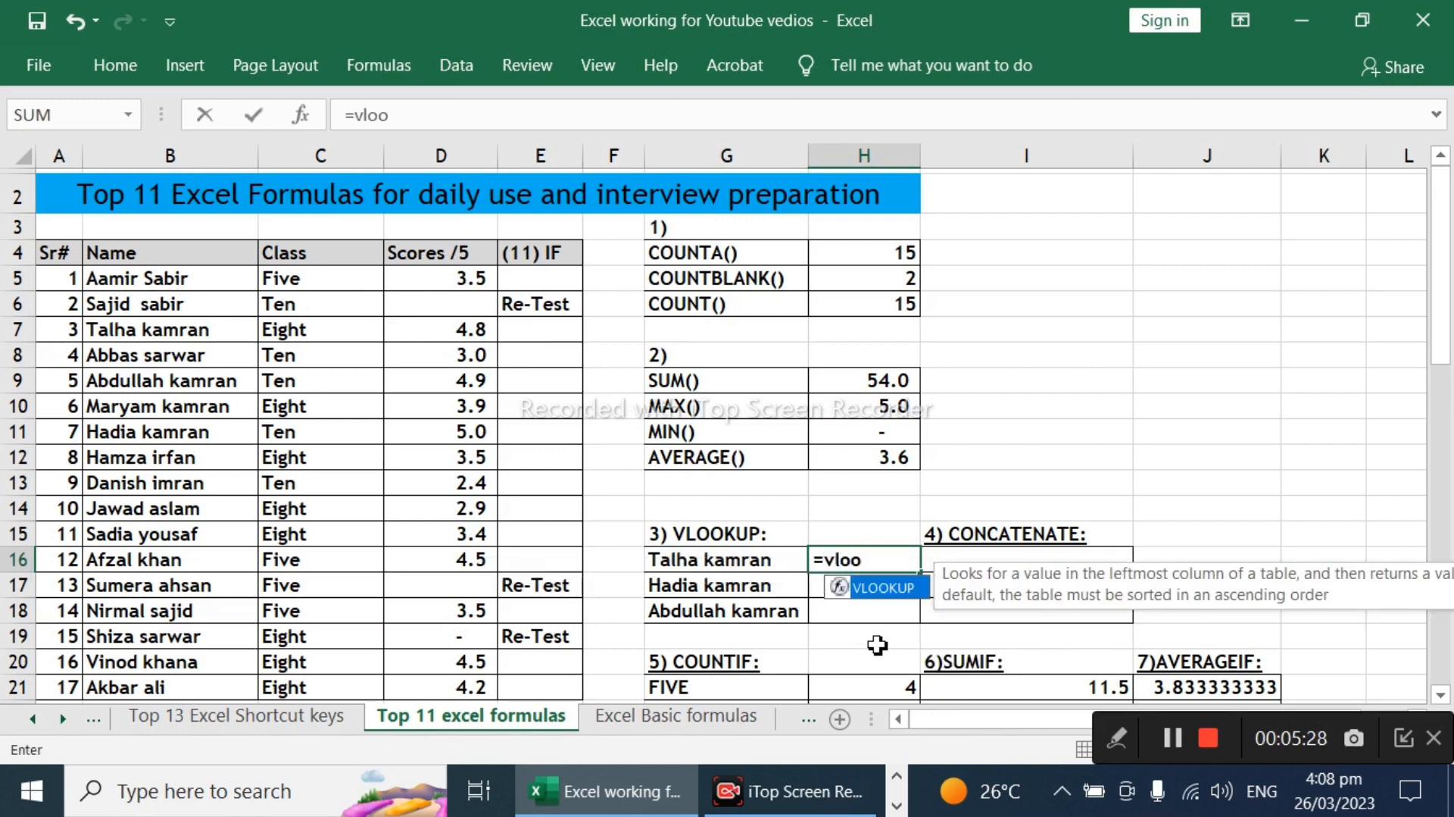
key("Tab")
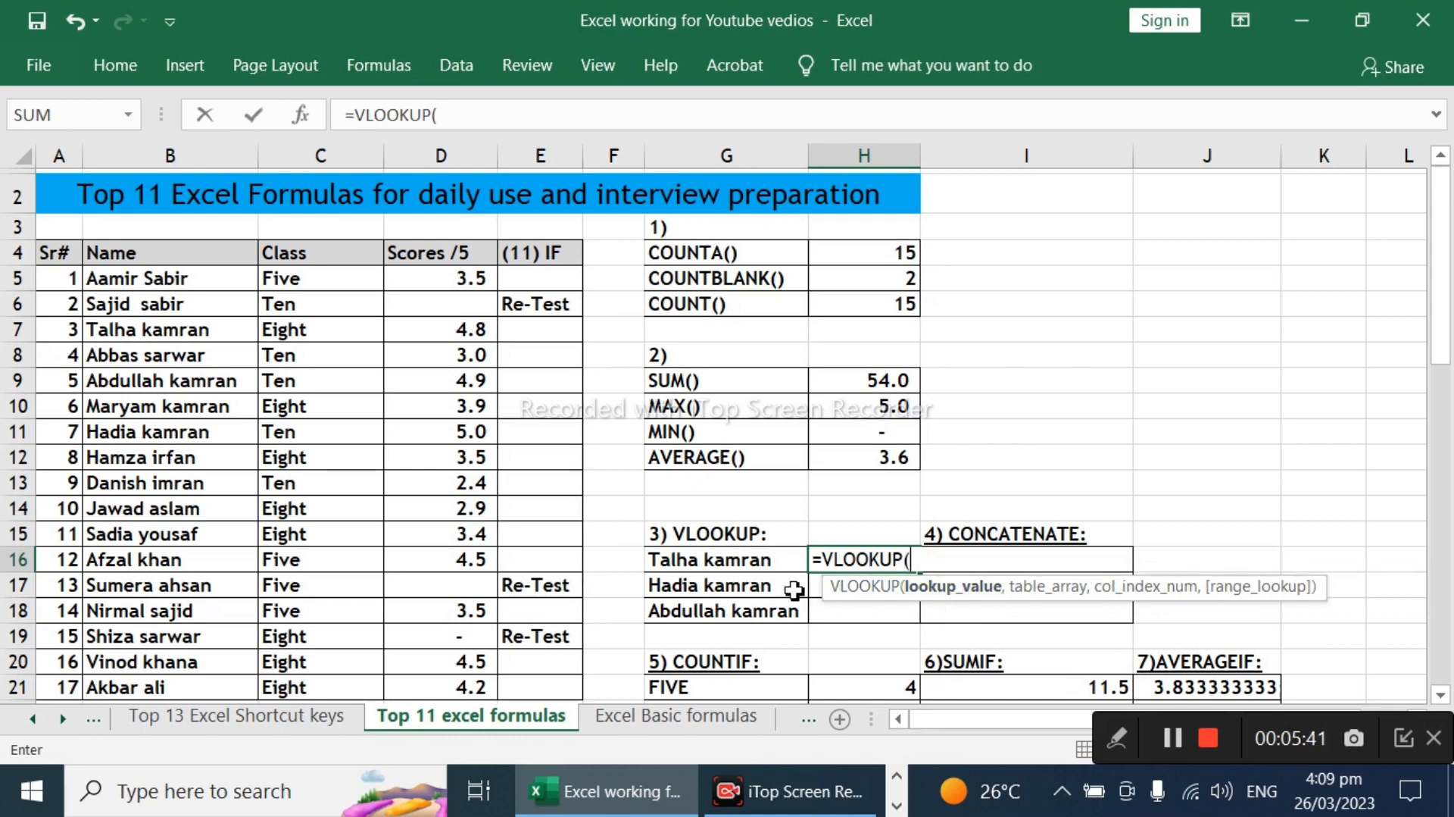
left_click(723, 562)
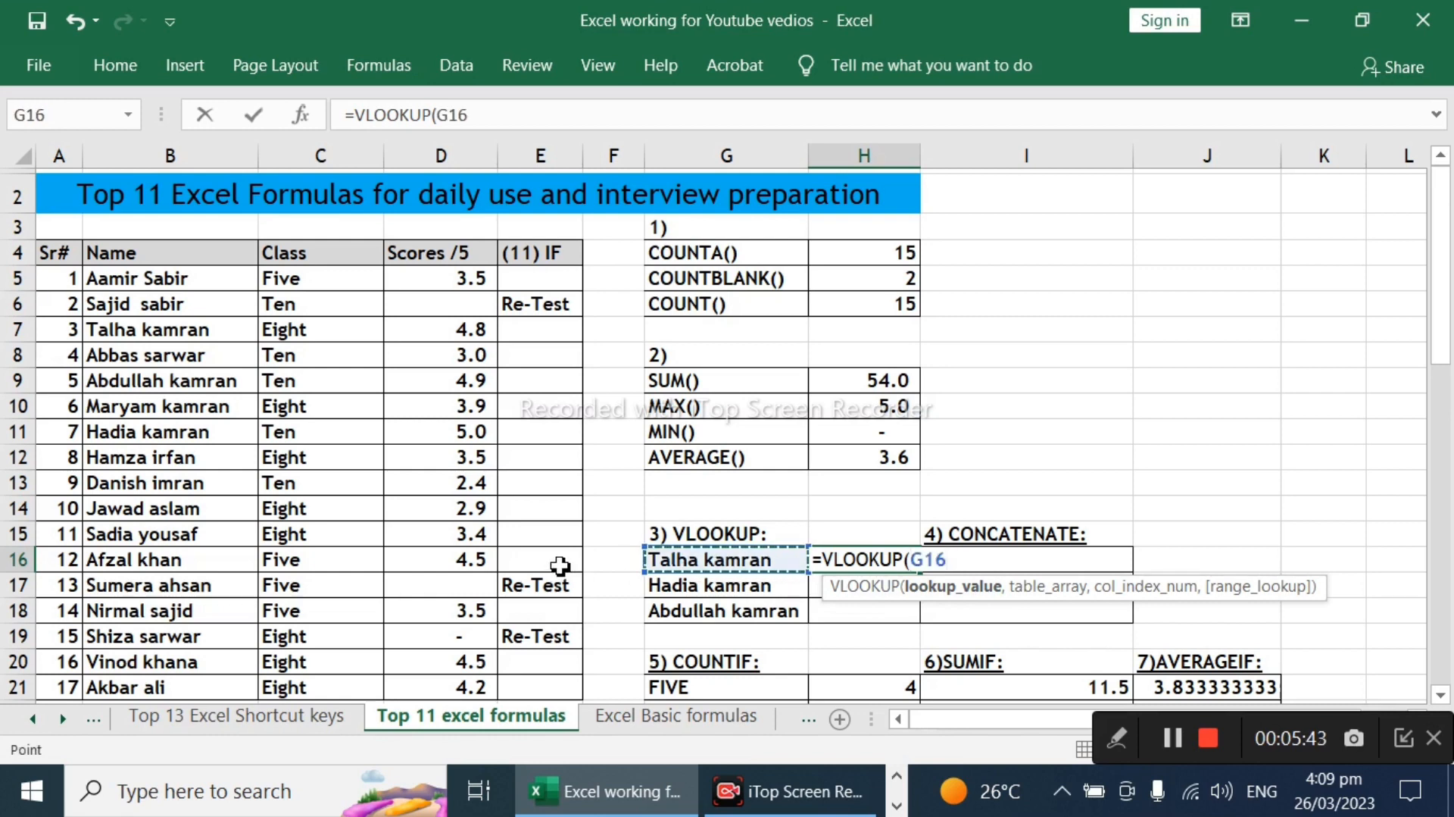
type(",")
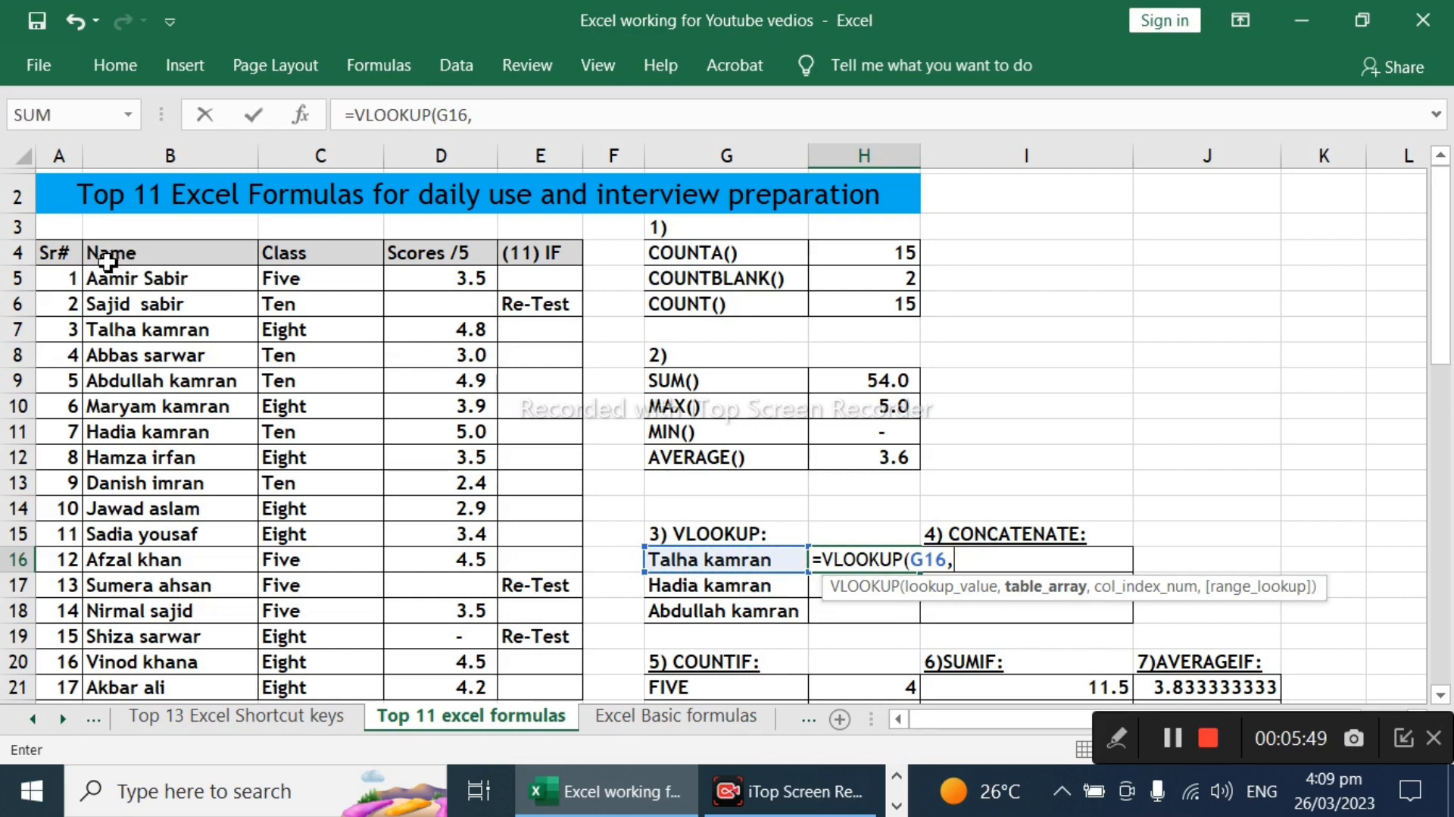
Step: Set the VLOOKUP table array to the student table B4:D21 as the absolute reference $B$4:$D$21
left_click_drag(106, 261, 406, 415)
scroll(379, 384, "up", 2)
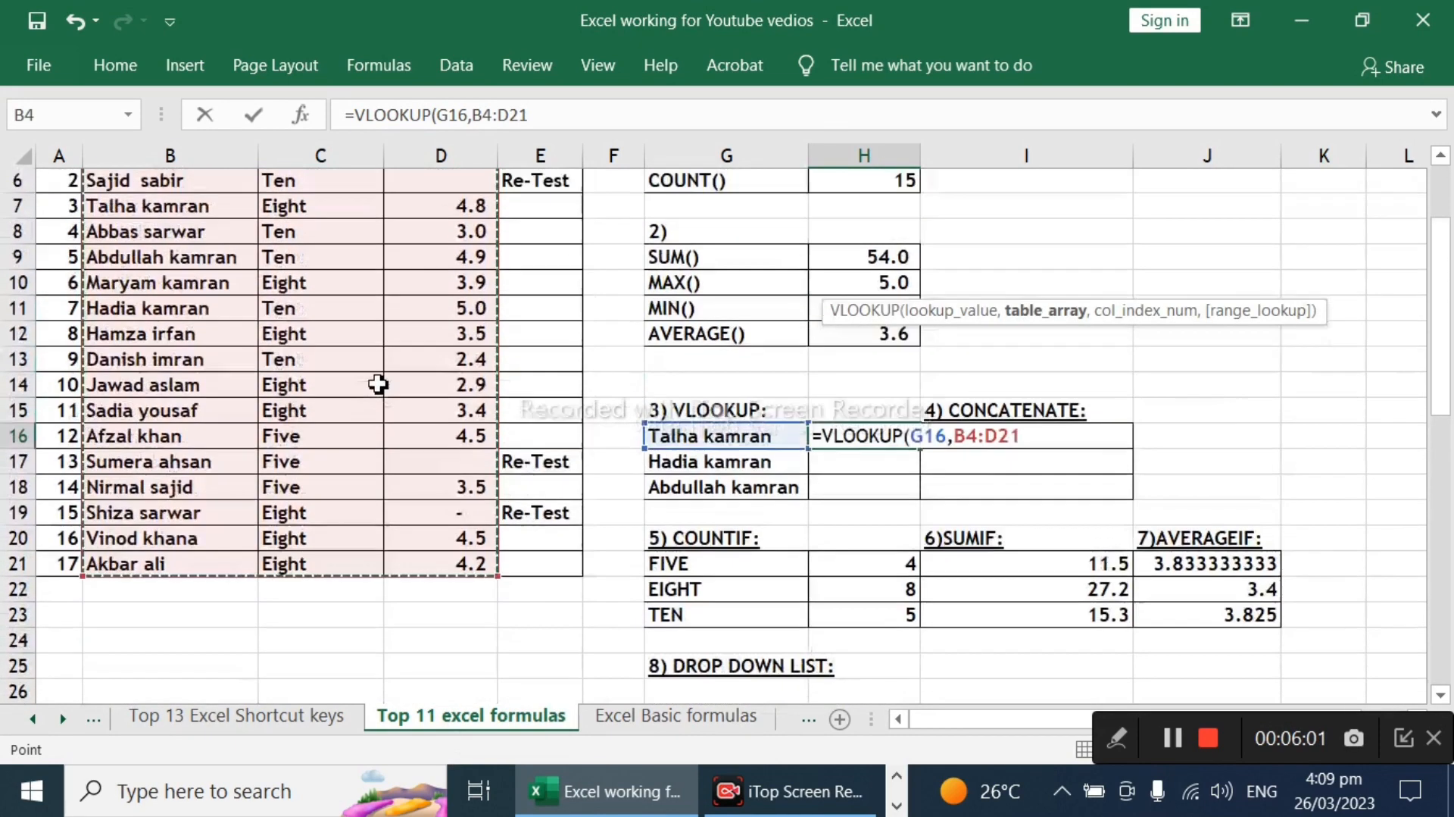
scroll(379, 384, "up", 1)
scroll(376, 384, "up", 1)
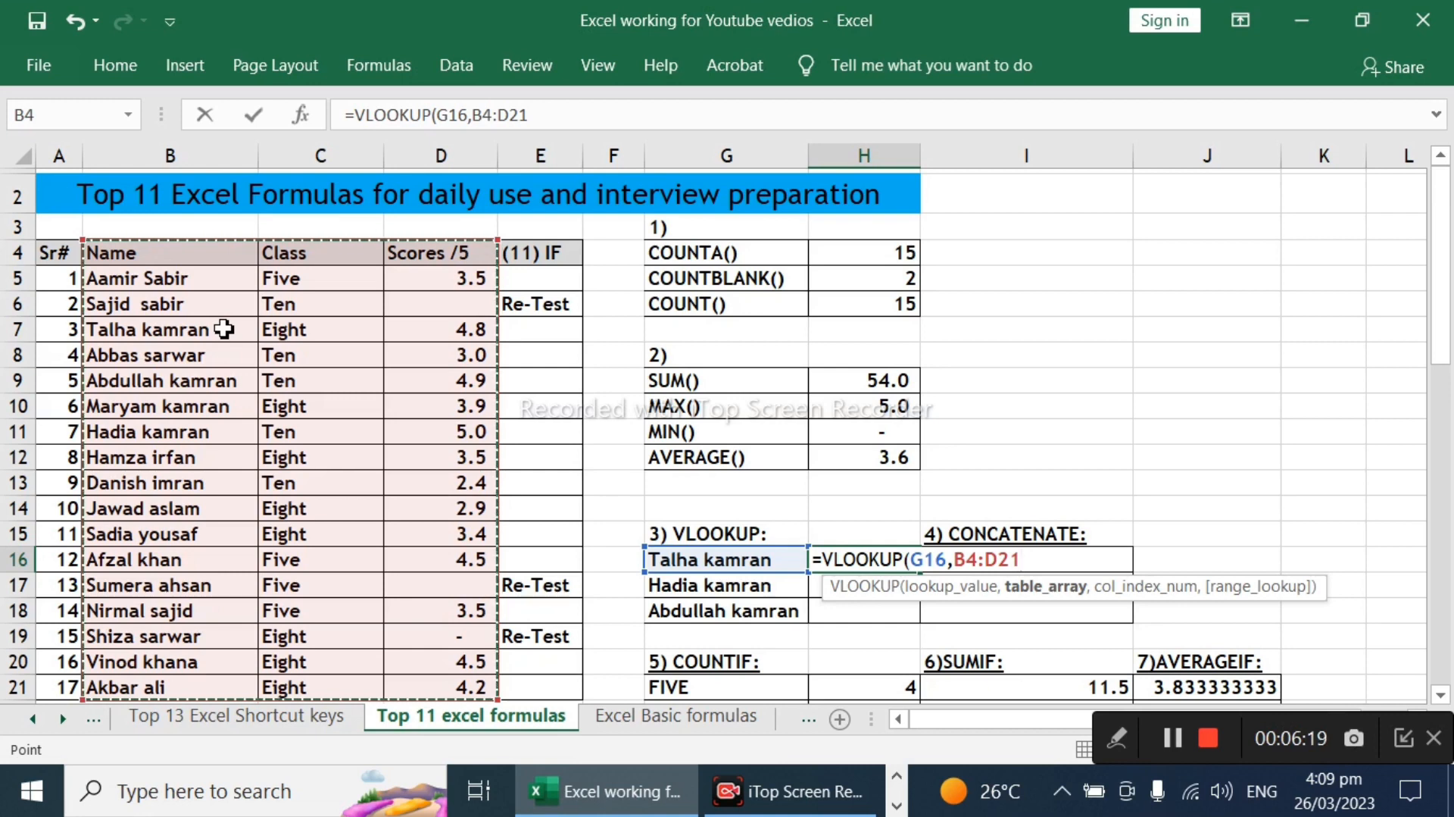
key("F4")
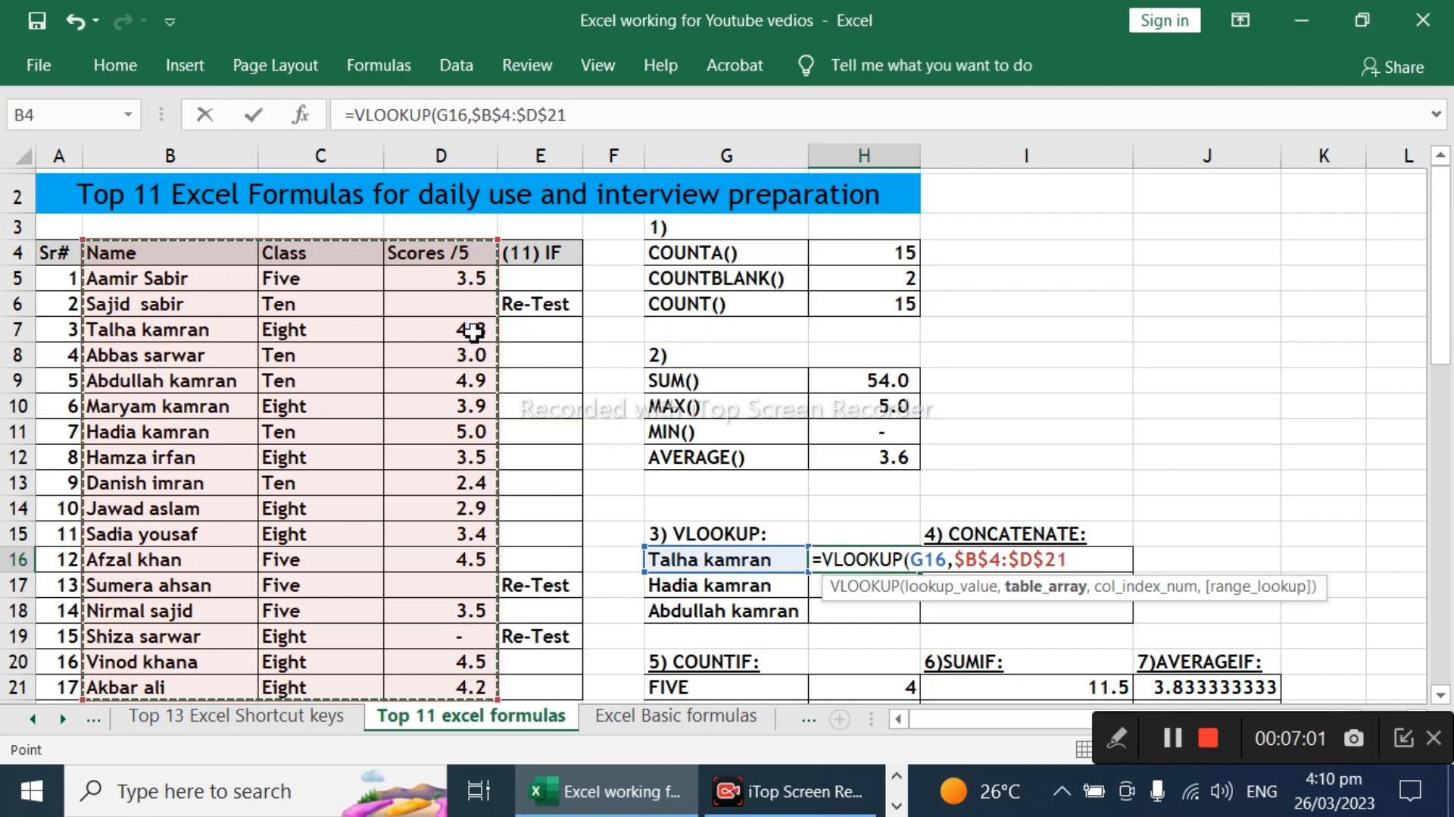
Step: Complete the VLOOKUP in H16 with column index 3 and FALSE for an exact match
type(",3")
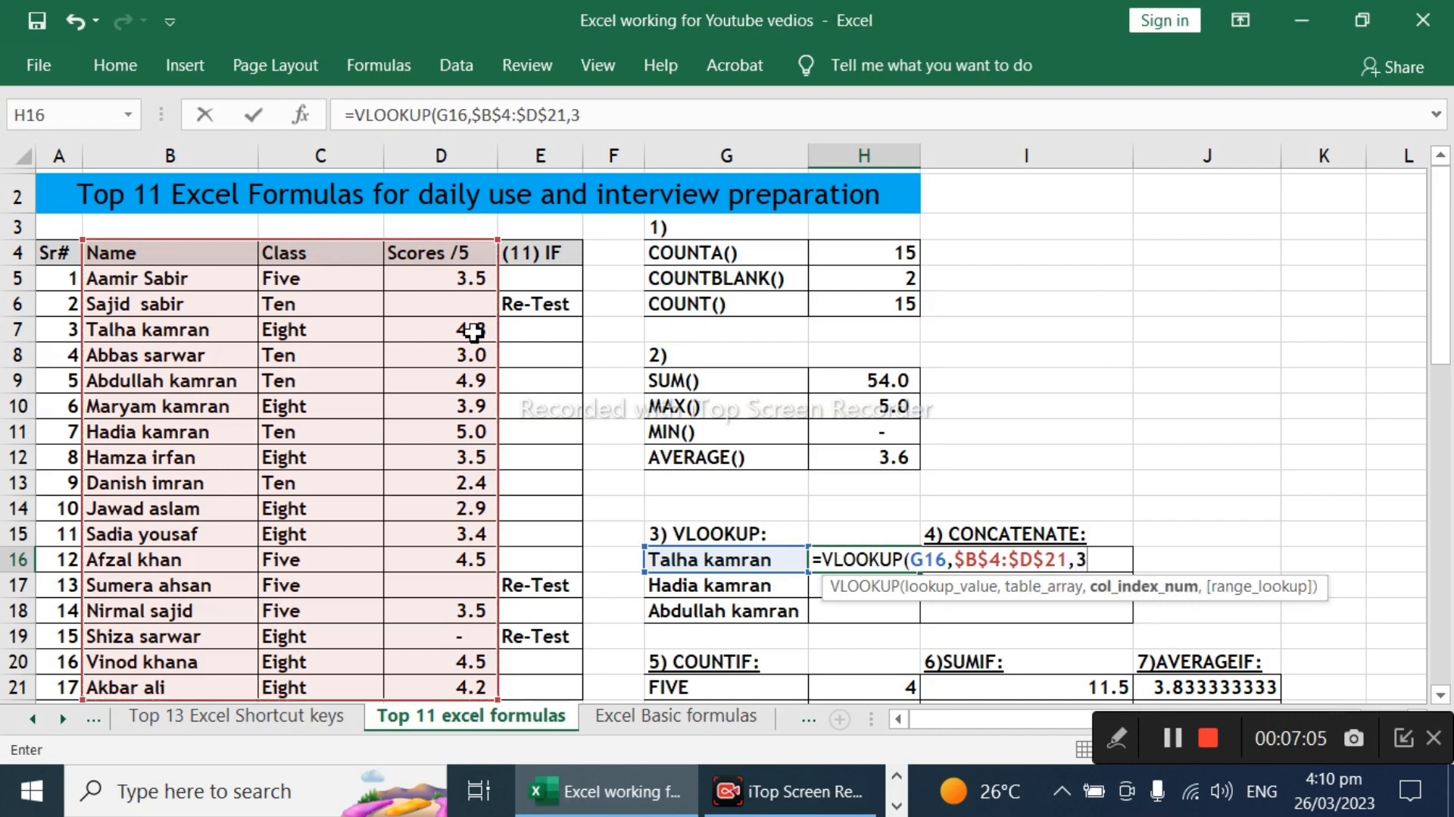
type(",")
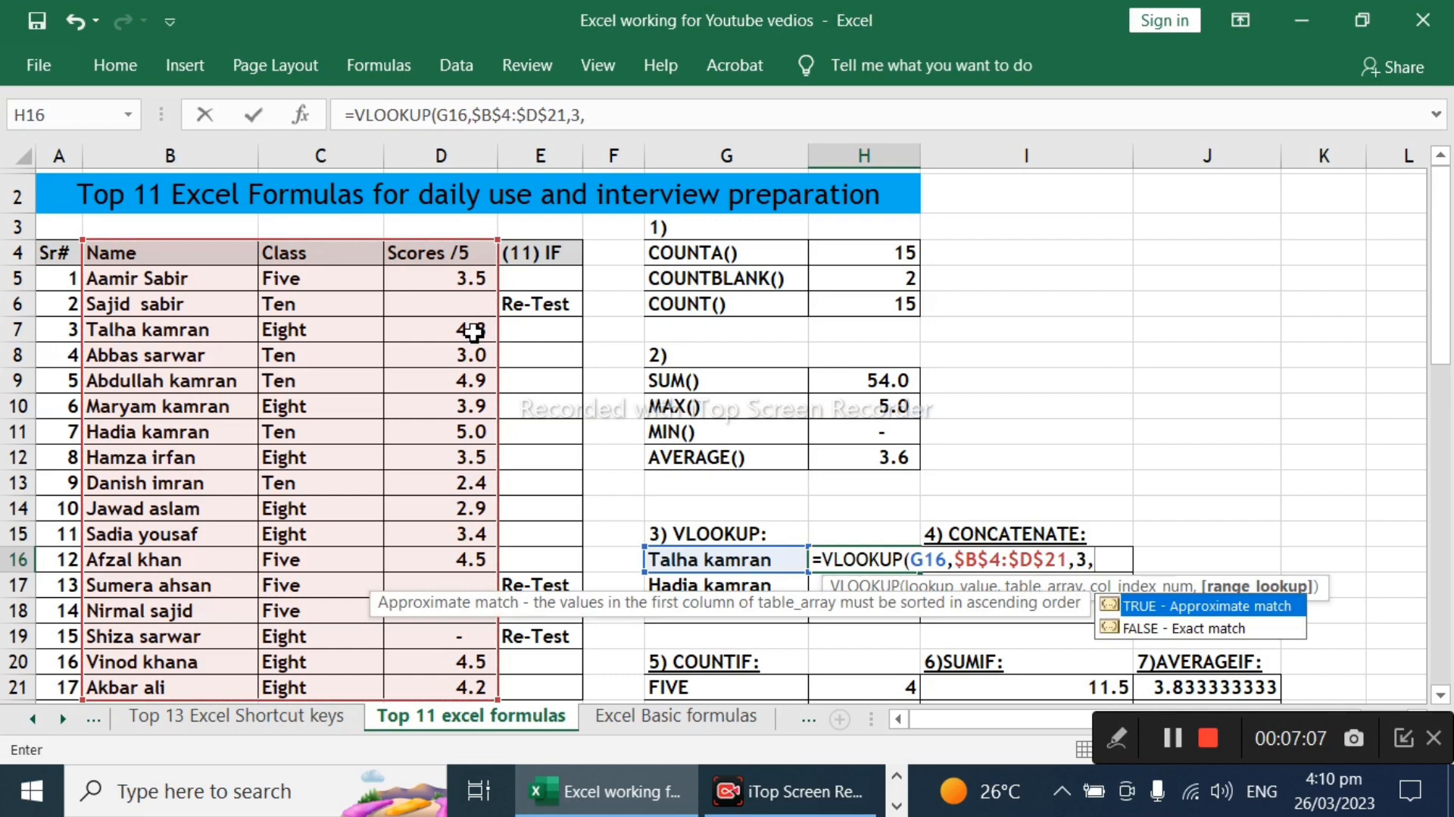
key("Down")
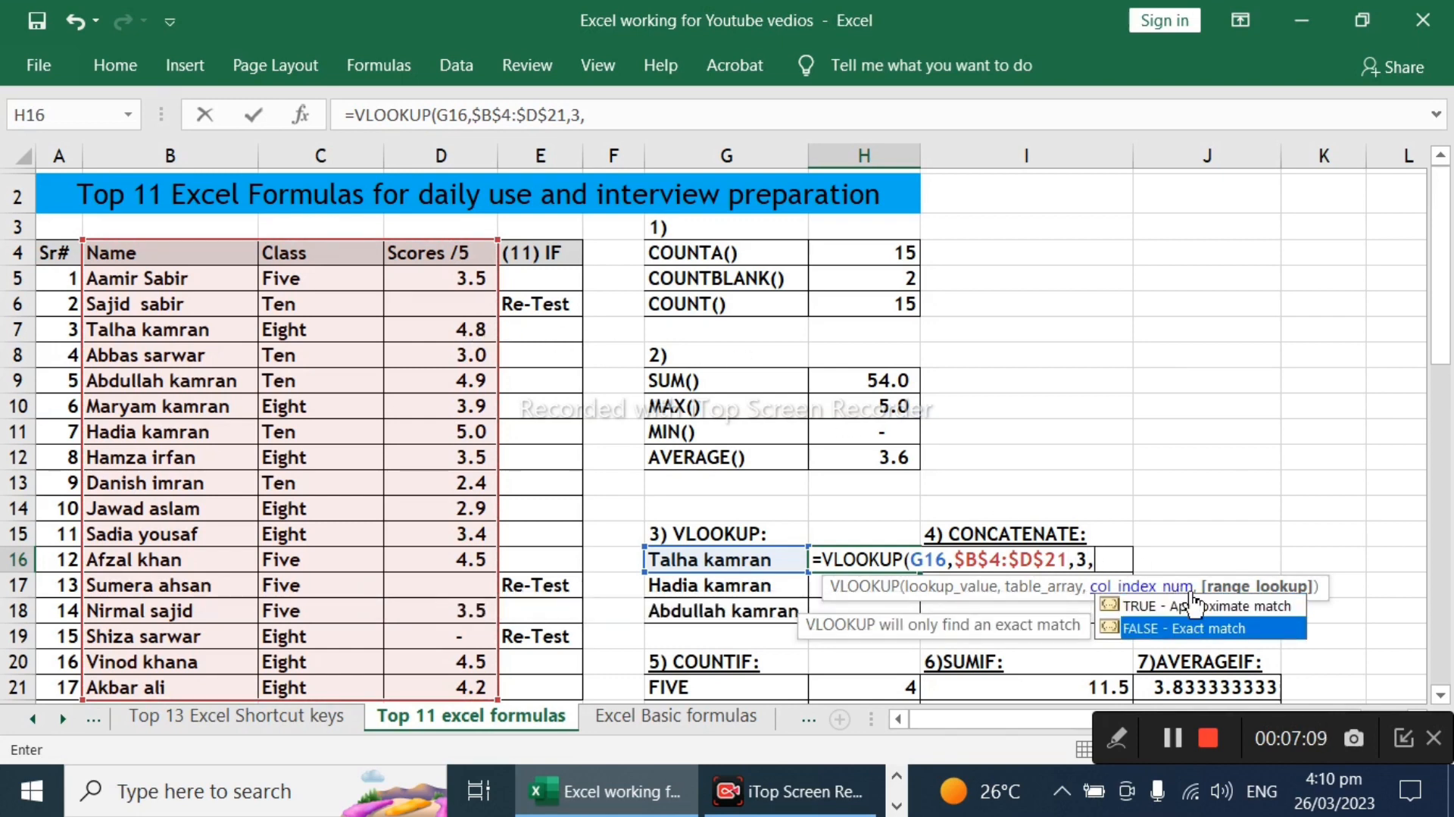
left_click(1191, 634)
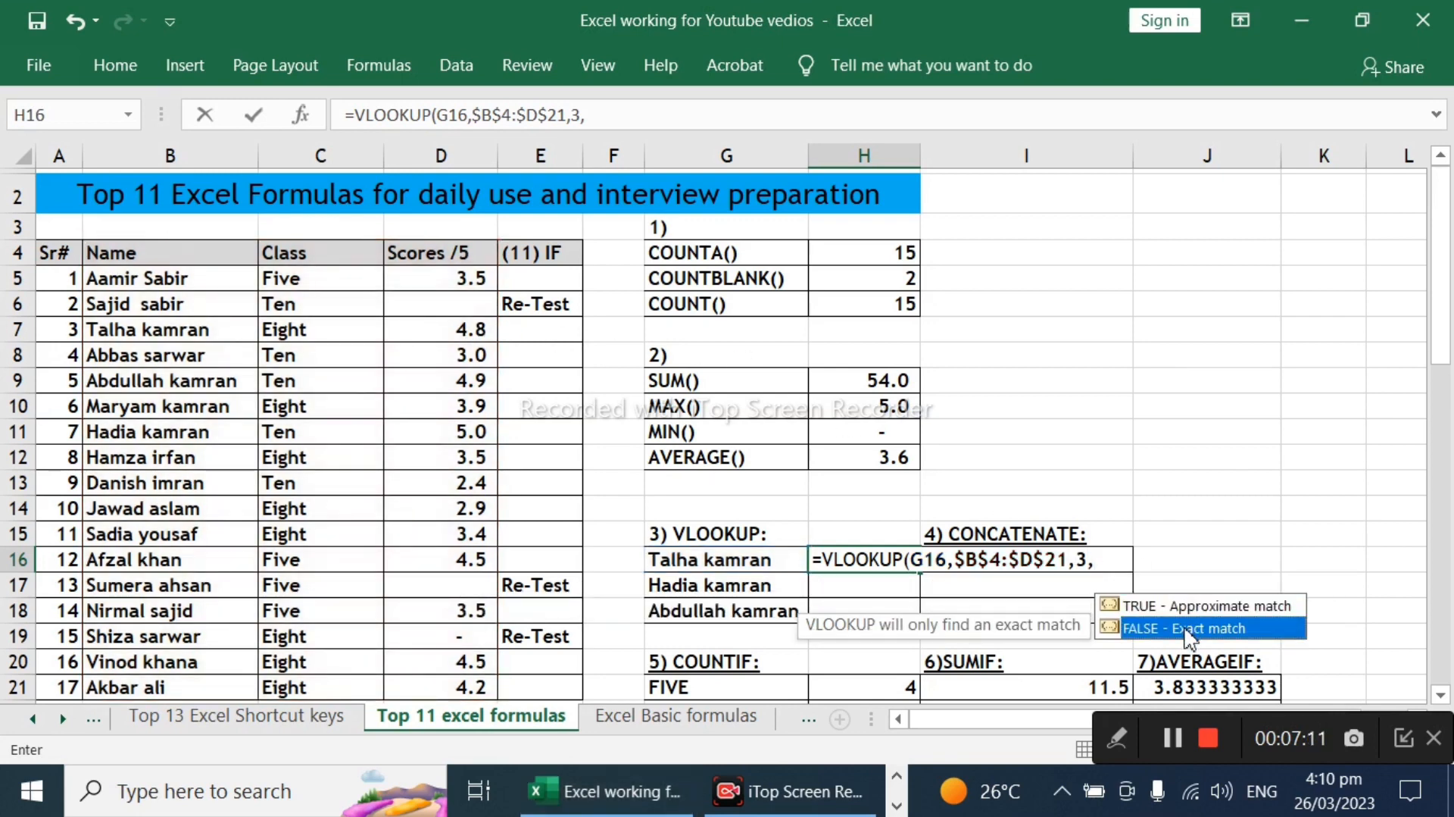
double_click(1192, 629)
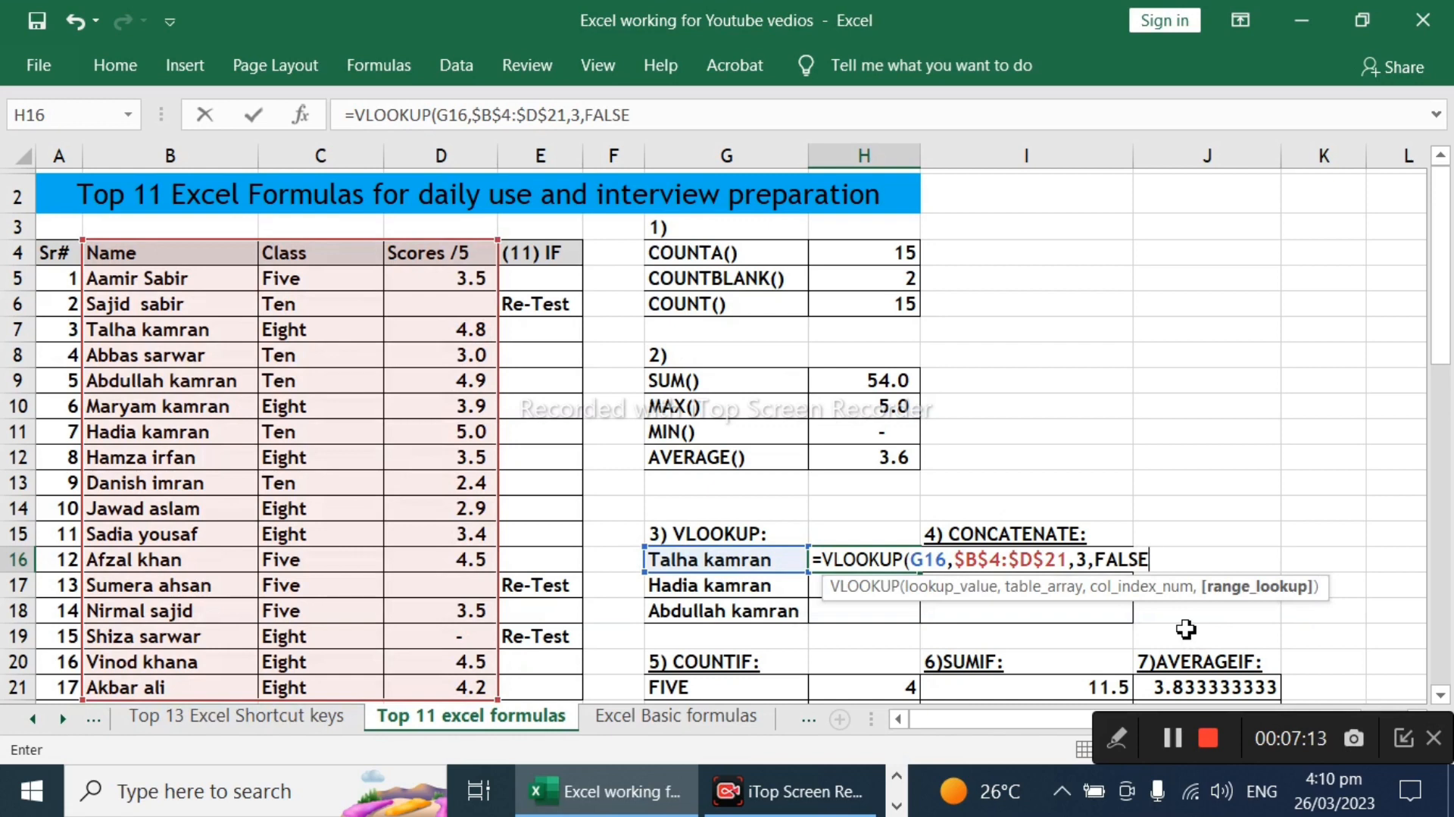
type(")")
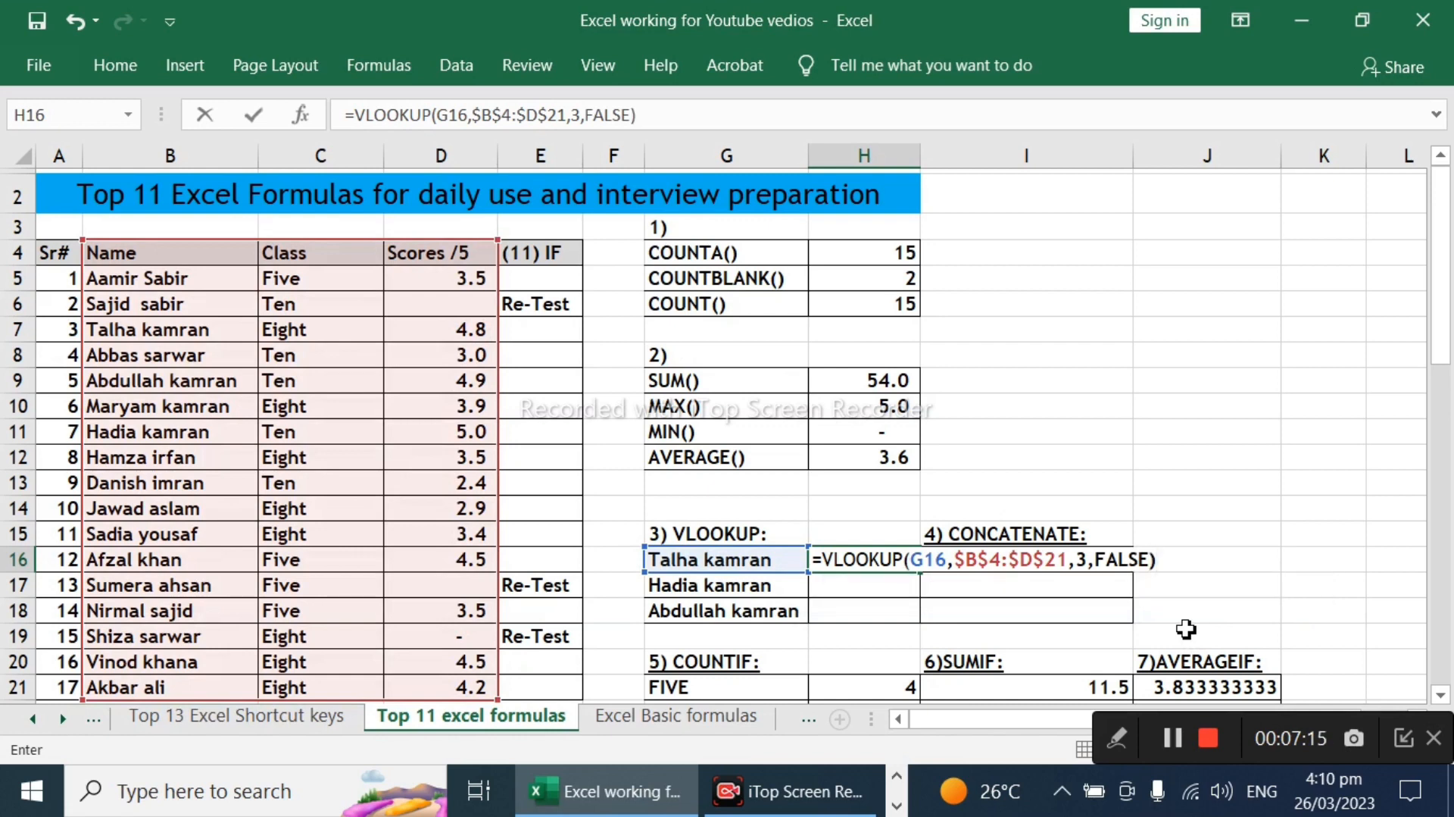
key("Return")
key("Up")
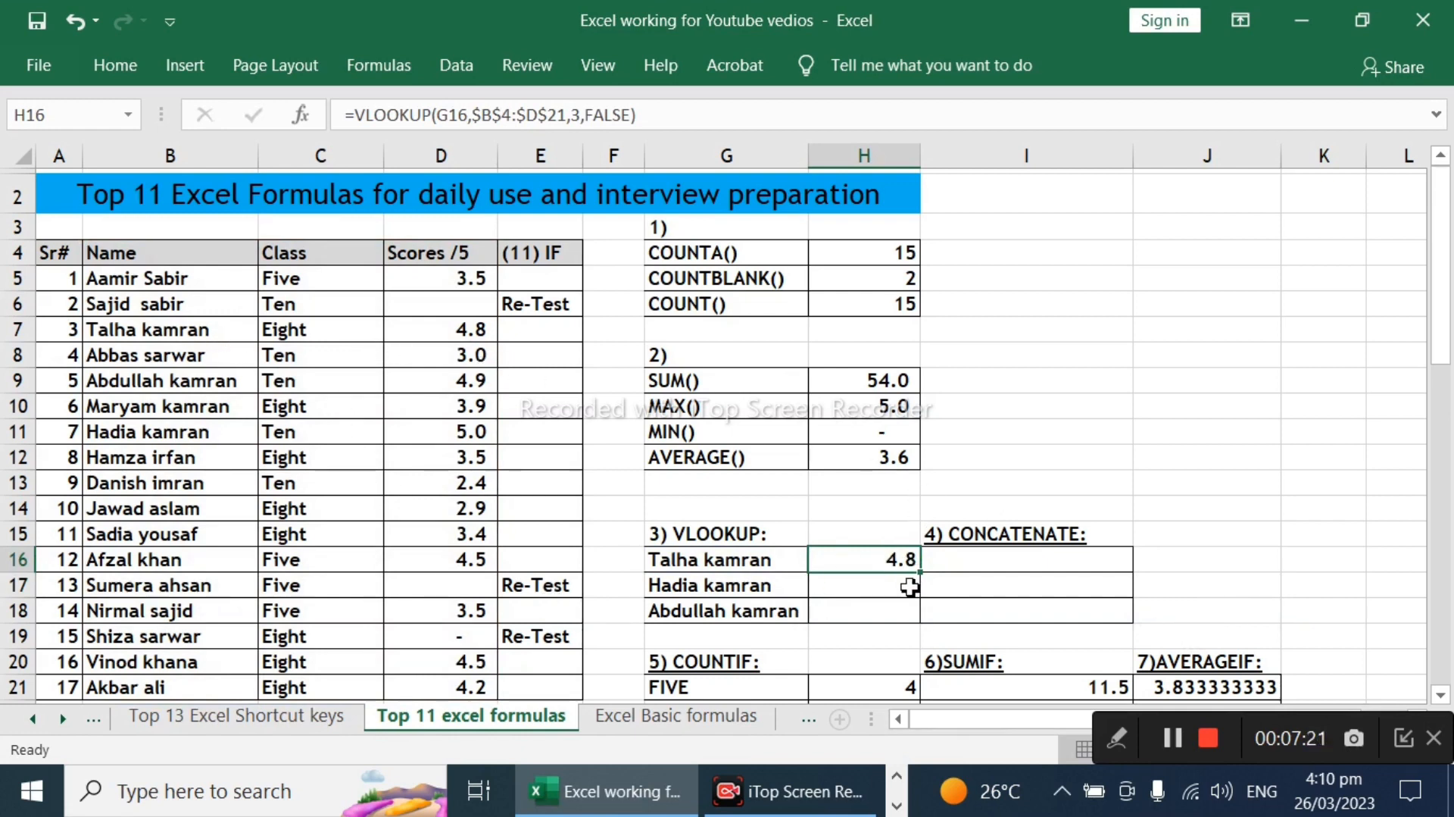
Step: Copy the VLOOKUP formula from H16 into H17:H18
key("ctrl+c")
left_click_drag(868, 595, 875, 606)
key("ctrl+v")
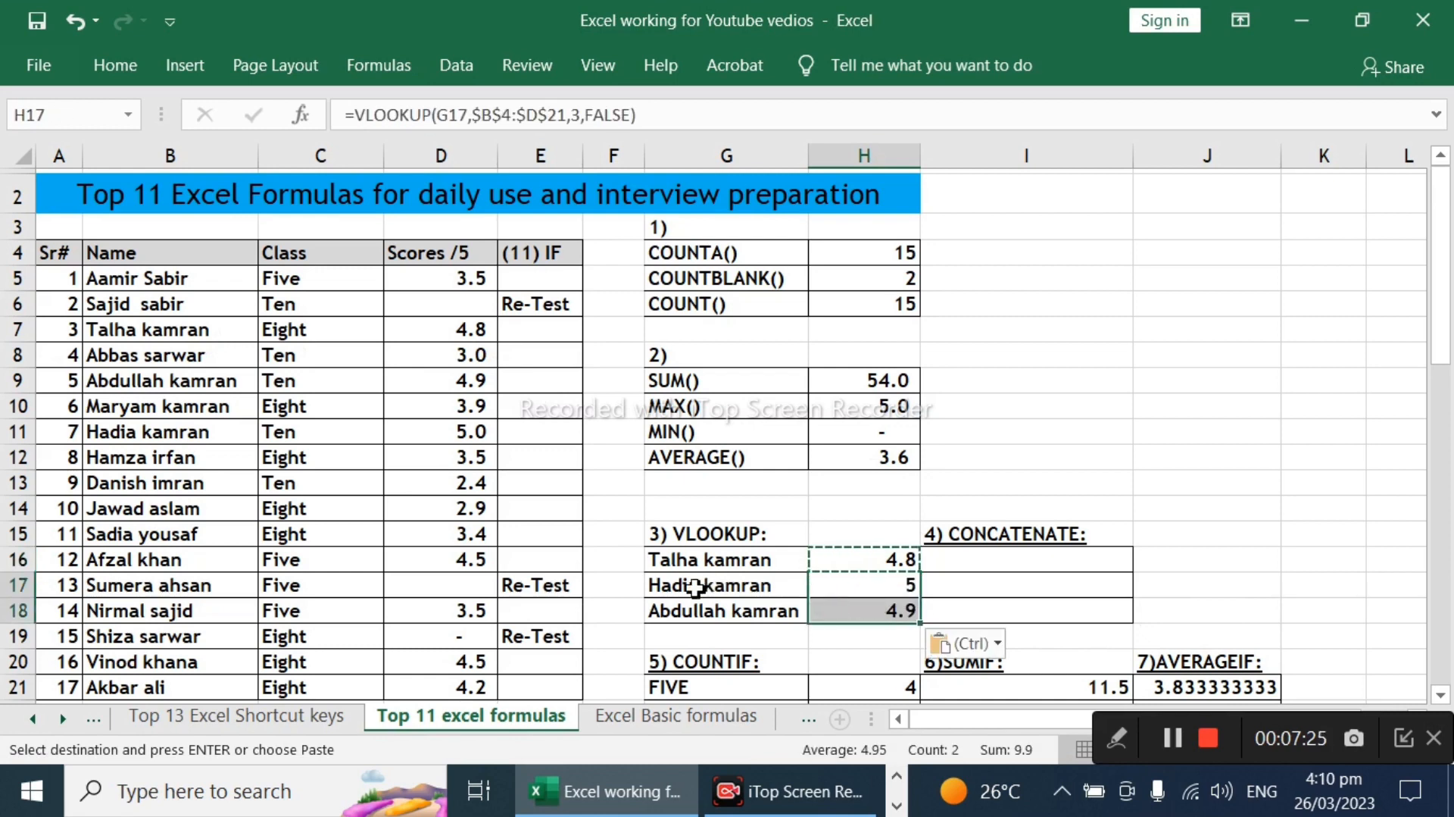
Step: Compare the looked-up scores in H17 and H18 with the source scores in D11 and D9
left_click(795, 591)
key("Right")
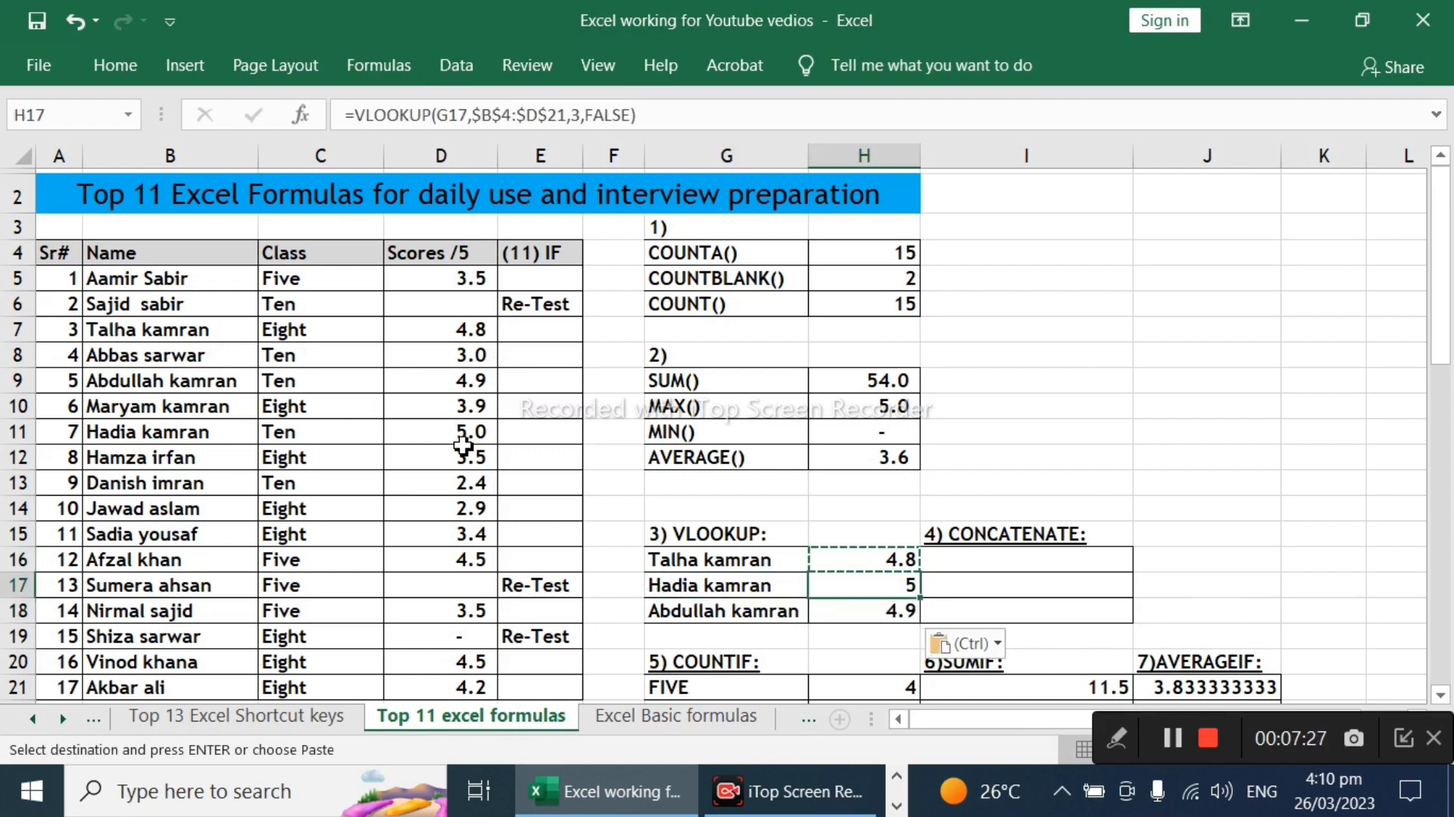
left_click(243, 431)
left_click(479, 428)
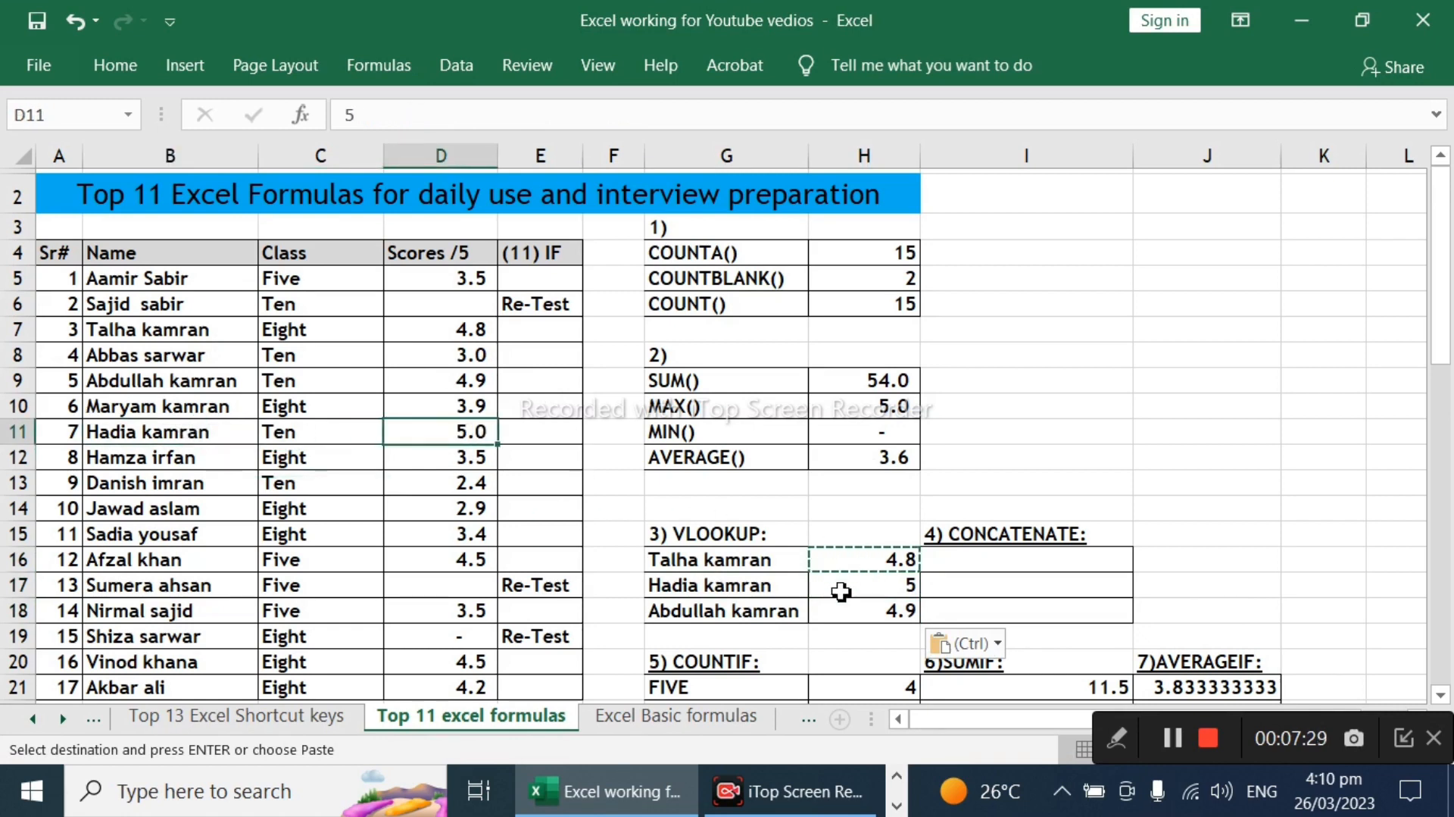
left_click(764, 617)
left_click(909, 615)
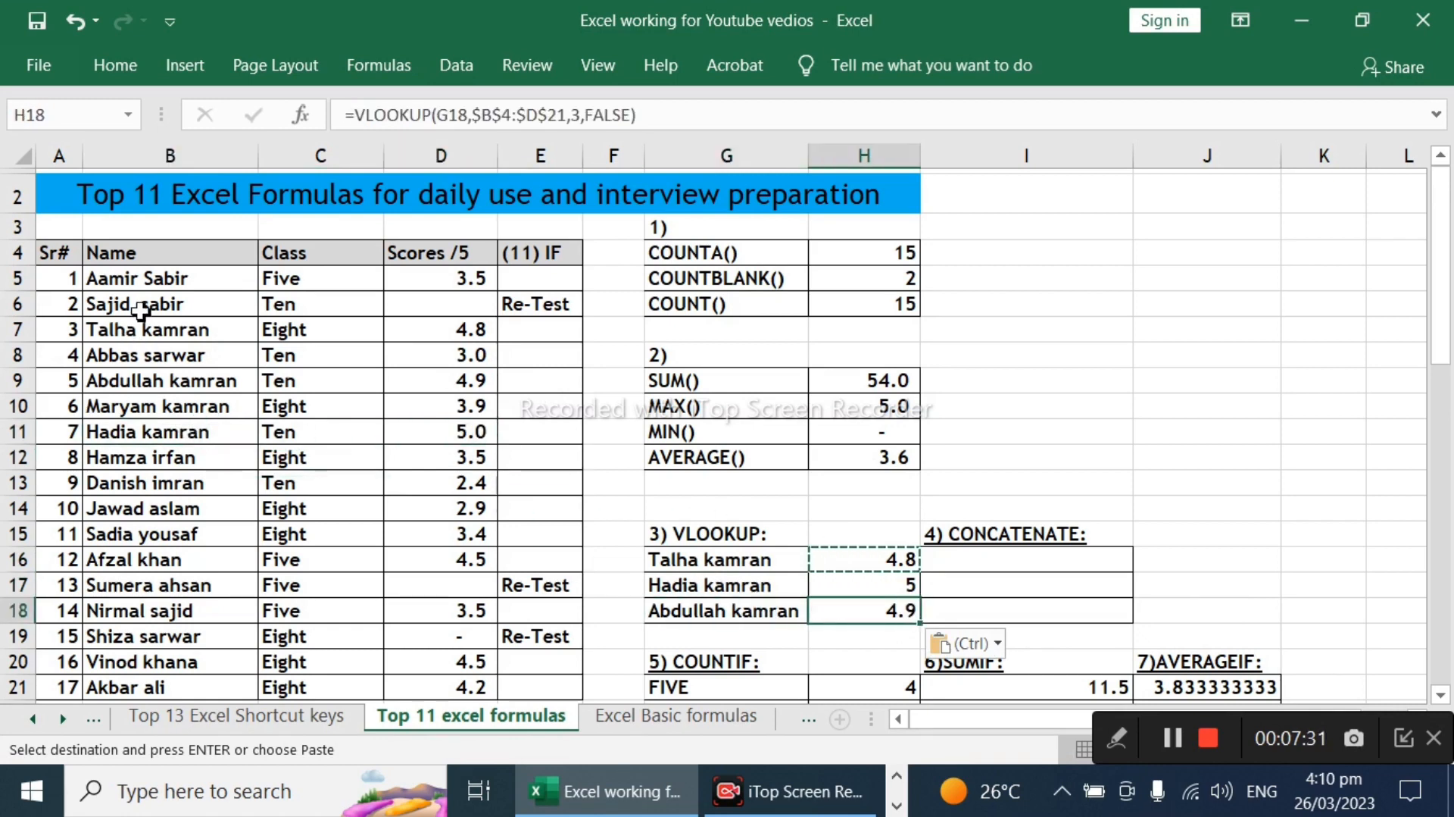
left_click(184, 379)
left_click(476, 378)
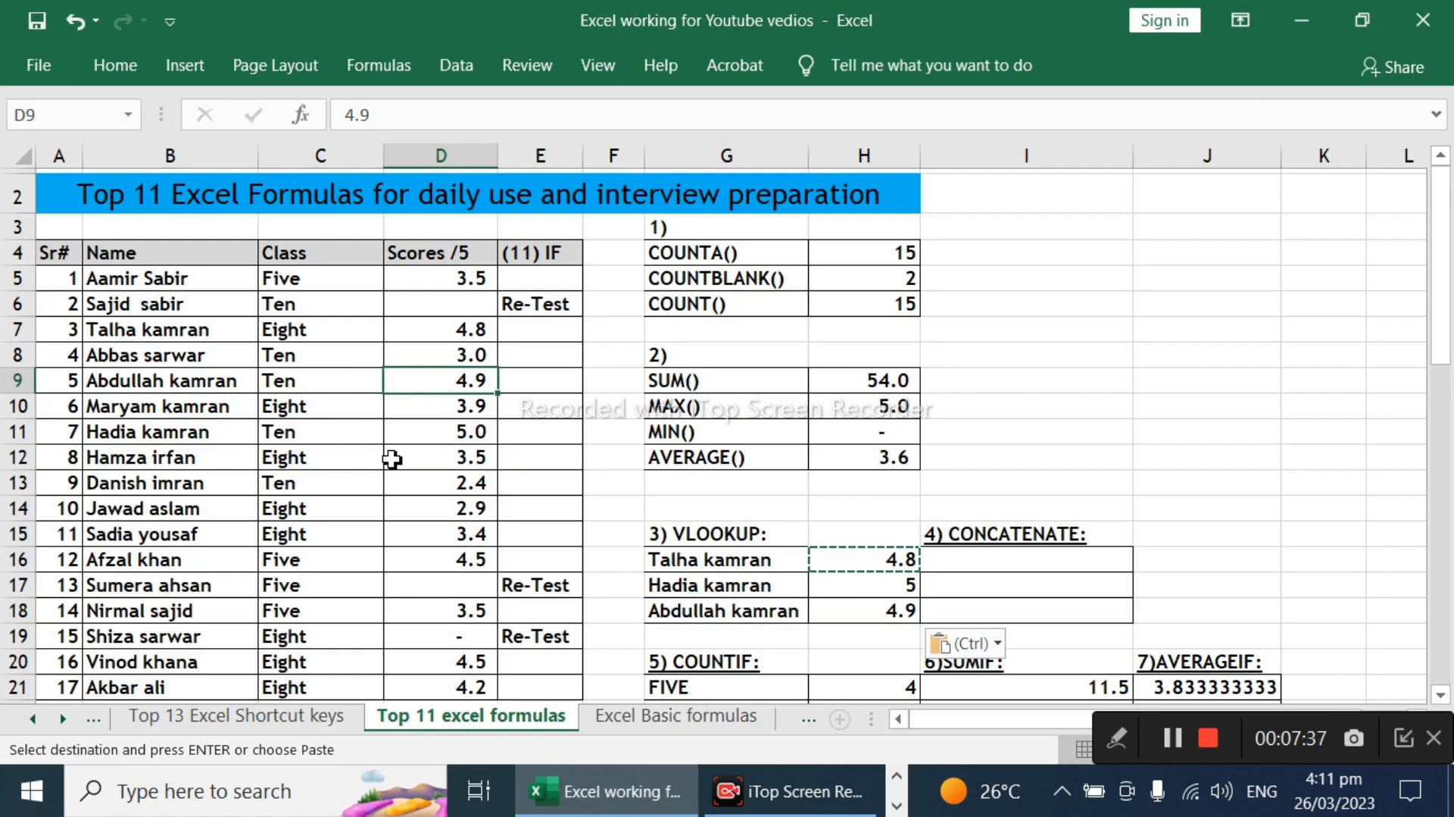
Step: Join the name in G16 and the score in H16 in cell I16 with the formula =G16&H16
key("Right")
key("Right")
key("Right")
key("Right")
key("Right")
key("Right")
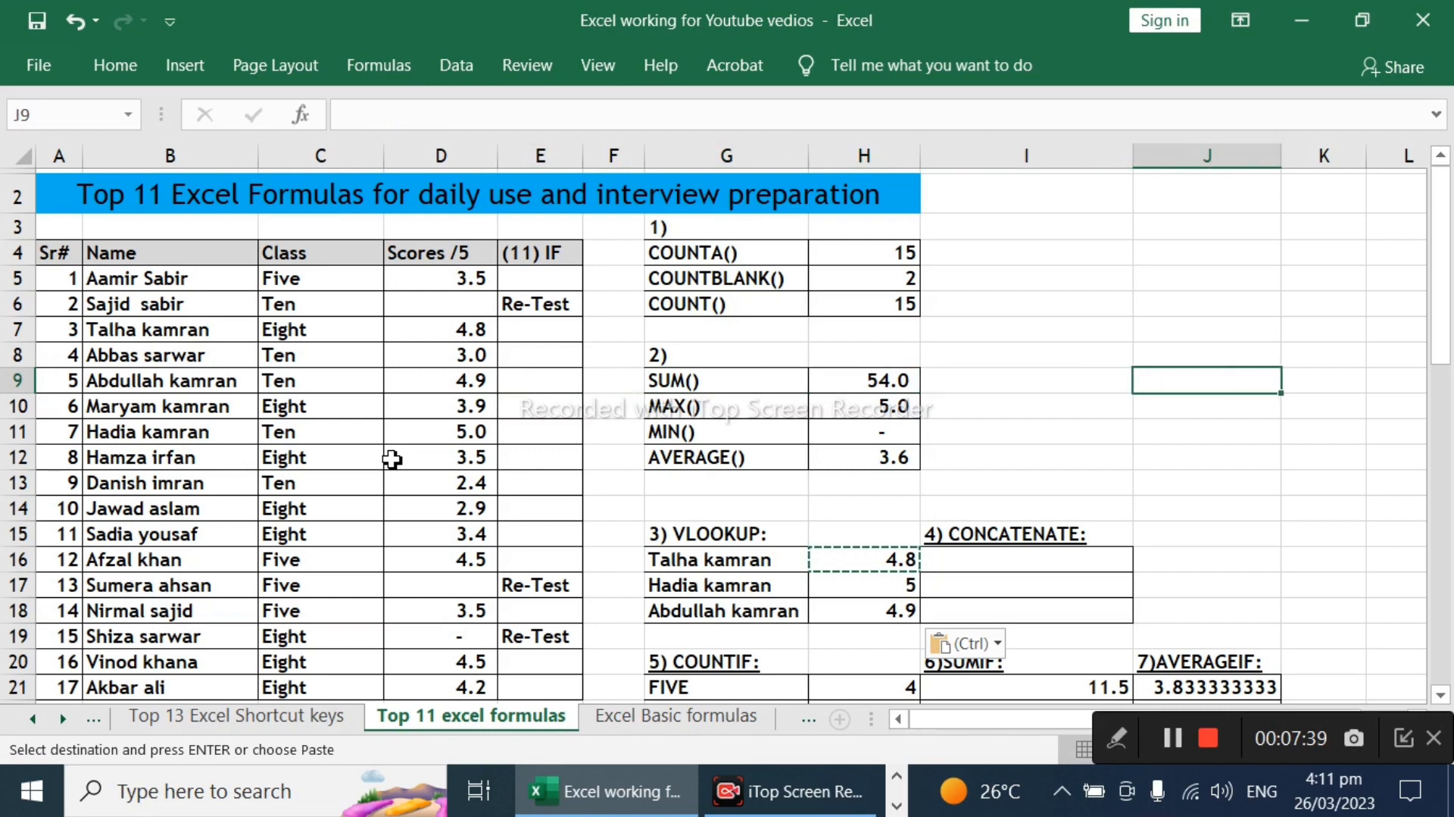
key("Down")
key("Down")
key("Down")
key("Down")
key("Down")
key("Down")
key("Left")
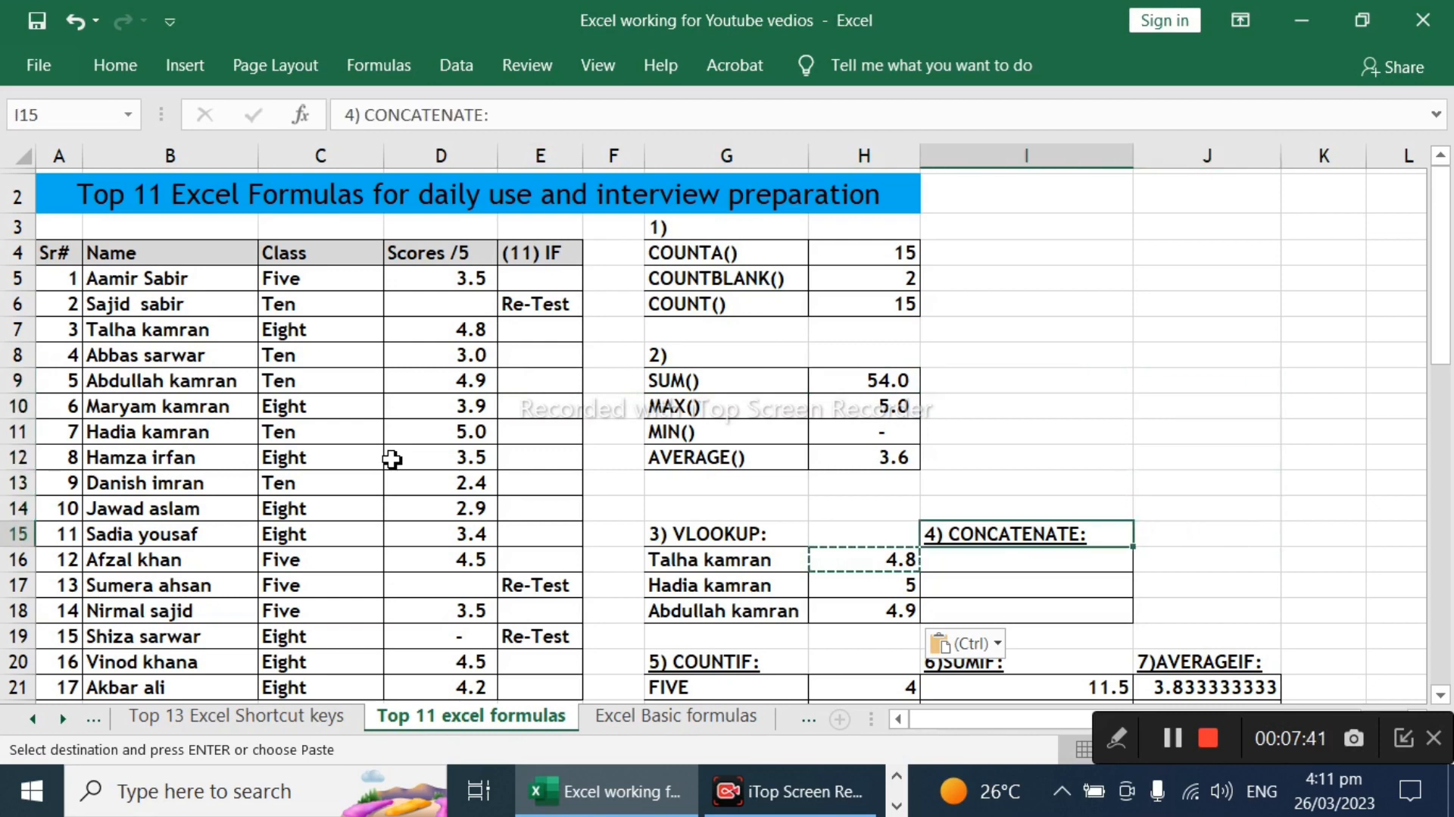
key("Down")
key("Left")
key("Right")
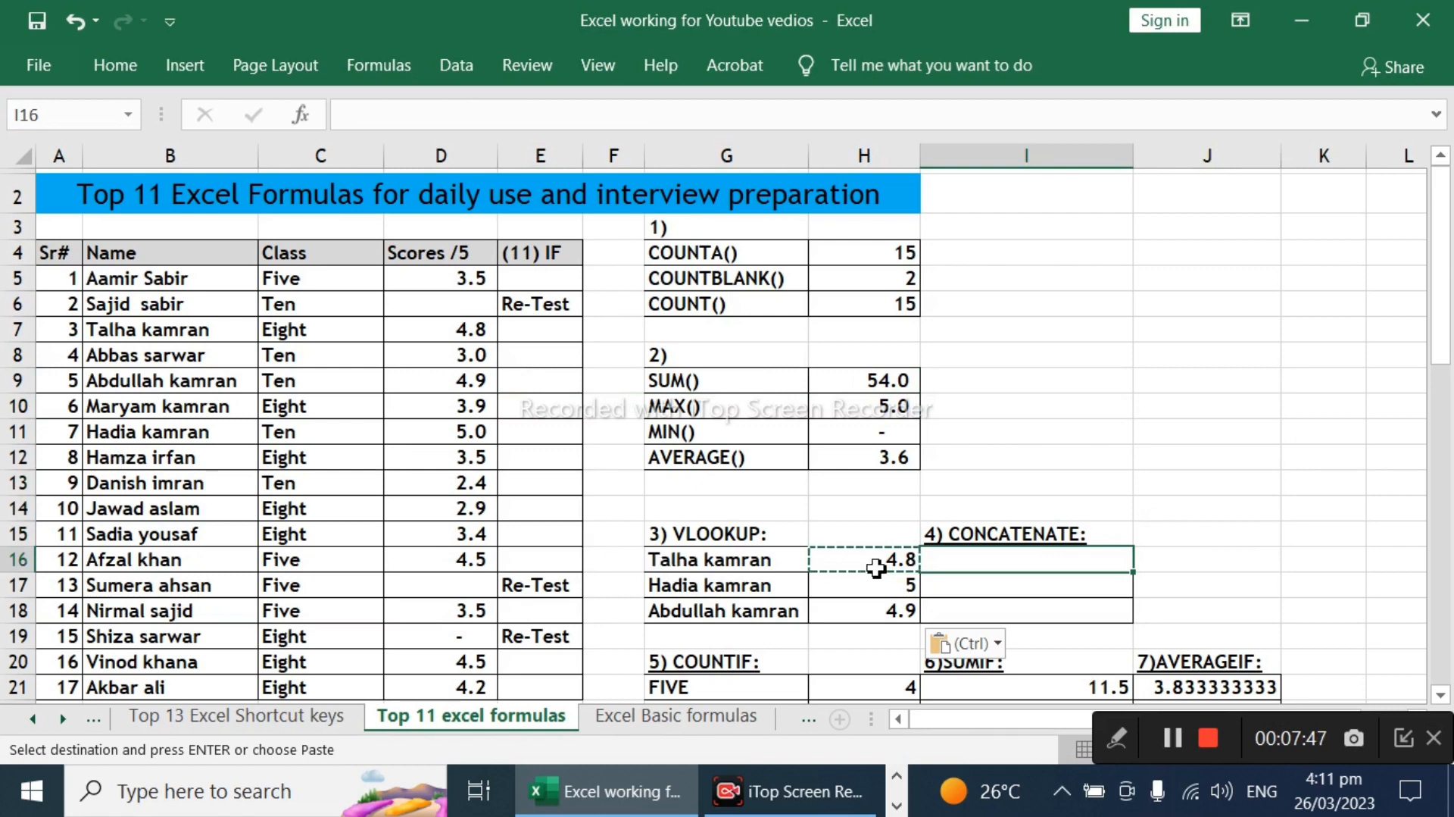
key("Escape")
type("=")
key("Left")
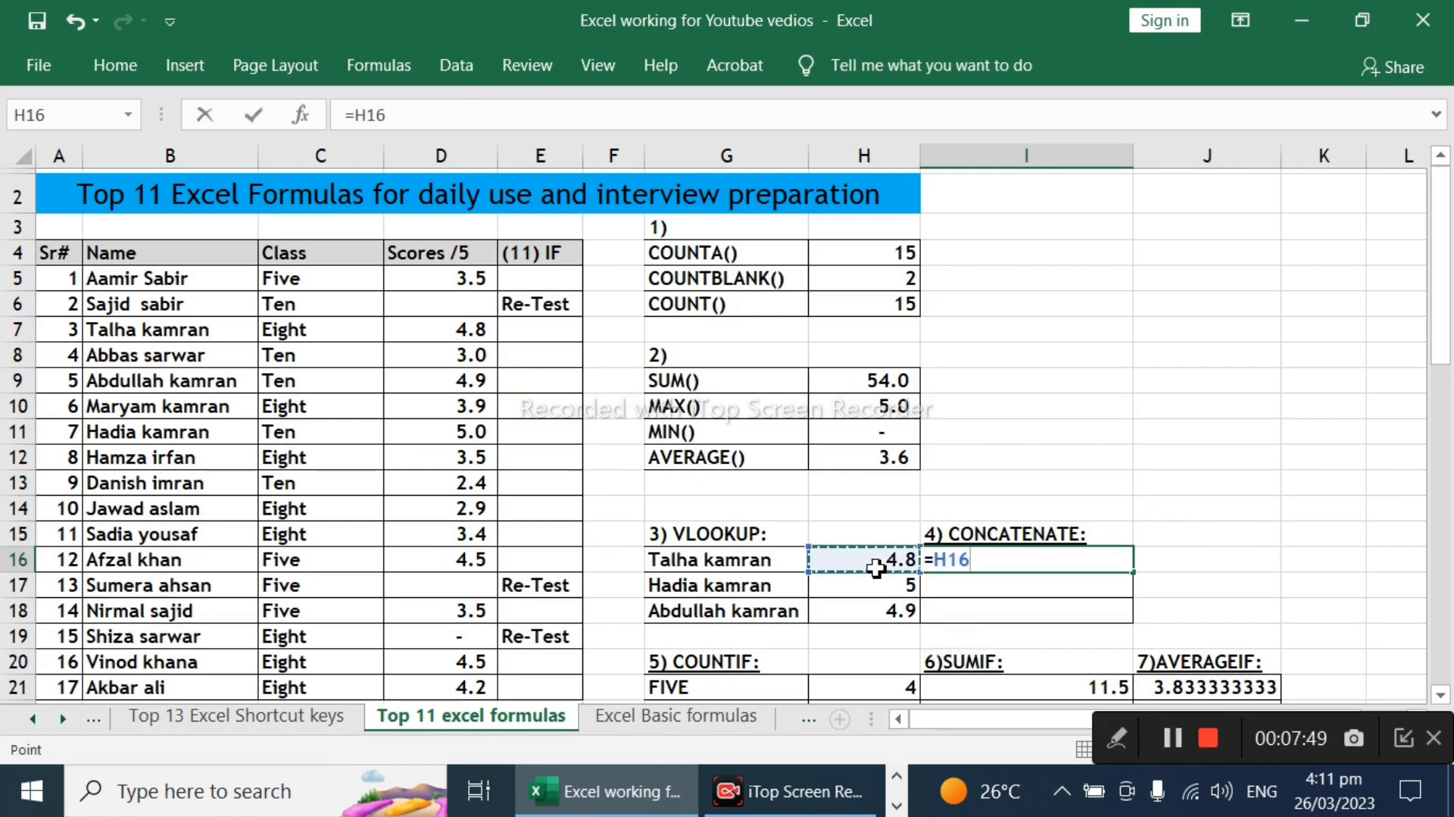
key("Left")
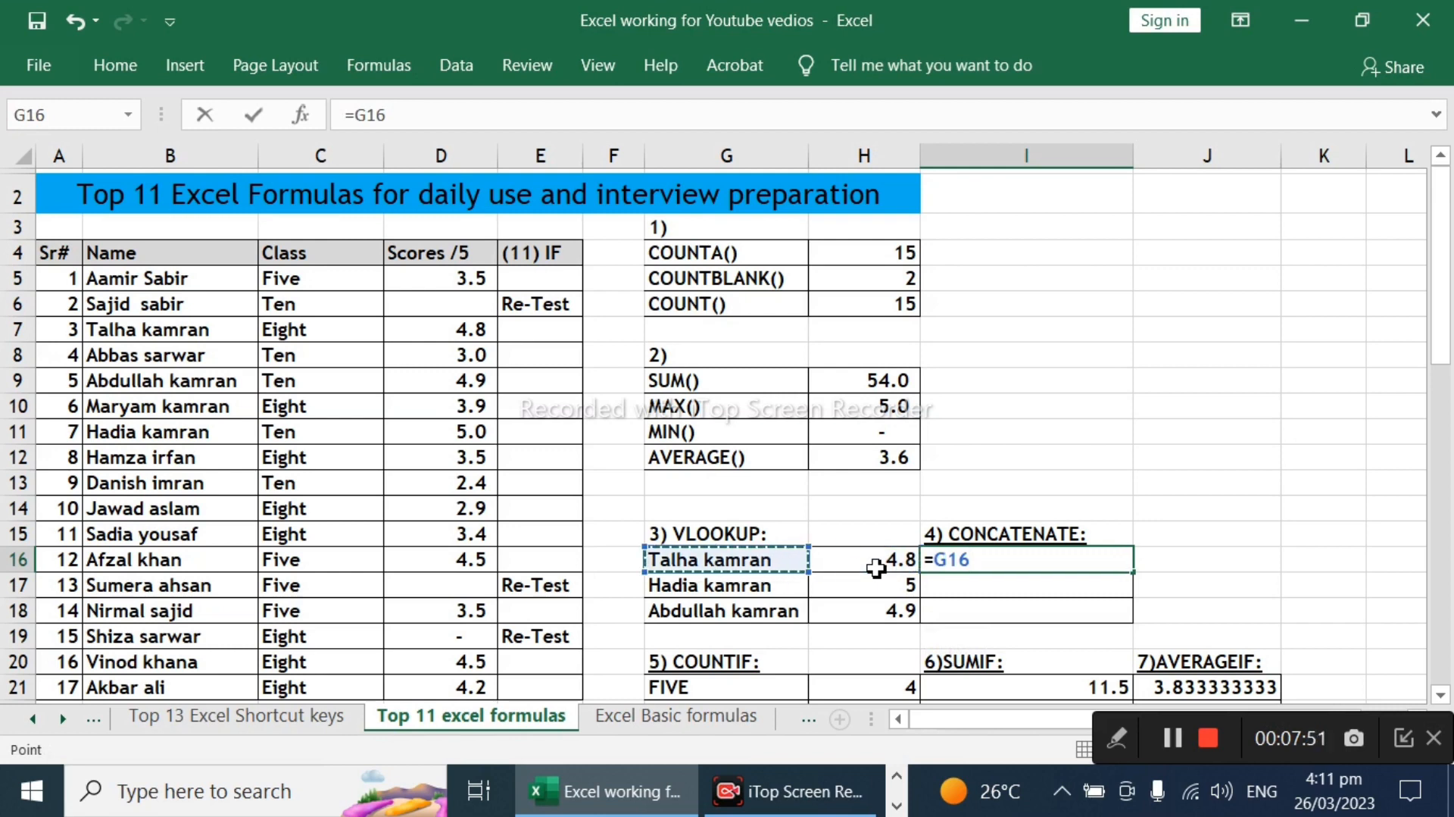
type("&")
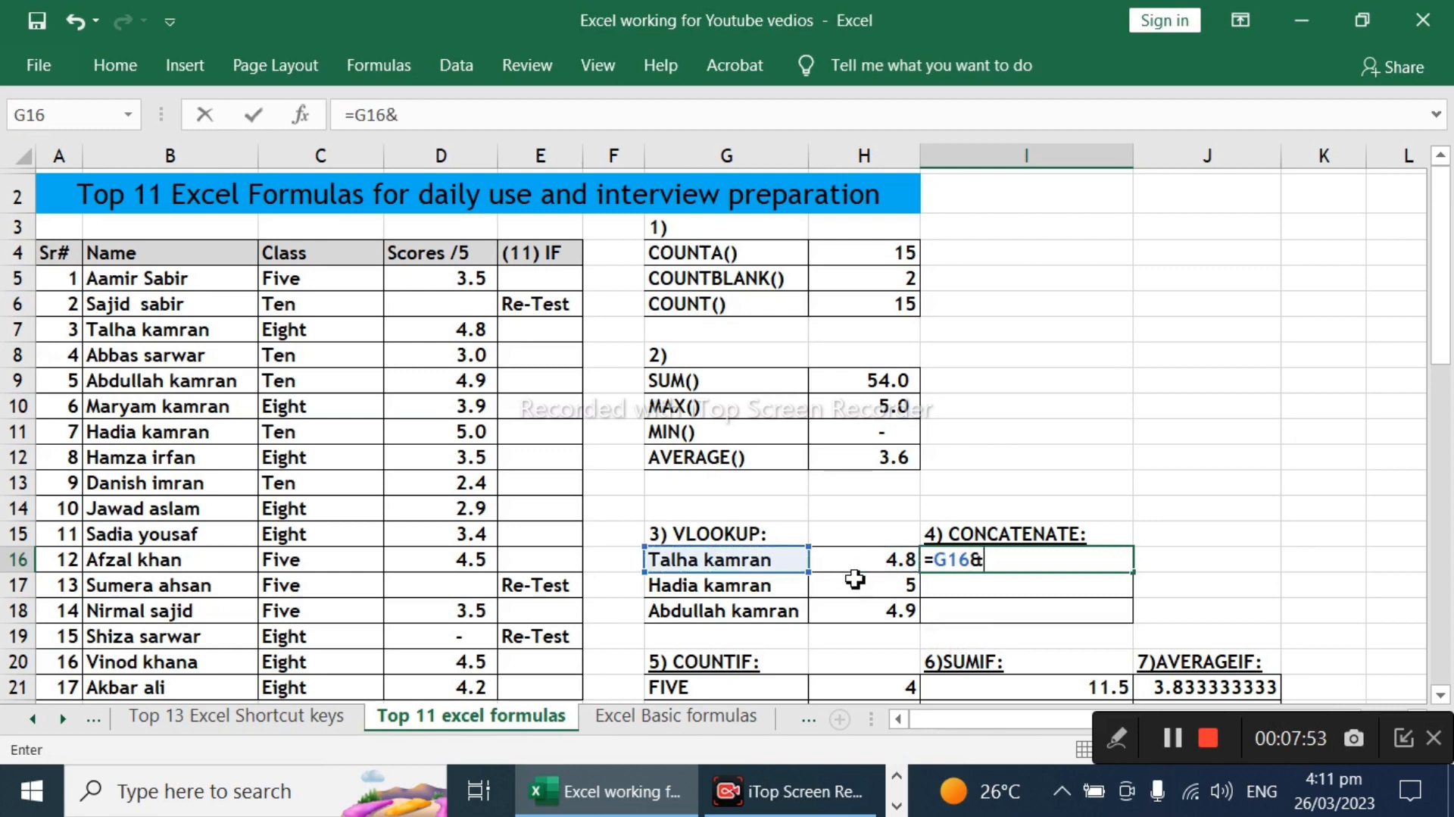
left_click(899, 562)
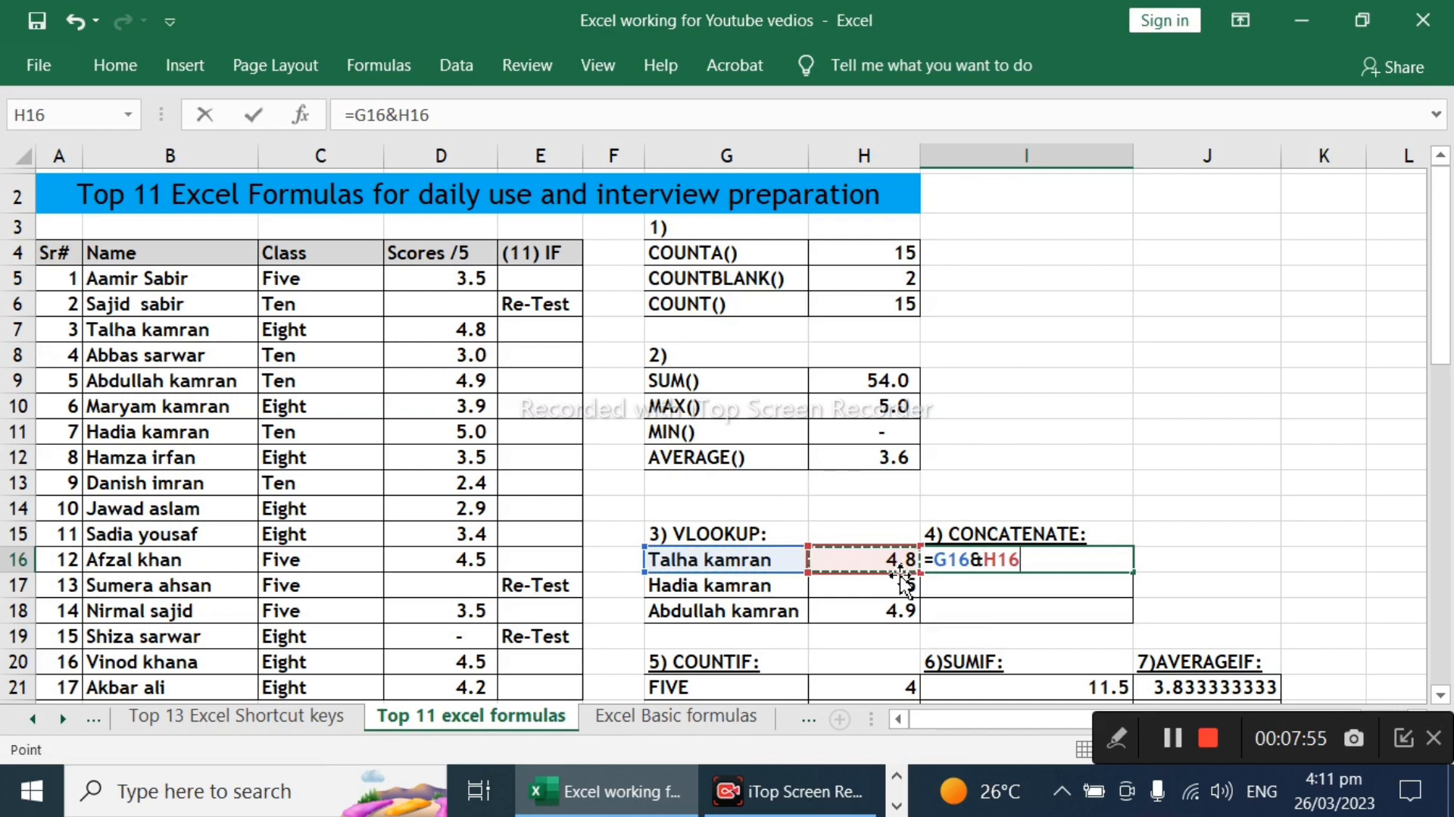
key("Return")
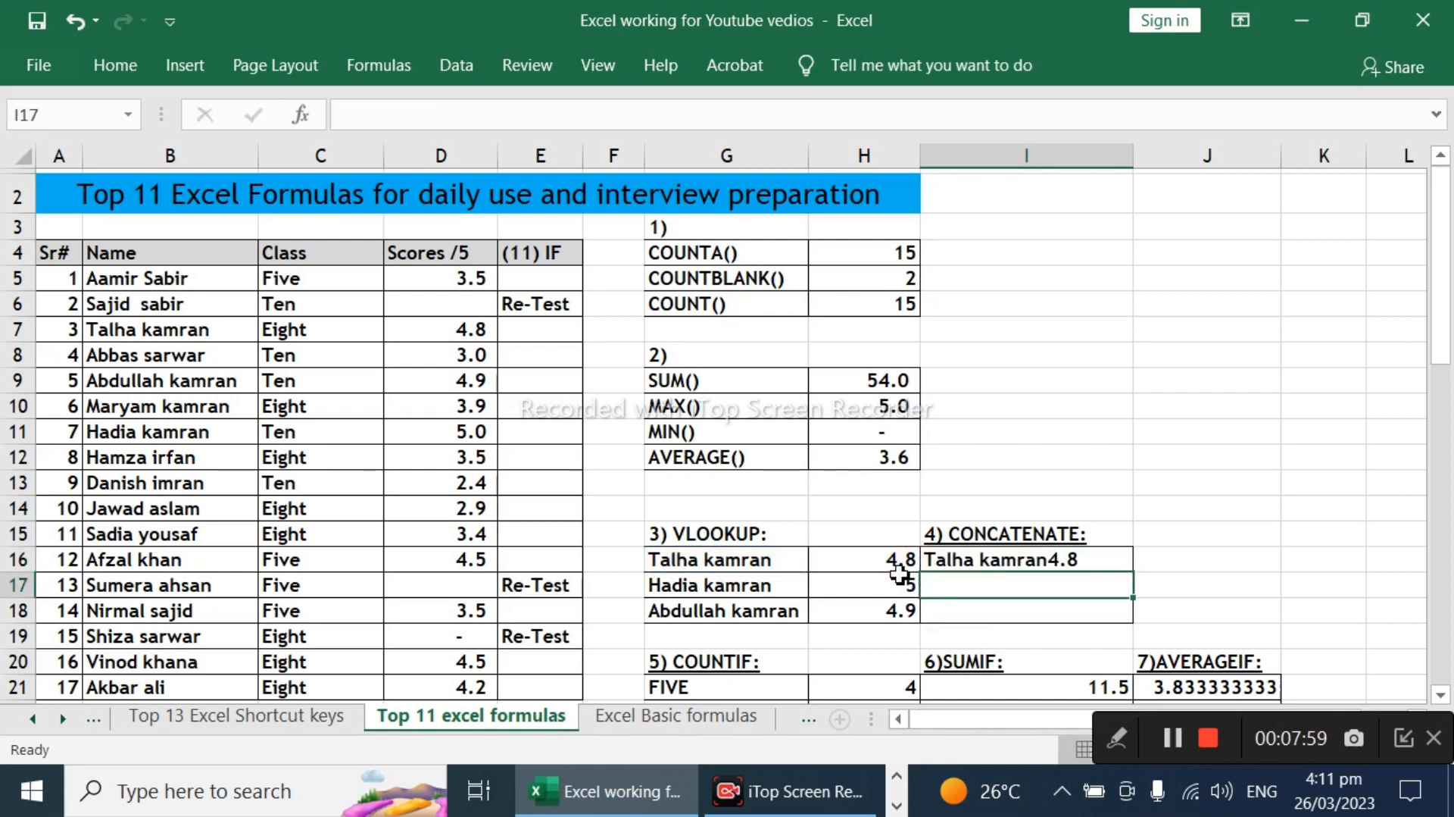
key("Up")
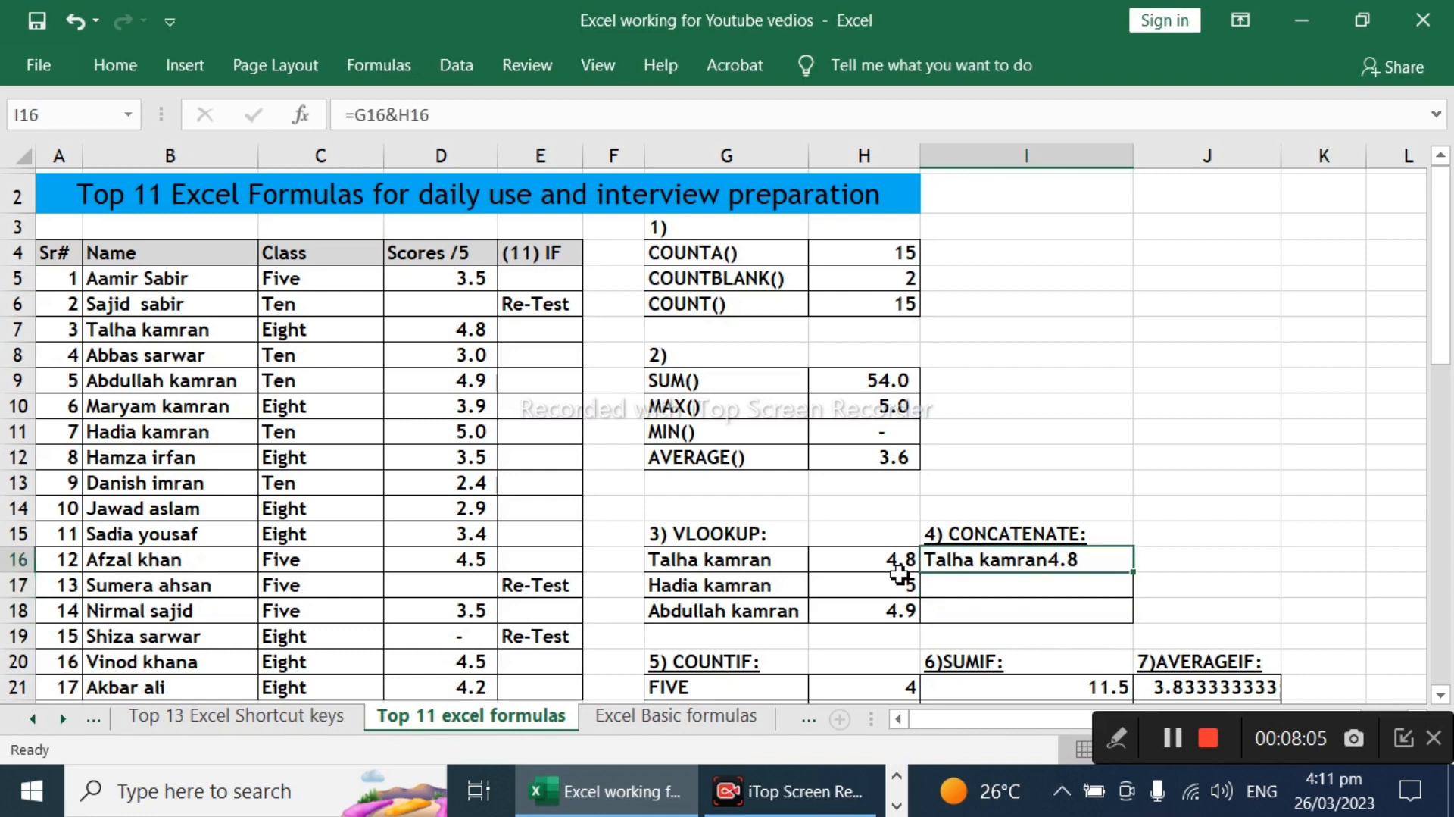
Step: Replace the formula in I16 with =G16&" "&H16 so a space separates the name from the score
type("=")
left_click(899, 567)
key("Left")
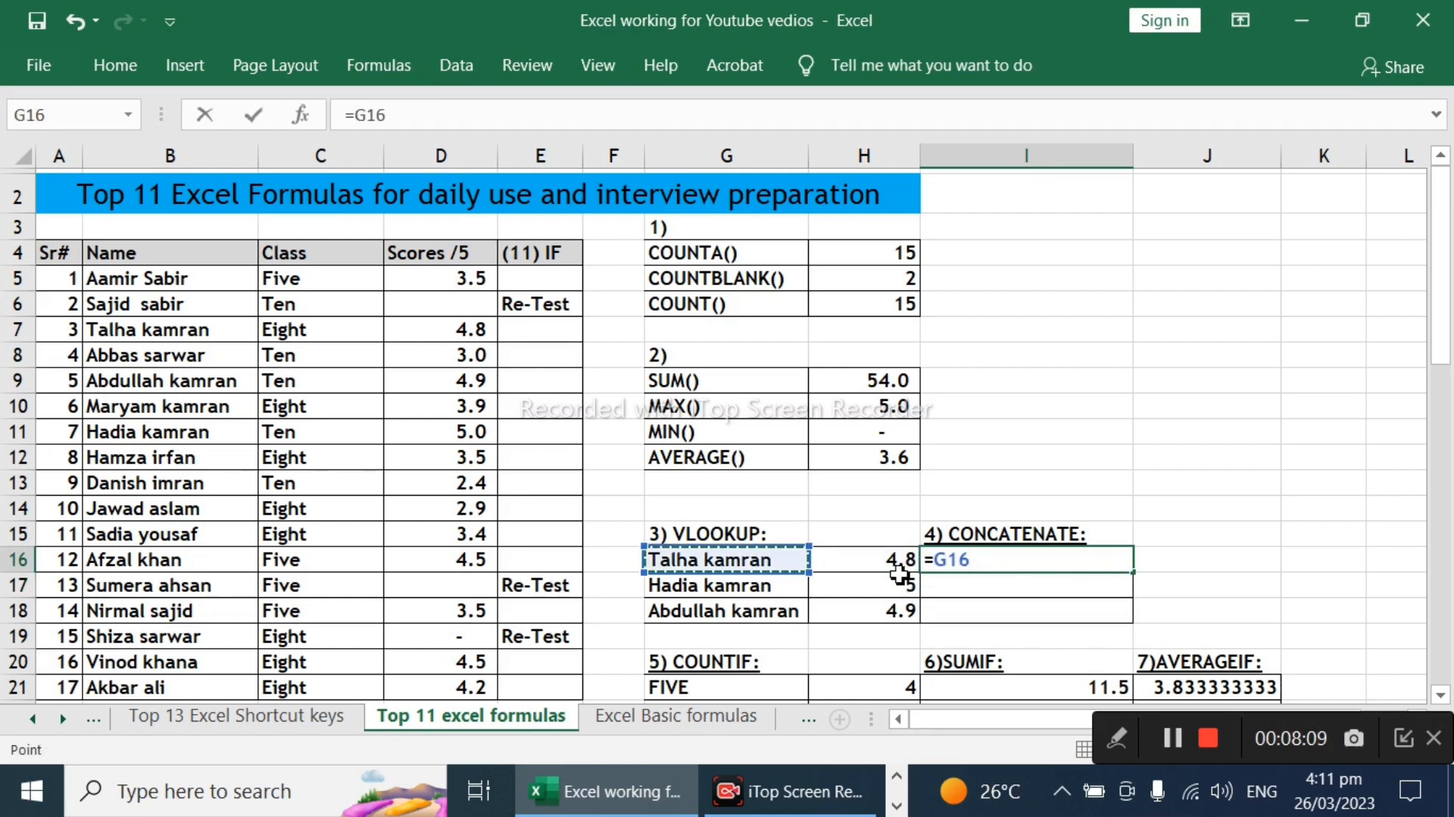
type("&")
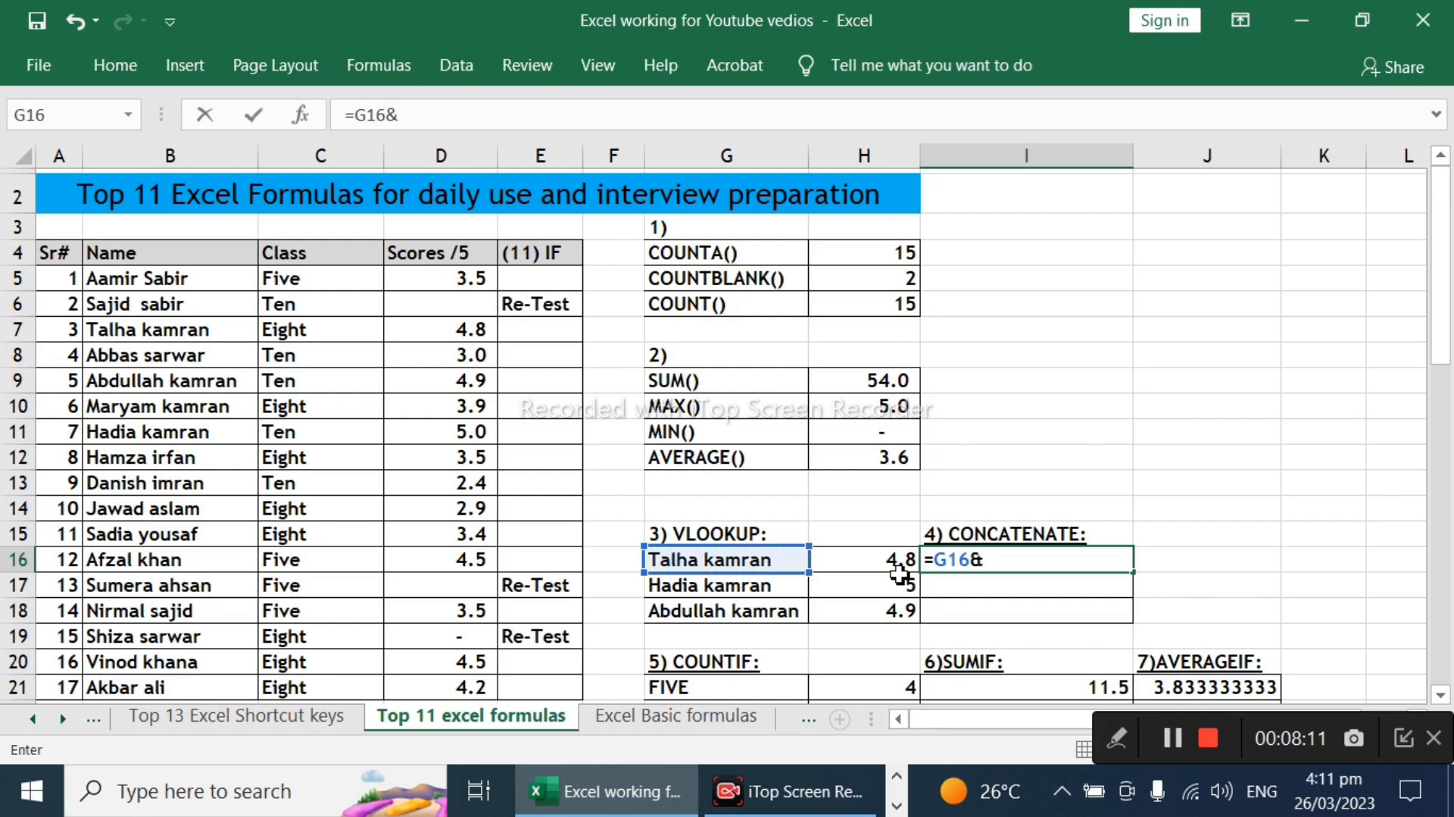
type(",\" \"&")
left_click(918, 564)
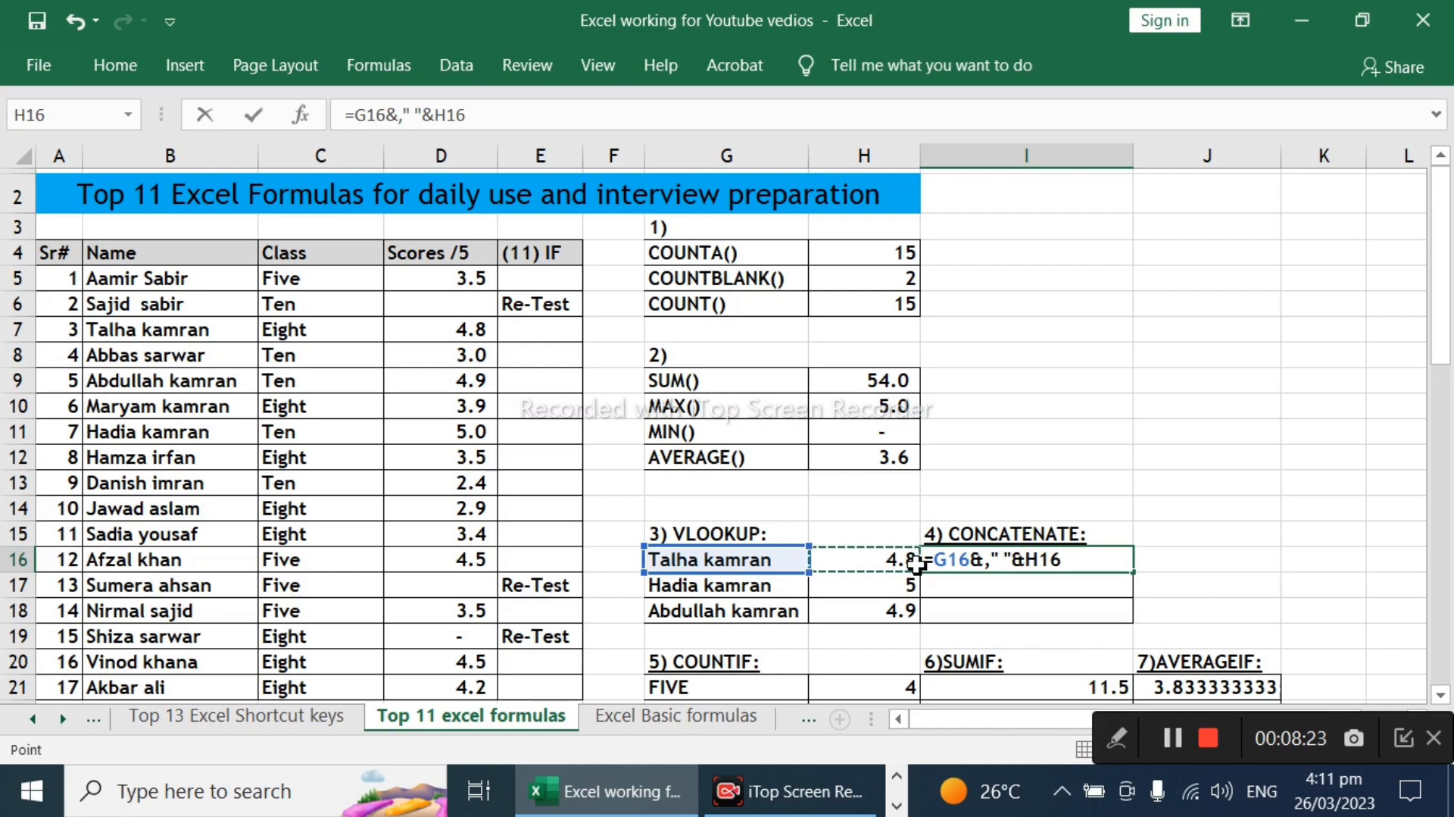
key("Return")
key("Return")
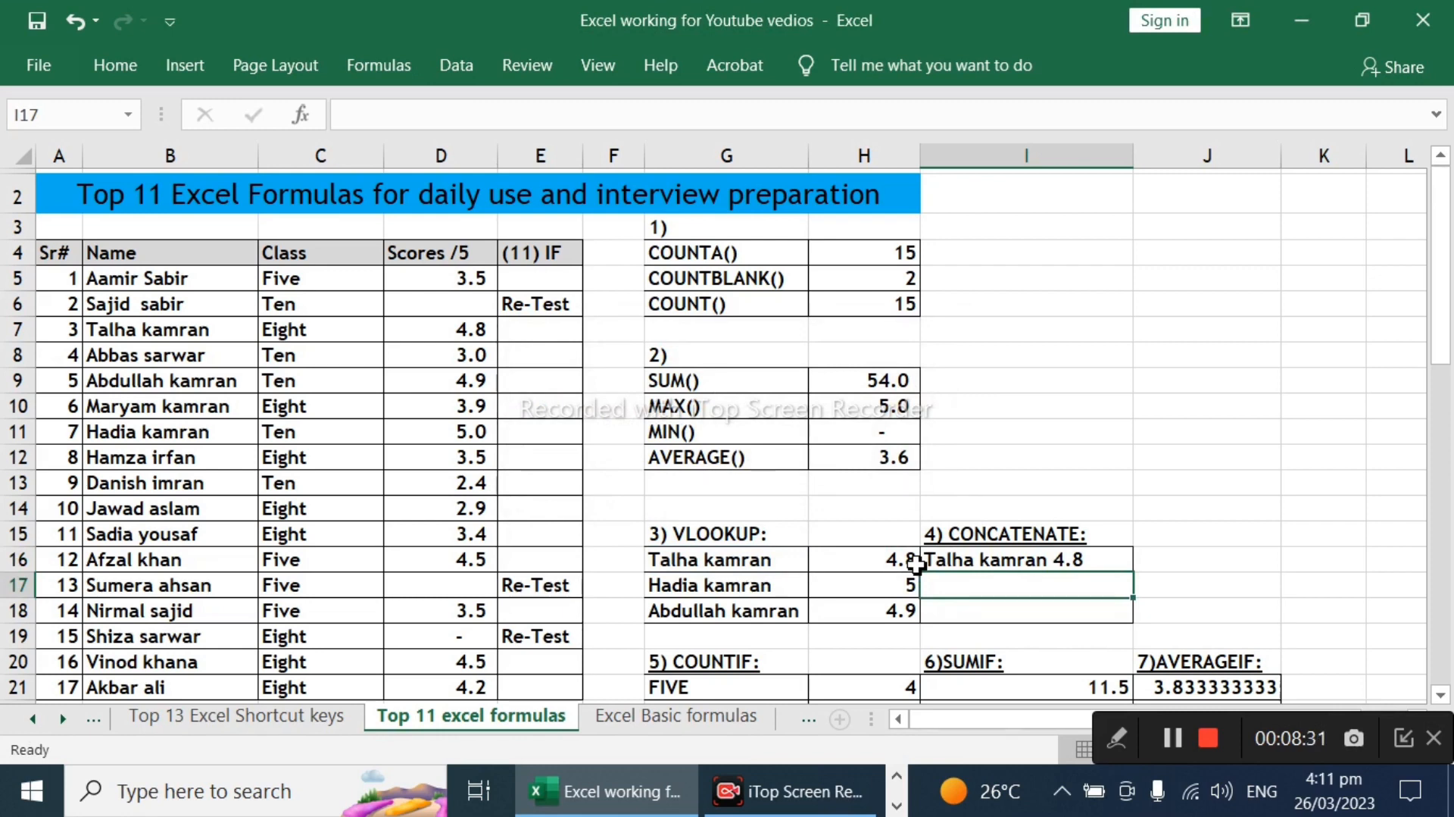
Step: Copy the concatenation formula from I16 into I17:I18
key("Up")
key("ctrl+c")
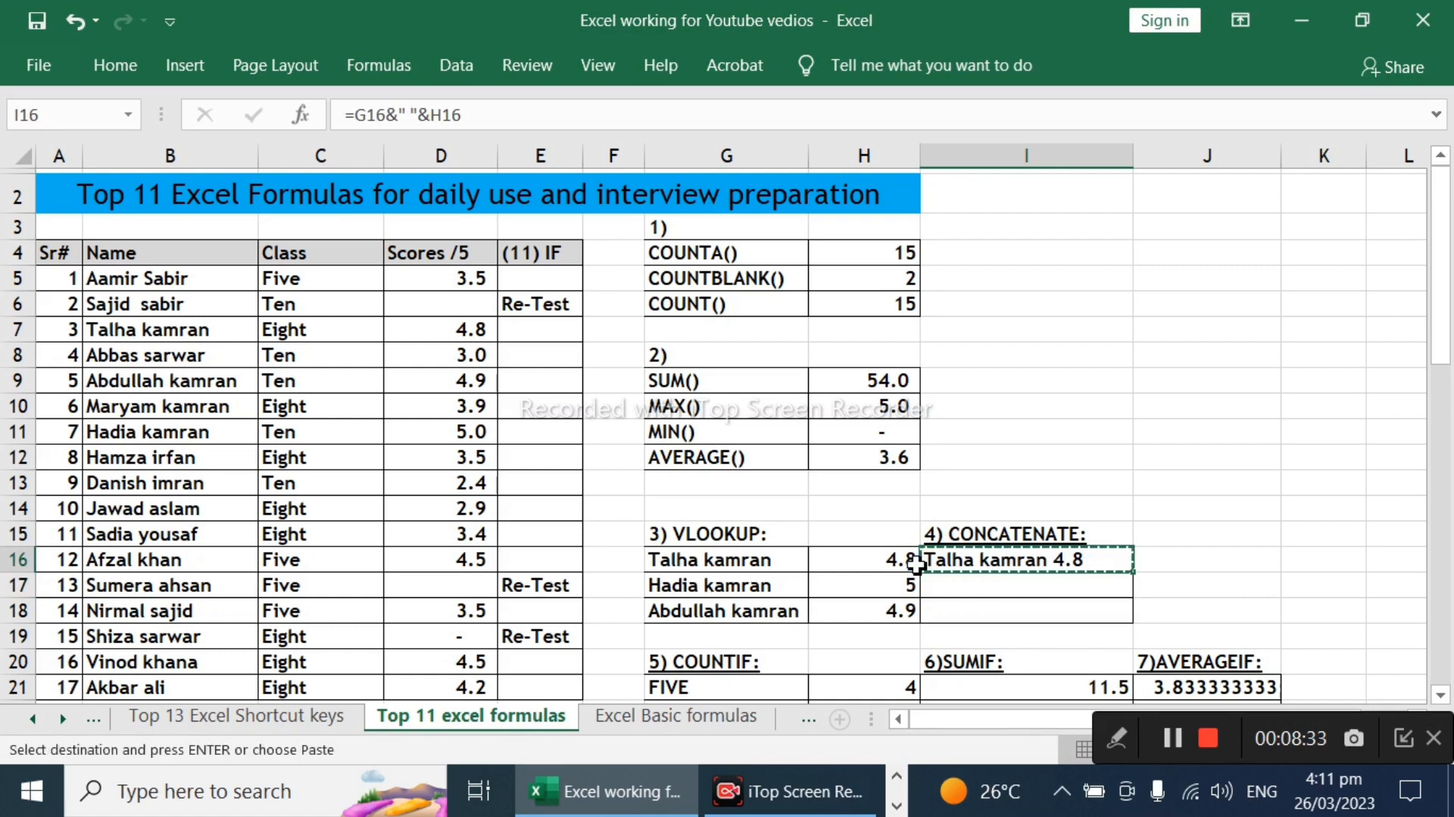
key("shift+Down")
key("shift+Down")
key("ctrl+v")
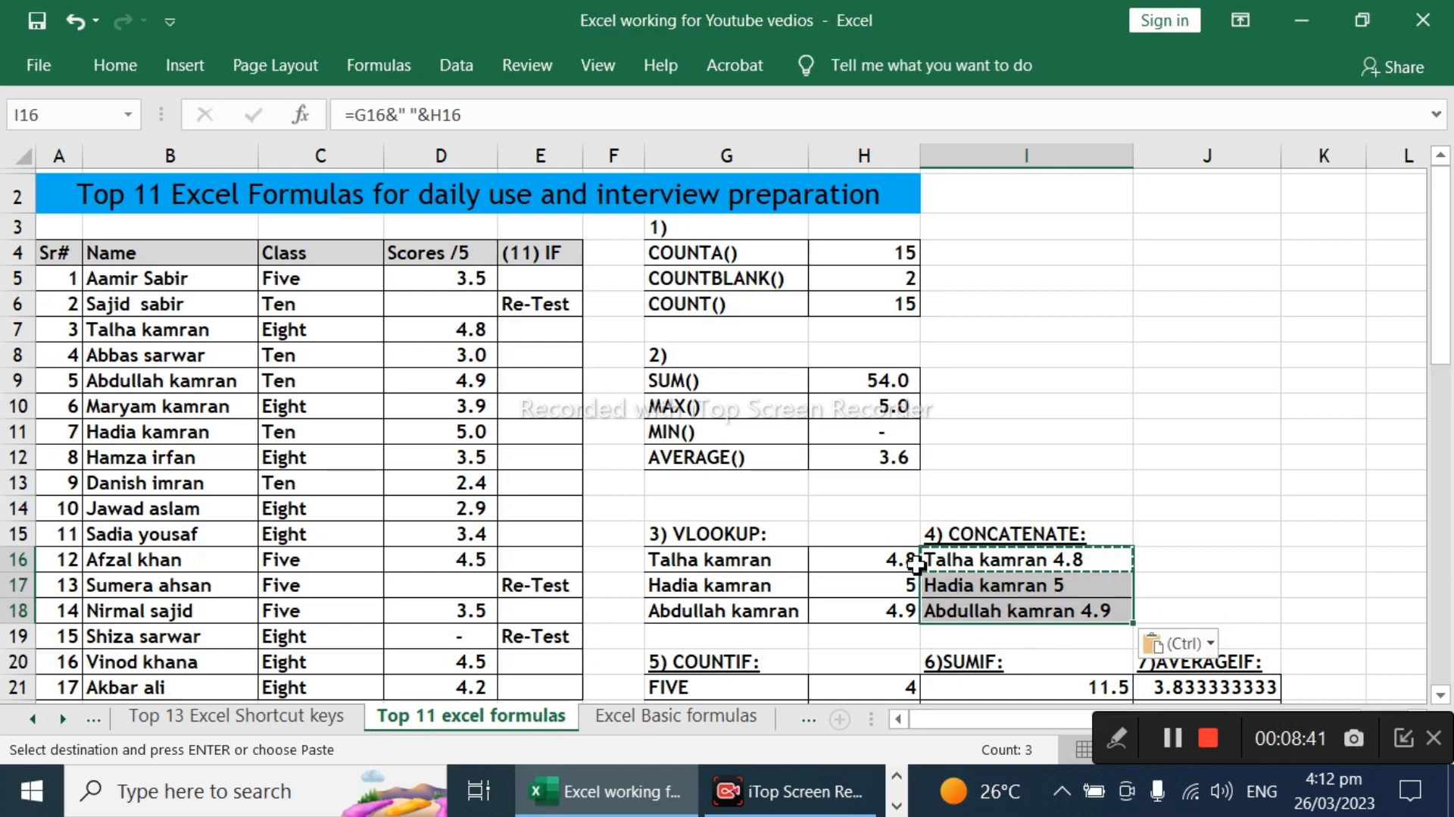
key("Up")
key("Down")
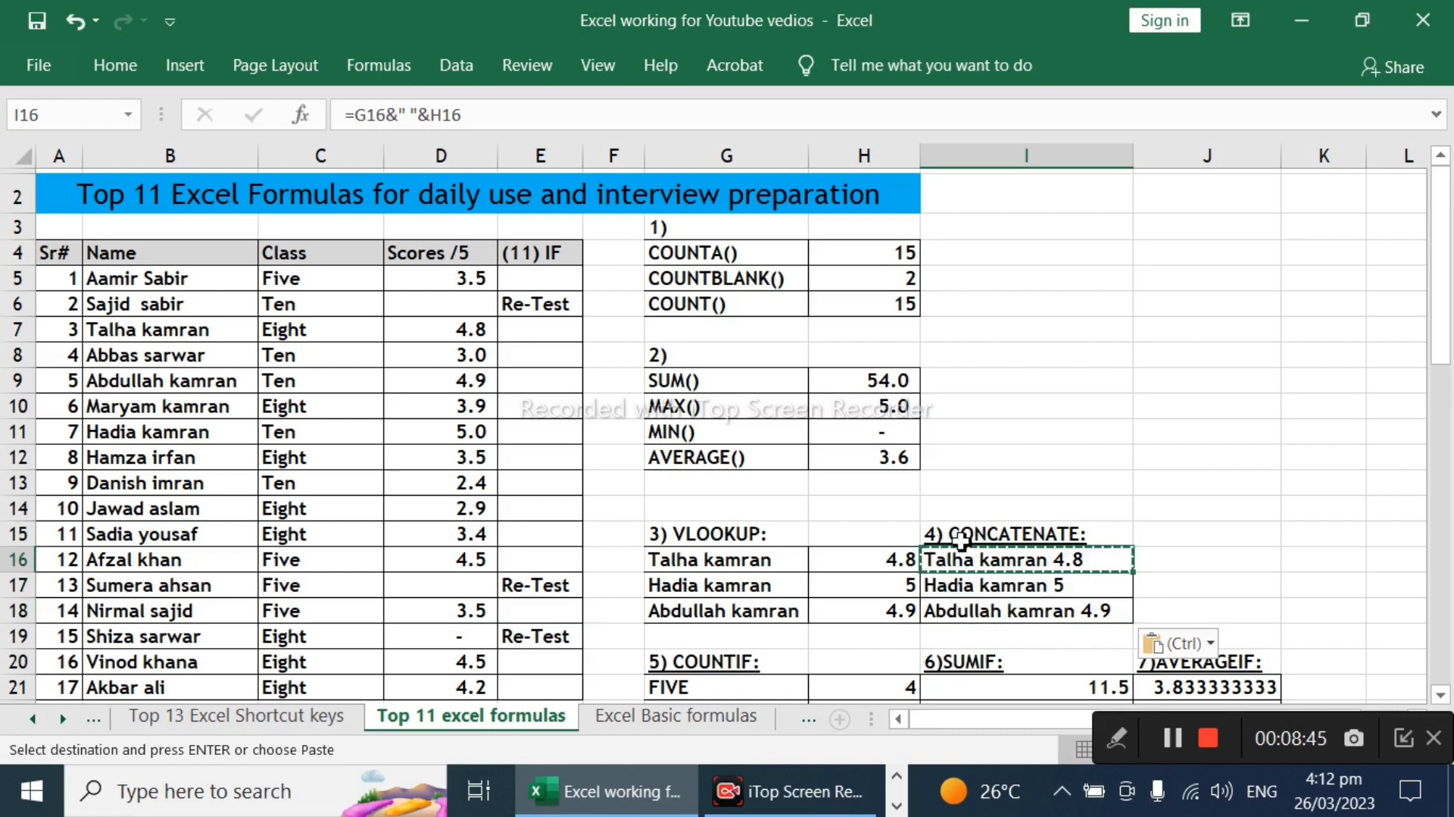
Step: Try the formula =G16&" "&H16 in cell J16 and clear the cell again
left_click(1215, 562)
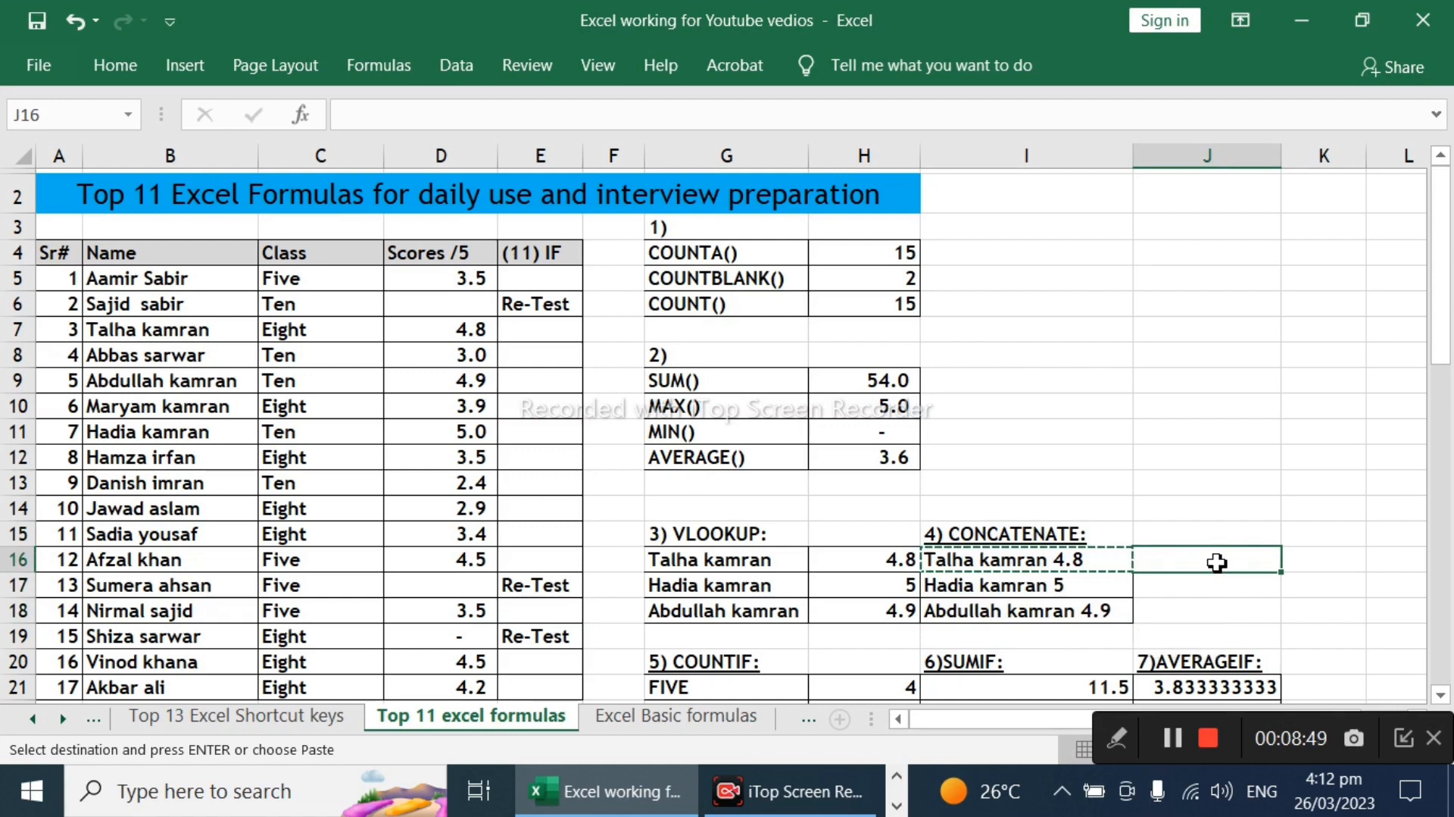
type("=")
key("Left")
key("Left")
key("Left")
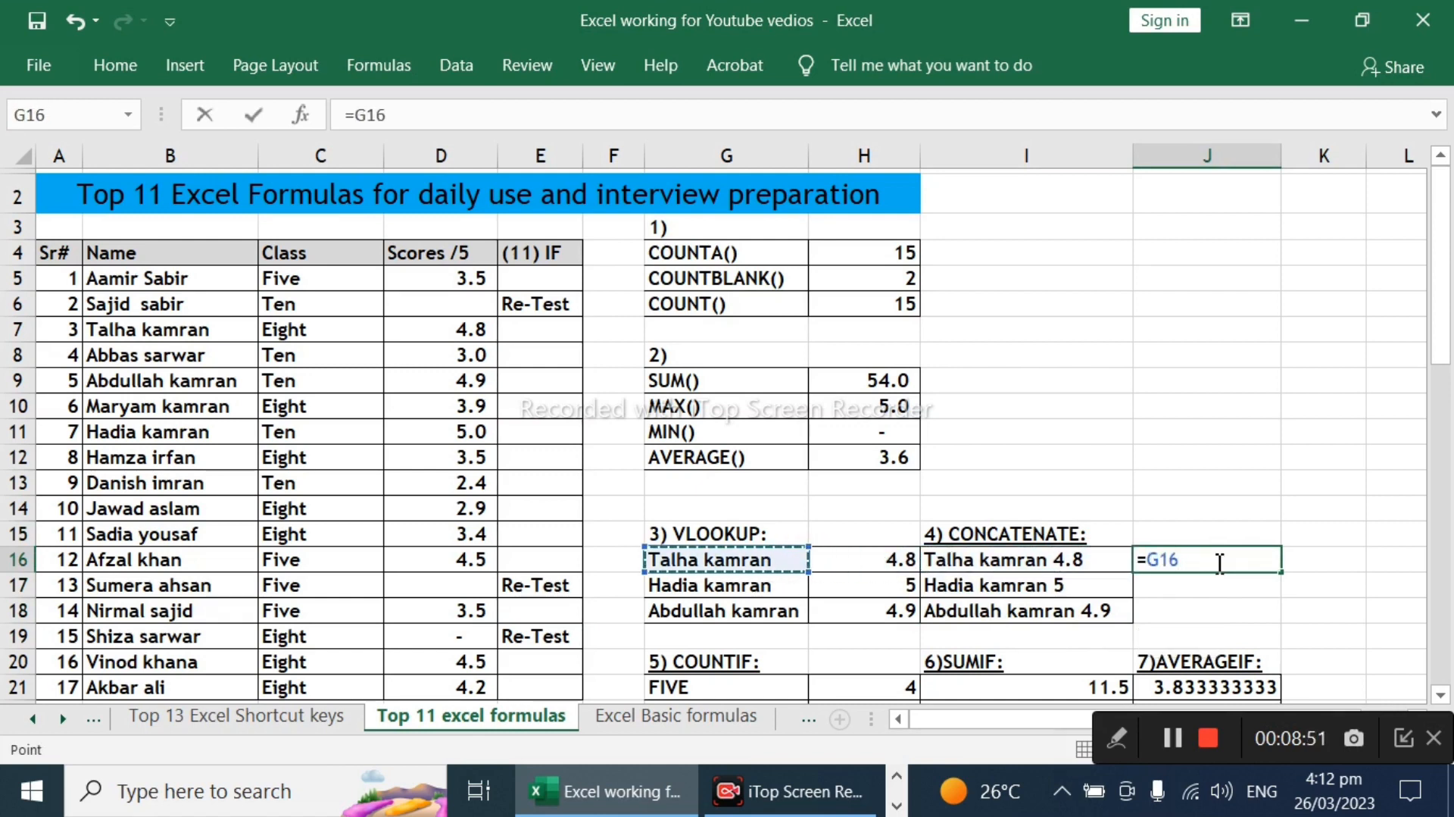
type("&")
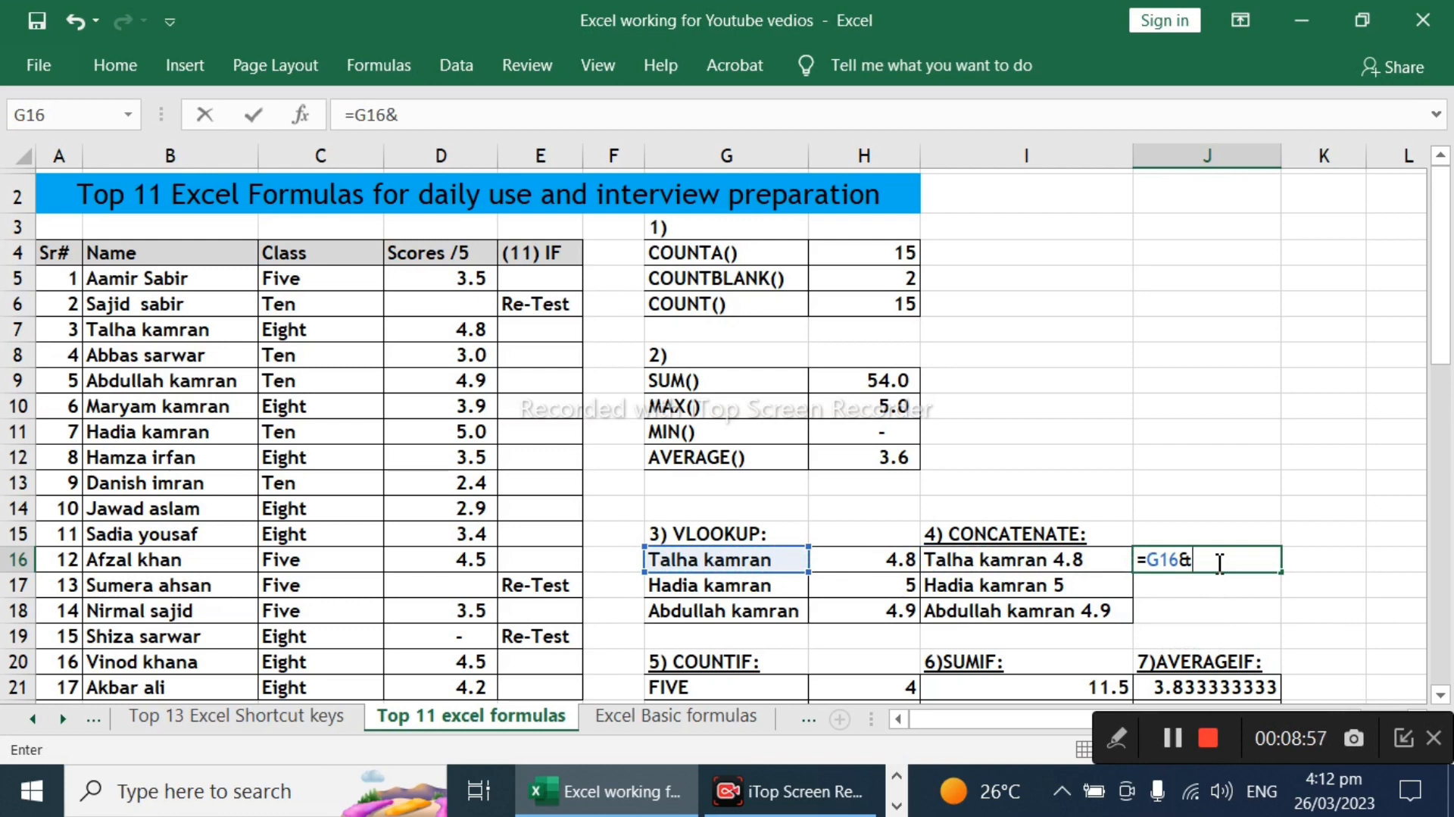
type("\" \"&")
left_click(870, 558)
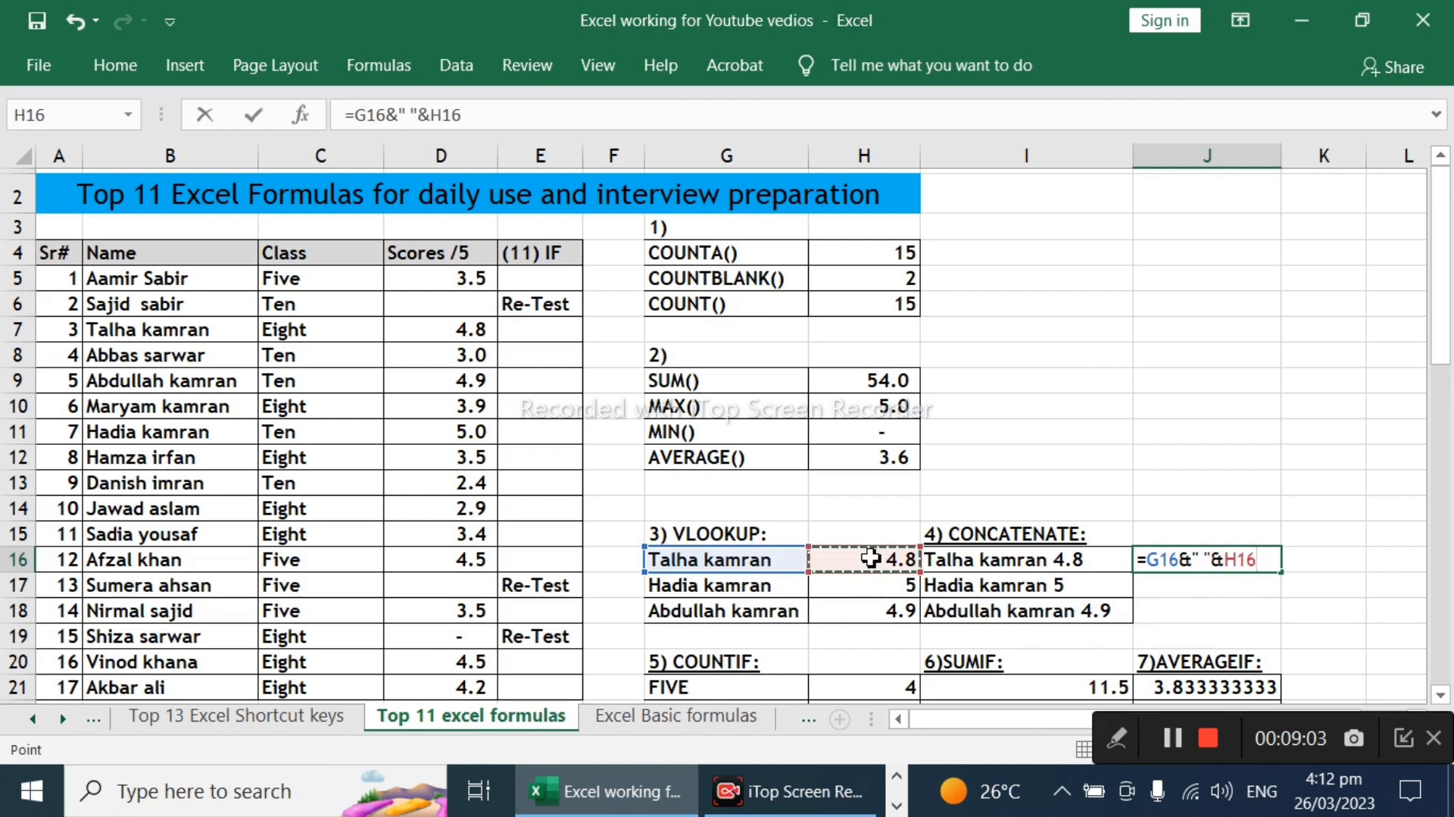
key("Return")
key("Up")
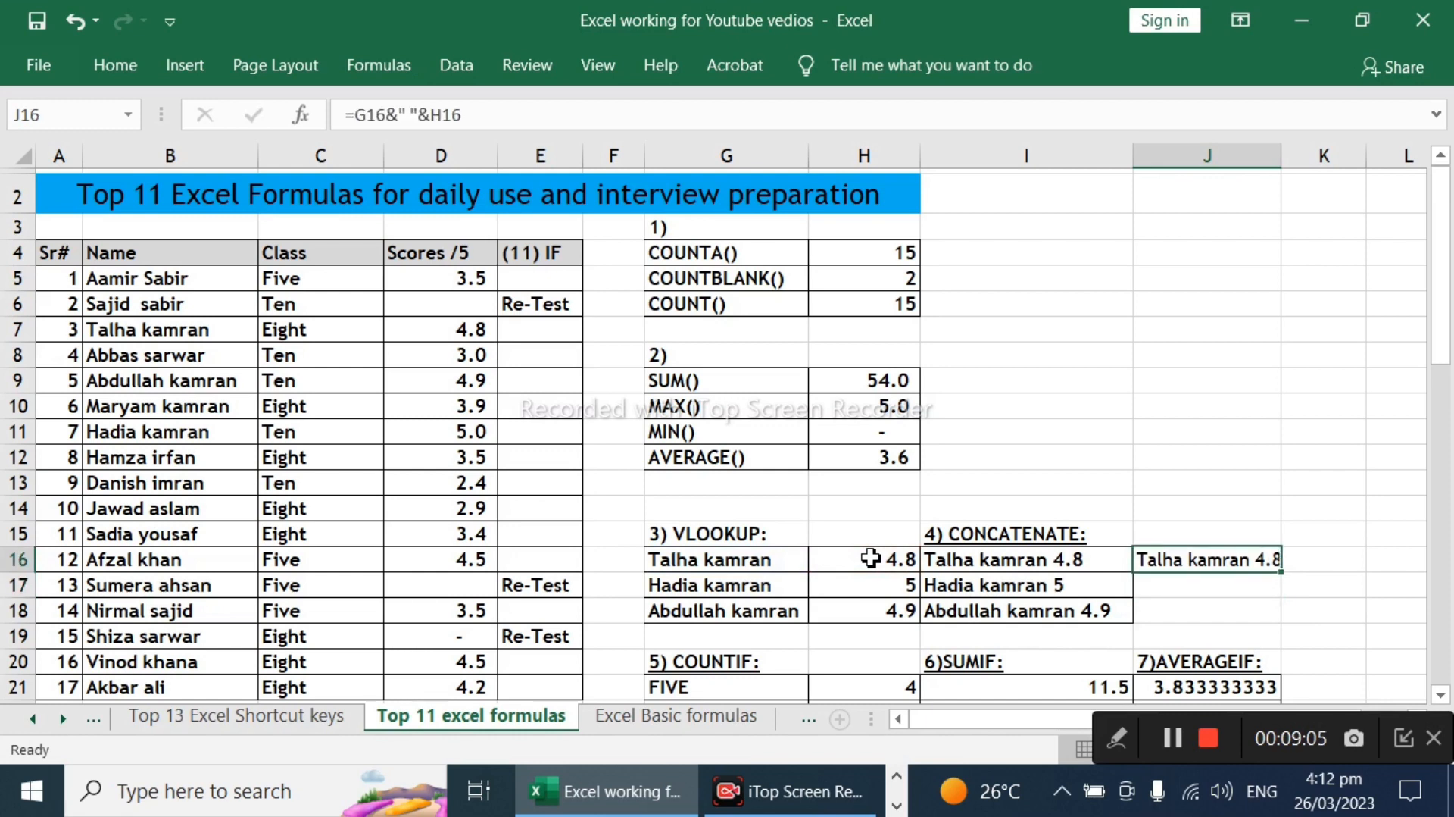
key("Delete")
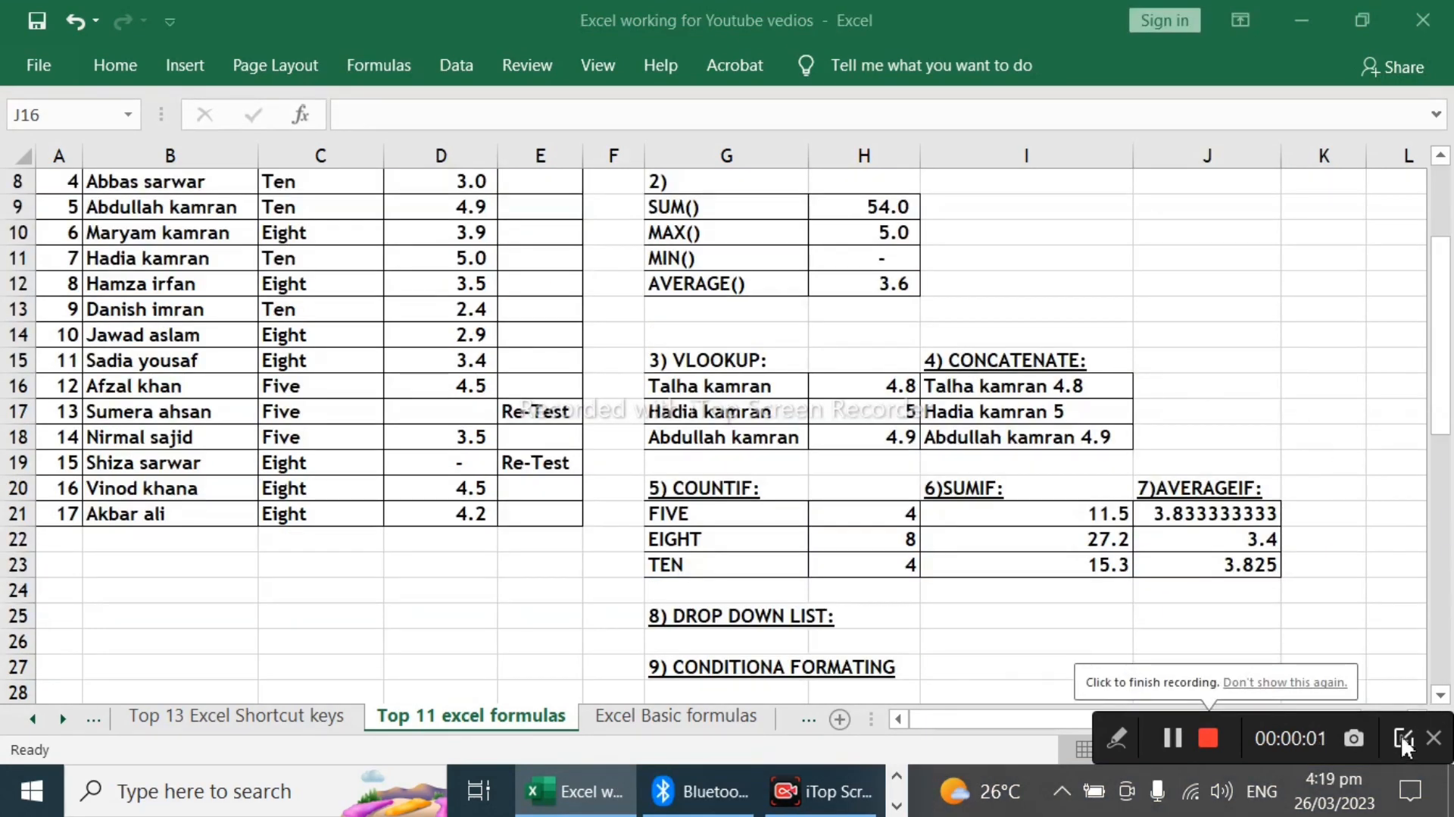
left_click(1406, 738)
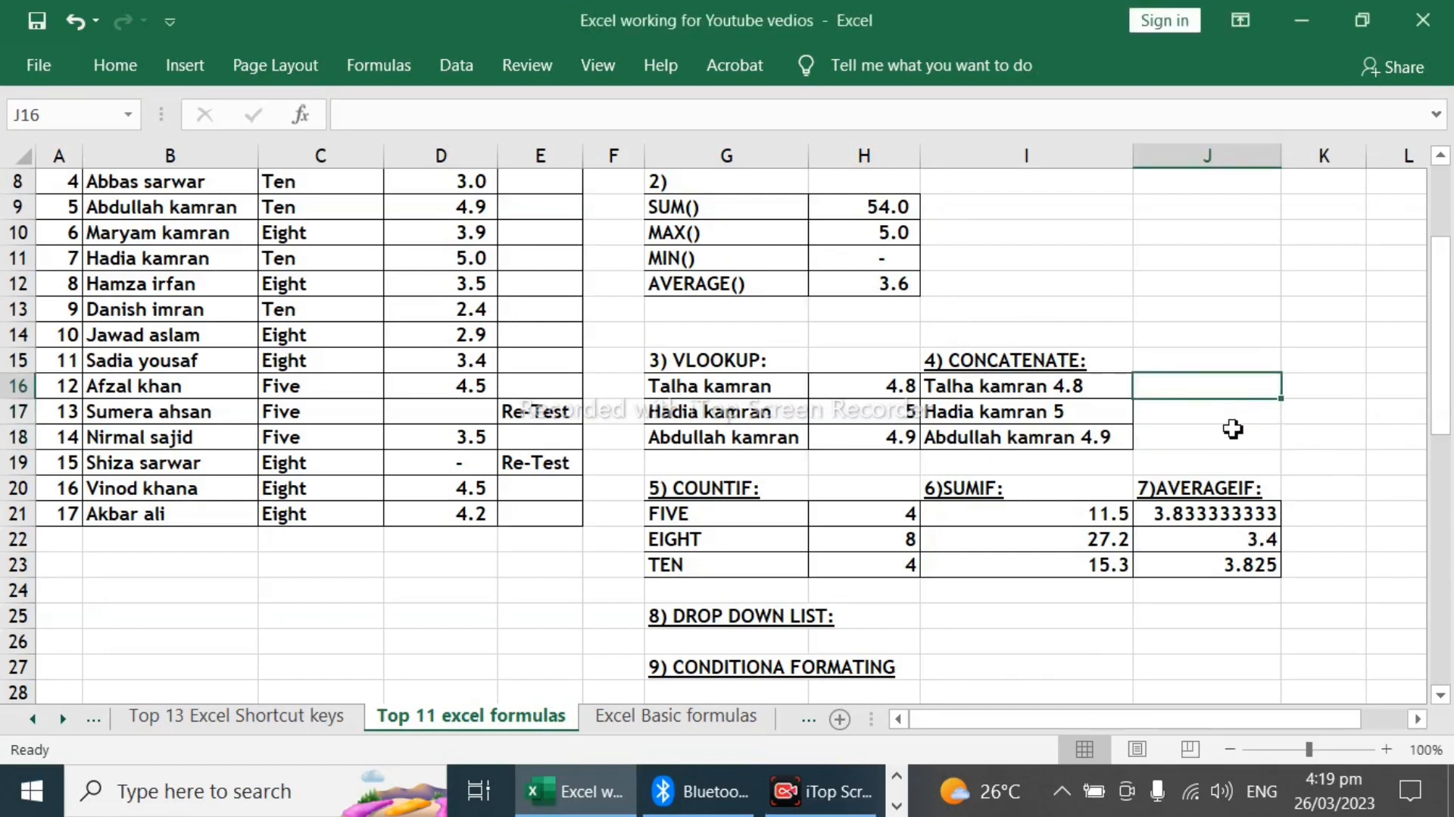
Step: Start a CONCATENATE formula in J16 with the name in G16 as the first text
type("=")
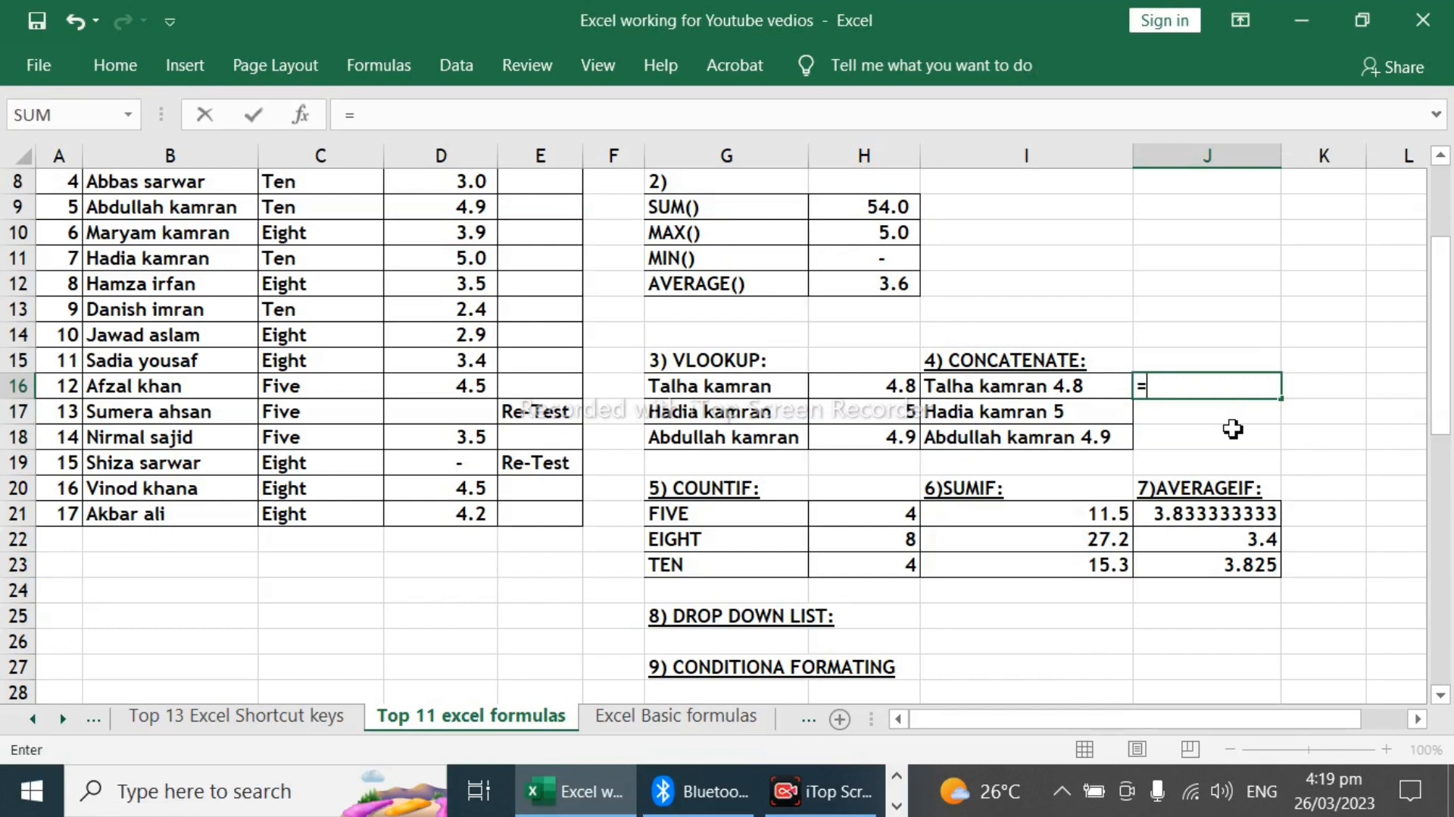
type("conc")
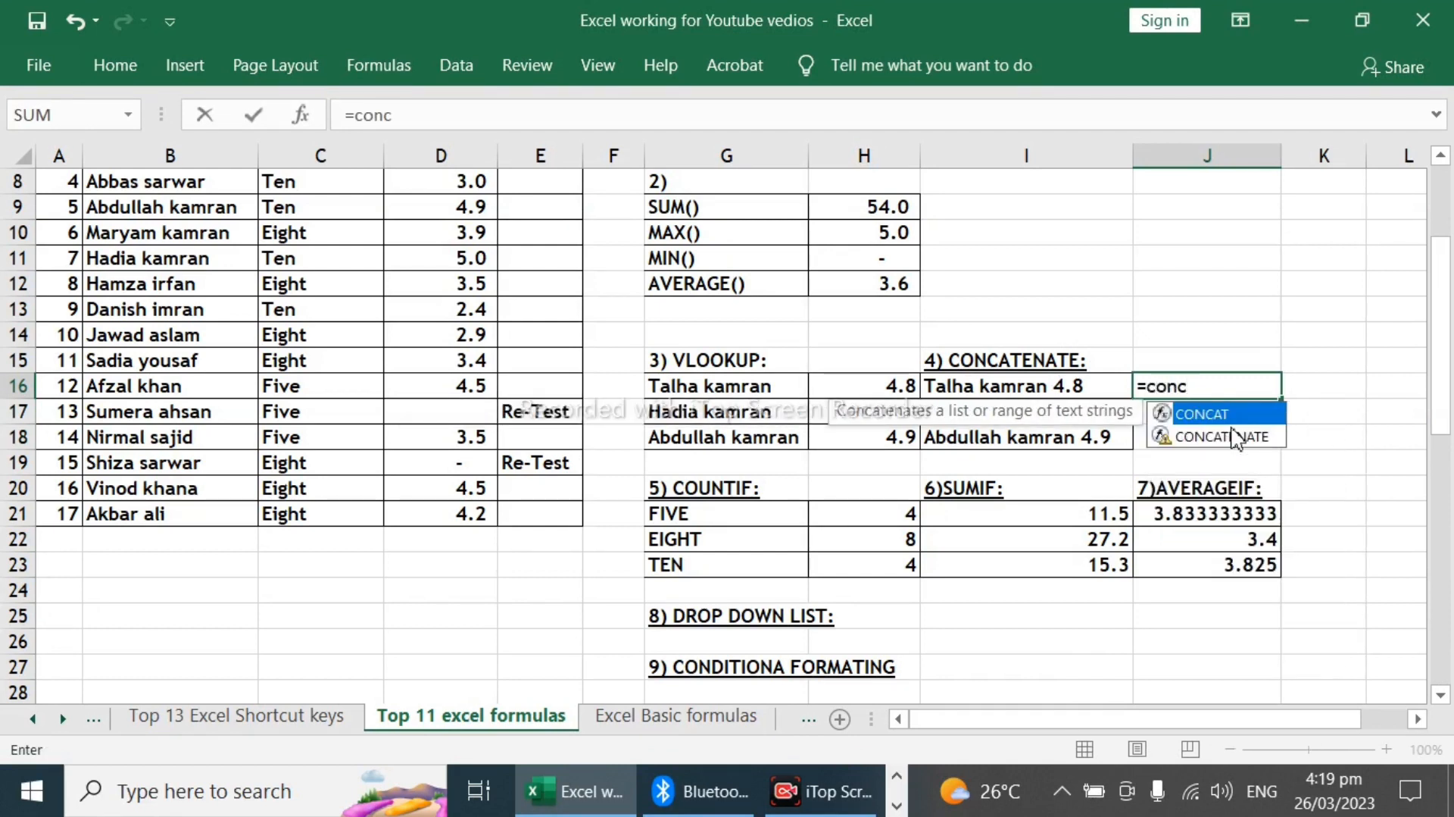
left_click(1237, 438)
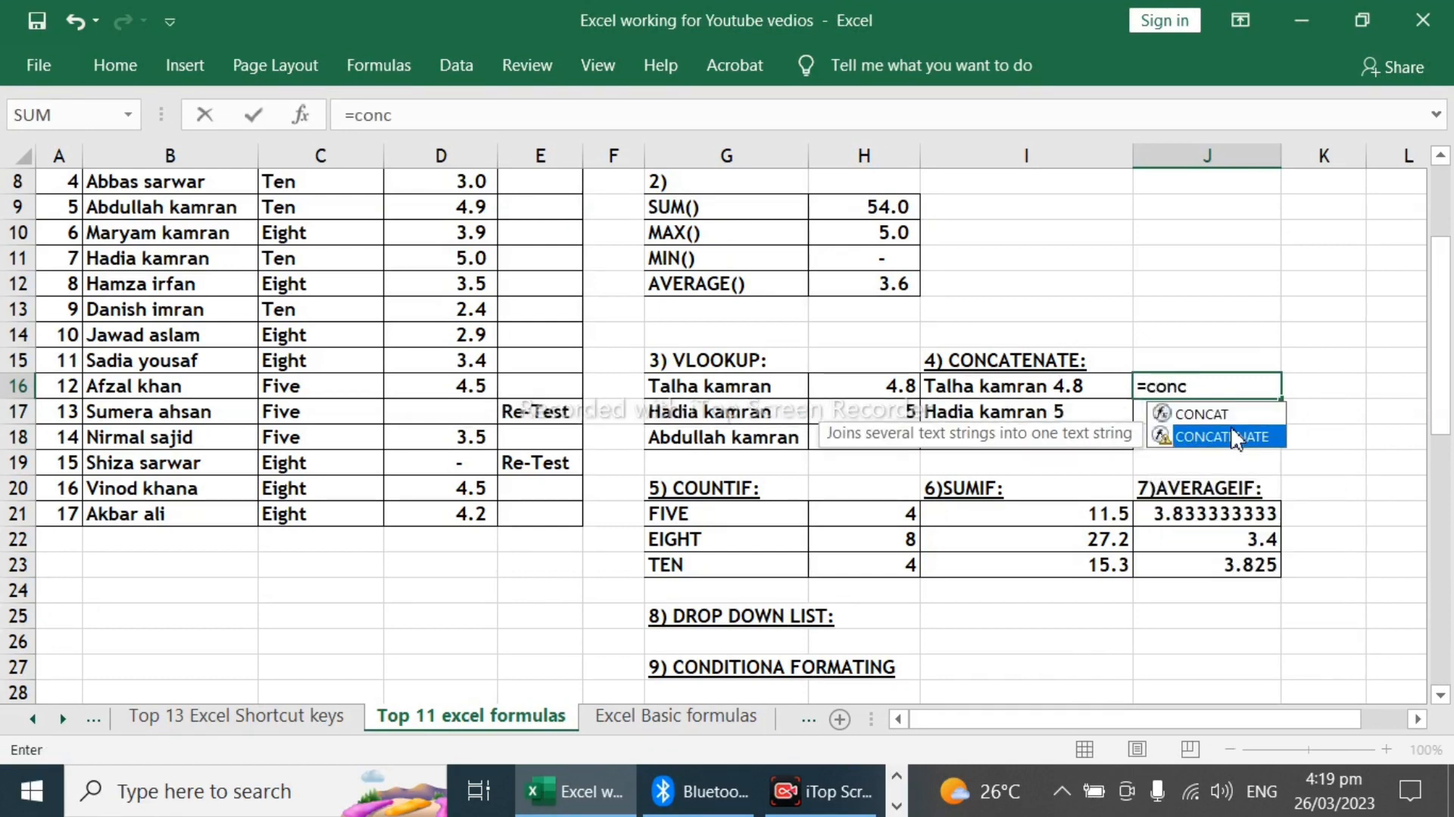
double_click(1237, 437)
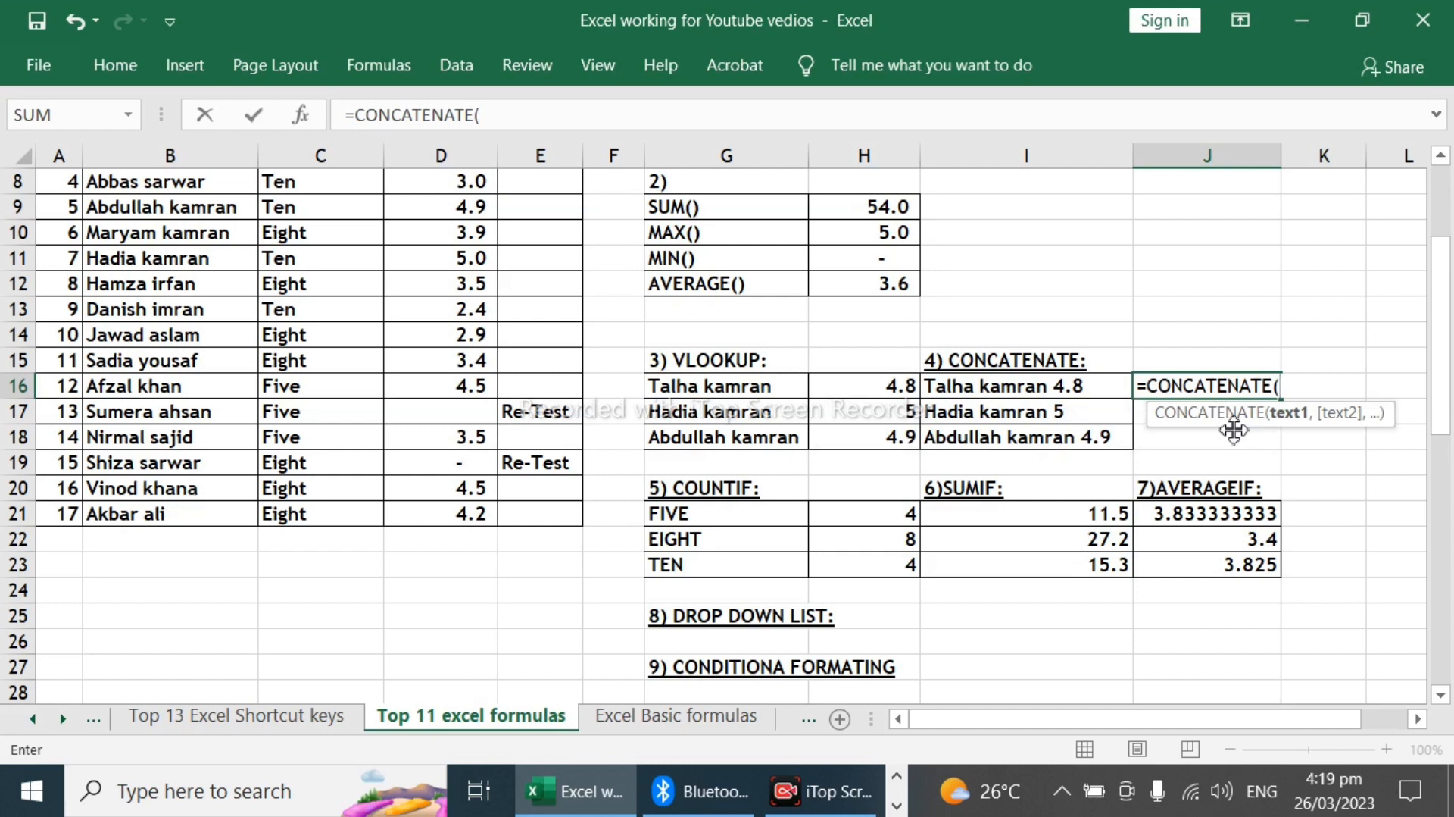
key("Left")
key("Left")
key("Left")
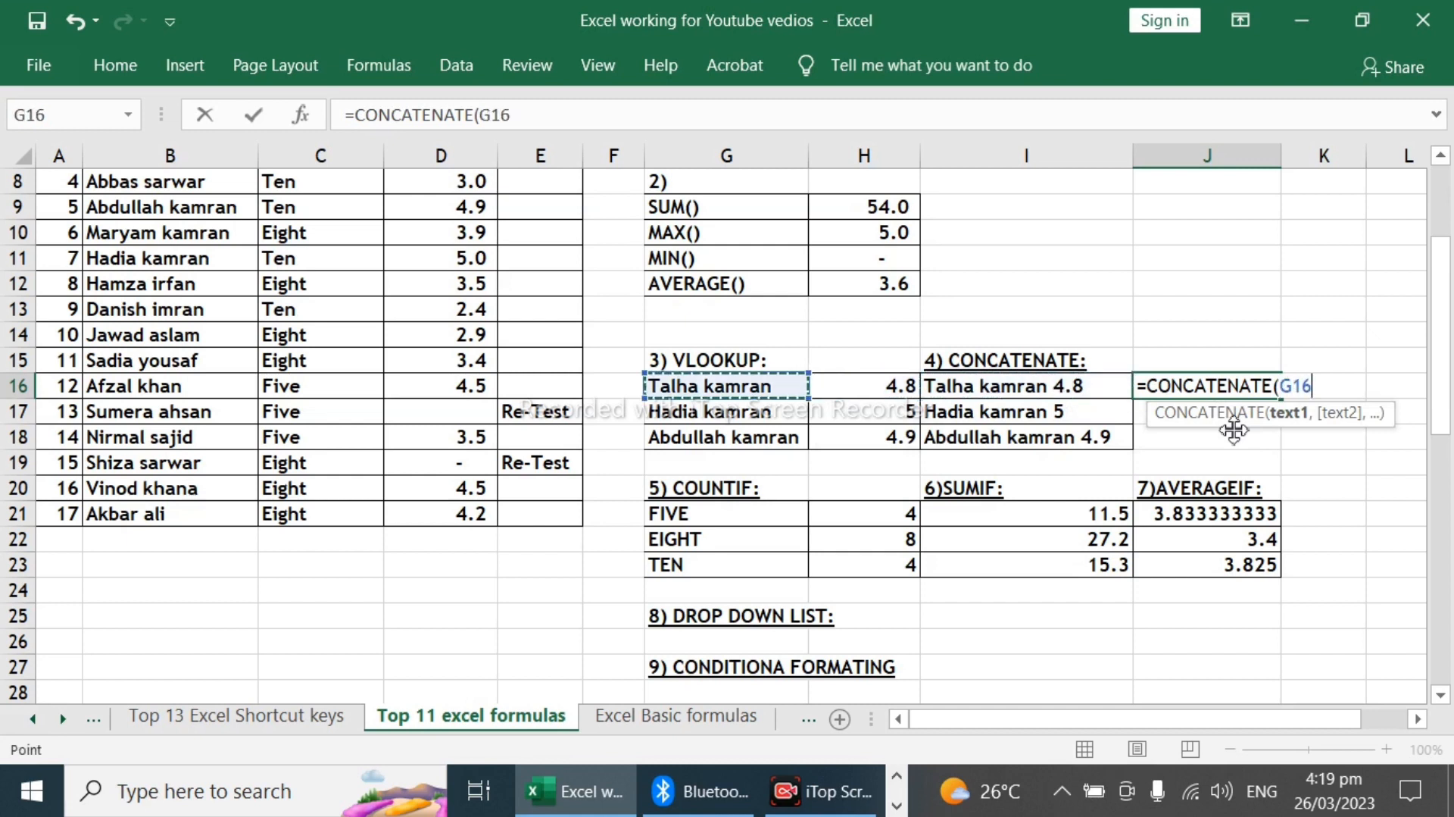
Step: Complete the CONCATENATE formula in J16 with a space " " as second text and H16 as third
type(",")
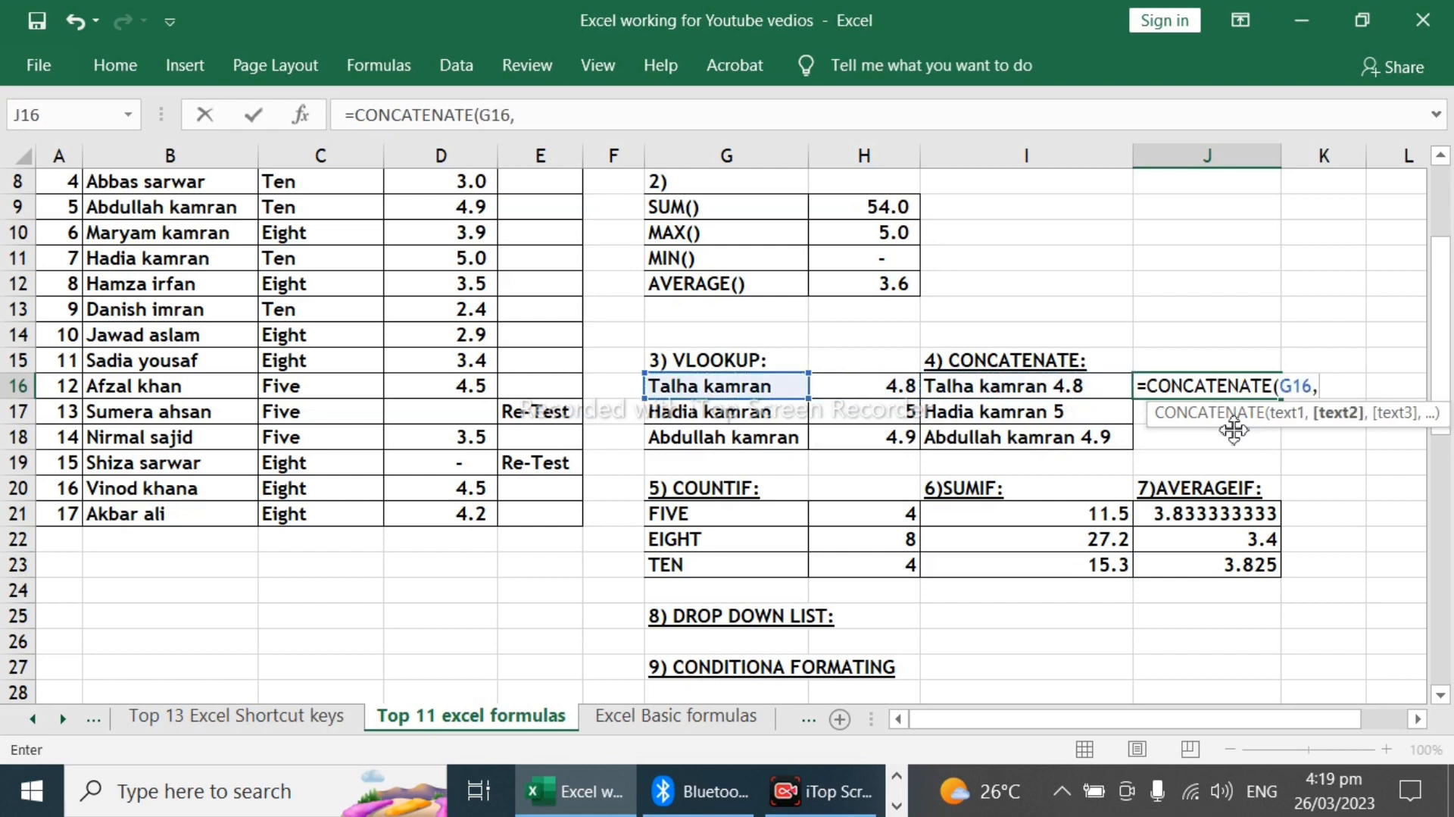
type("\" \",")
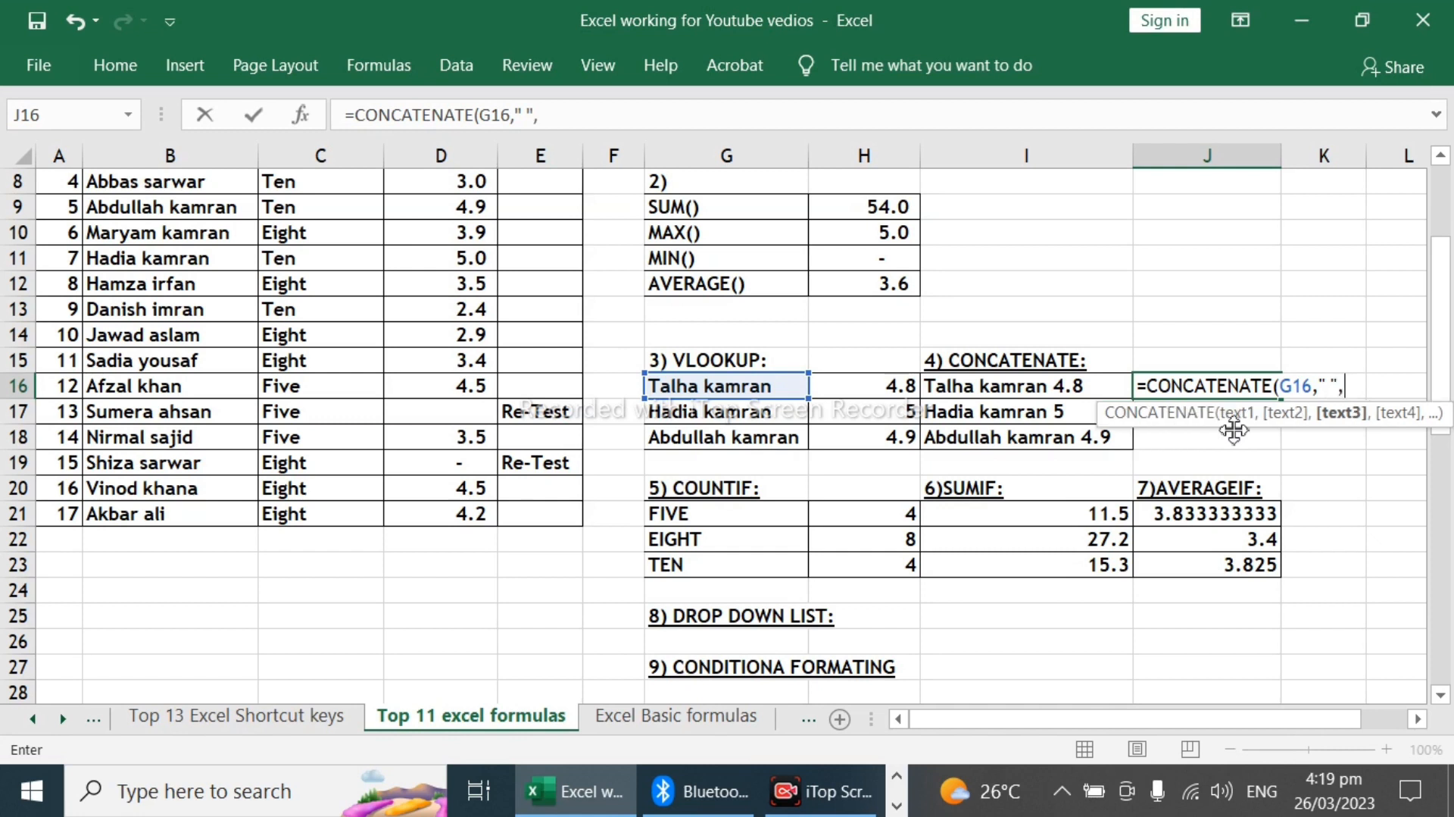
key("Left")
key("Left")
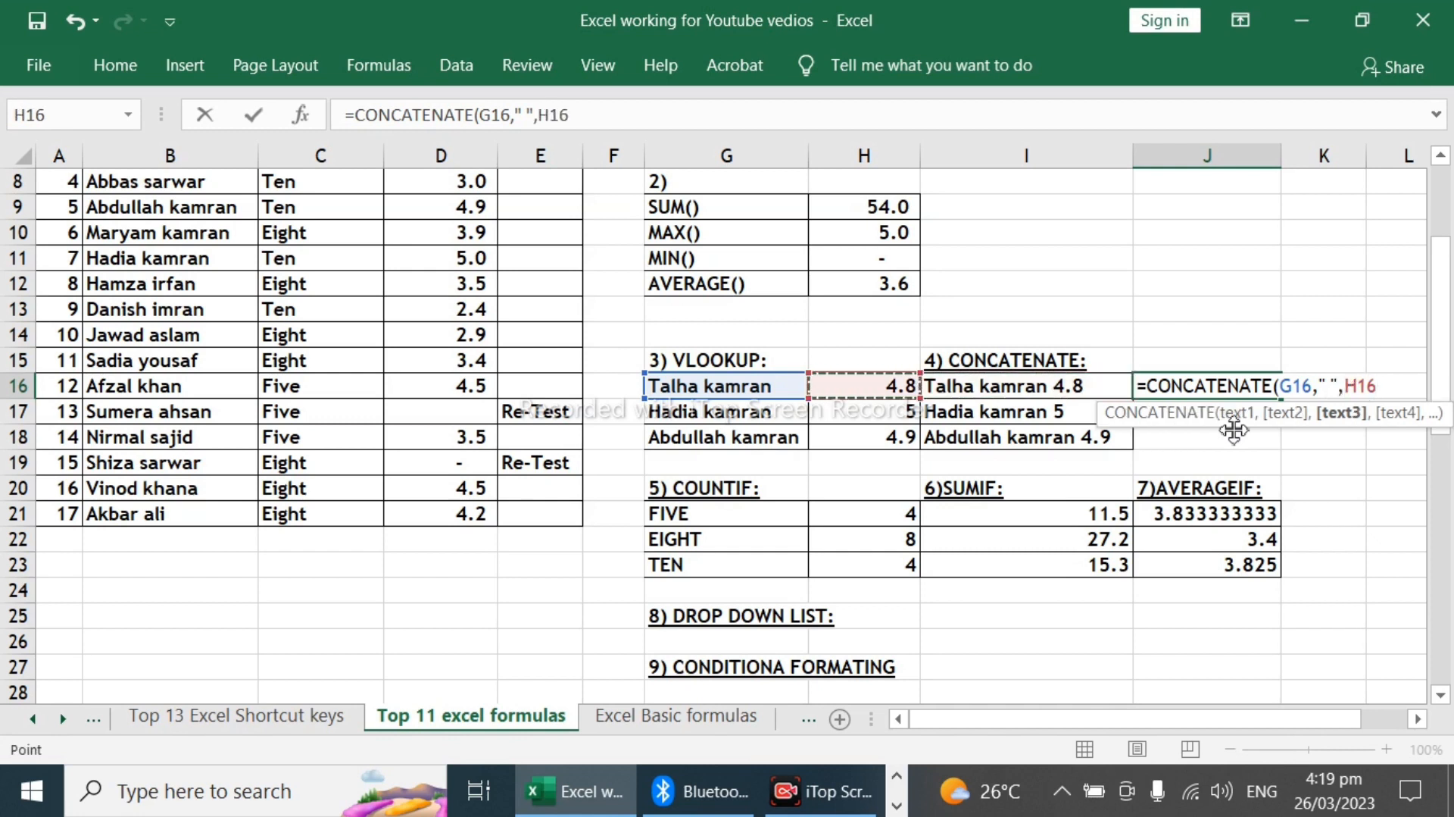
type(")")
key("Return")
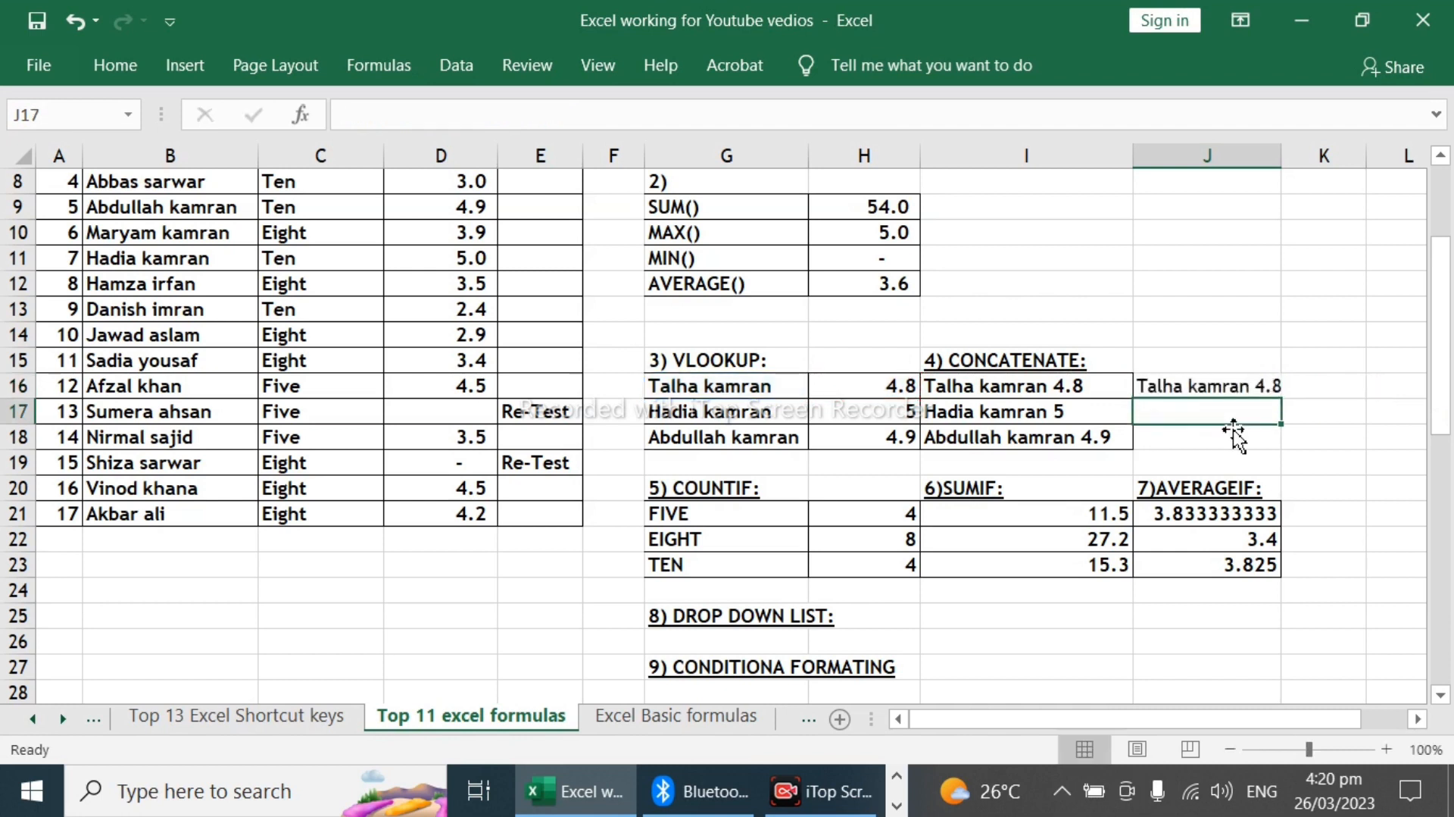
Step: Copy the CONCATENATE formula from J16 into J17:J18
key("Up")
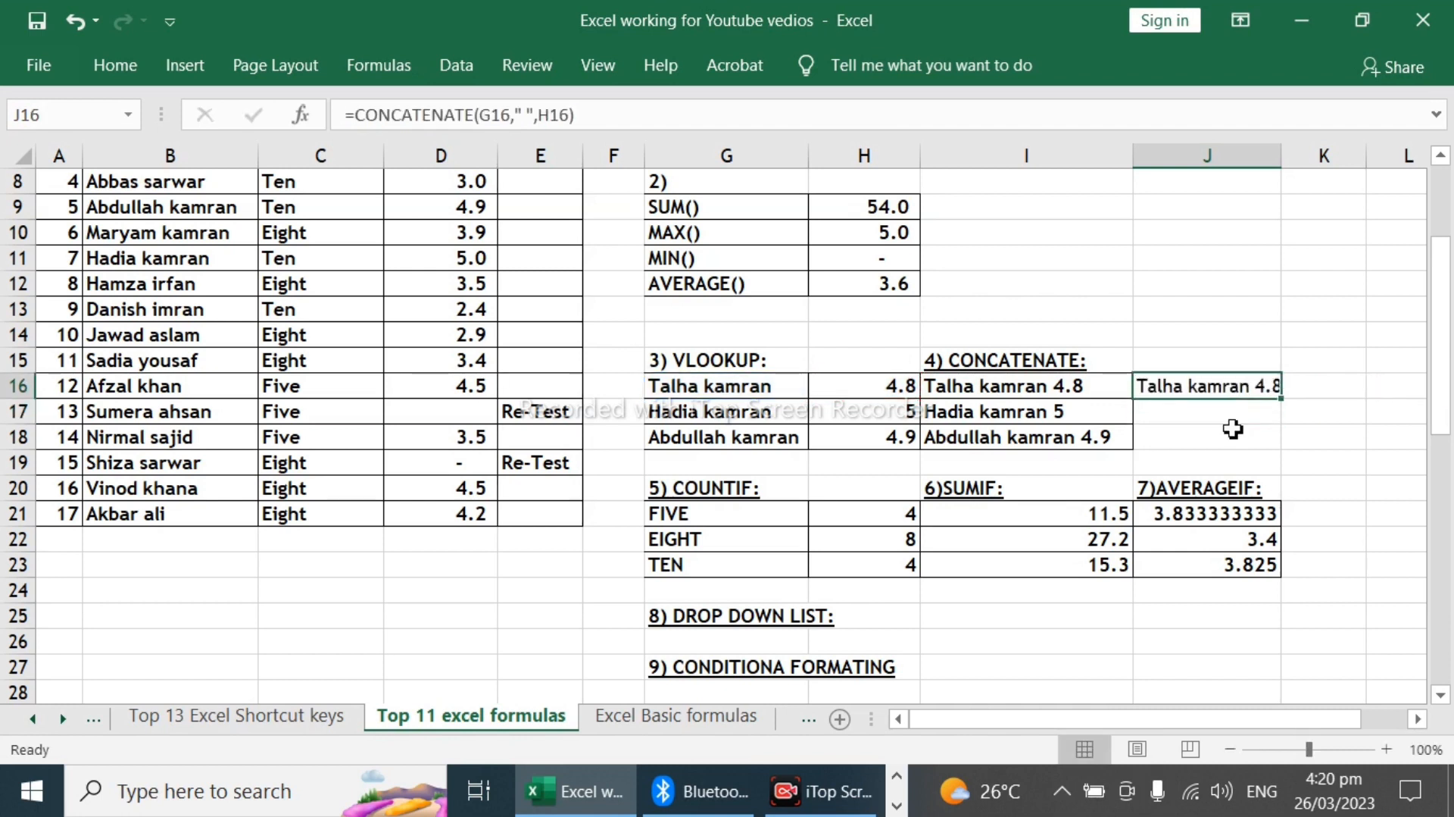
key("ctrl+c")
left_click_drag(1234, 411, 1233, 429)
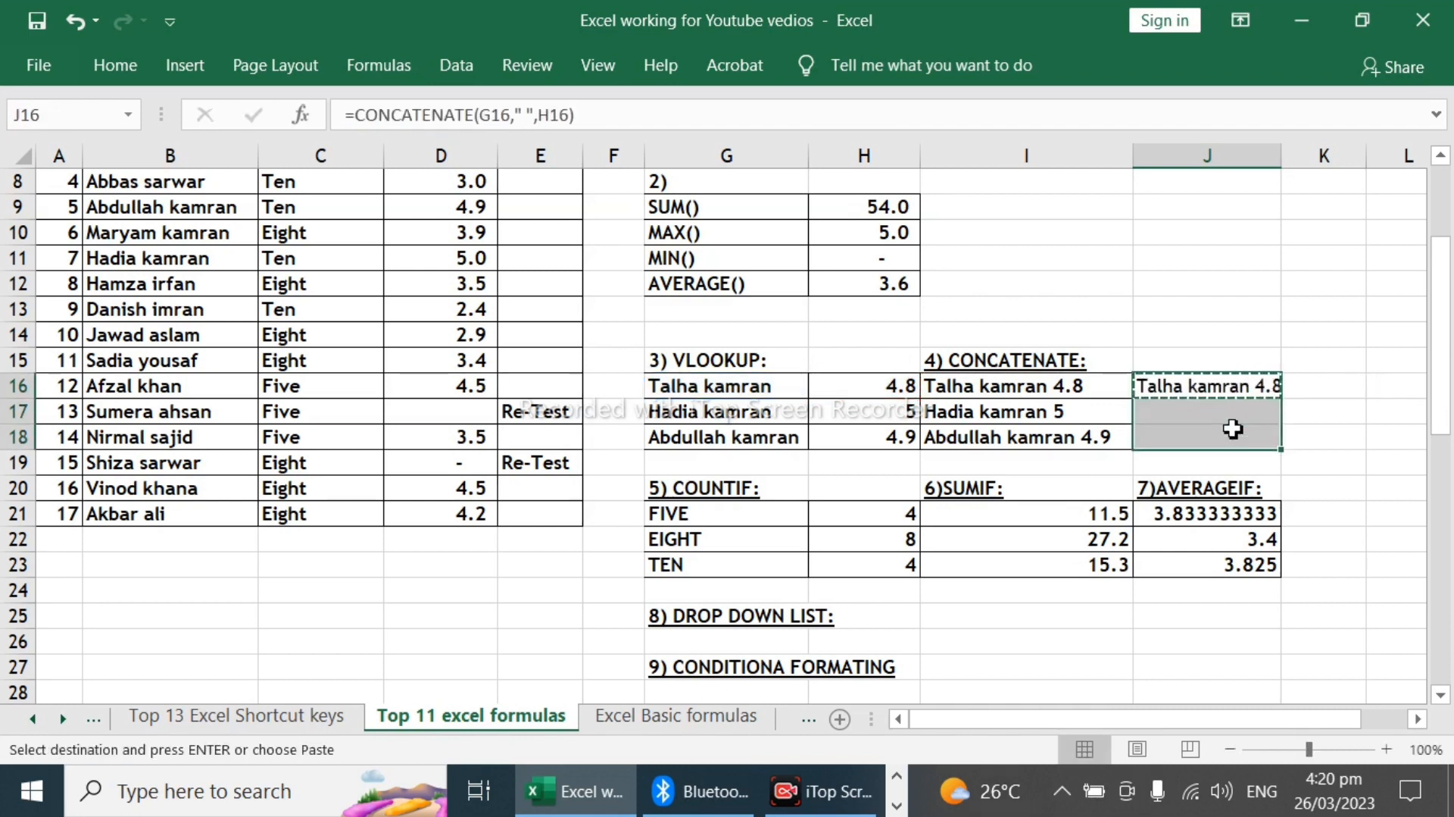
key("ctrl+v")
key("ctrl")
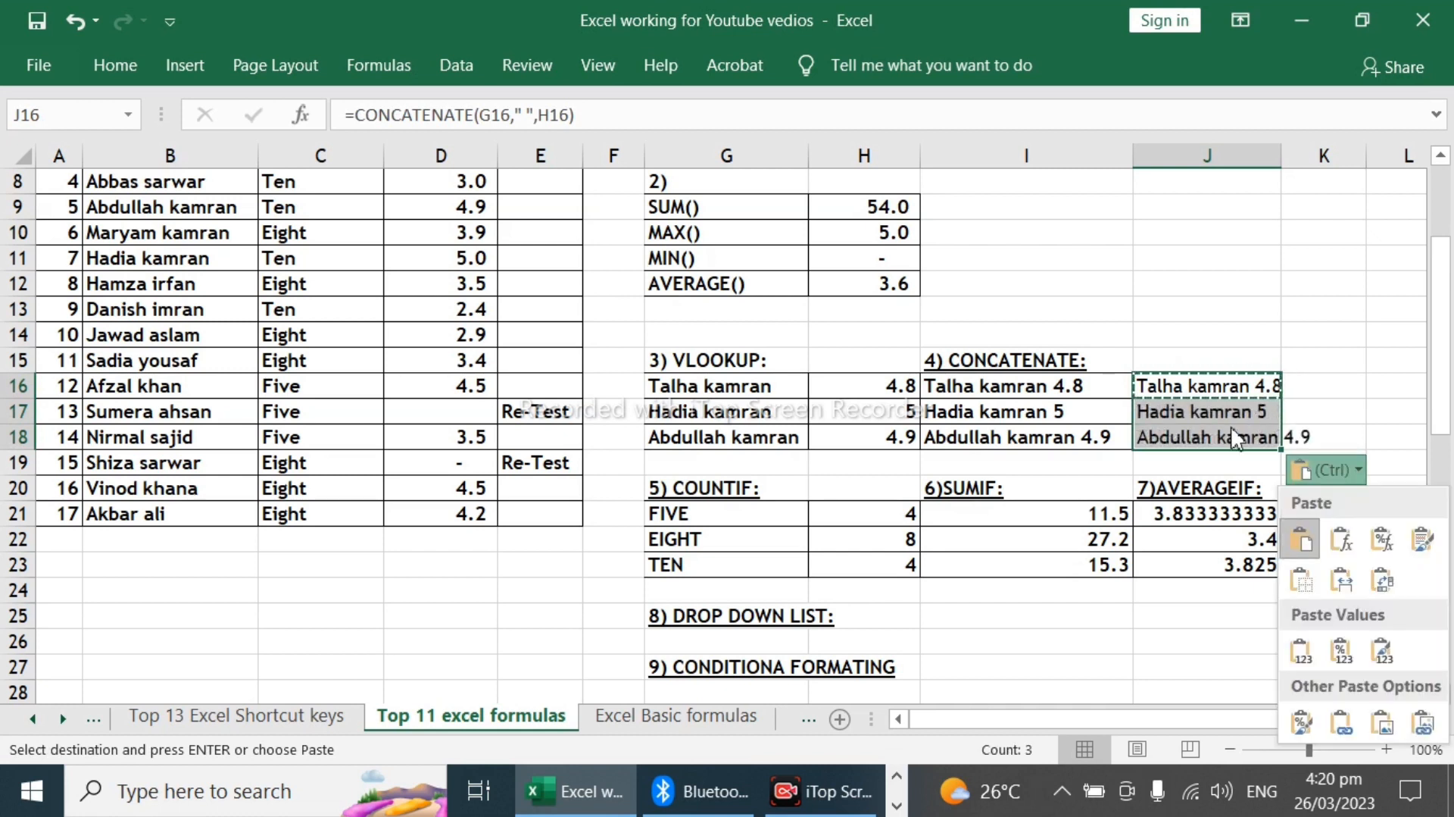
key("Escape")
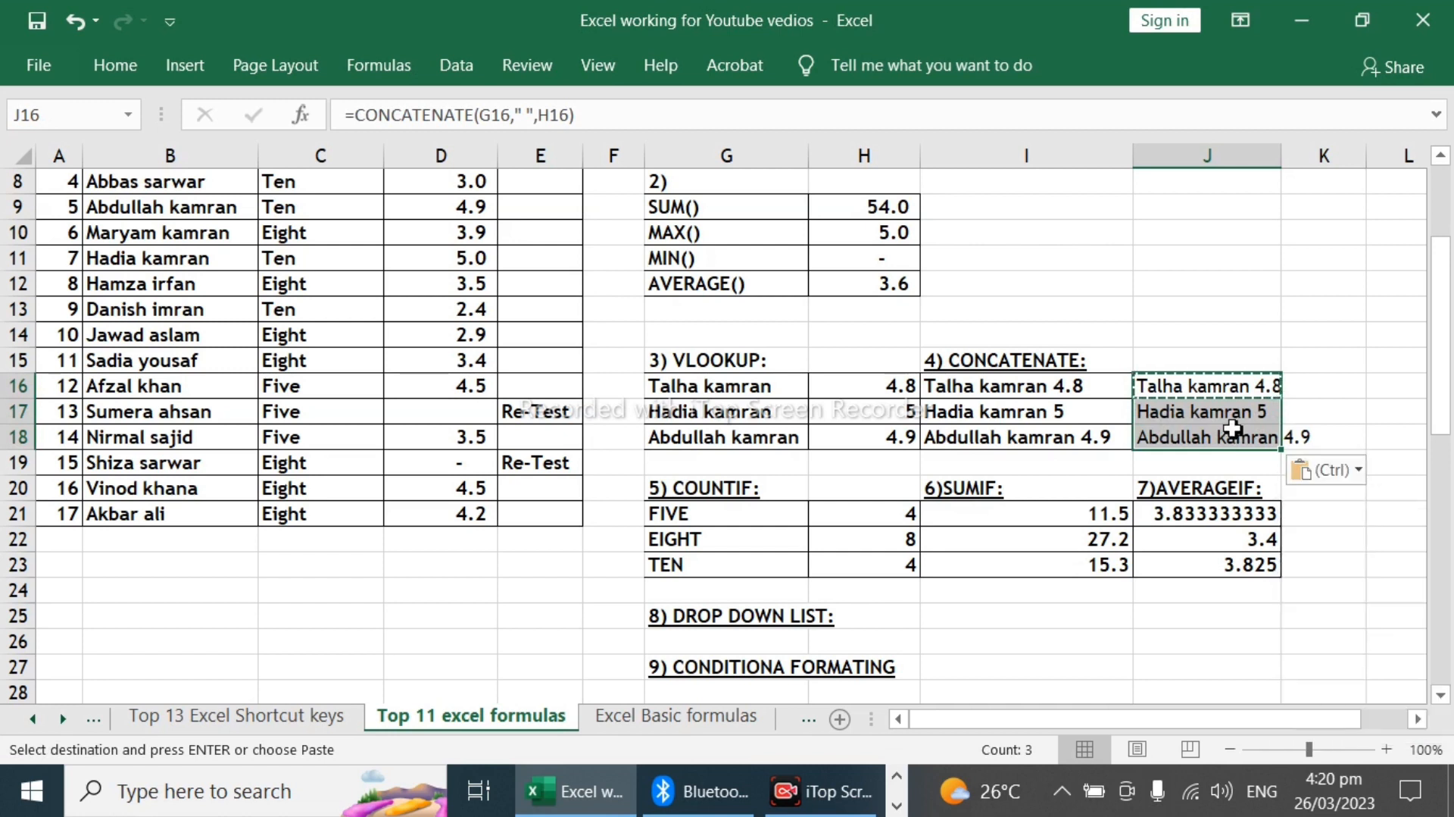
Step: Clear the existing COUNTIF results in H21:H23
key("Left")
key("Down")
key("Down")
key("Down")
key("Down")
key("Down")
key("Left")
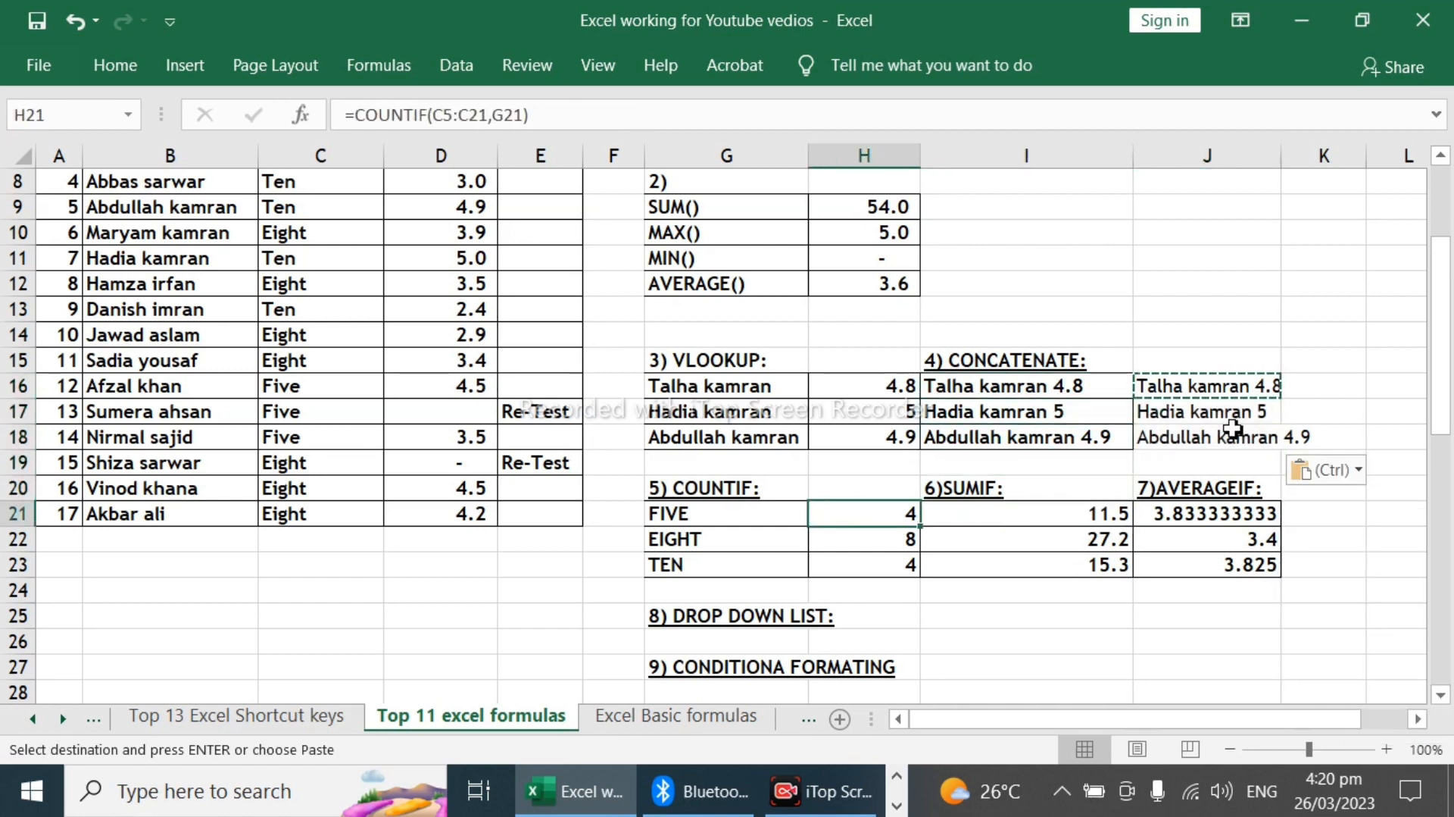
key("Down")
key("Up")
key("shift+Down")
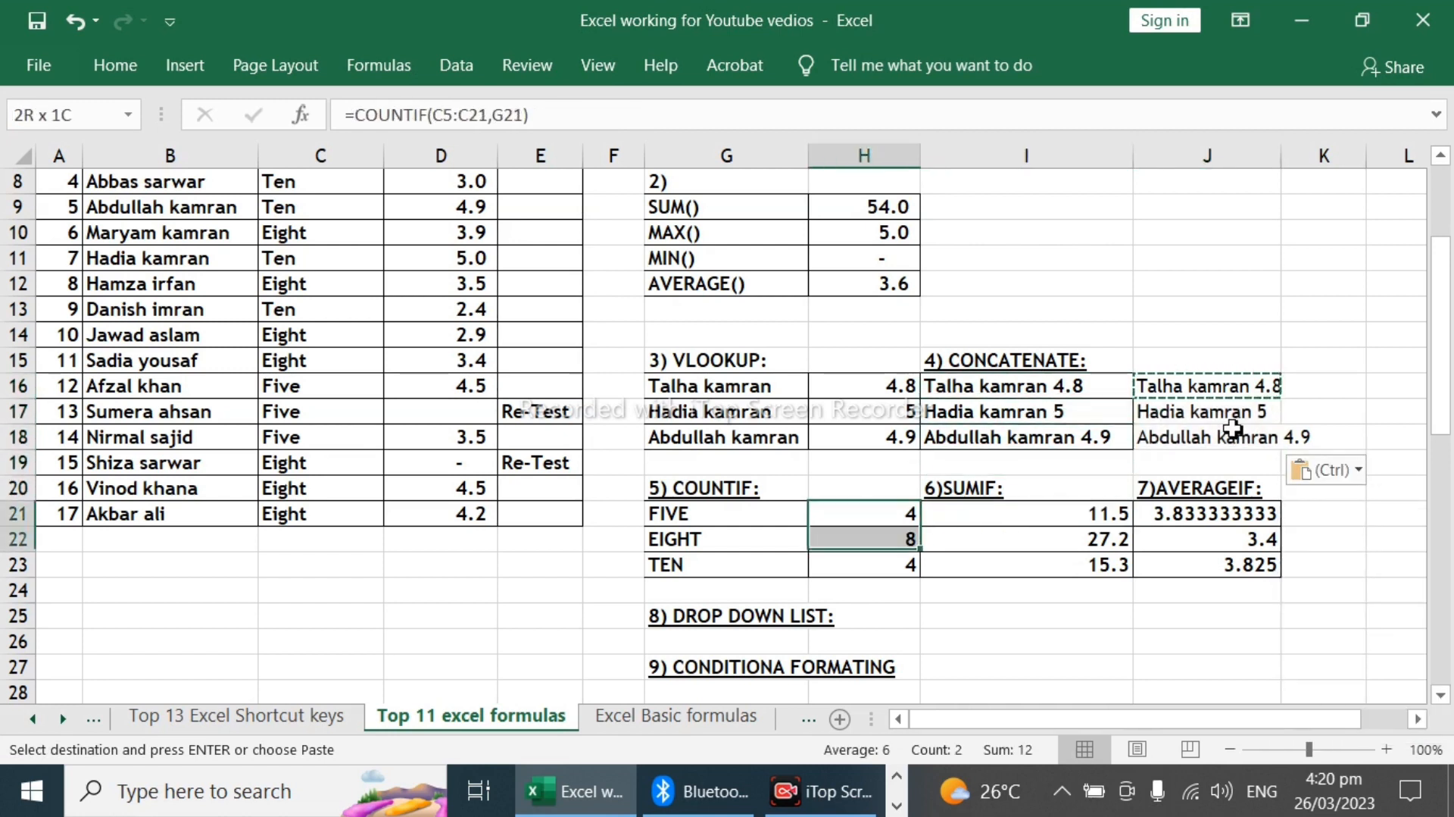
key("shift+Down")
key("Delete")
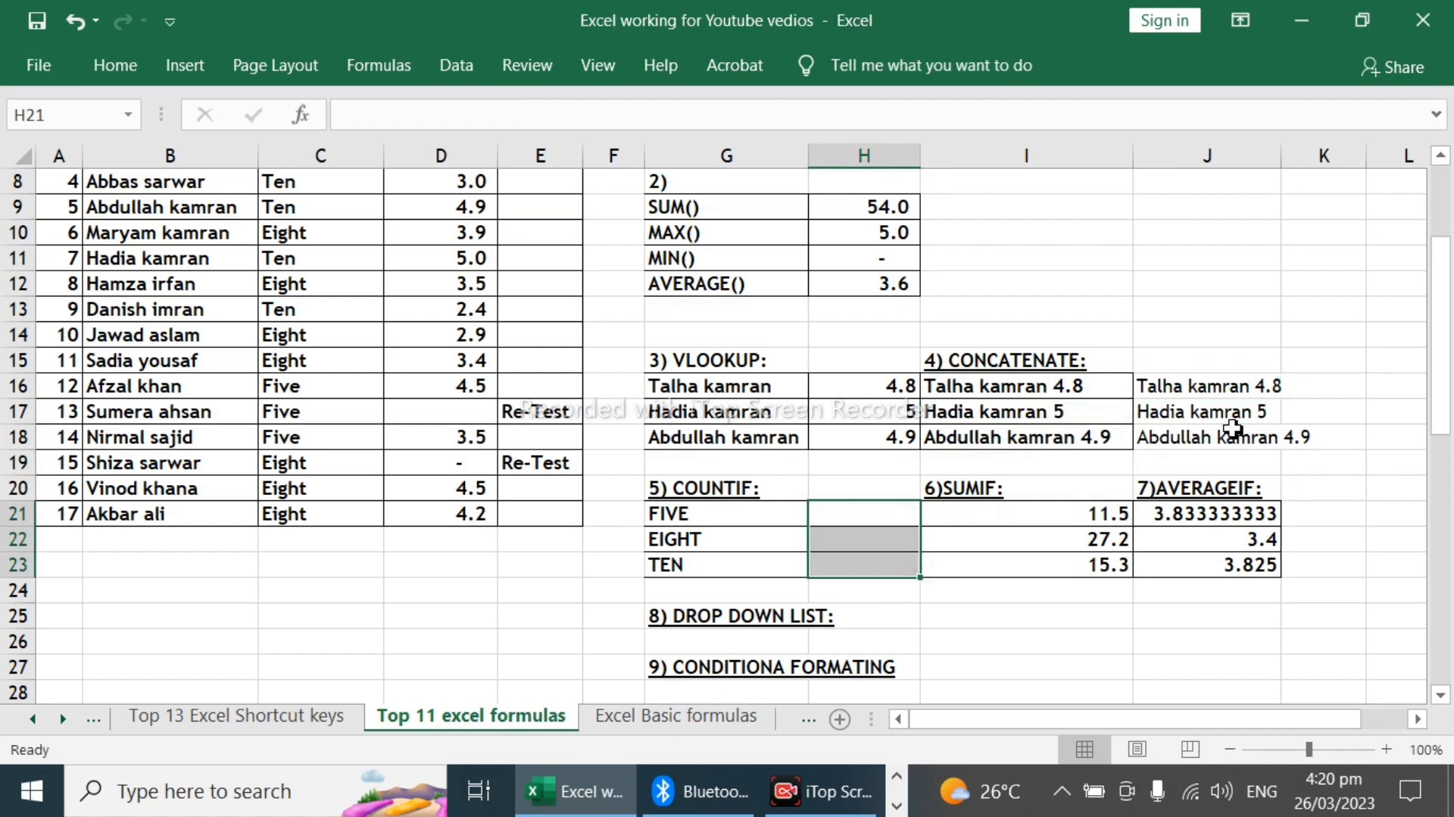
Step: Start a COUNTIF formula in H21 with the class column $C$5:$C$21 as an absolute range
key("Up")
key("Down")
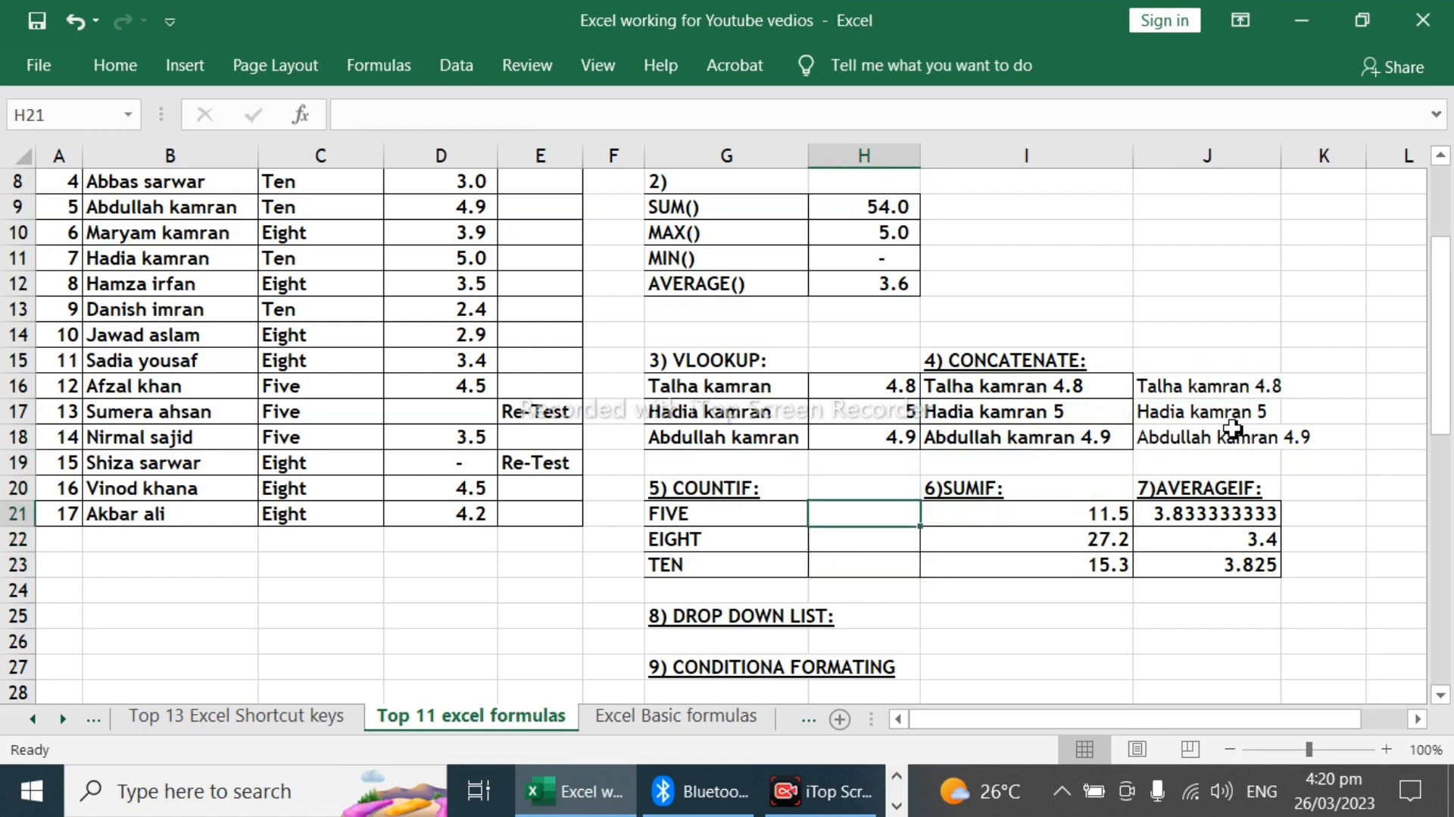
type("=")
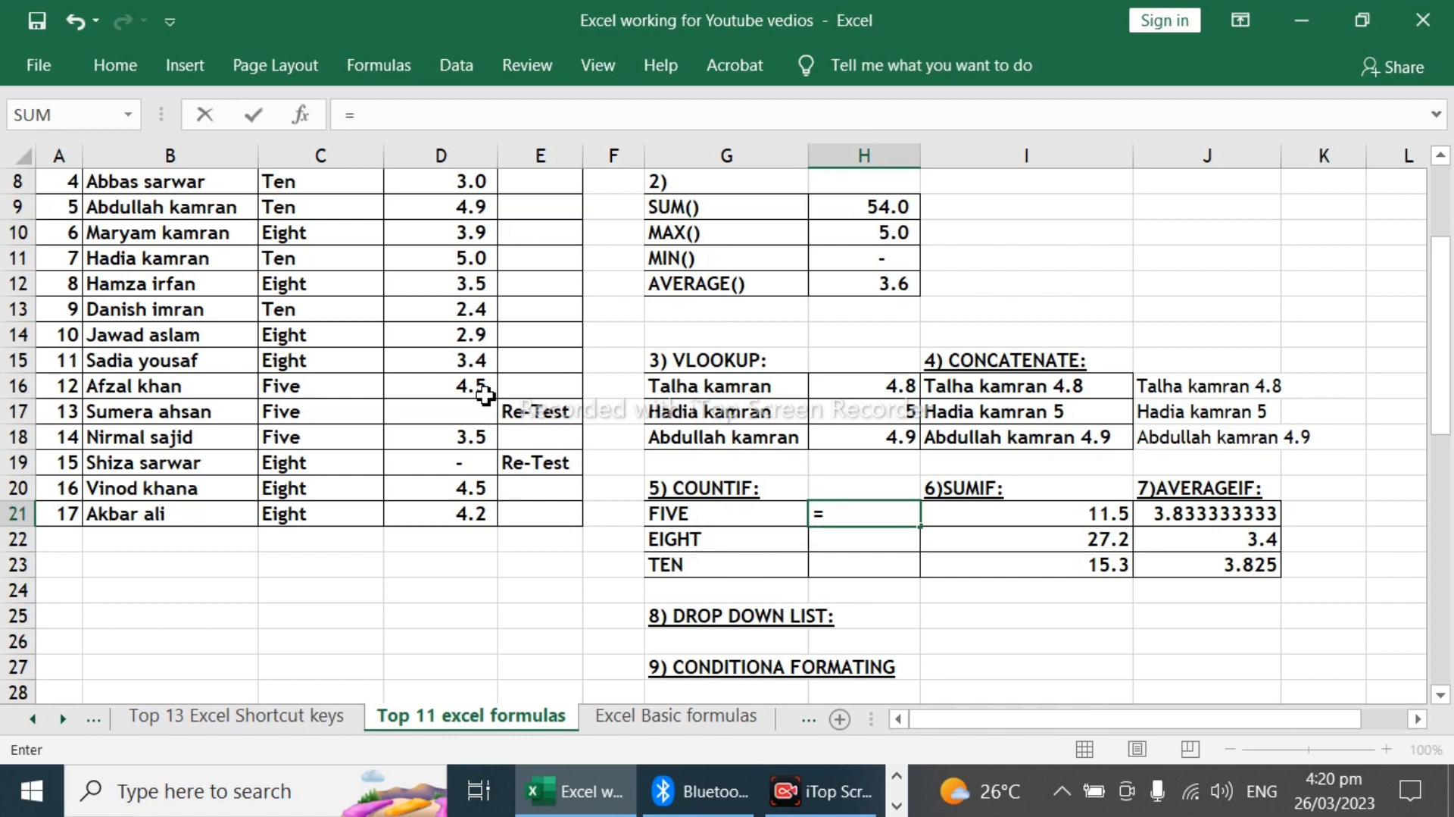
type("count")
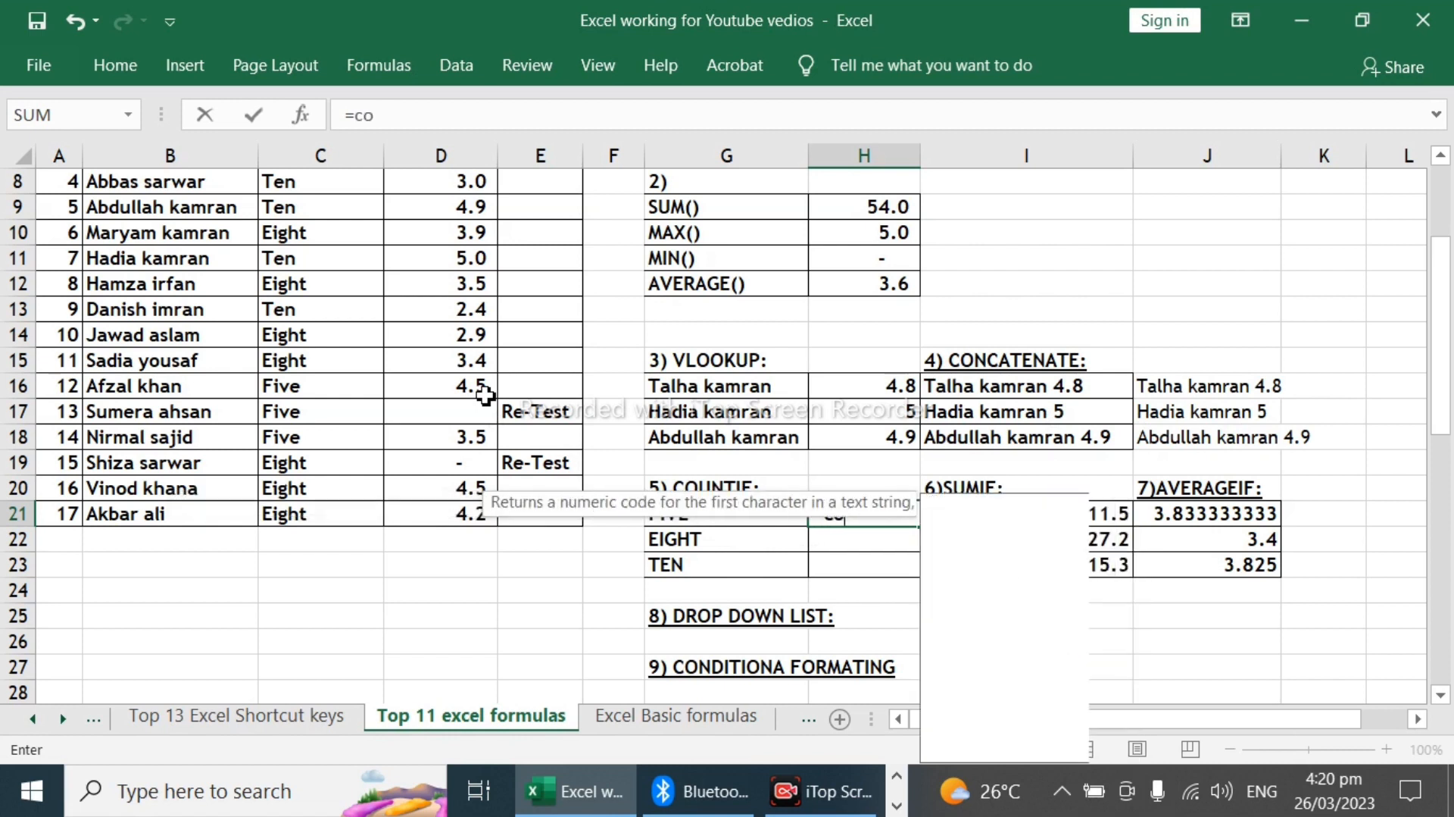
key("Down")
key("Down")
key("Down")
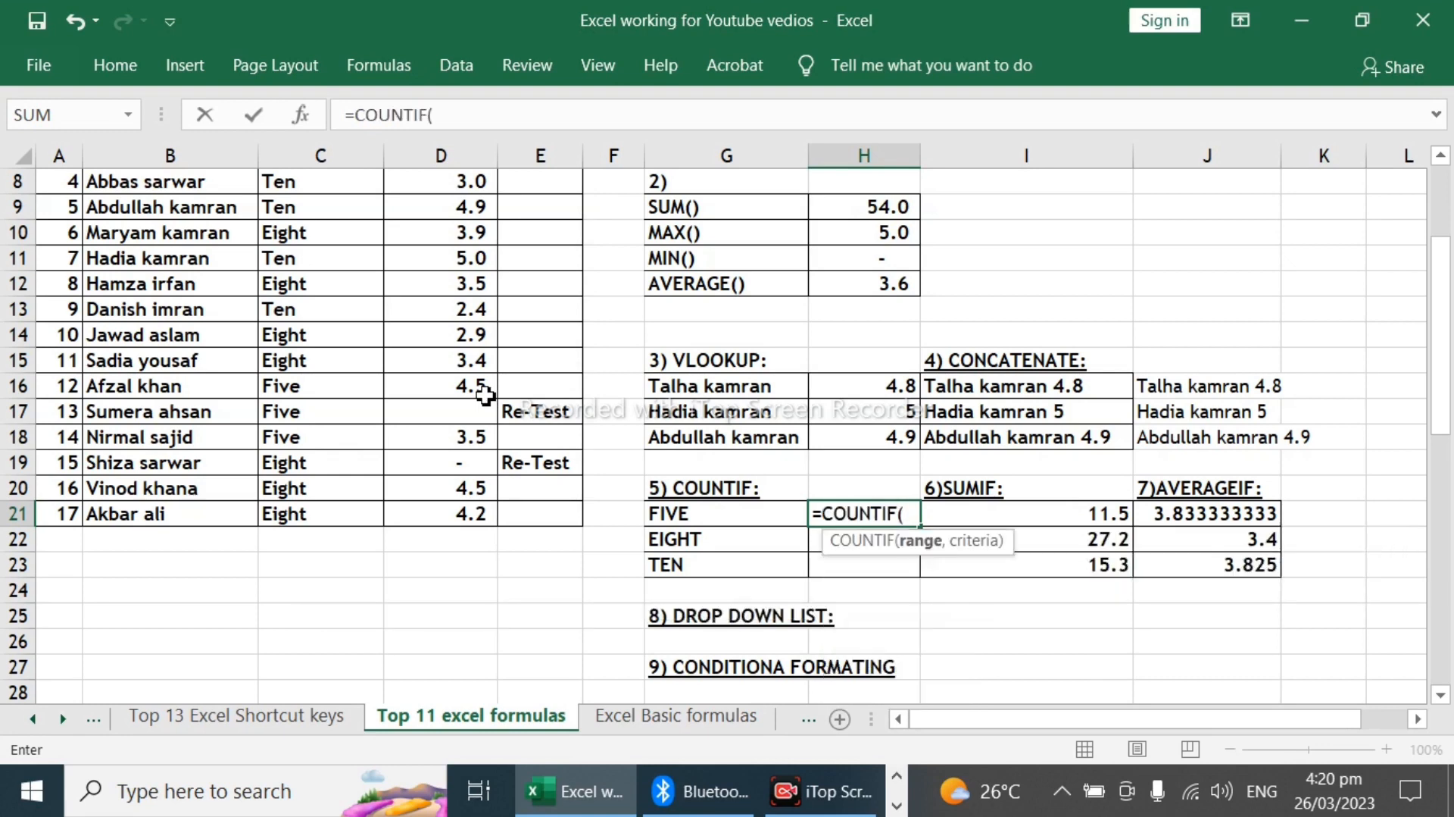
scroll(212, 359, "up", 2)
left_click(312, 288)
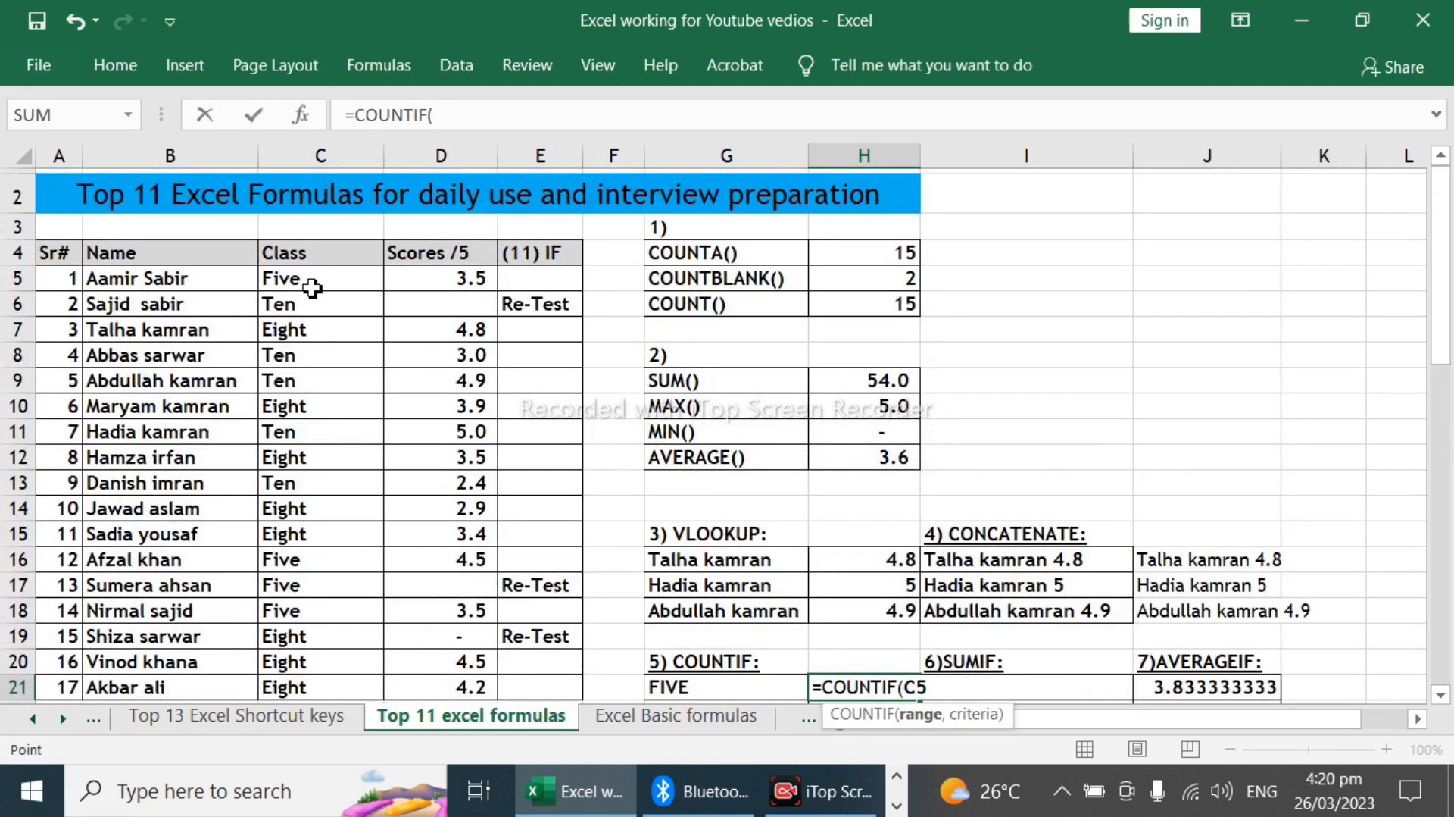
left_click_drag(312, 288, 318, 541)
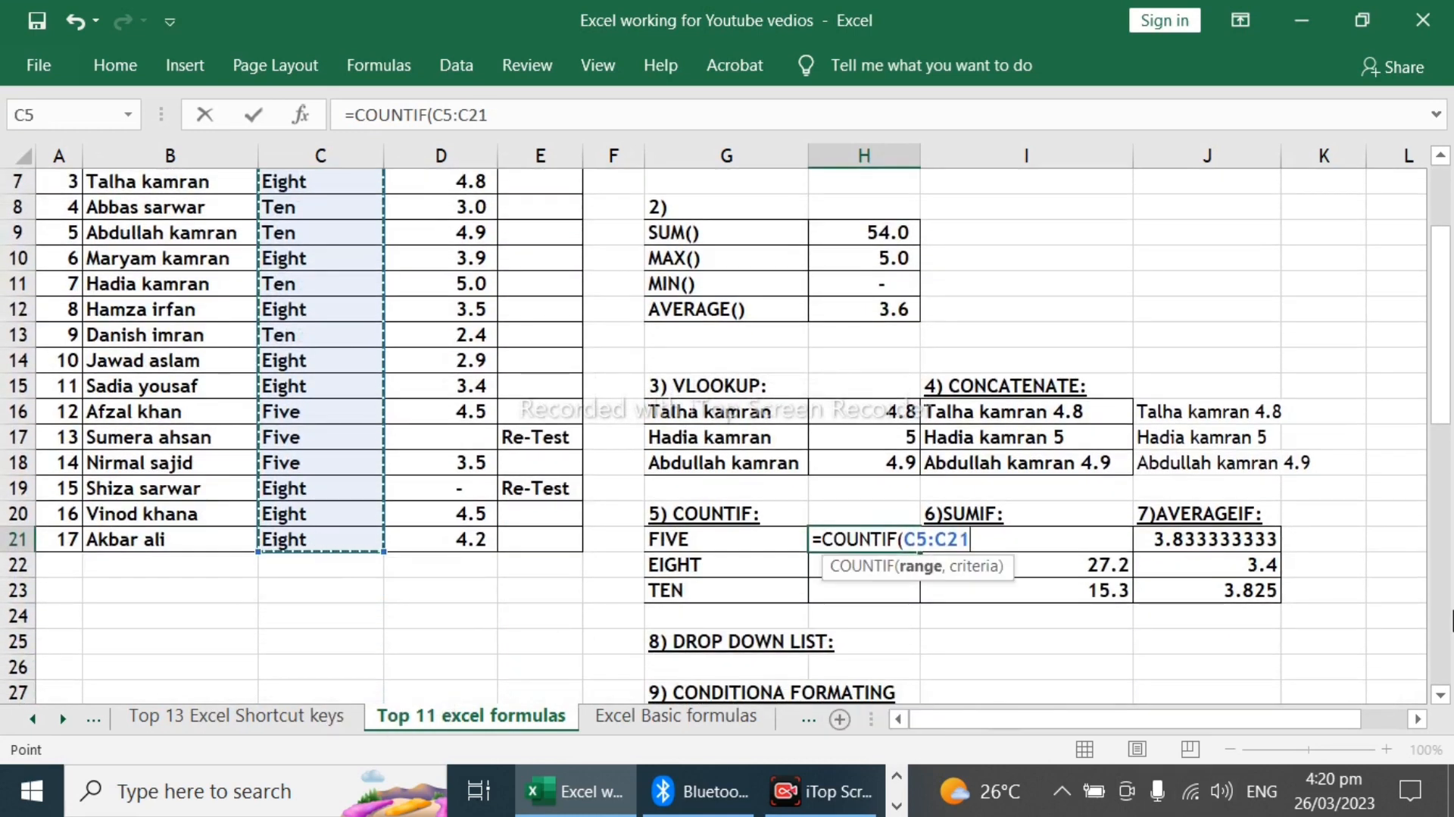
key("F4")
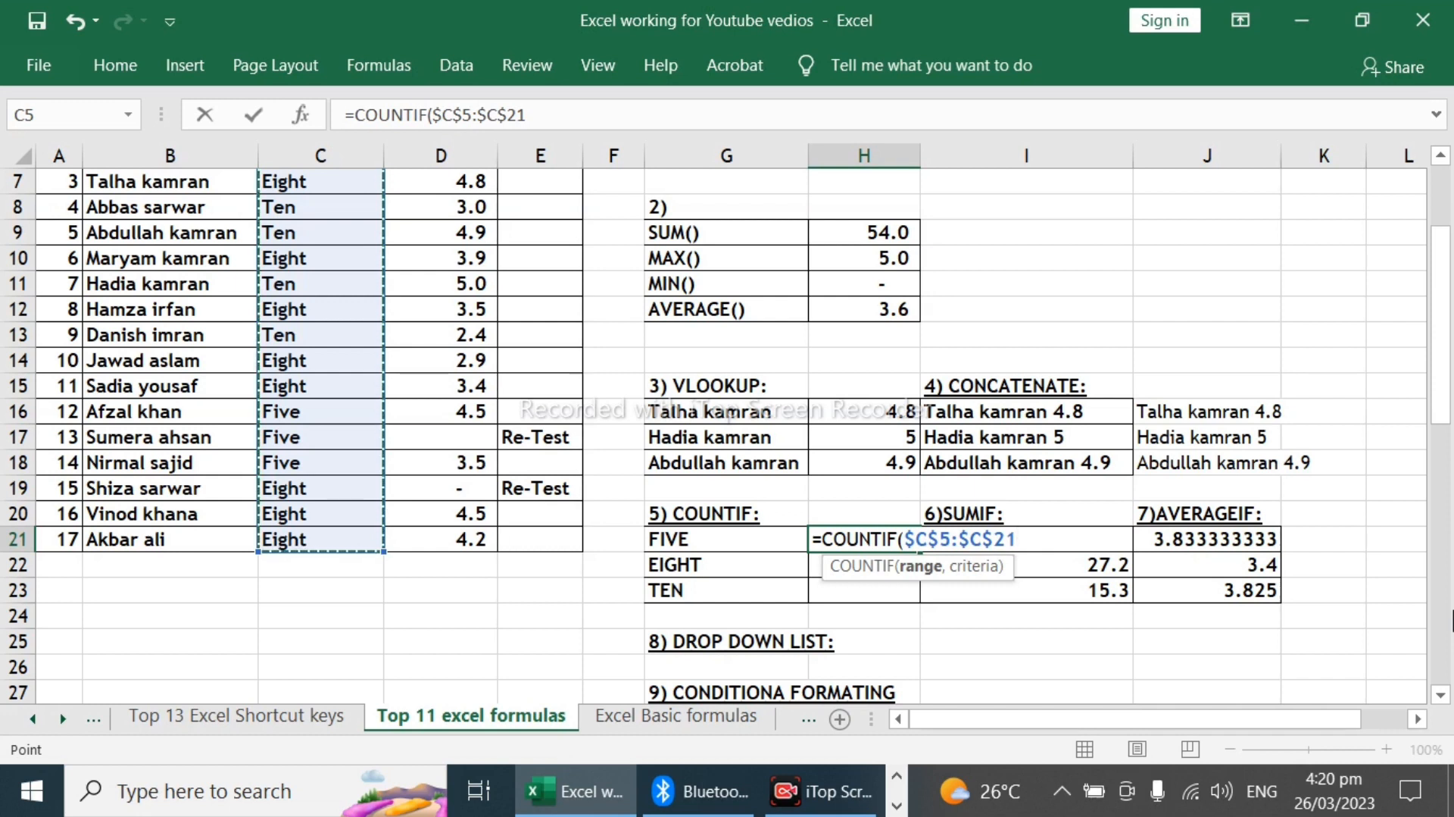
Step: Complete the COUNTIF formula in H21 with the class label in G21 as the criteria
type(",")
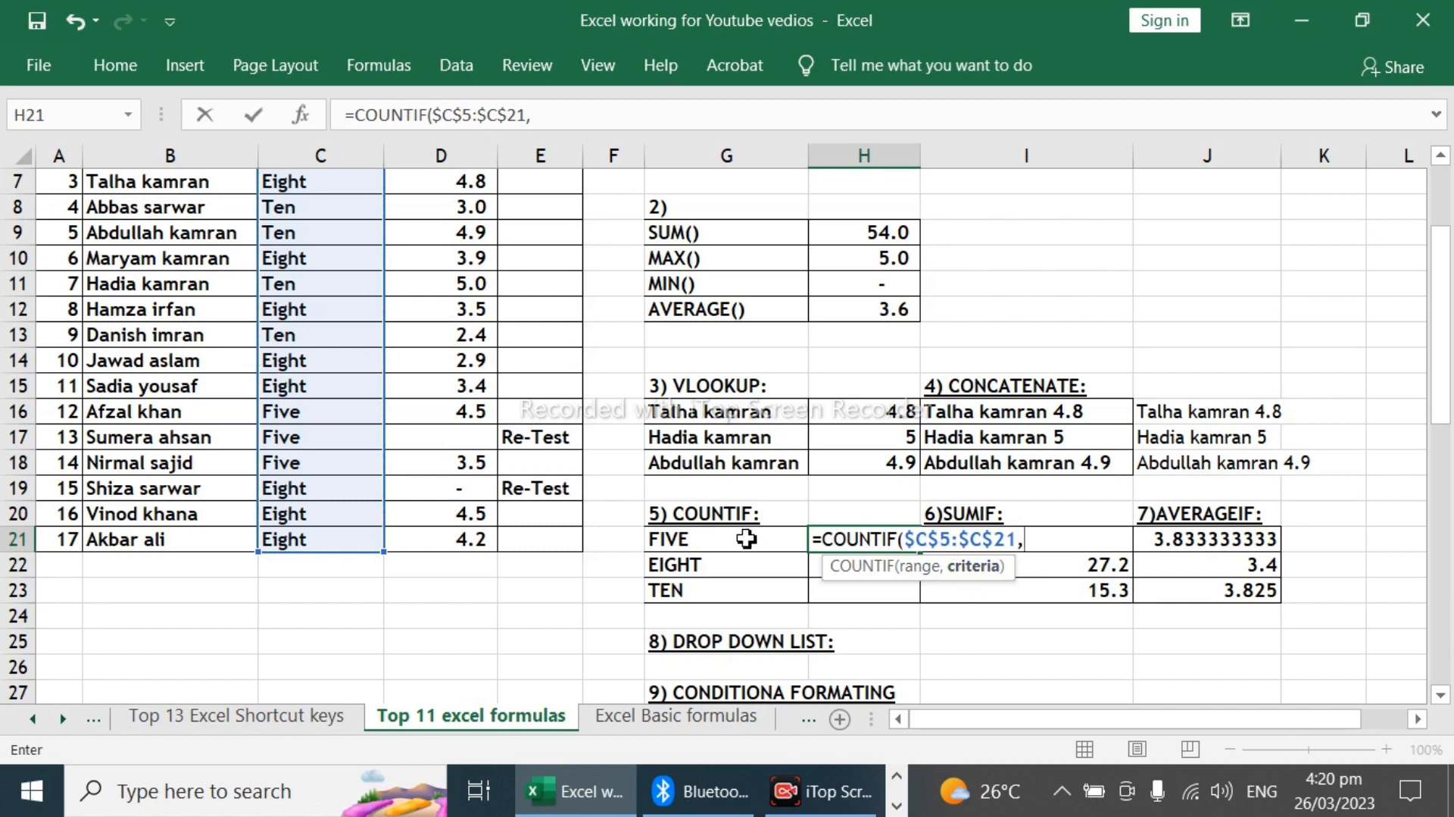
left_click(718, 543)
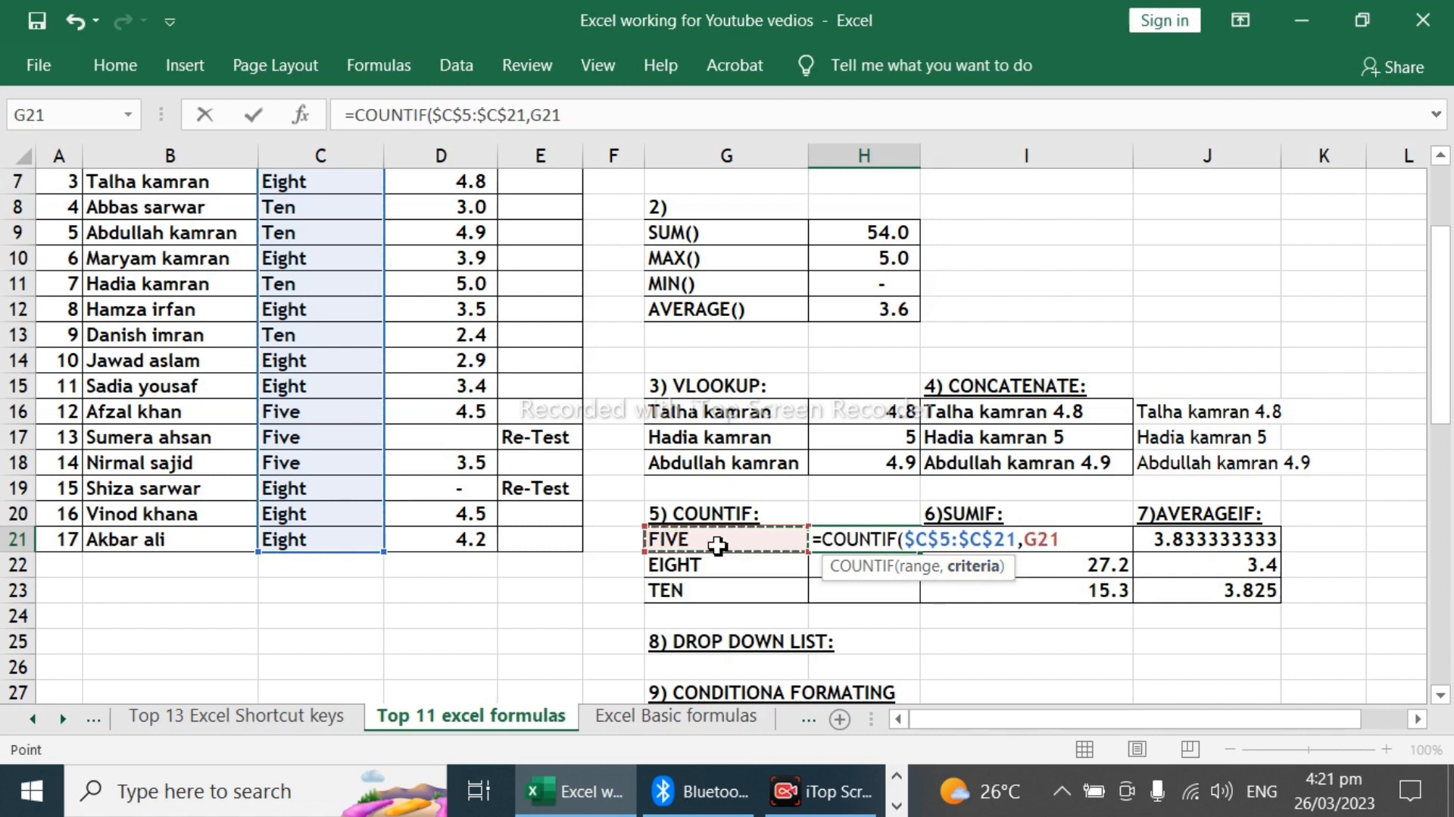
type(")")
key("Return")
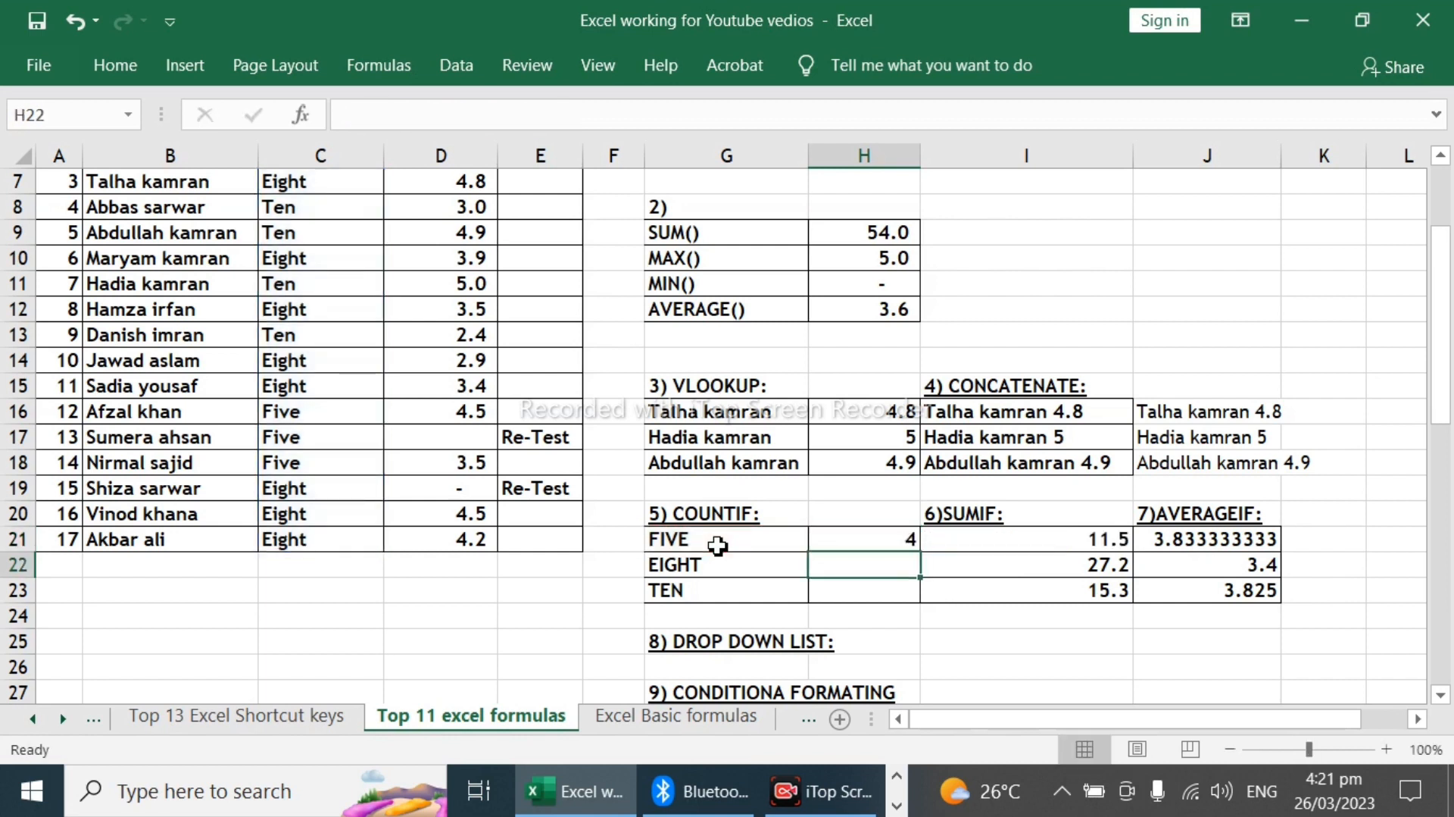
Step: Copy the COUNTIF formula from H21 into H22:H23 and check the copied formulas
key("Up")
key("ctrl+c")
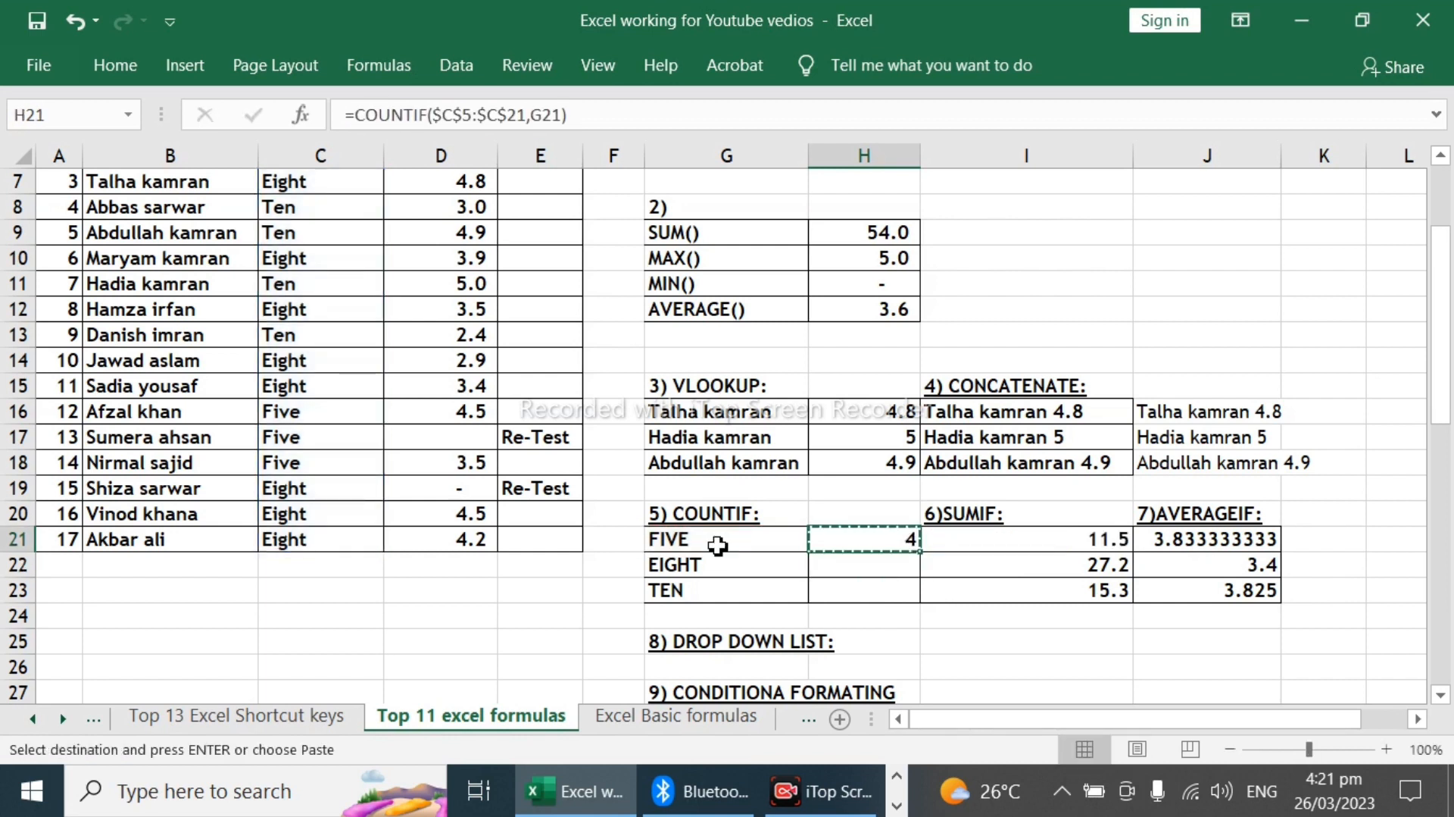
key("shift+Down")
key("shift+Down")
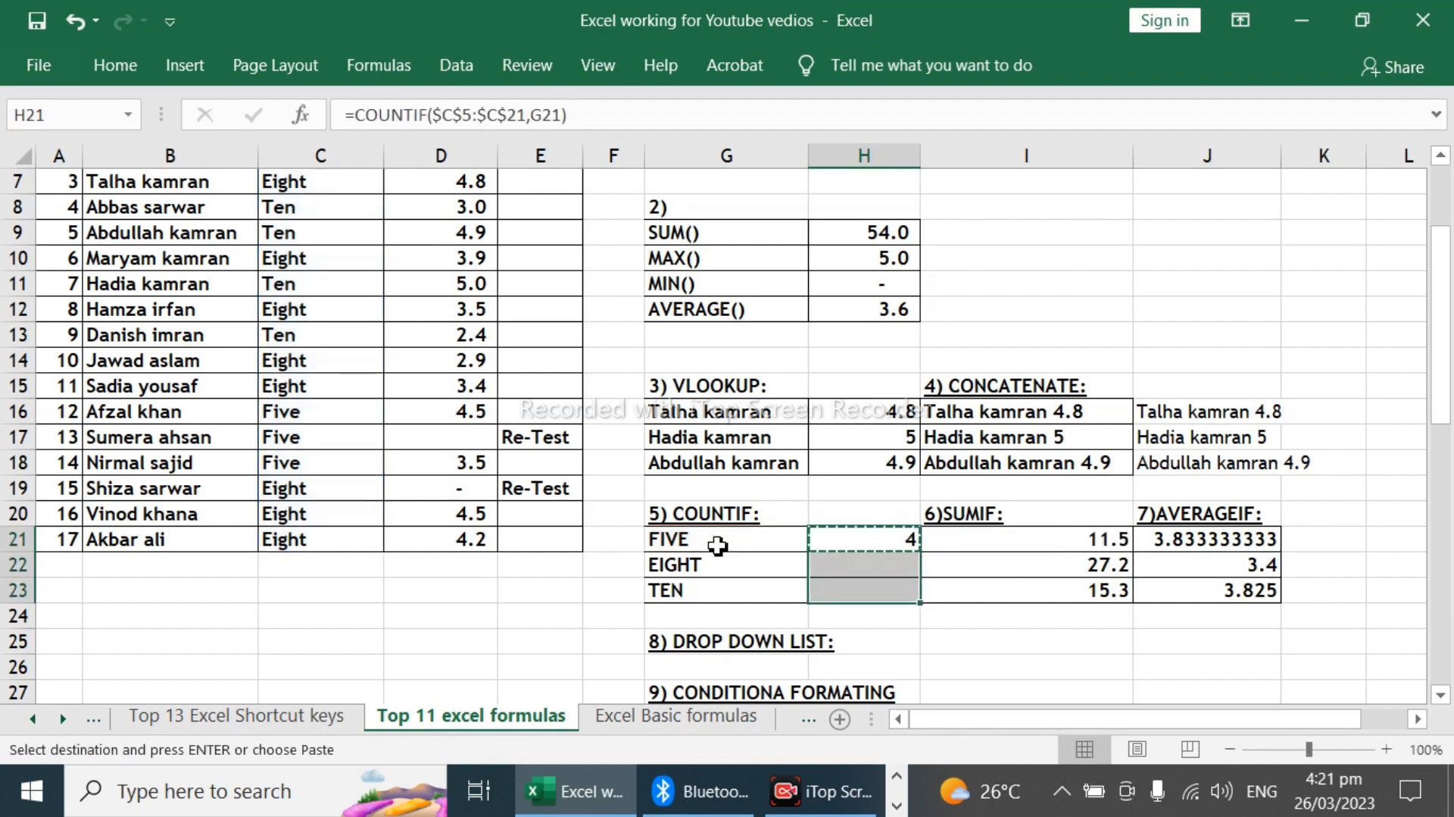
key("ctrl+v")
key("Down")
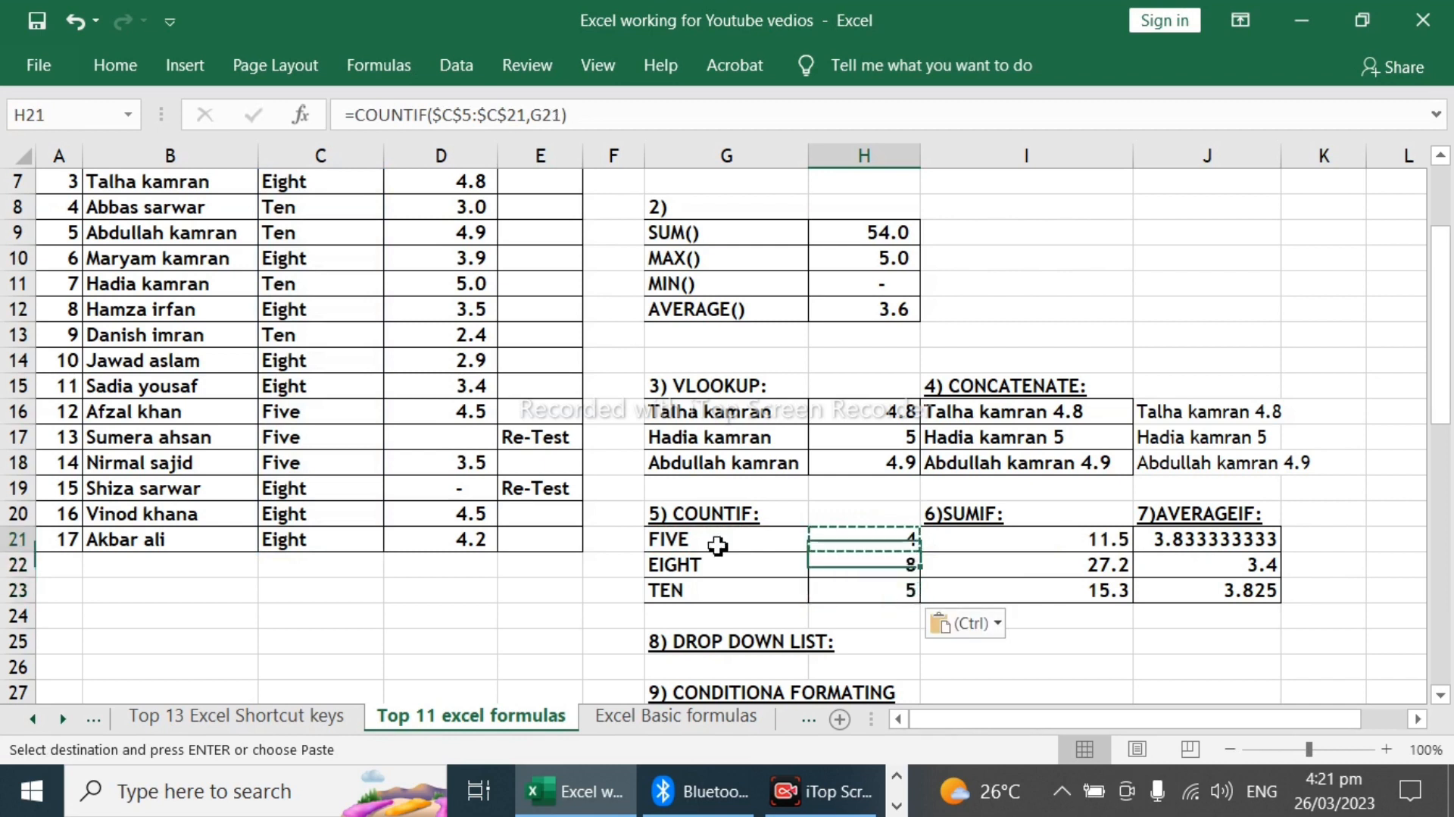
key("Down")
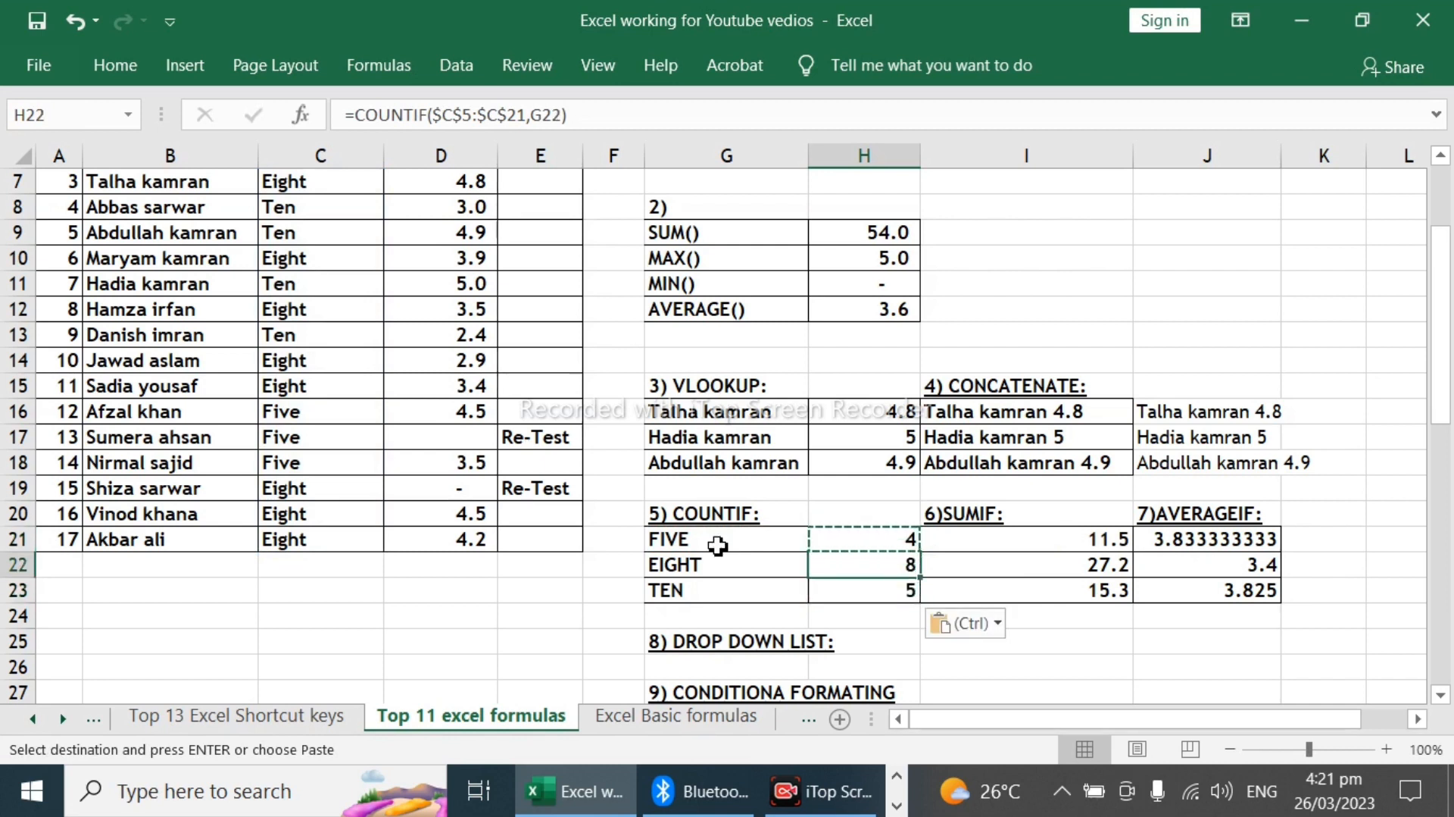
key("Down")
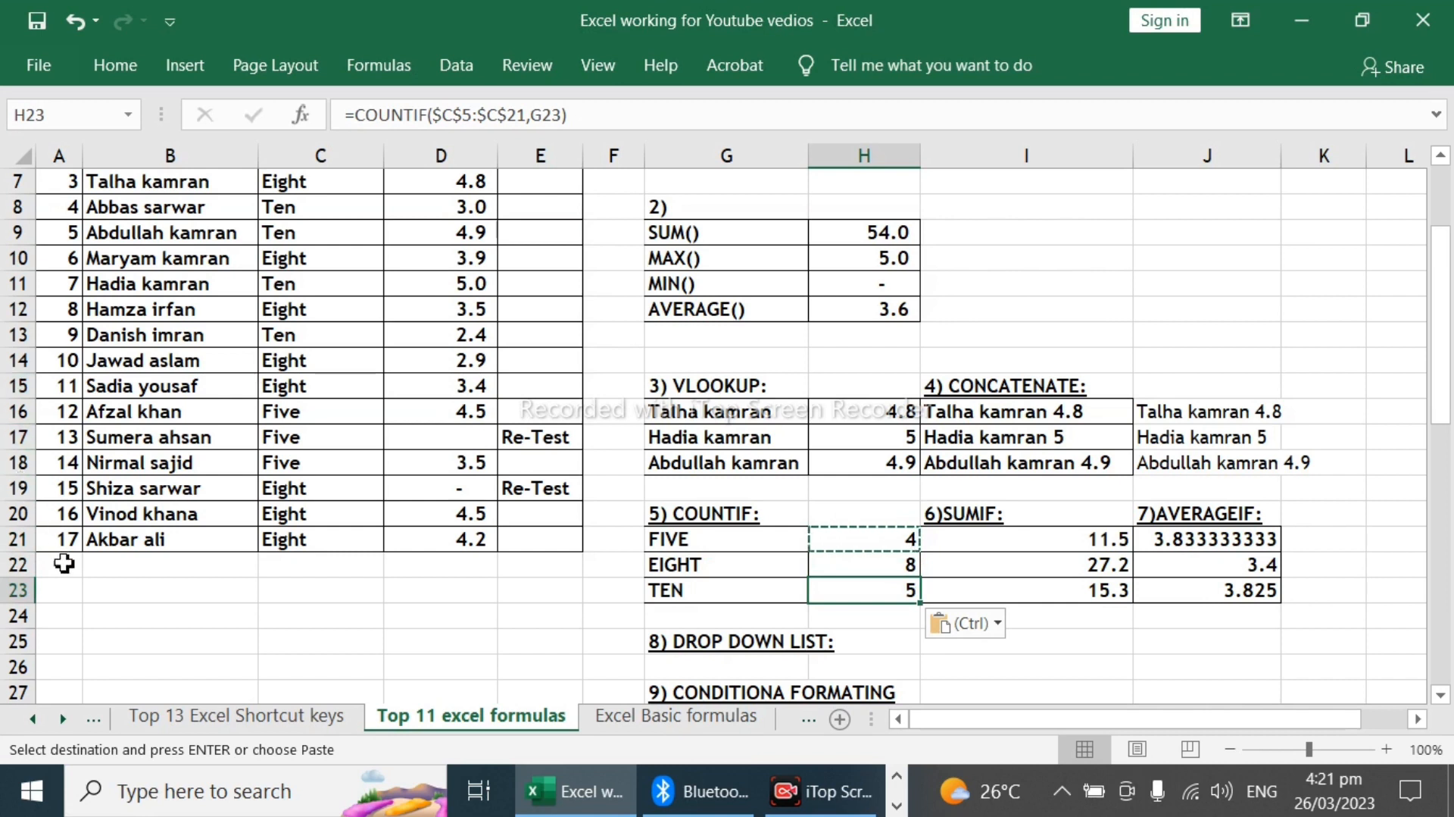
Step: Clear the existing SUMIF results in I21:I23
left_click(1015, 537)
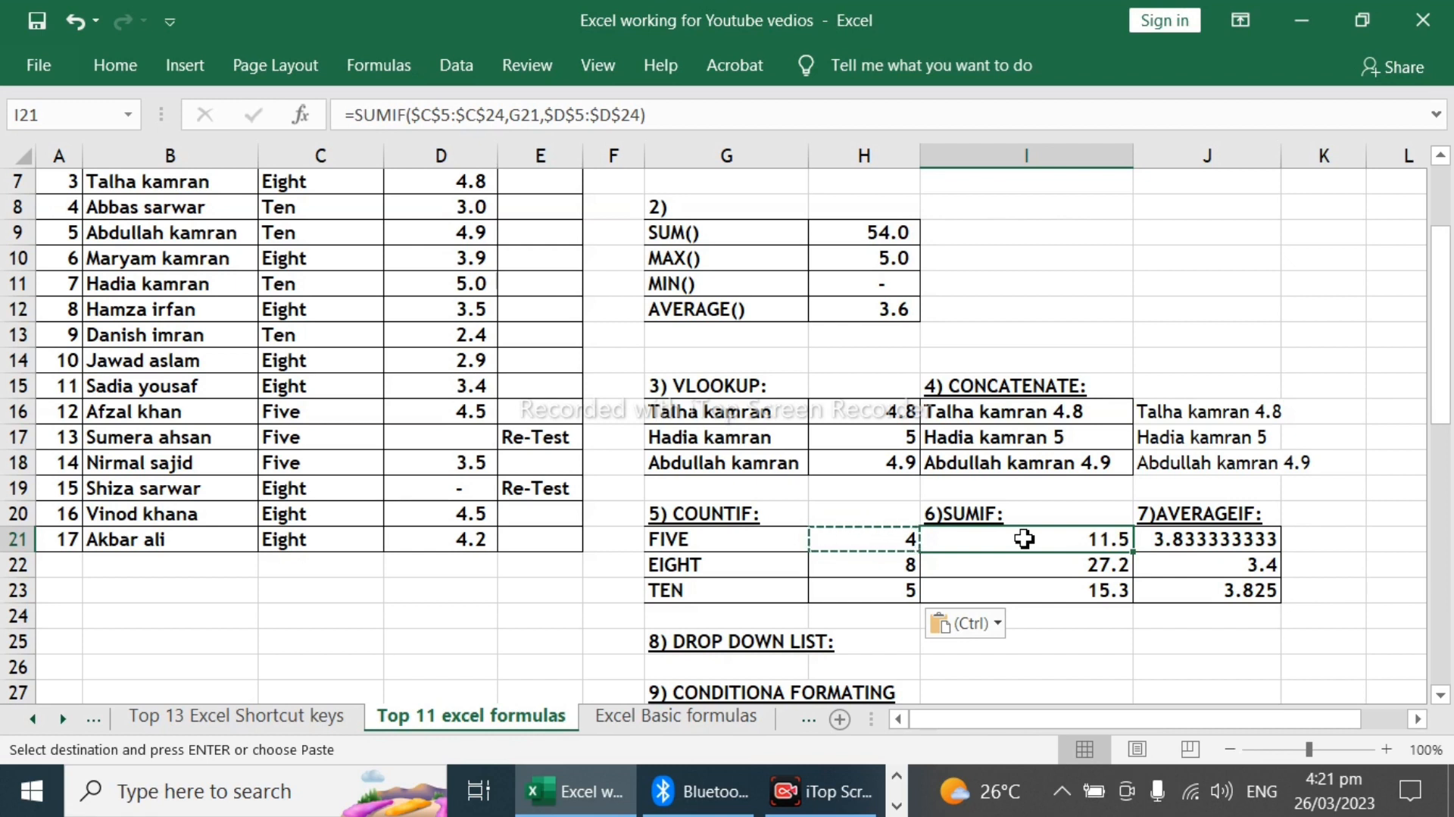
key("shift+Down")
key("shift+Down")
key("Delete")
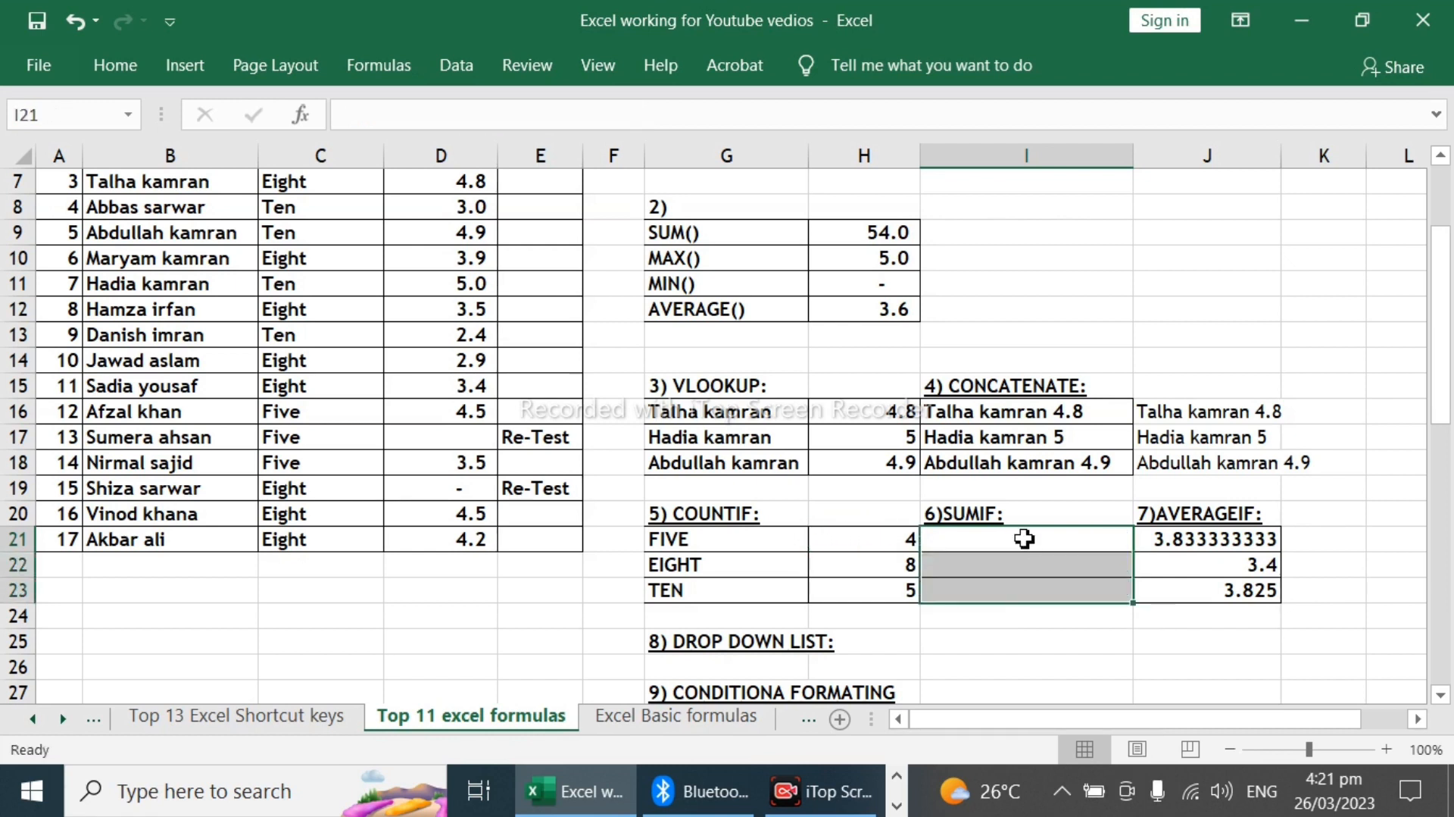
Step: Start a SUMIF formula in I21 with the class column $C$5:$C$21 as an absolute range
key("Up")
key("Down")
type("=")
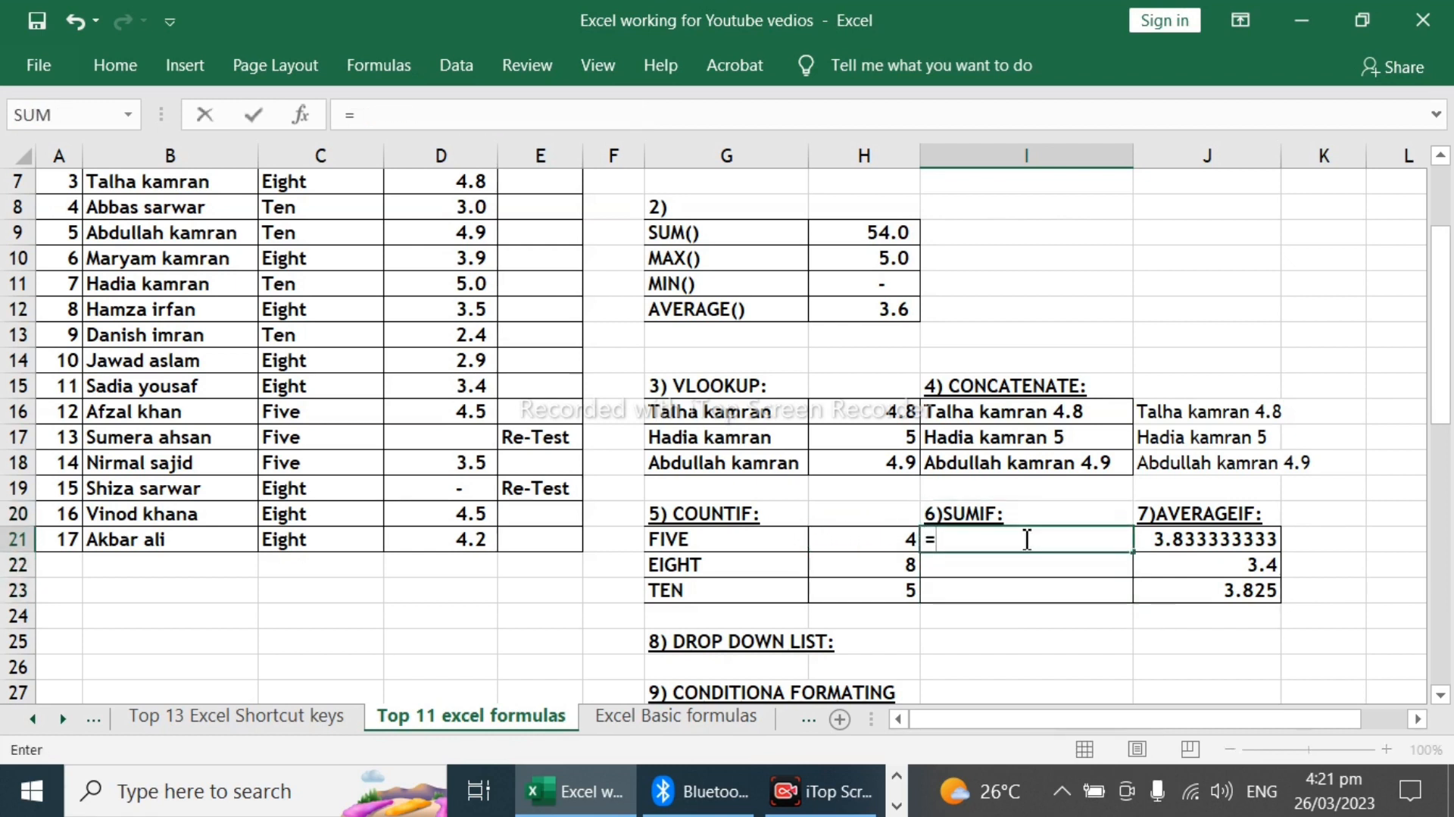
type("sum")
key("Down")
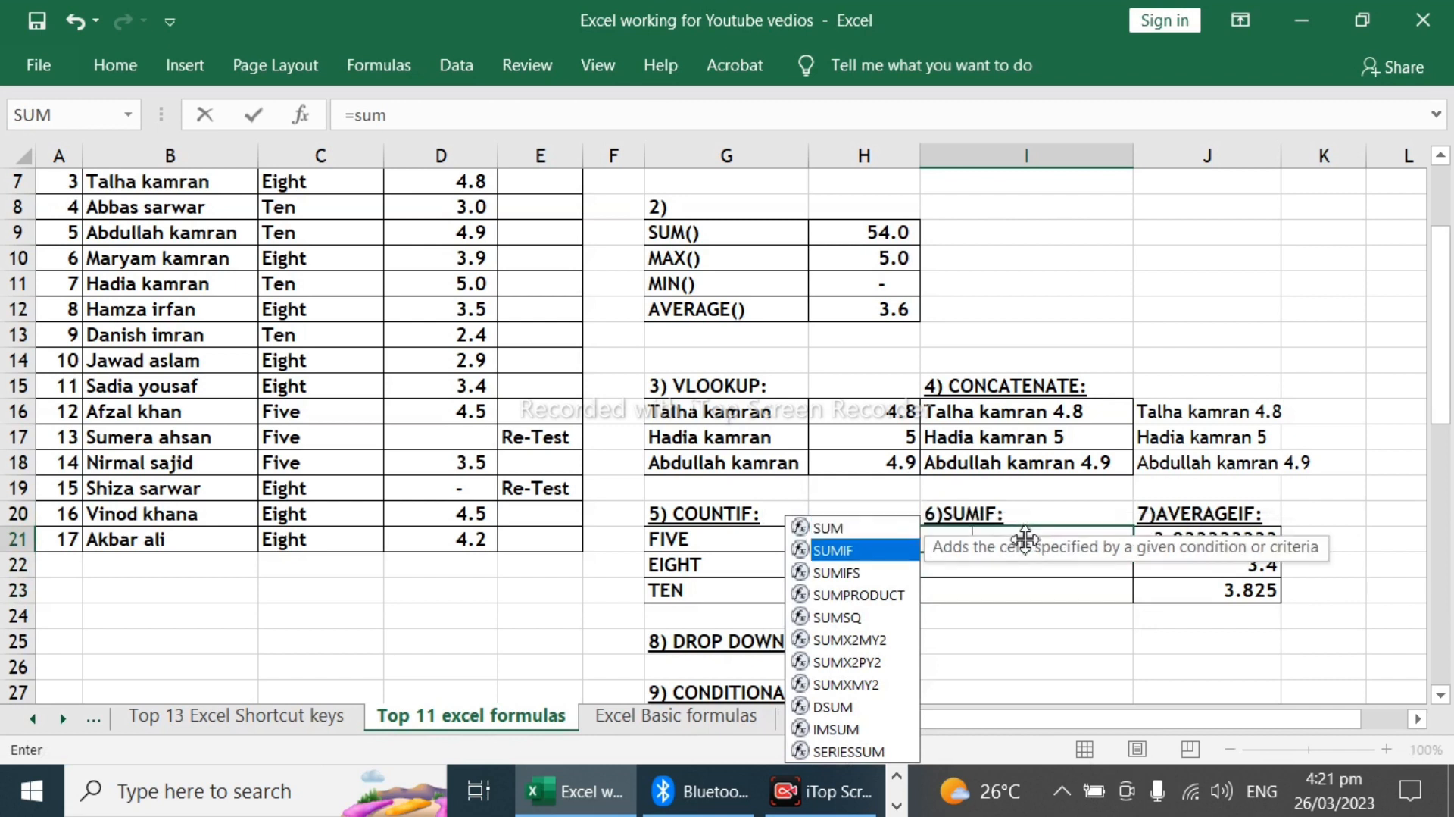
key("Tab")
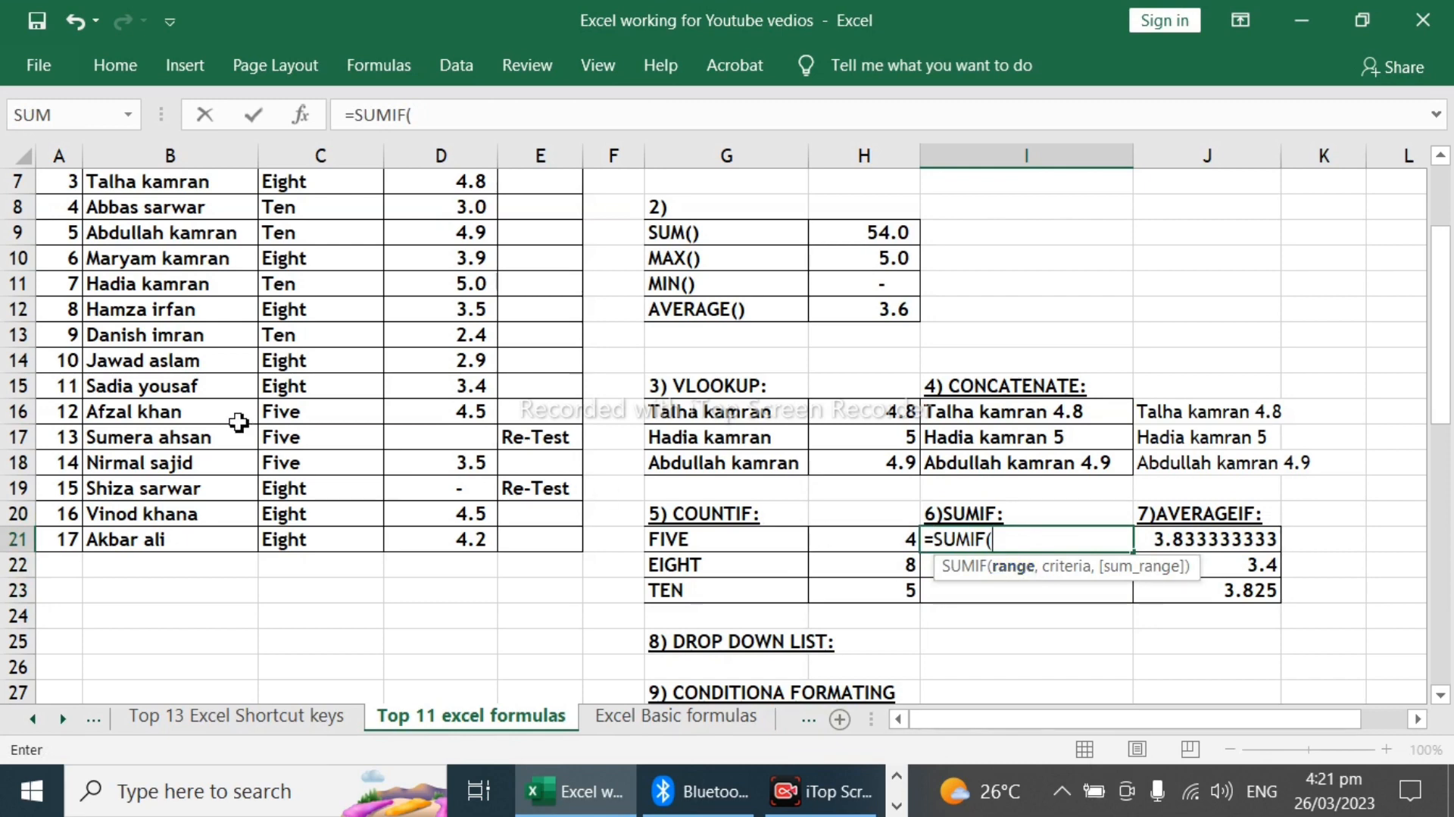
scroll(207, 384, "up", 2)
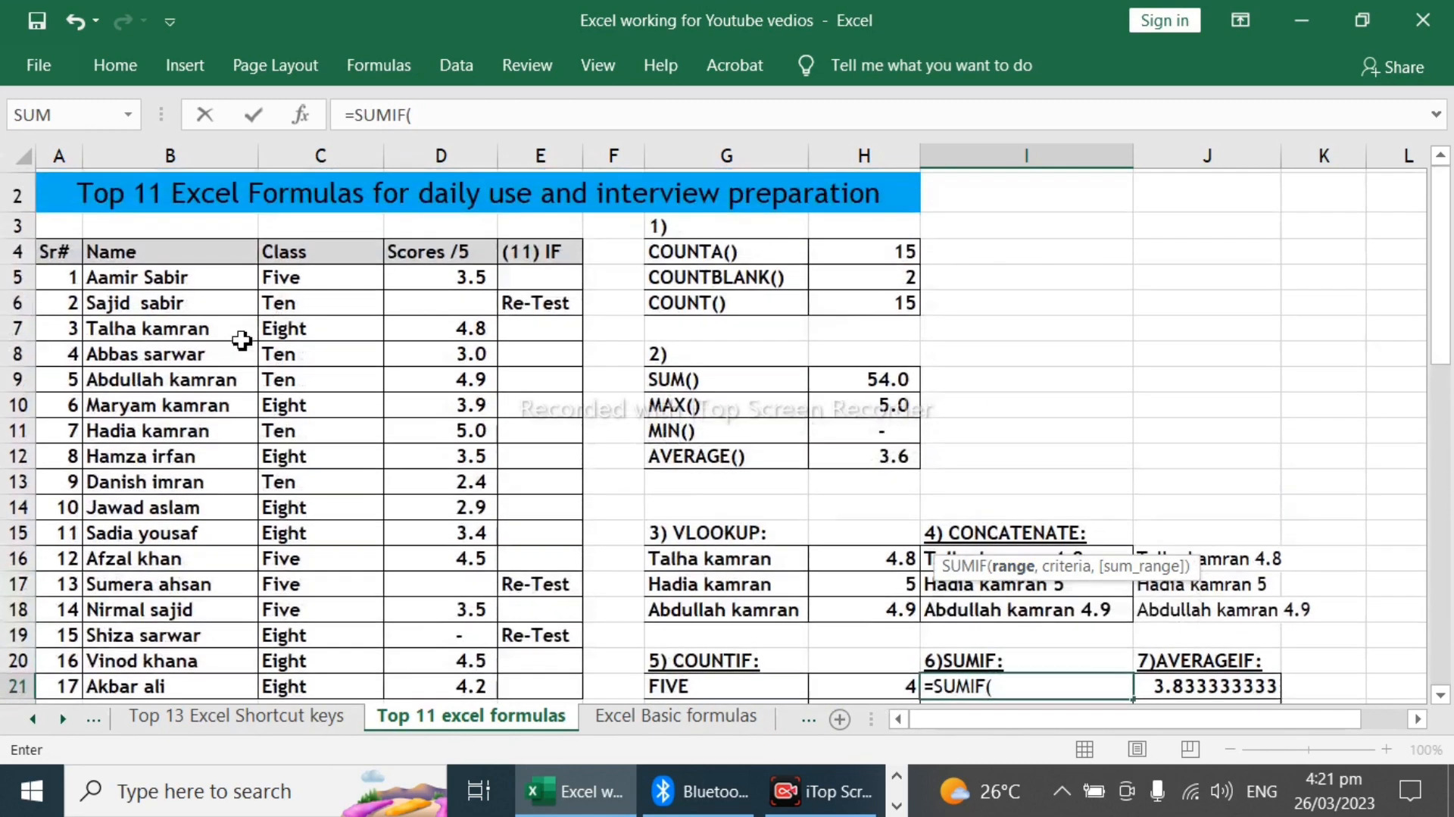
left_click_drag(168, 280, 220, 584)
left_click_drag(314, 279, 335, 542)
key("F4")
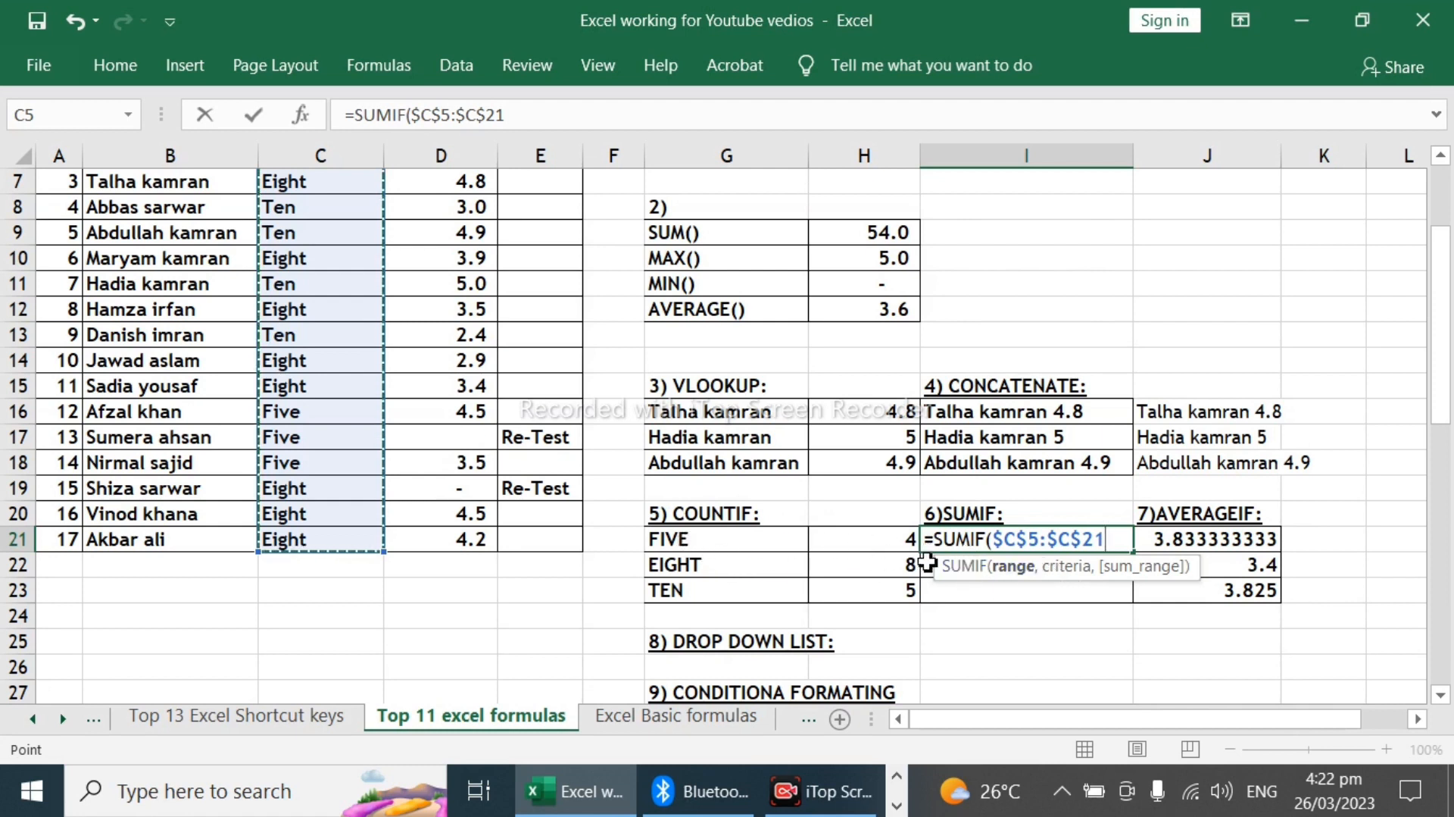
Step: Complete the SUMIF formula in I21 with G21 as criteria and the scores $D$5:$D$21 as absolute sum range
type(",")
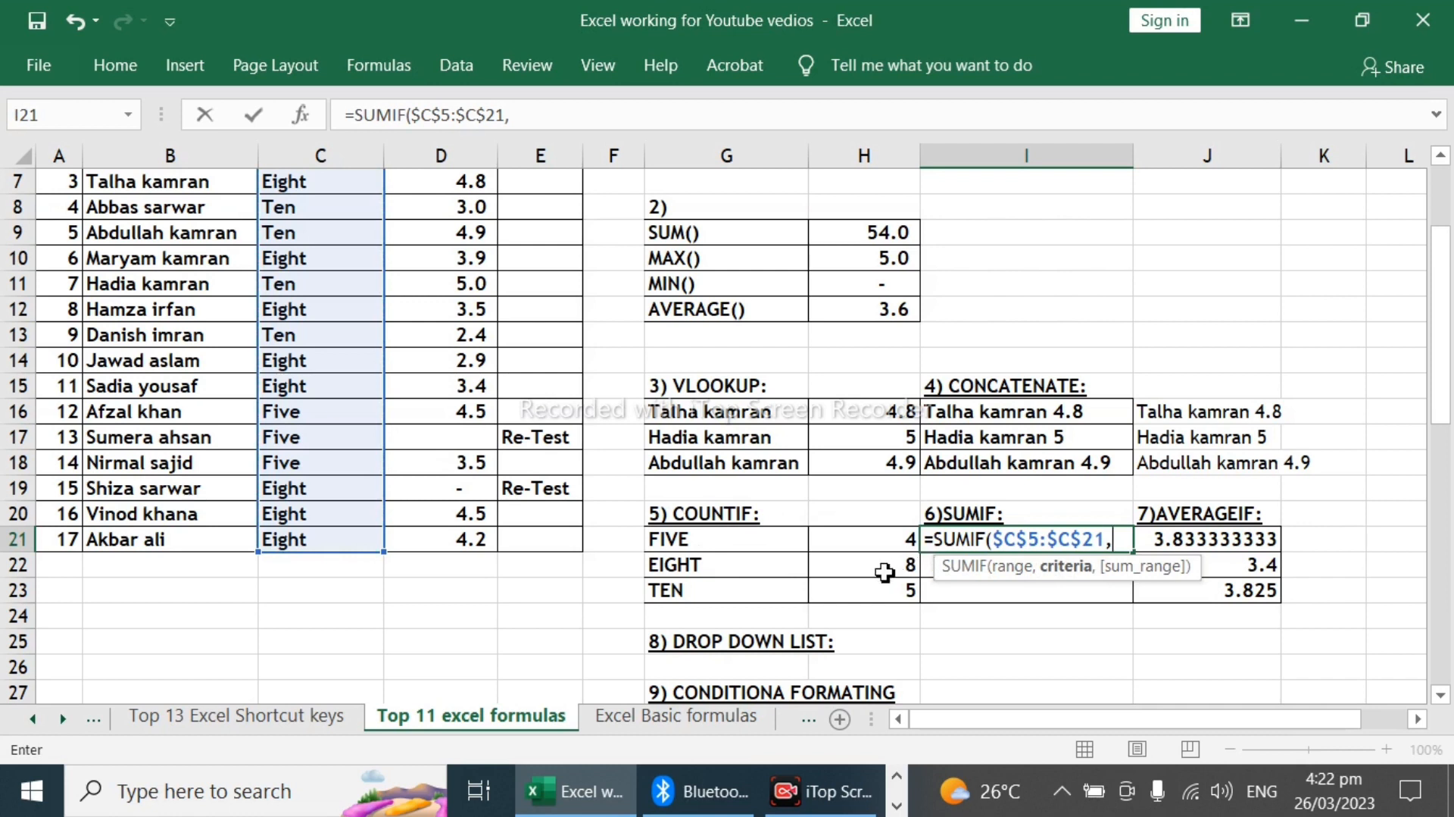
left_click(748, 541)
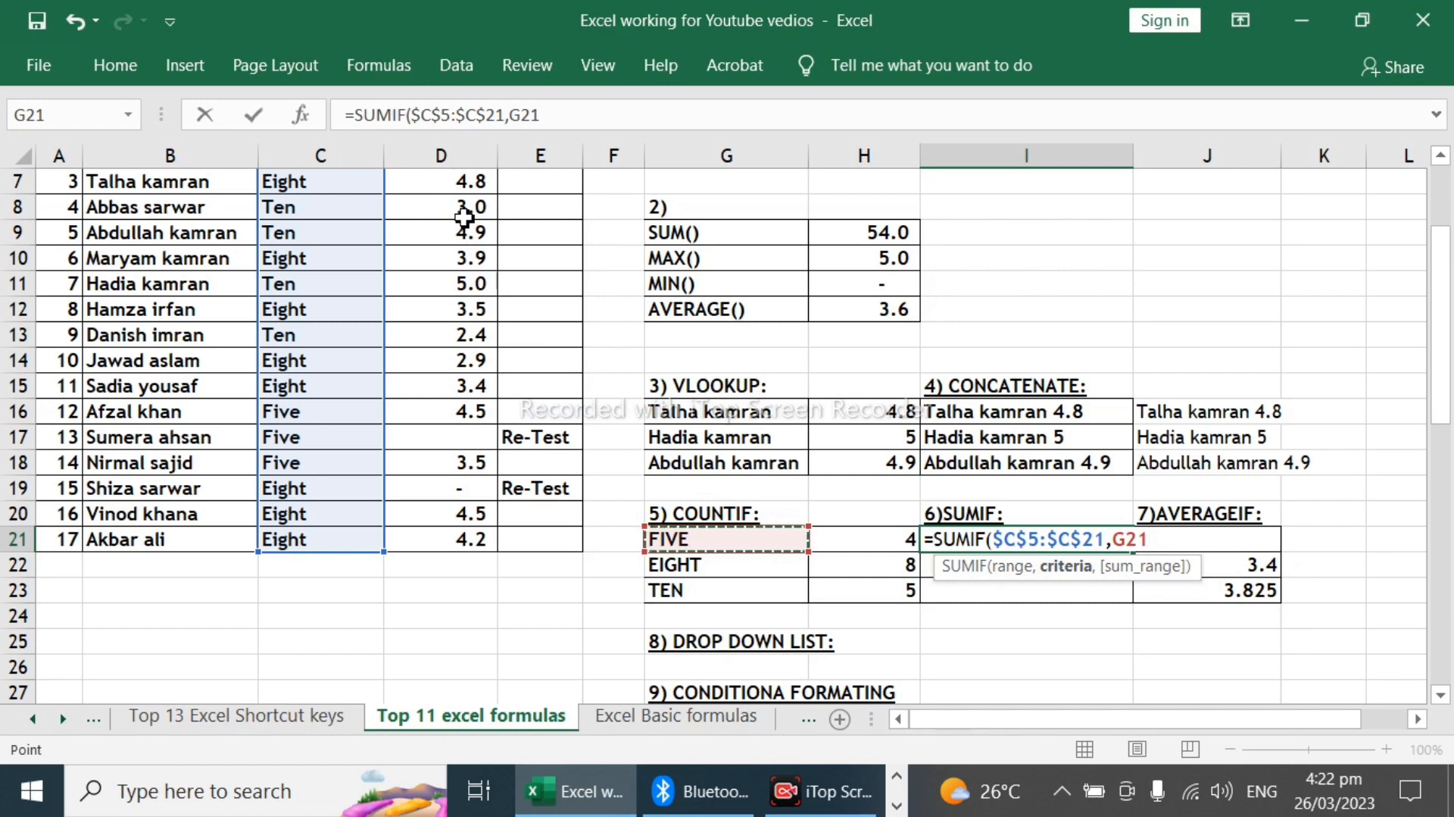
type(",")
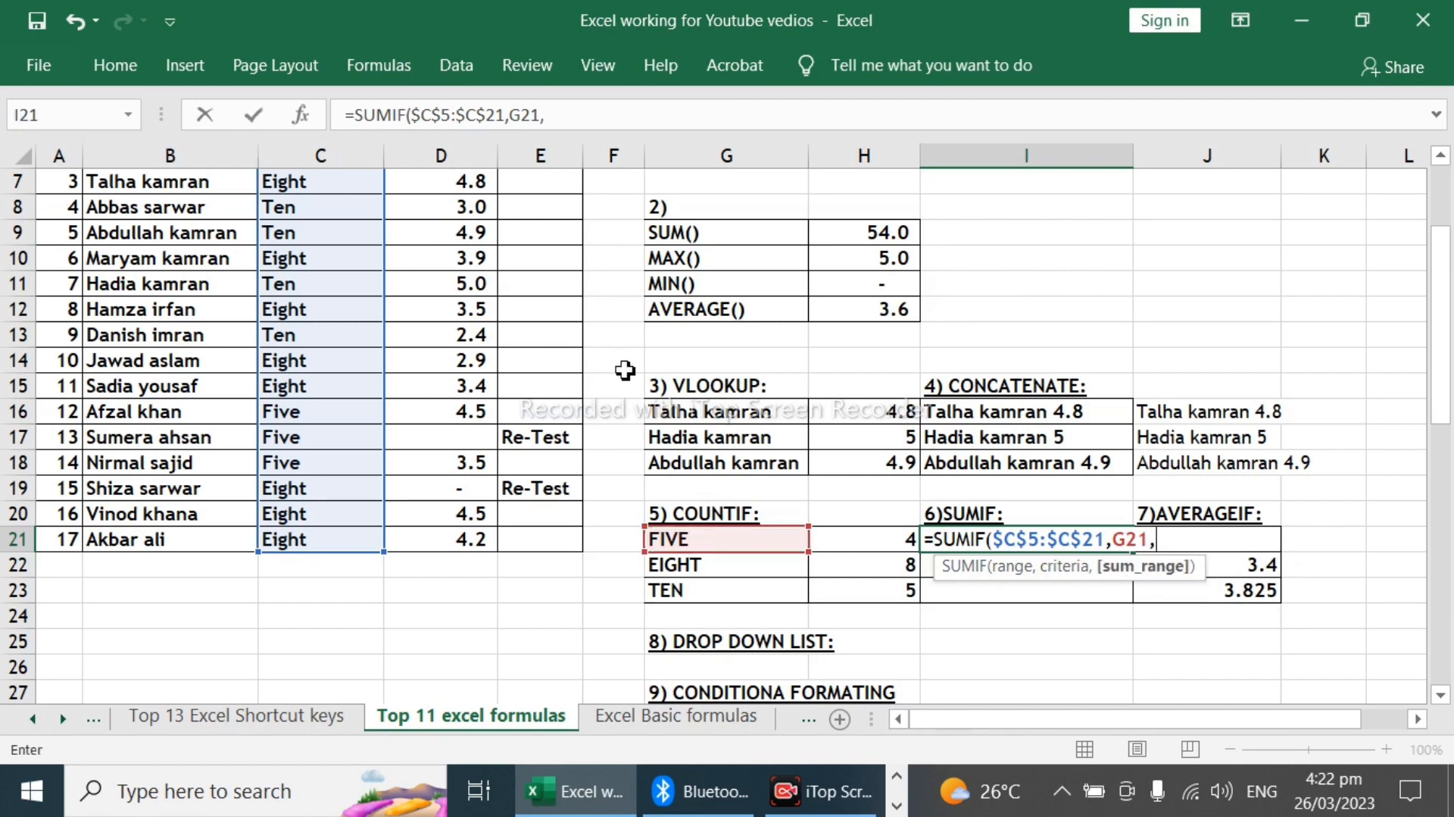
scroll(422, 389, "up", 2)
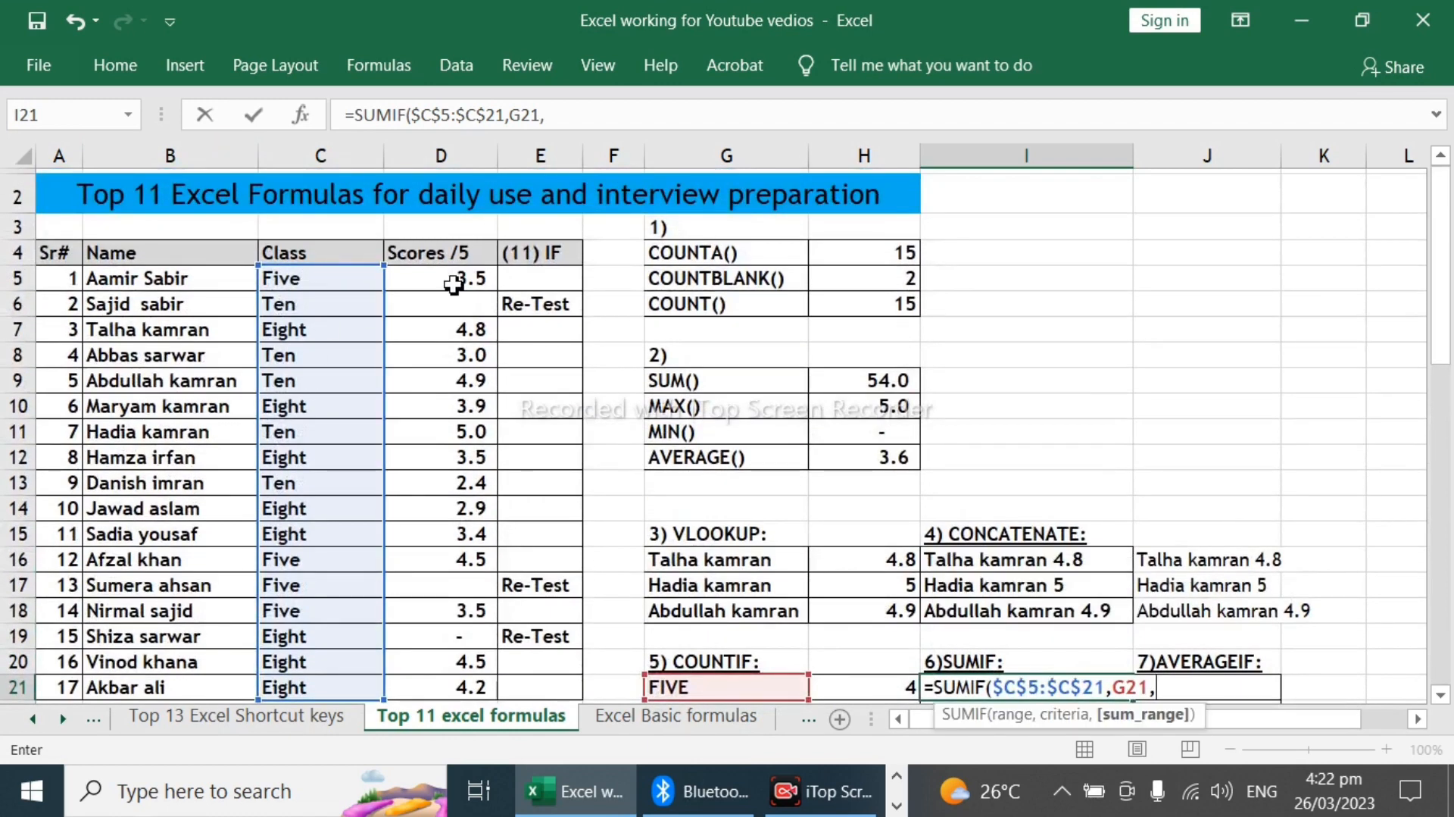
left_click_drag(475, 282, 456, 539)
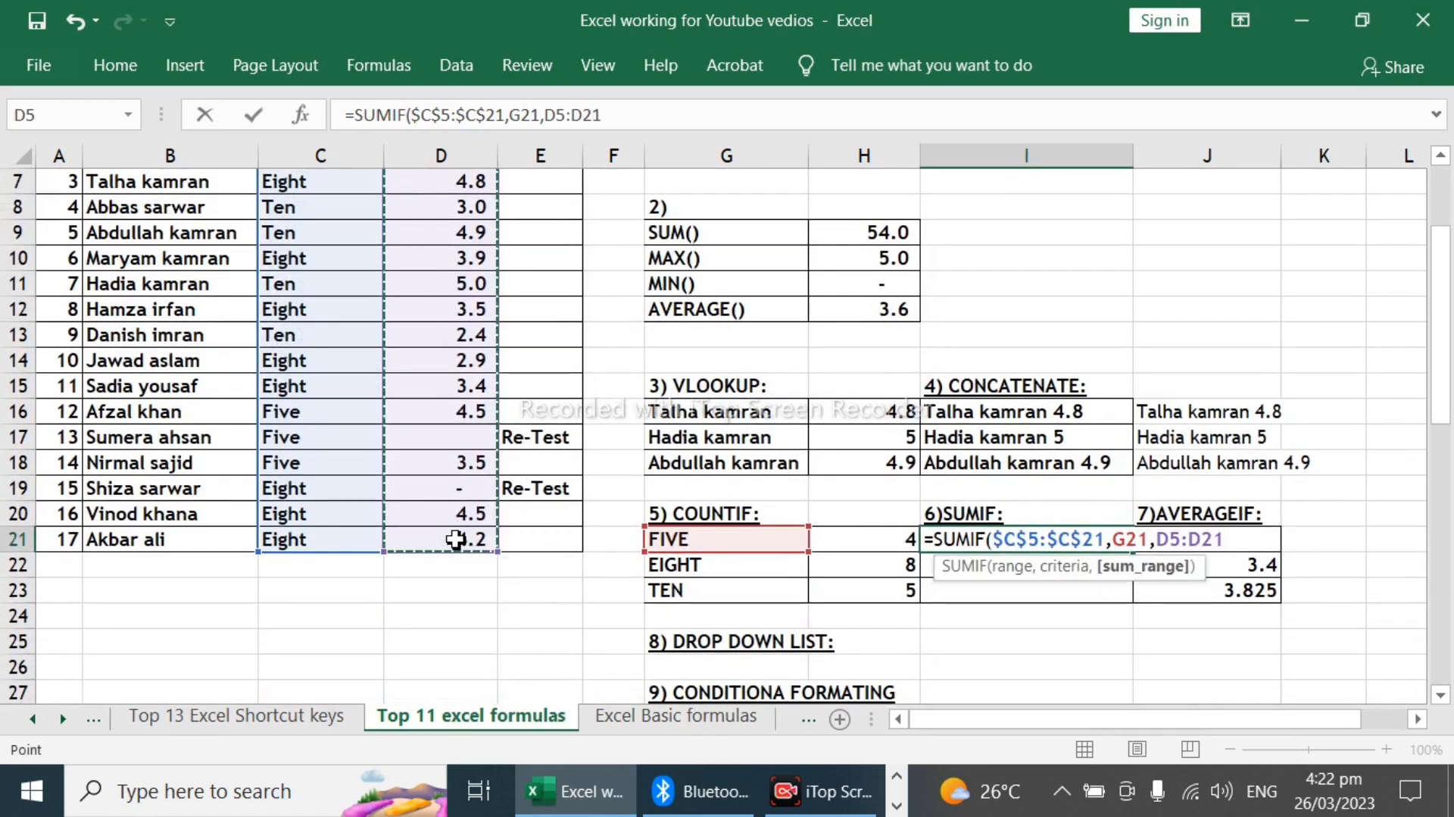
key("F4")
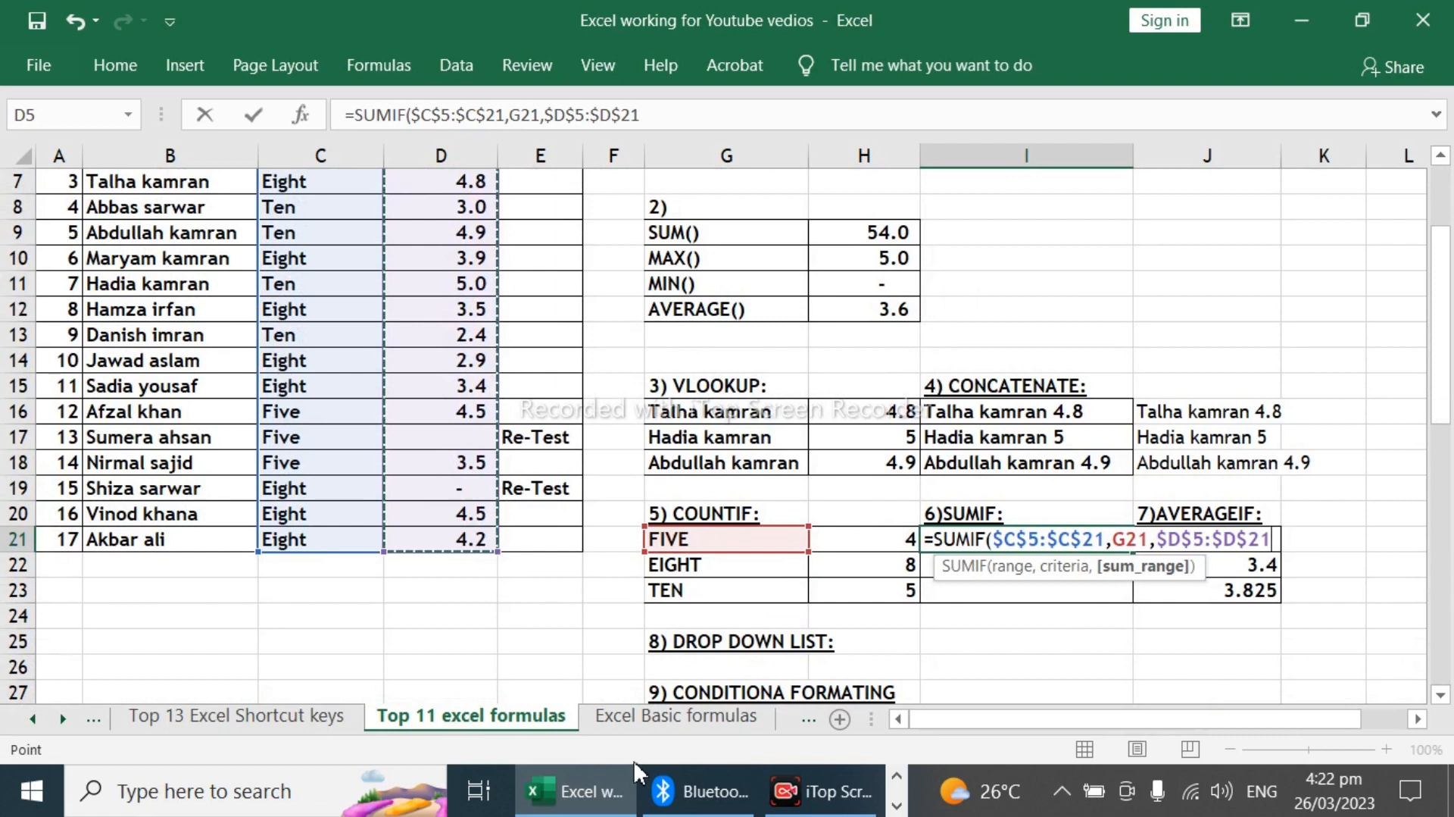
type(")")
key("ctrl+Return")
key("Return")
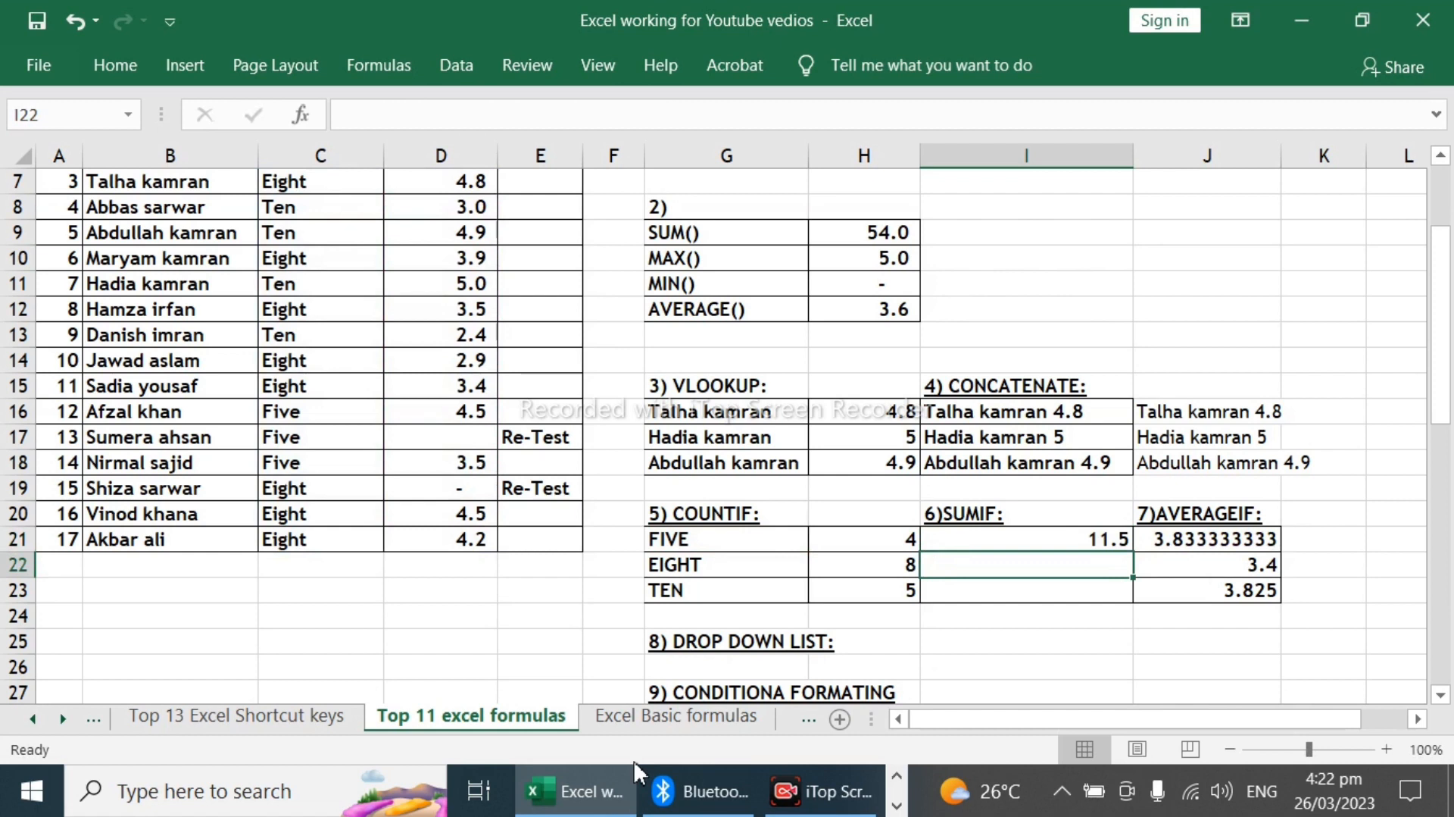
Step: Copy the SUMIF formula from I21 into I22:I23
key("Up")
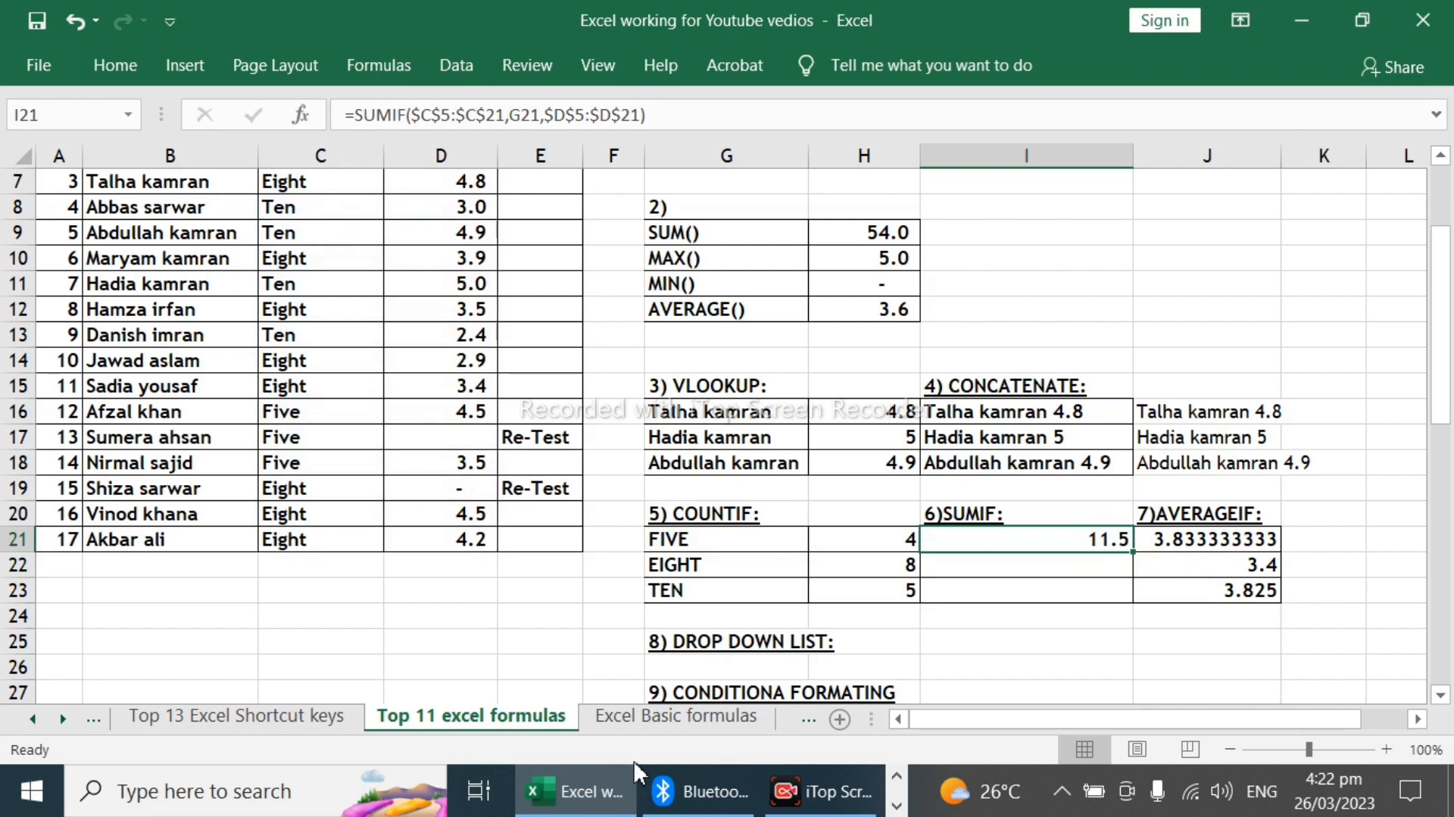
key("ctrl+c")
key("shift+Down")
key("shift+Down")
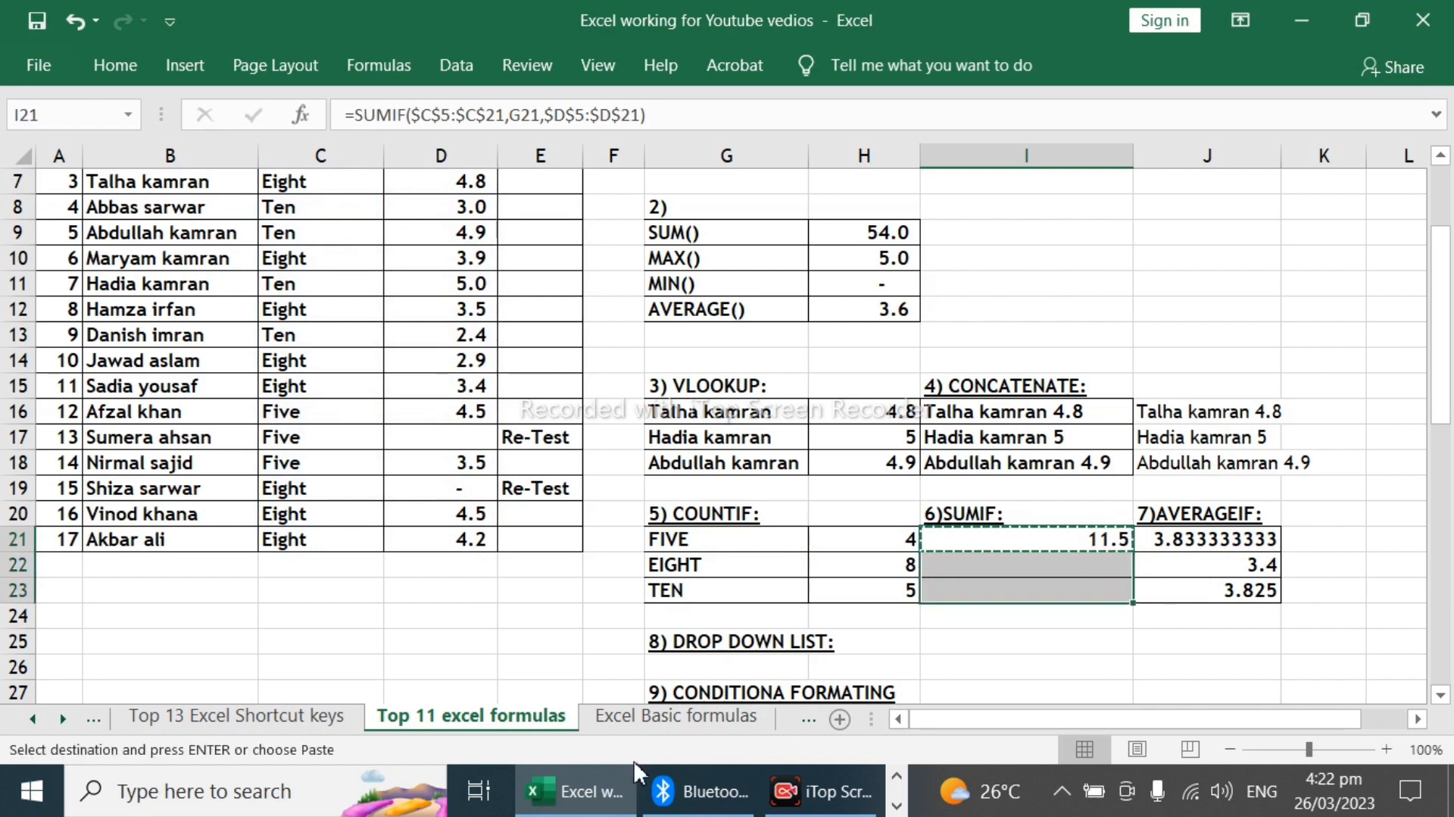
key("ctrl+v")
key("Down")
key("Down")
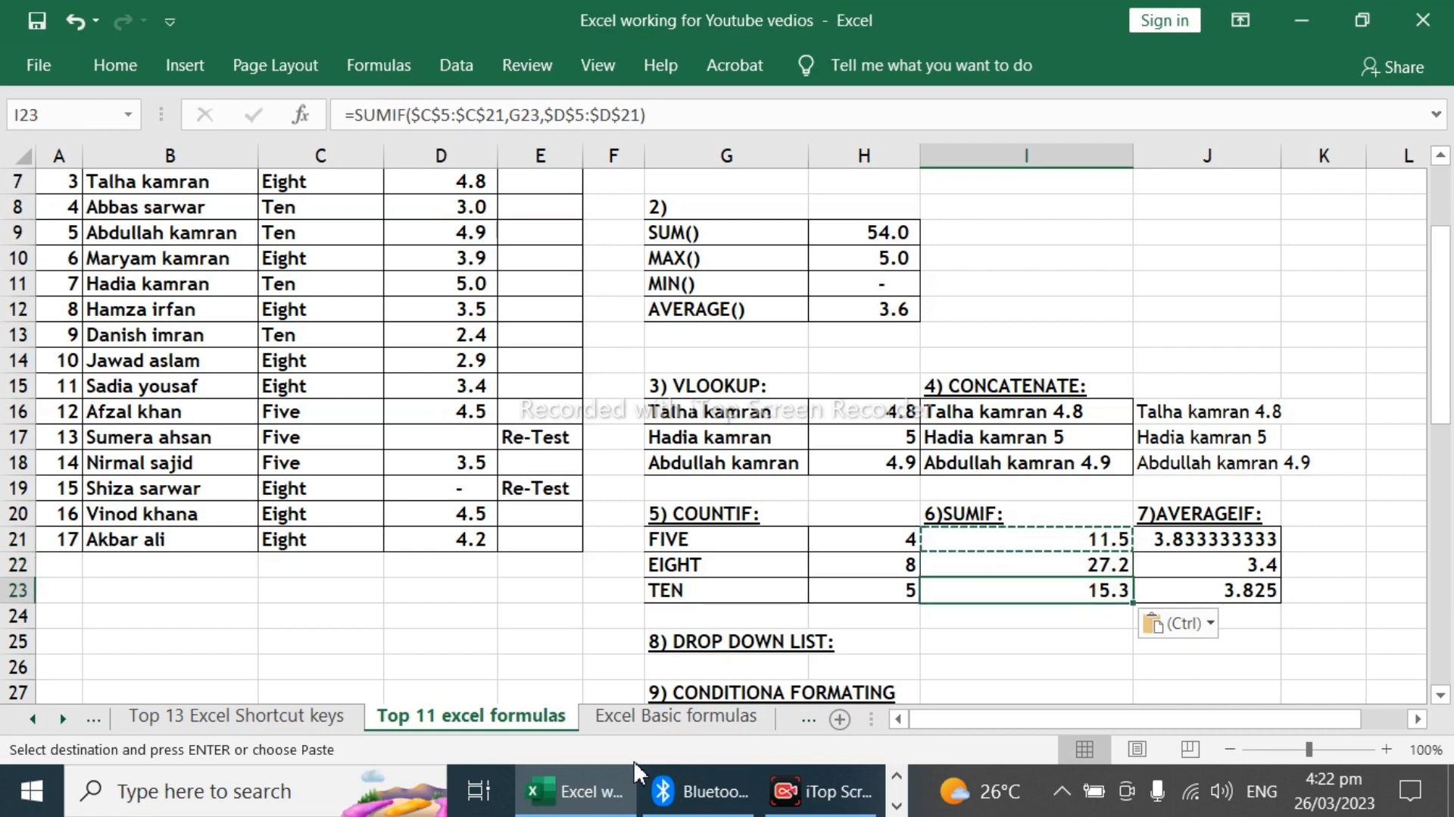
Step: Clear the existing AVERAGEIF results in J21:J23
key("Up")
key("Right")
key("Up")
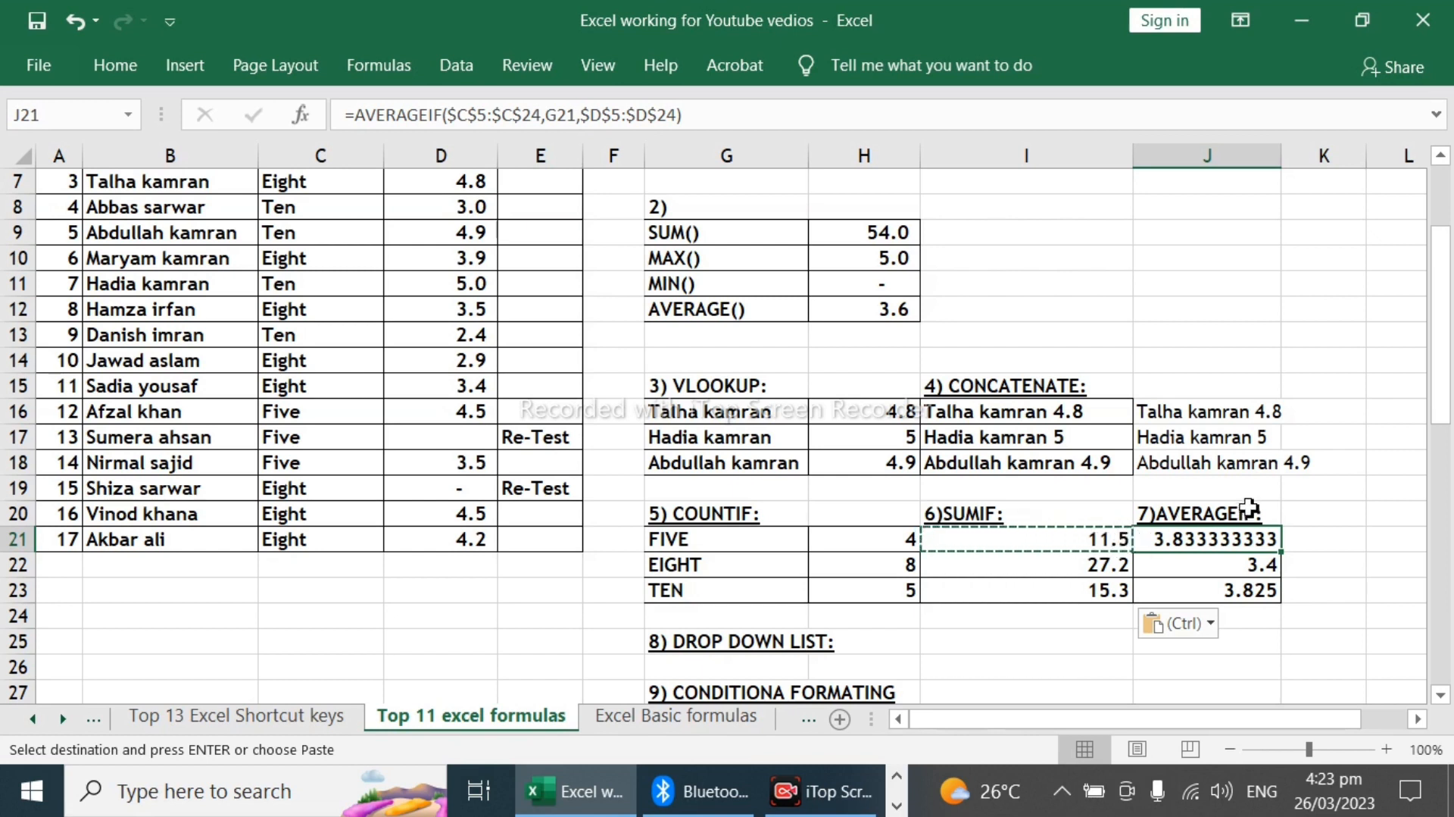
key("Escape")
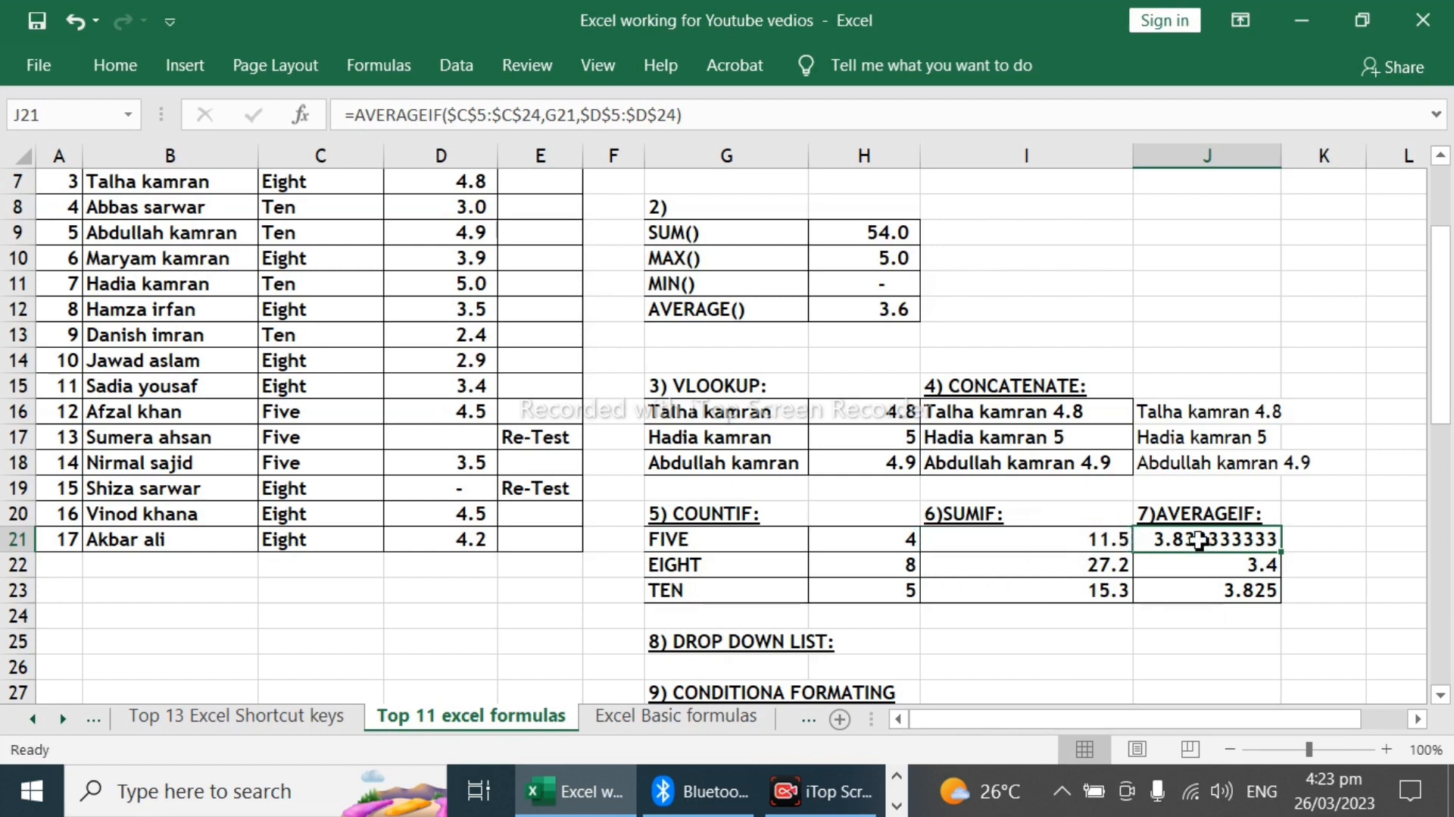
left_click(1227, 599, "shift")
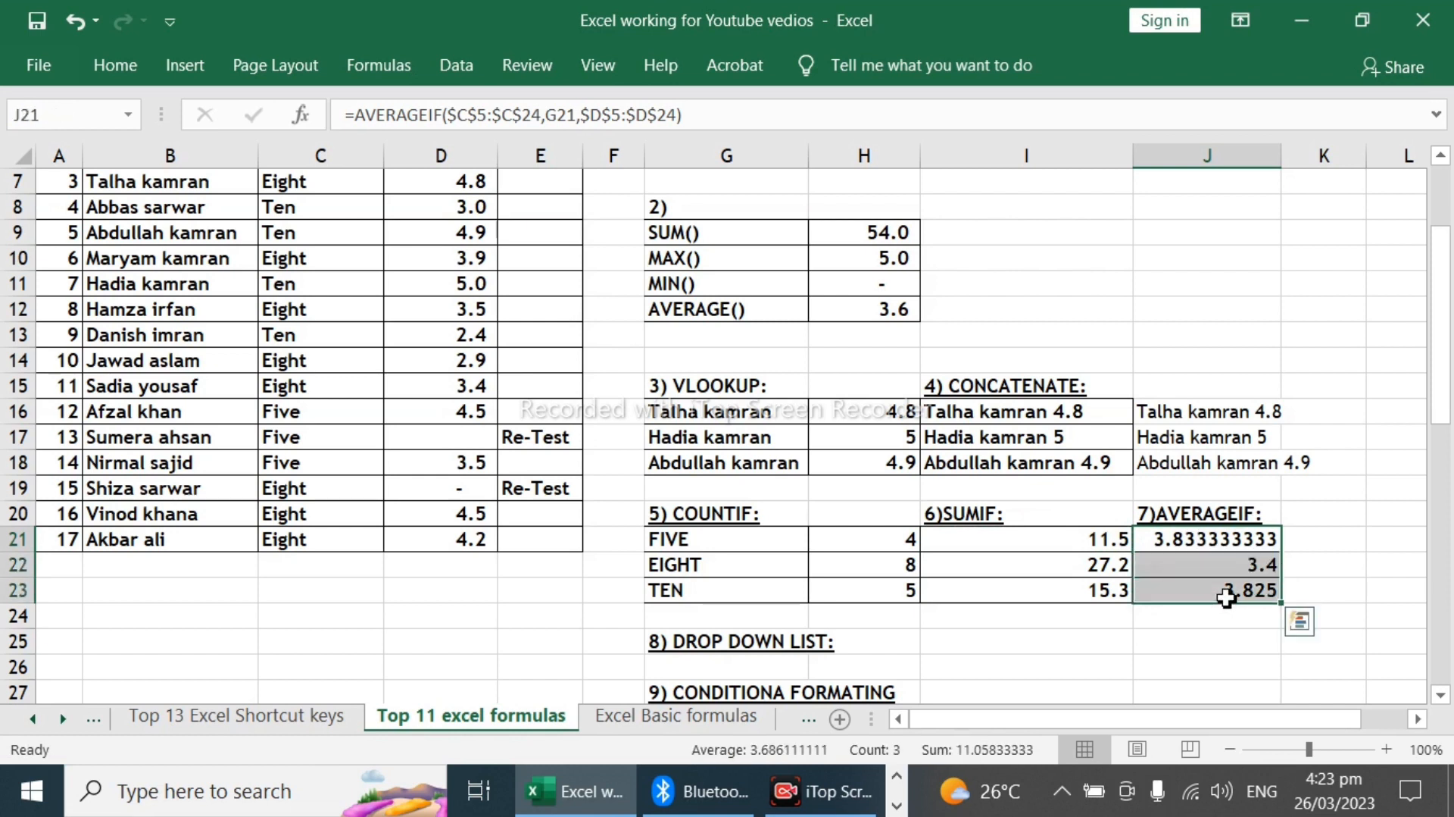
key("Delete")
key("Up")
key("Down")
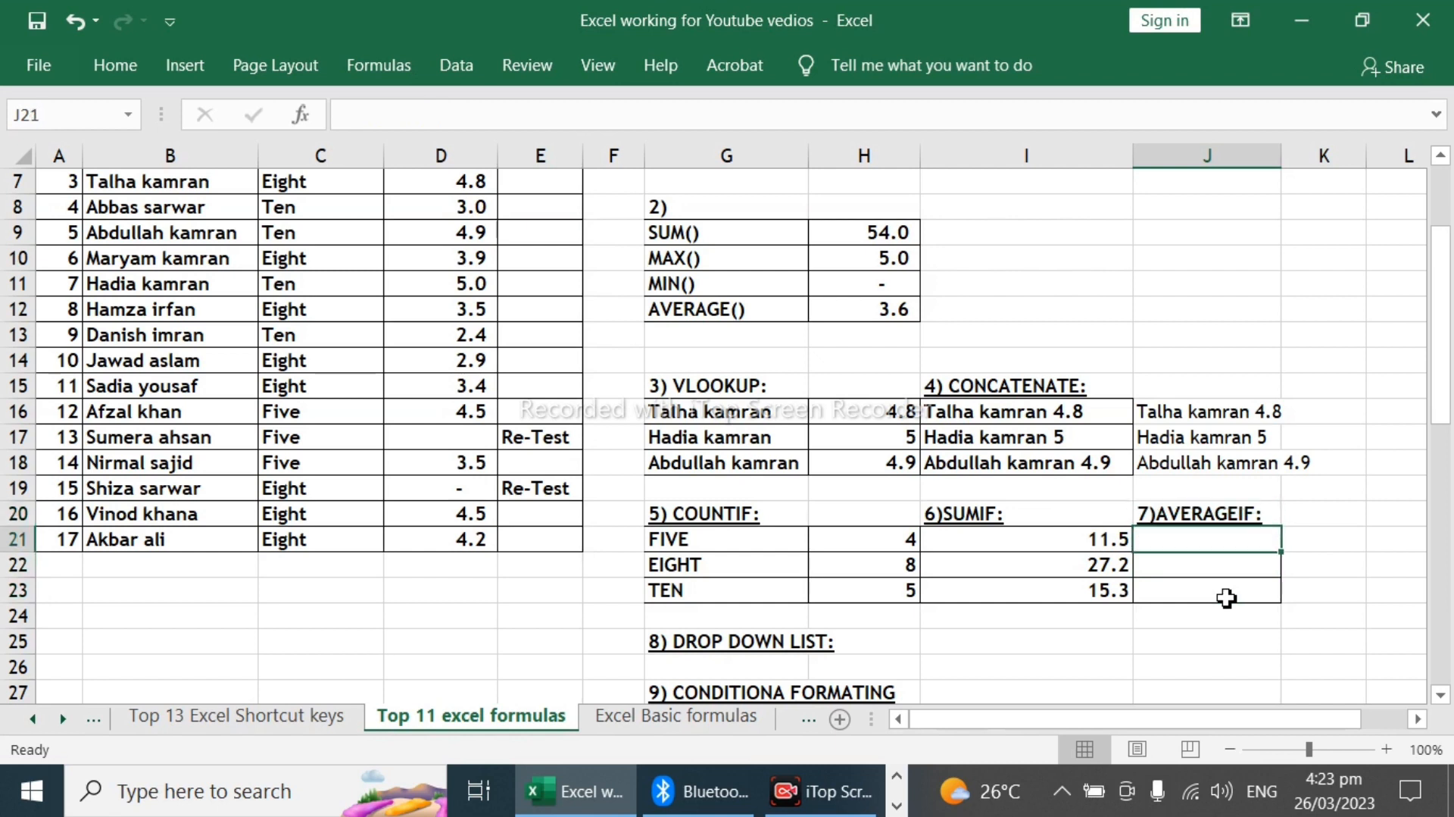
Step: Start an AVERAGEIF formula in J21 with the class column $C$5:$C$21 as an absolute range
type("=")
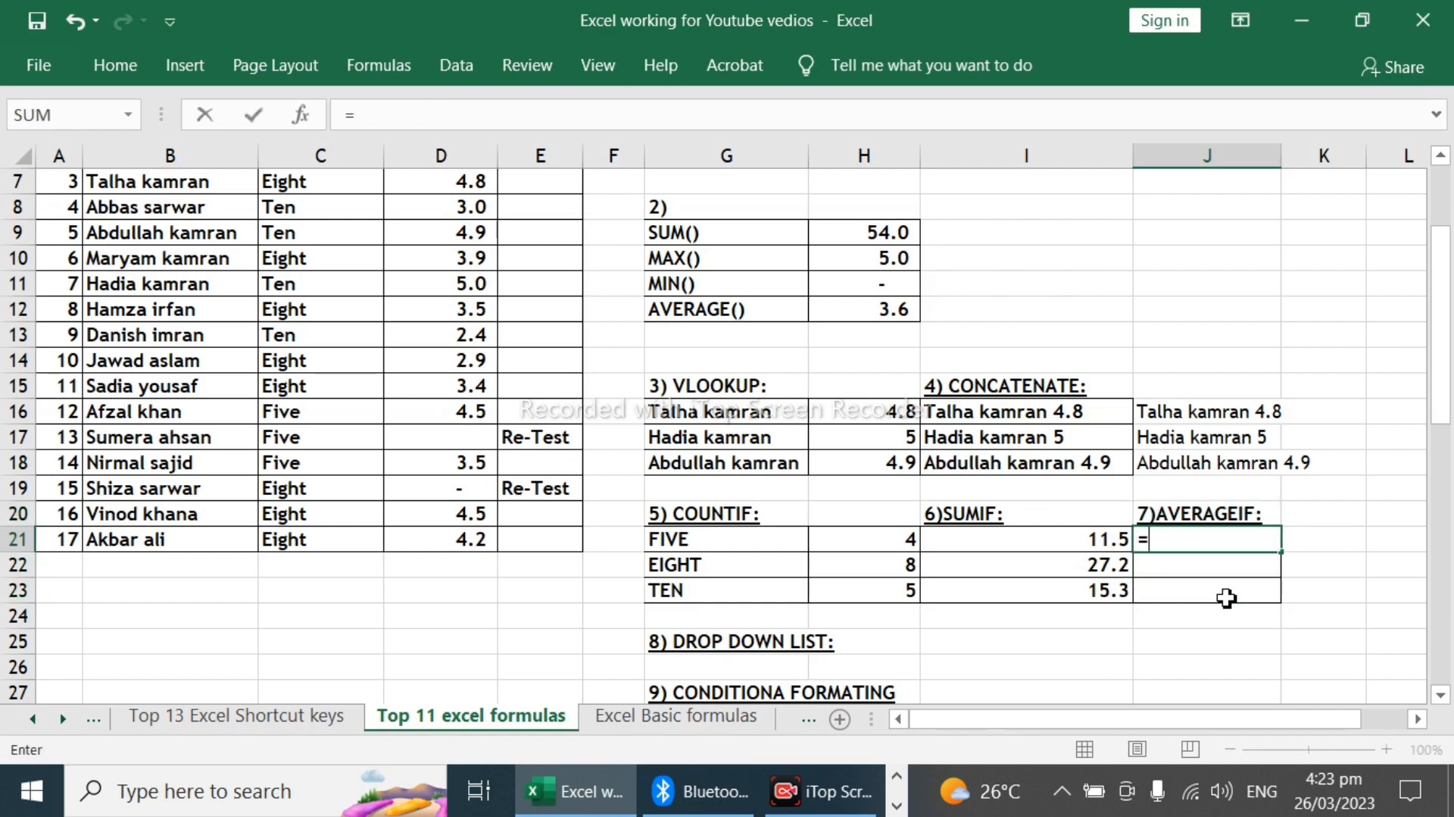
type("ave")
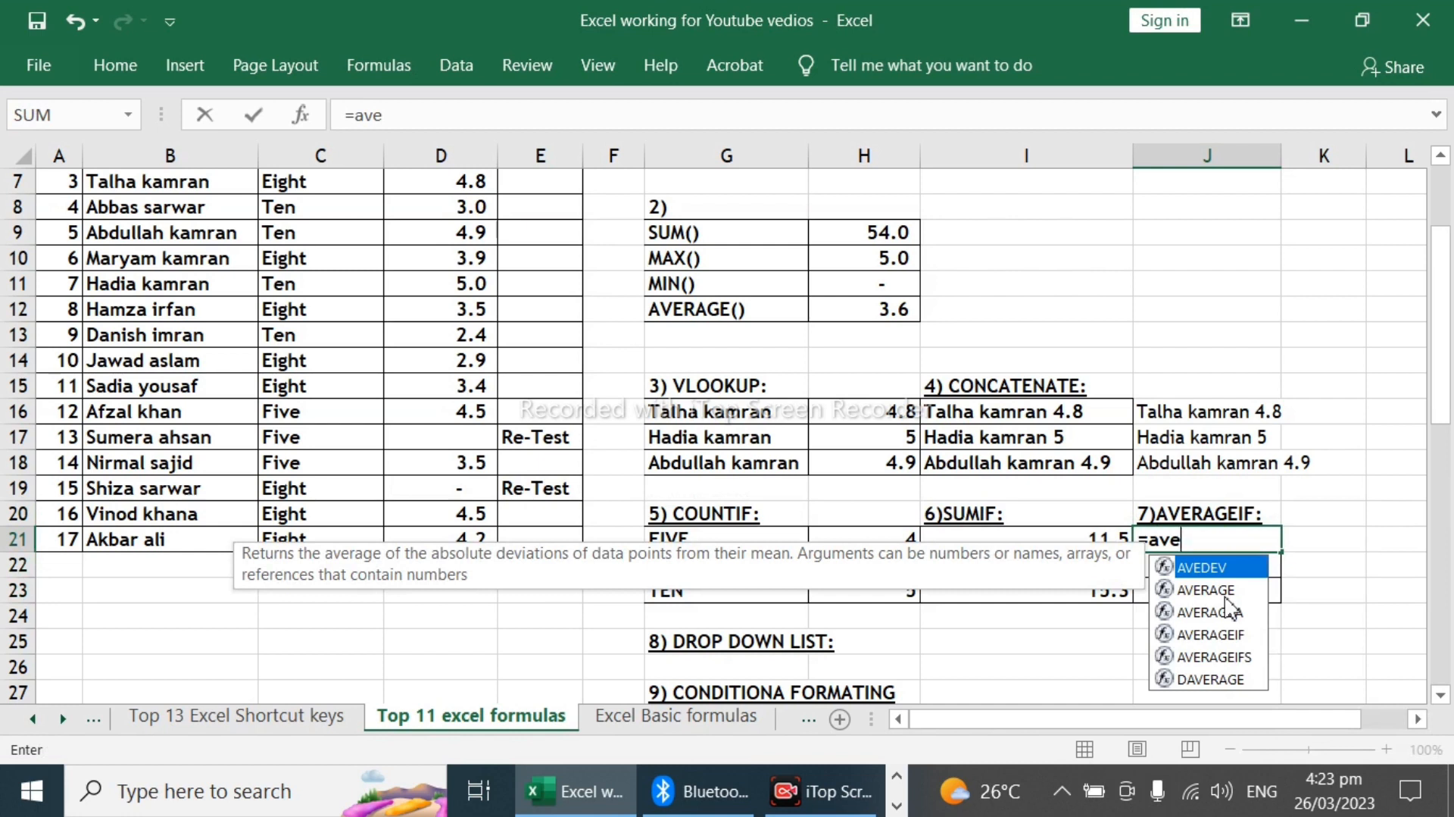
key("Down")
key("Down")
key("Down")
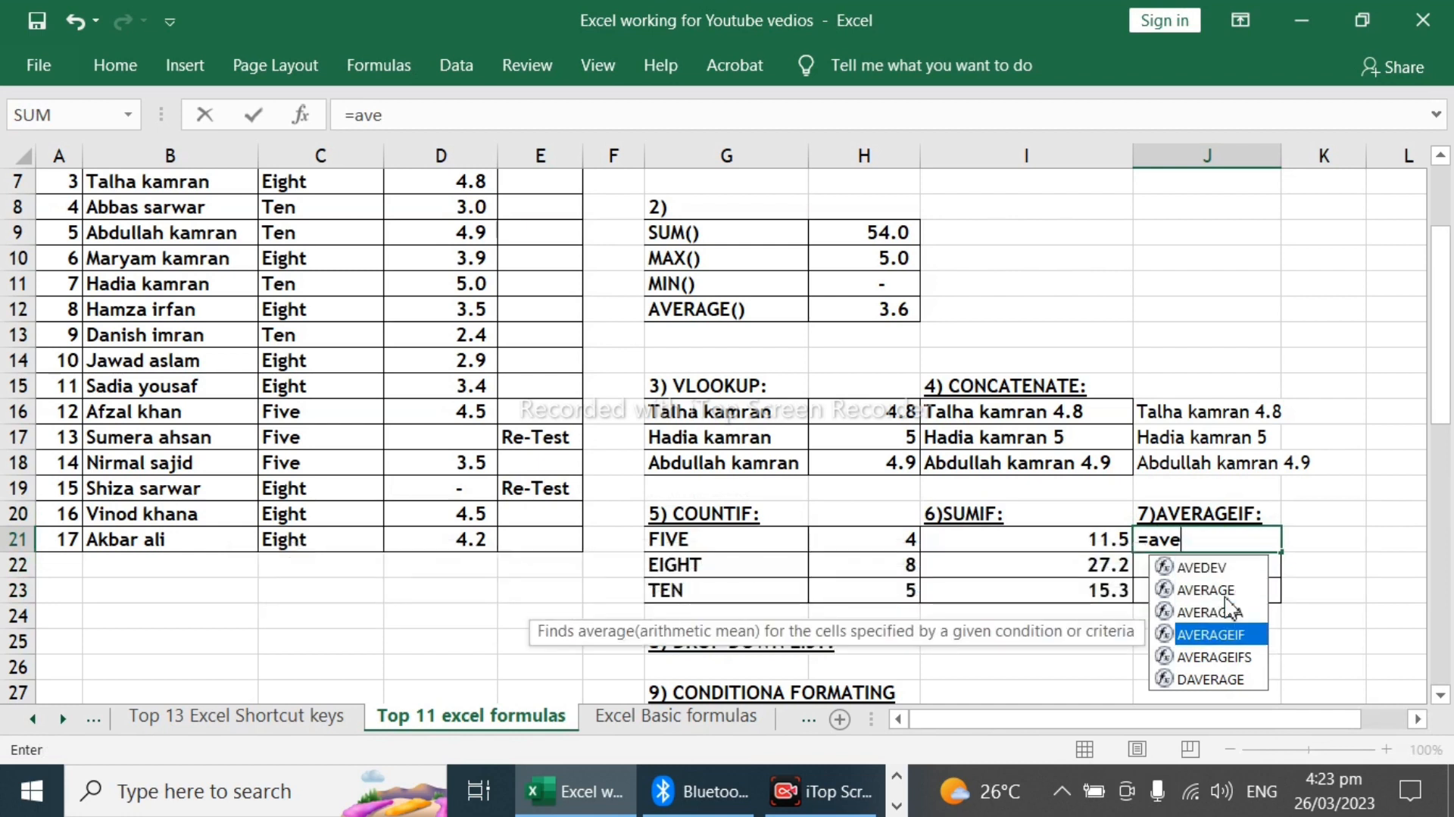
key("Tab")
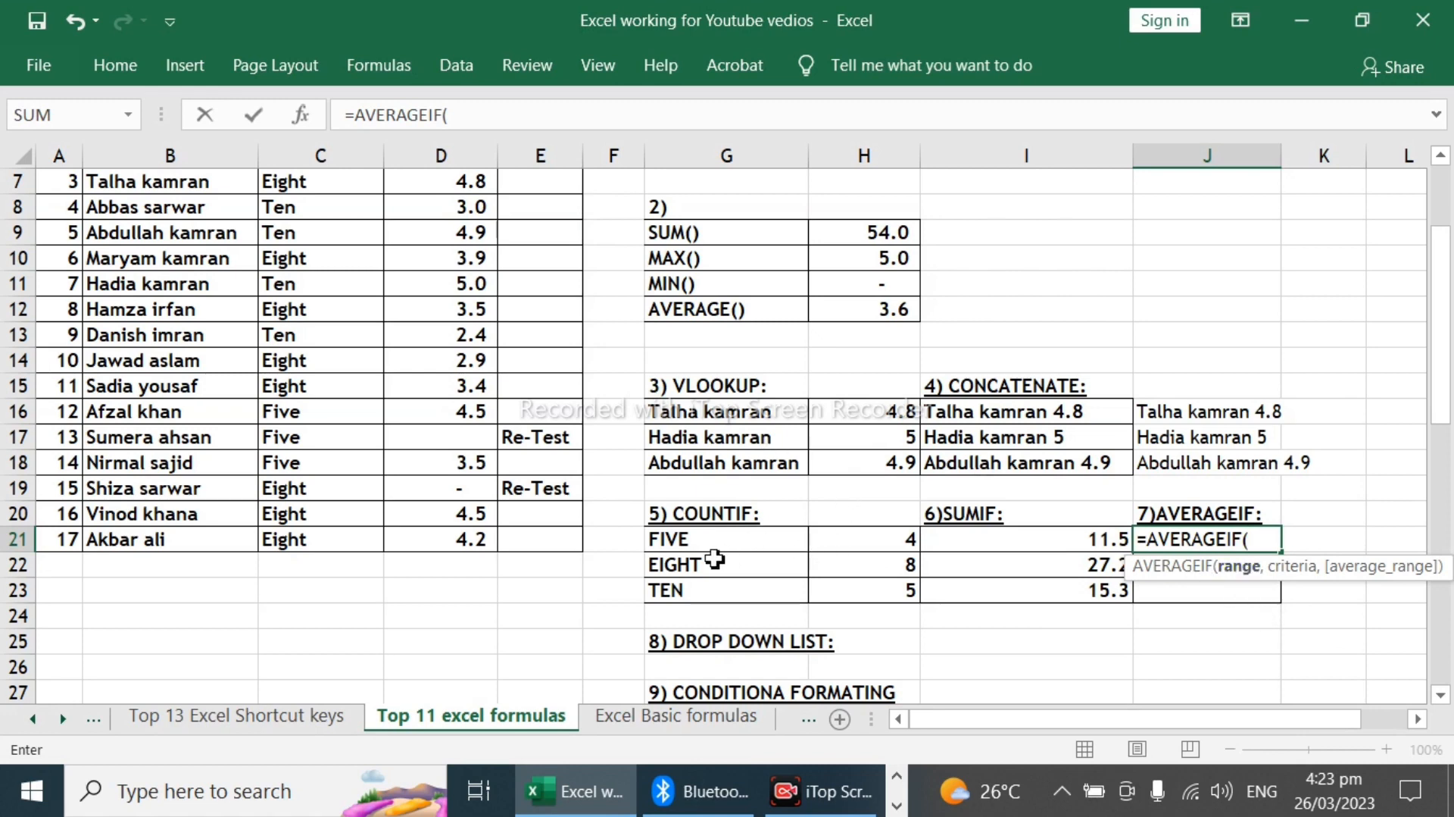
scroll(715, 560, "up", 2)
left_click_drag(318, 279, 313, 590)
key("F4")
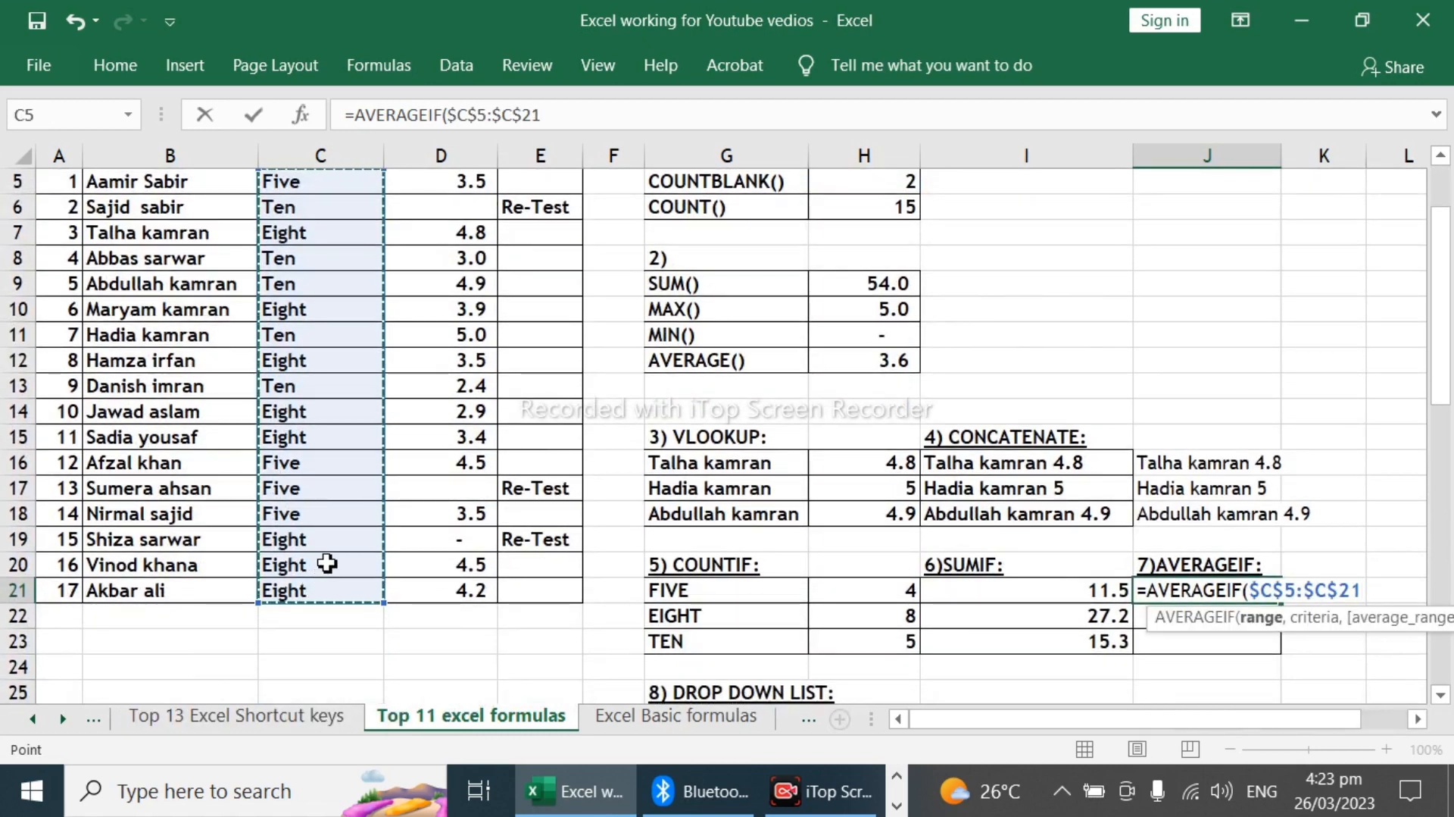
Step: Complete the AVERAGEIF formula in J21 with G21 as criteria and the scores $D$5:$D$21 as absolute average range
type(",")
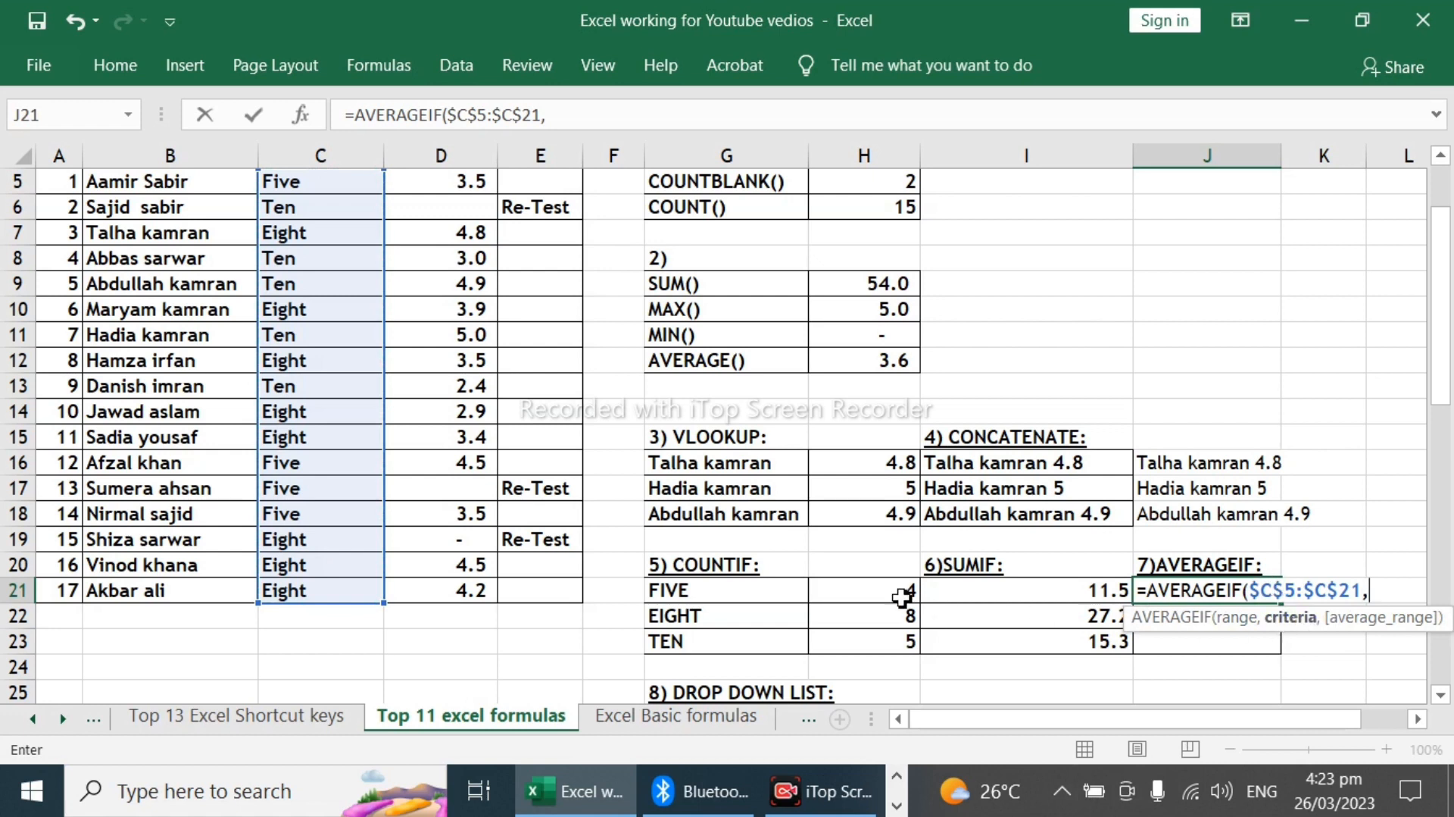
left_click(708, 590)
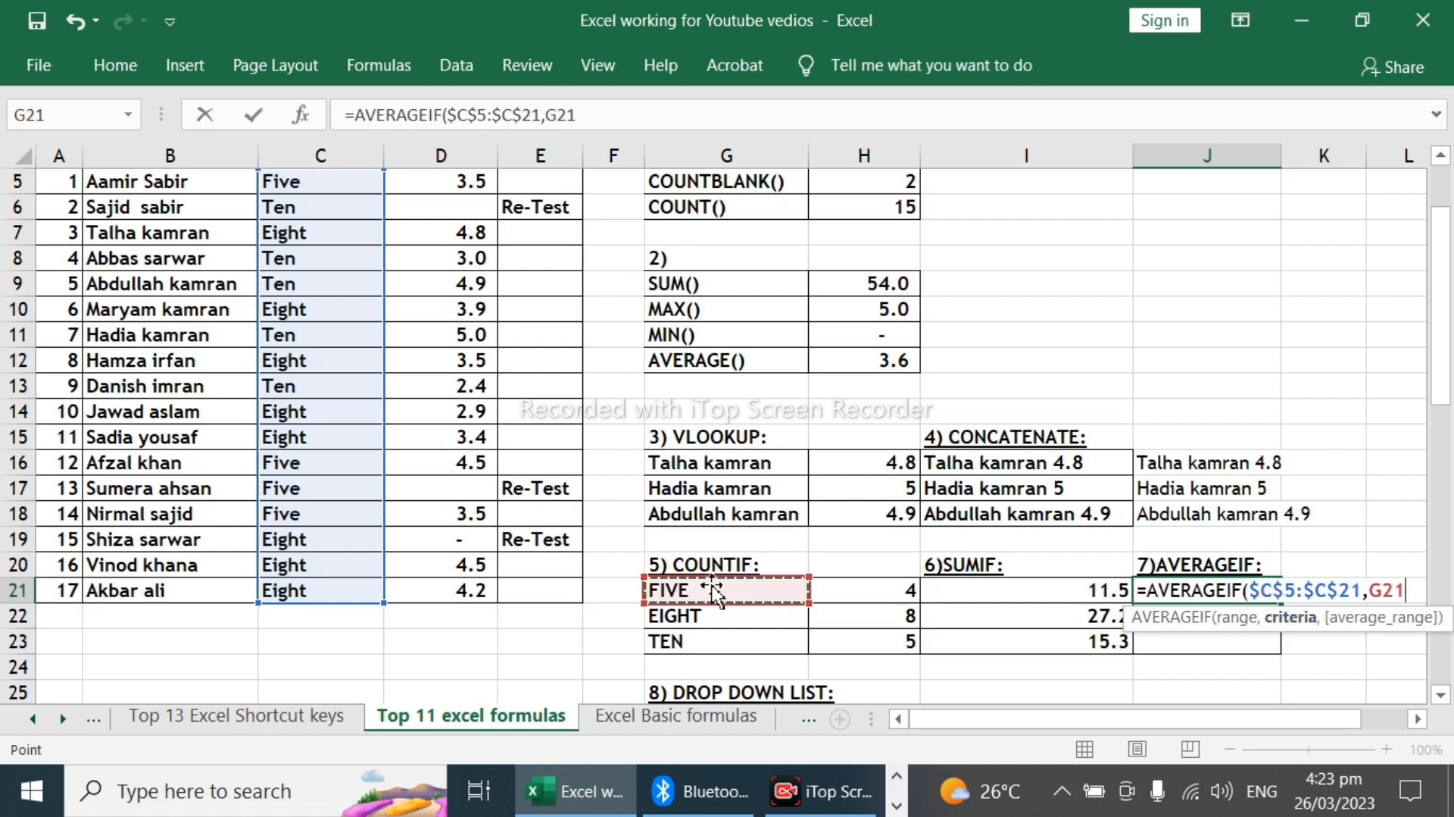
type(",")
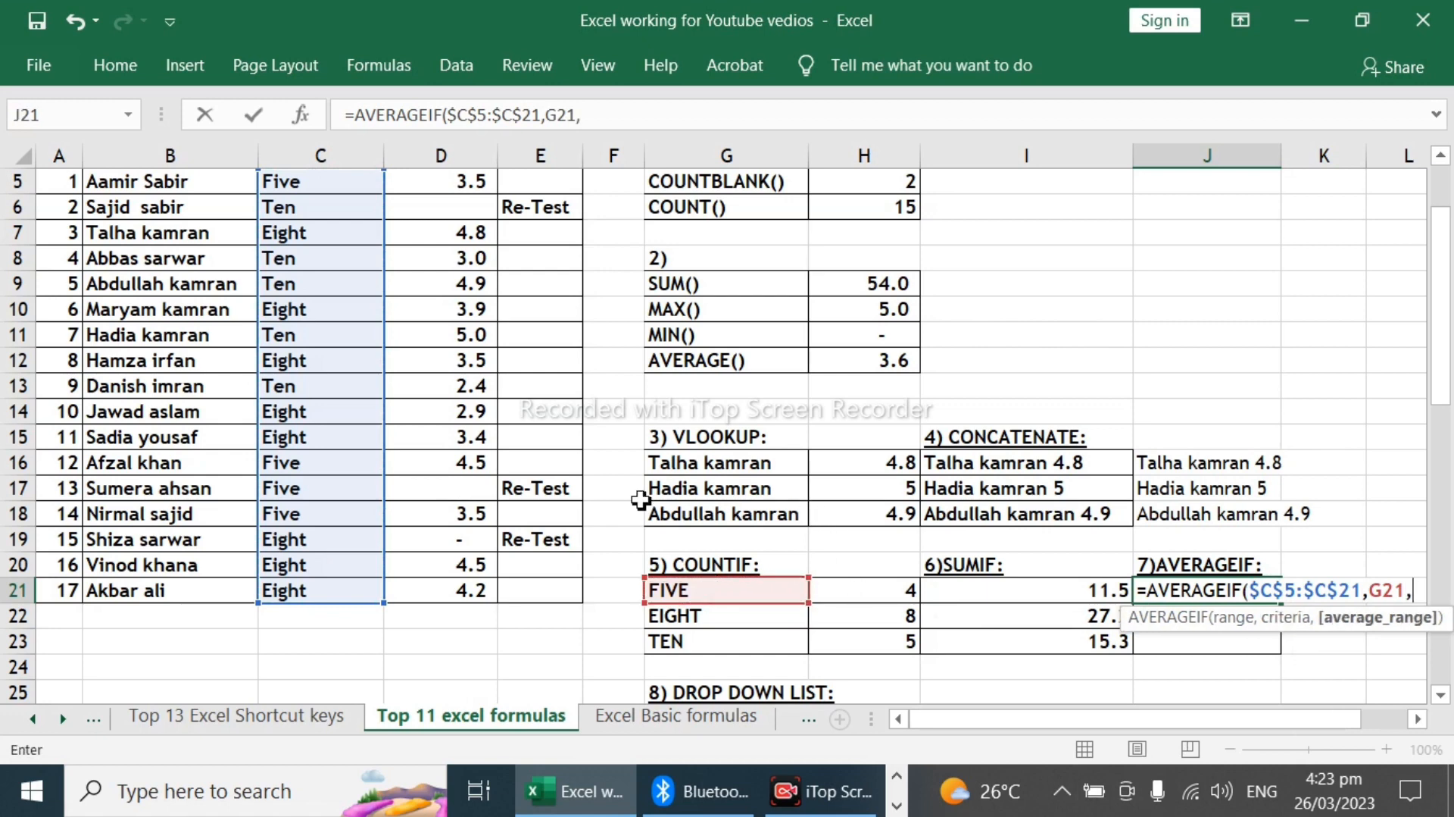
scroll(500, 485, "up", 1)
left_click_drag(463, 280, 461, 539)
left_click_drag(470, 723, 460, 584)
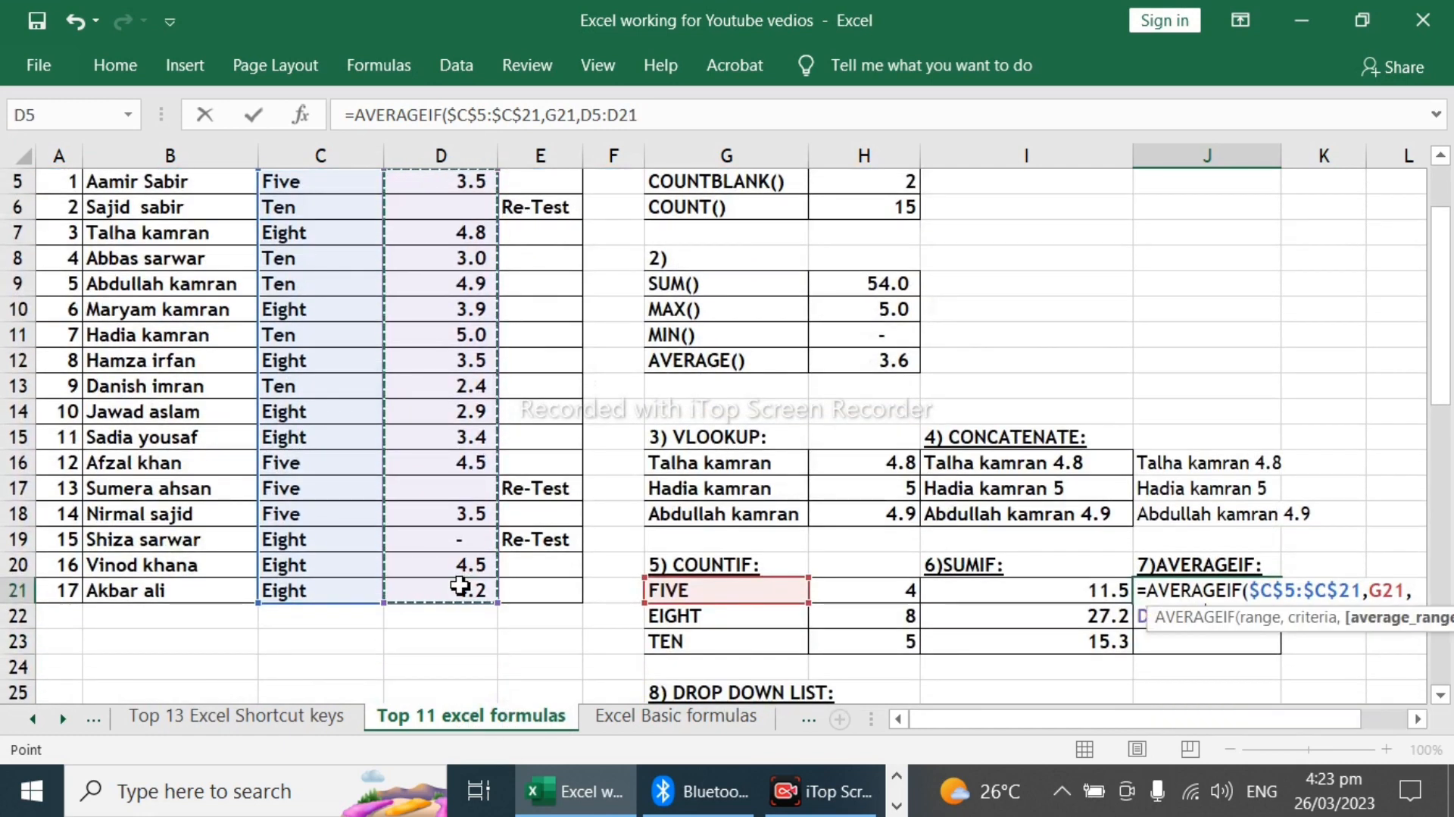
key("F4")
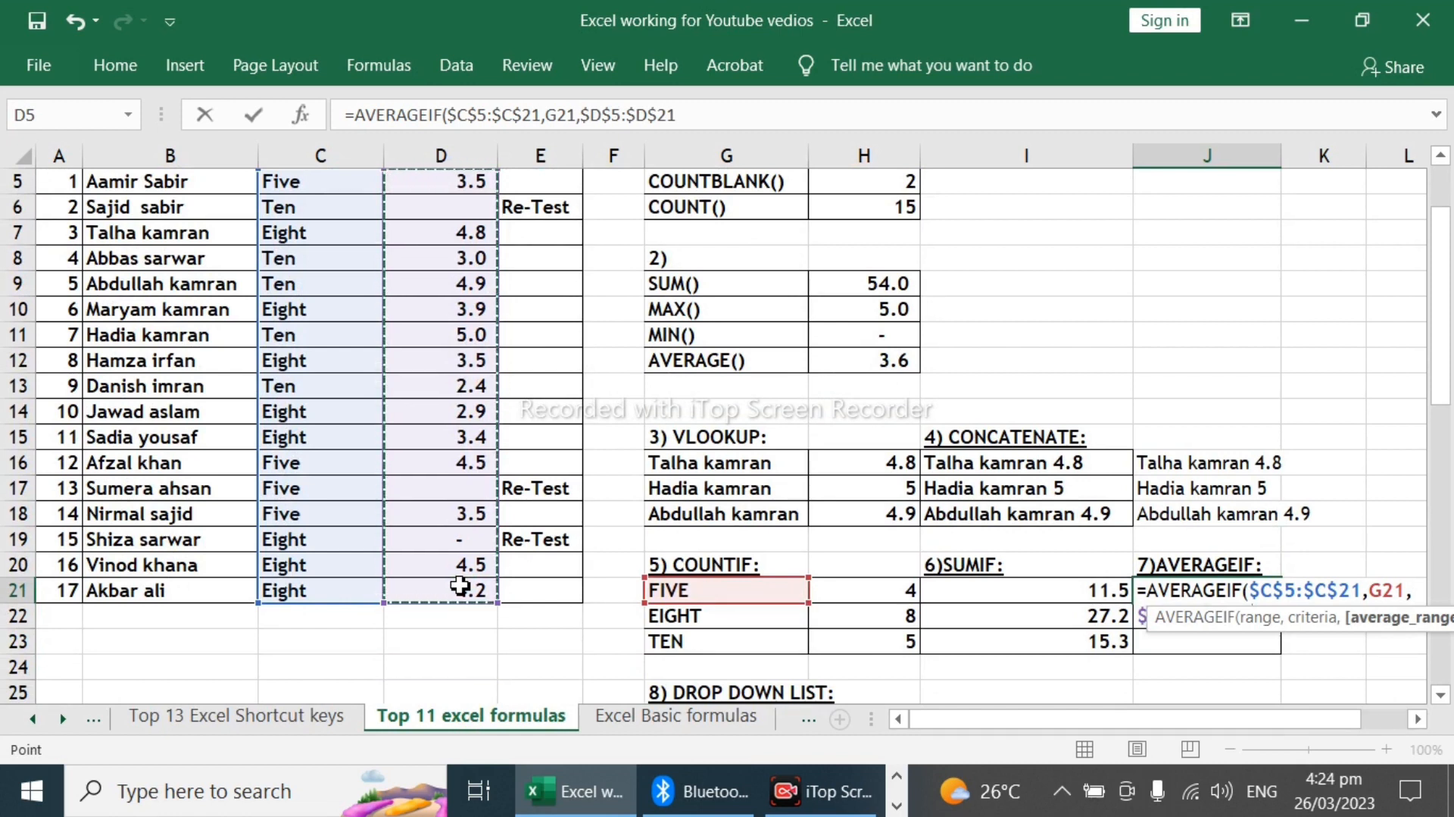
type(")")
key("Return")
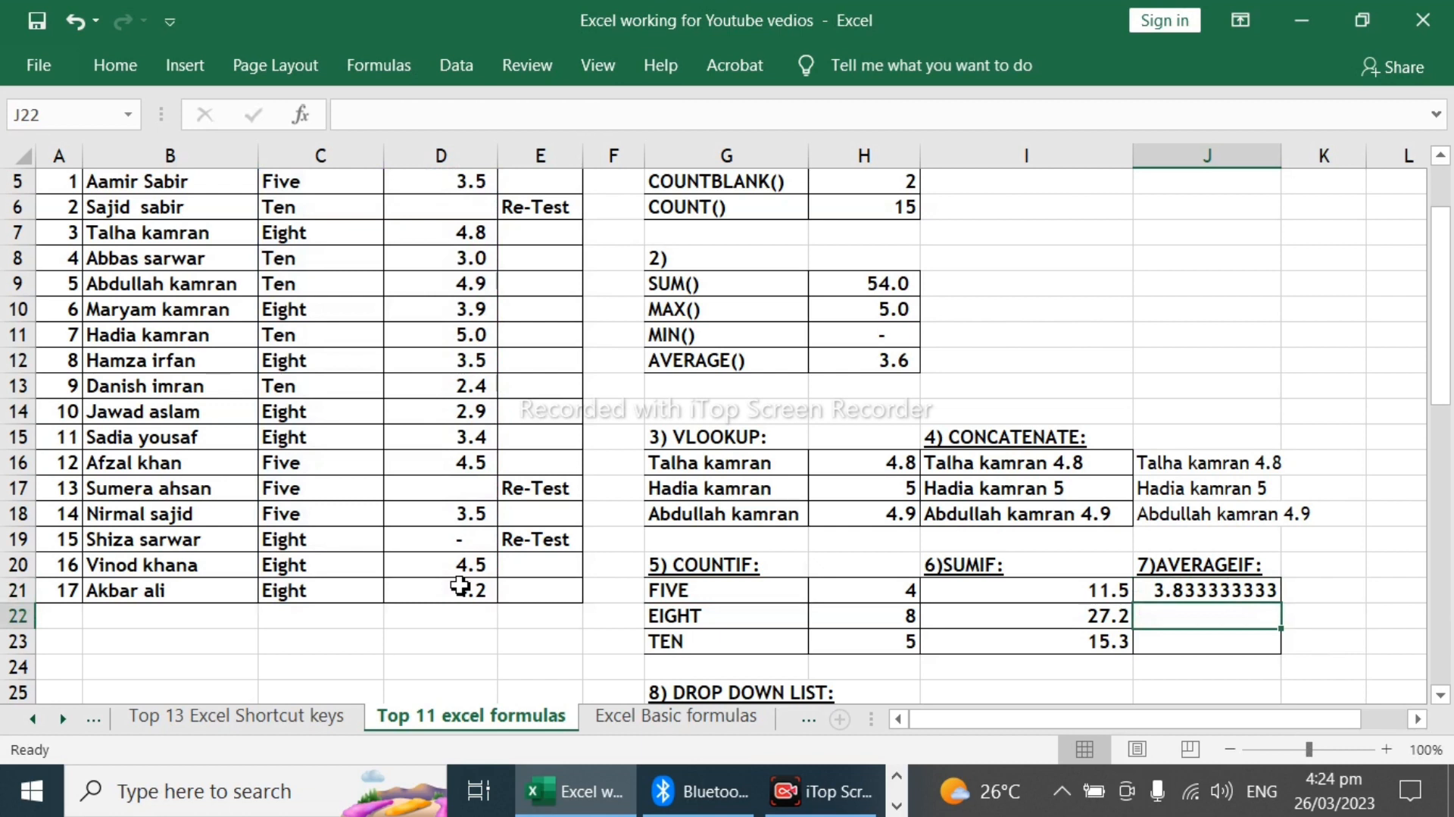
Step: Copy the AVERAGEIF formula from J21 into J22:J23
key("Up")
key("ctrl+c")
key("shift+Down")
key("shift+Down")
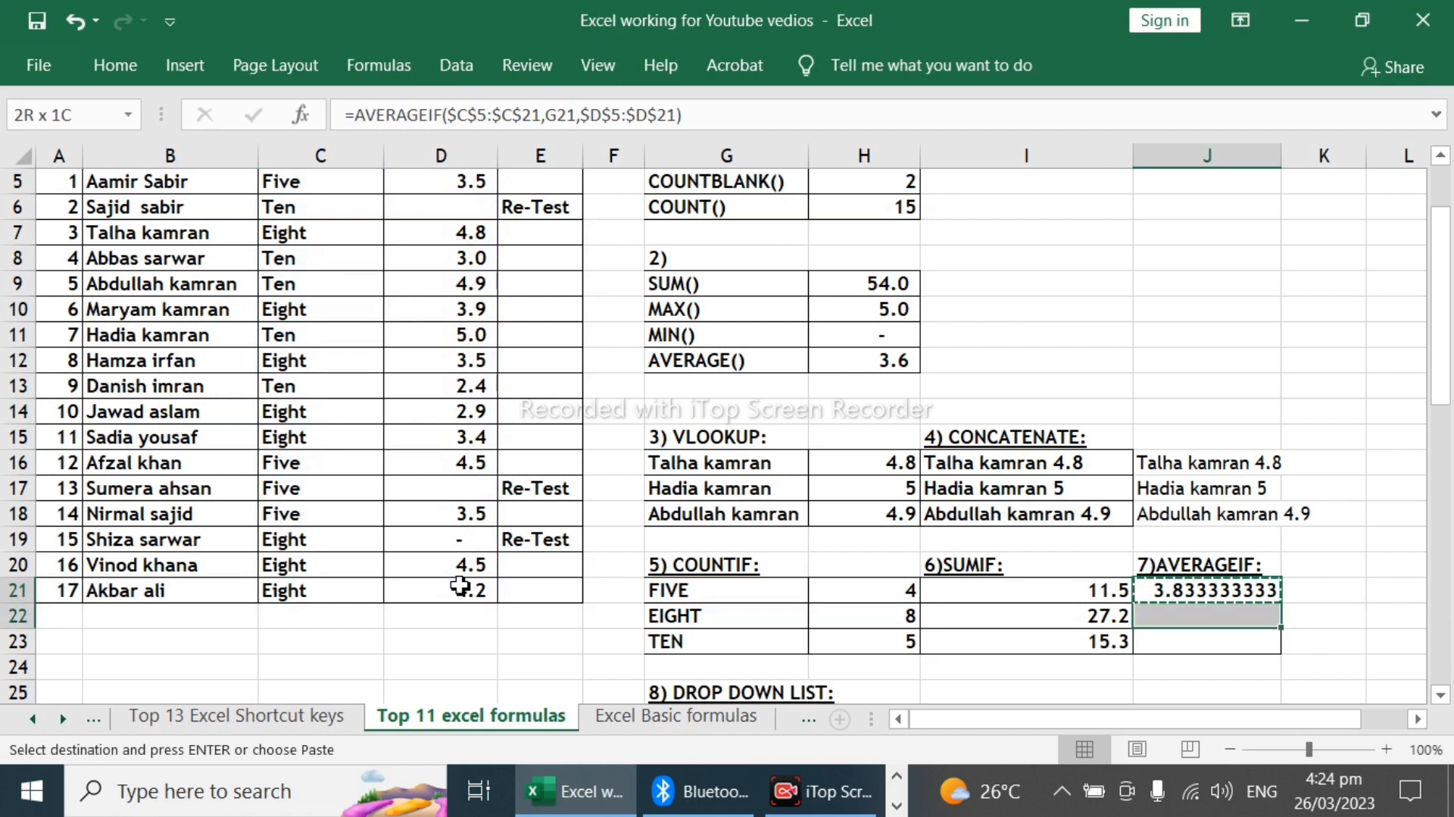
key("ctrl+v")
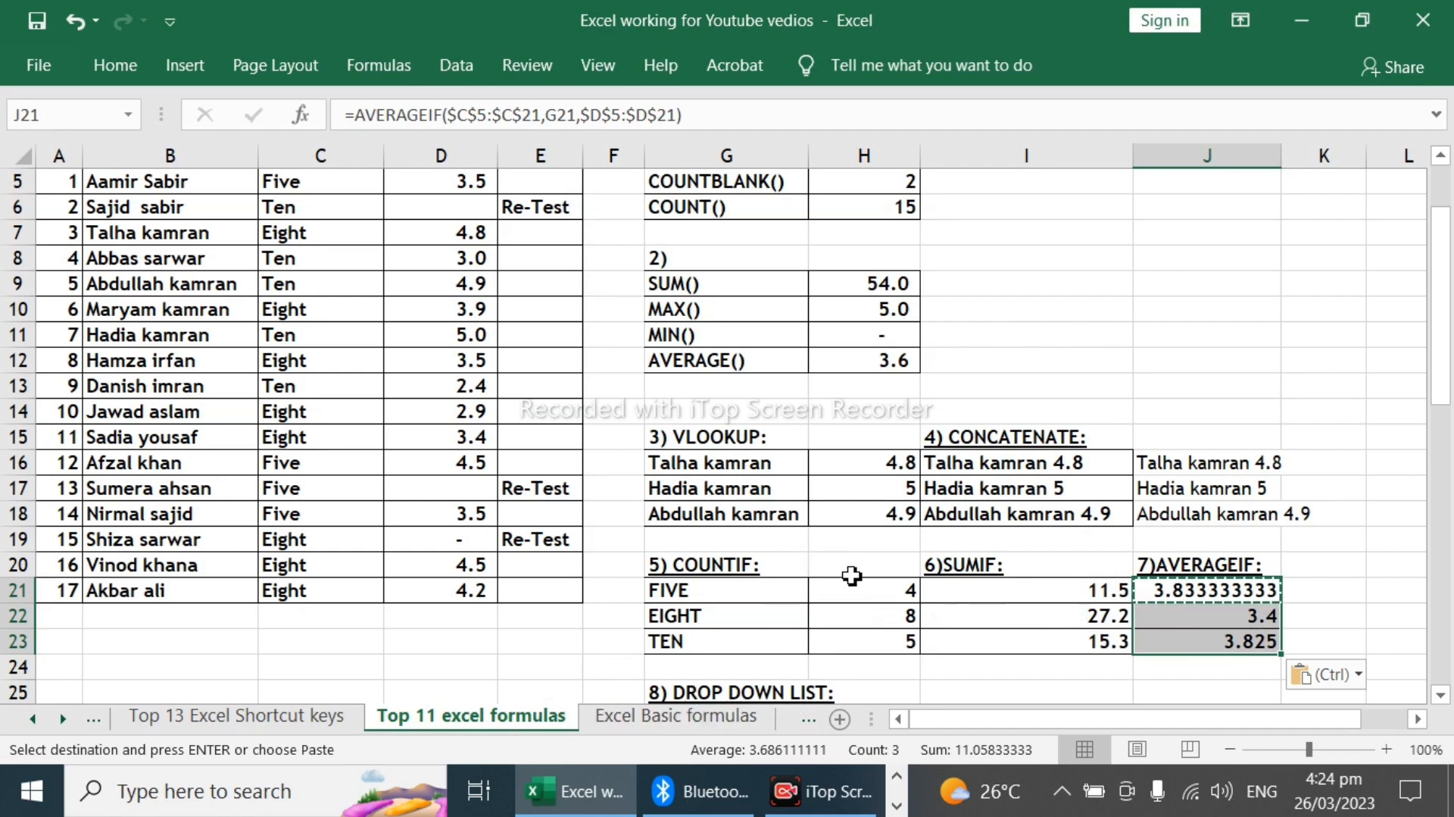
Step: Examine the existing drop-down list in I25 beside the DROP DOWN LIST heading, without choosing an entry
scroll(858, 583, "down", 2)
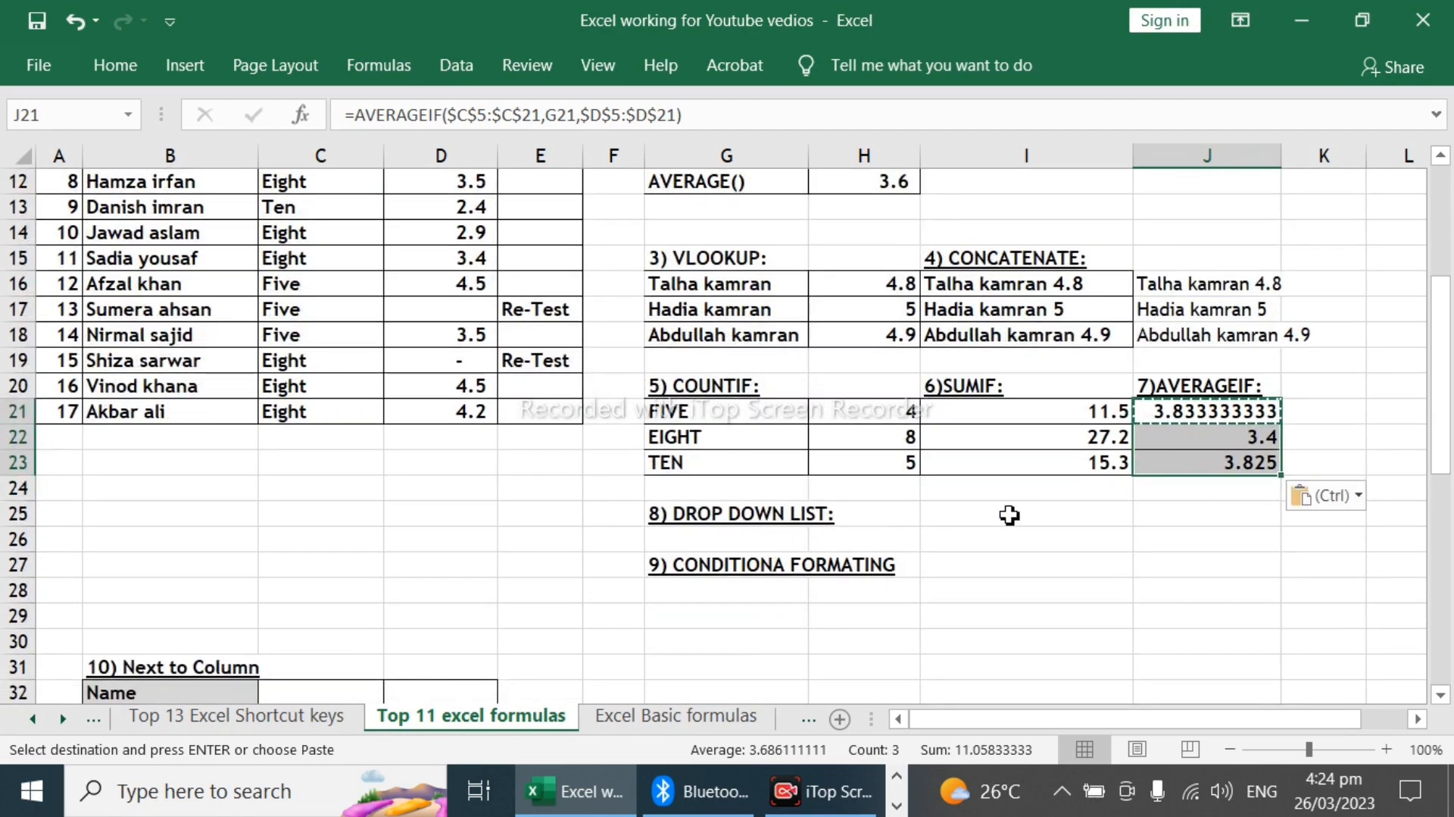
left_click(716, 513)
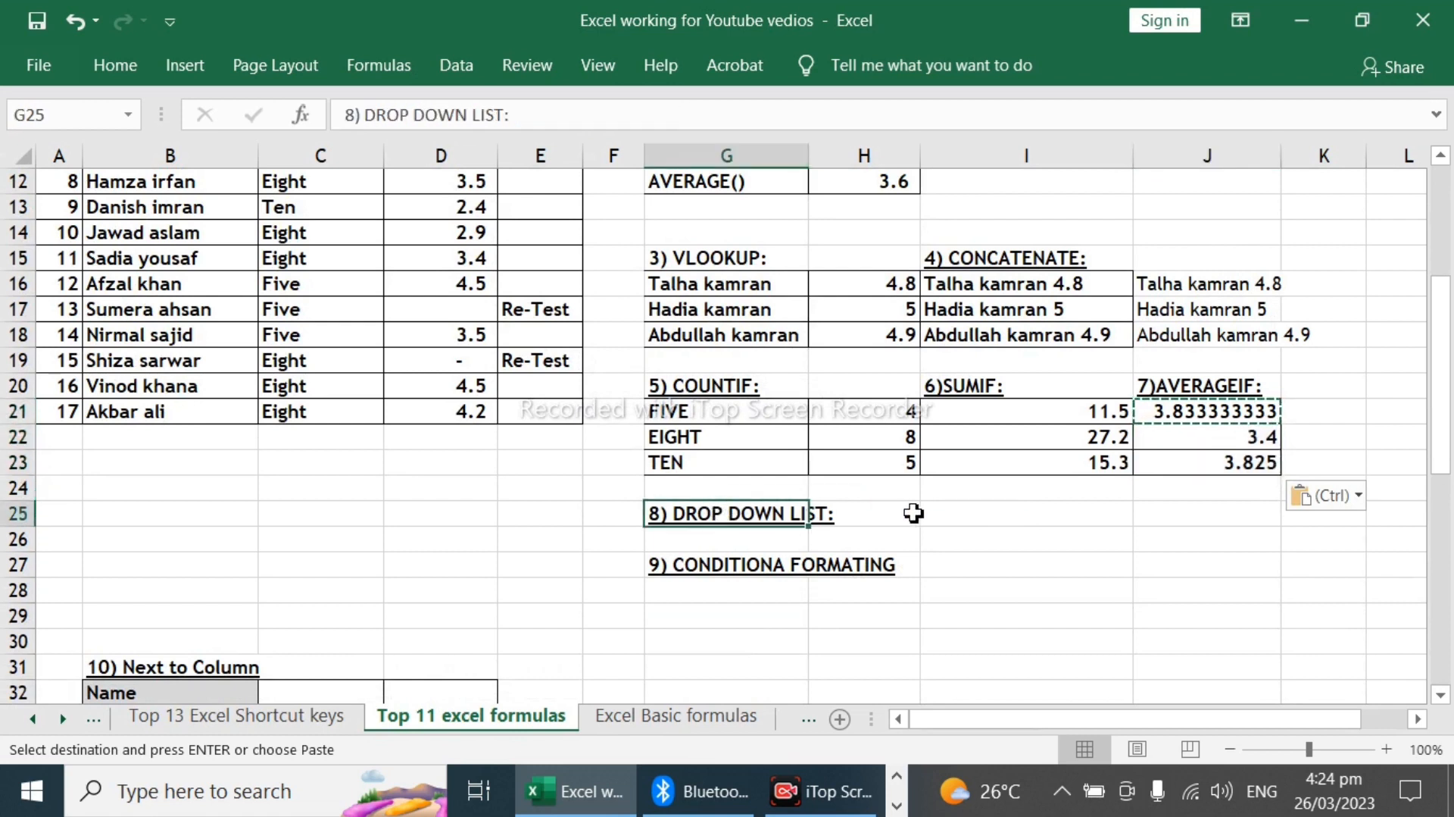
left_click(966, 514)
left_click(1145, 513)
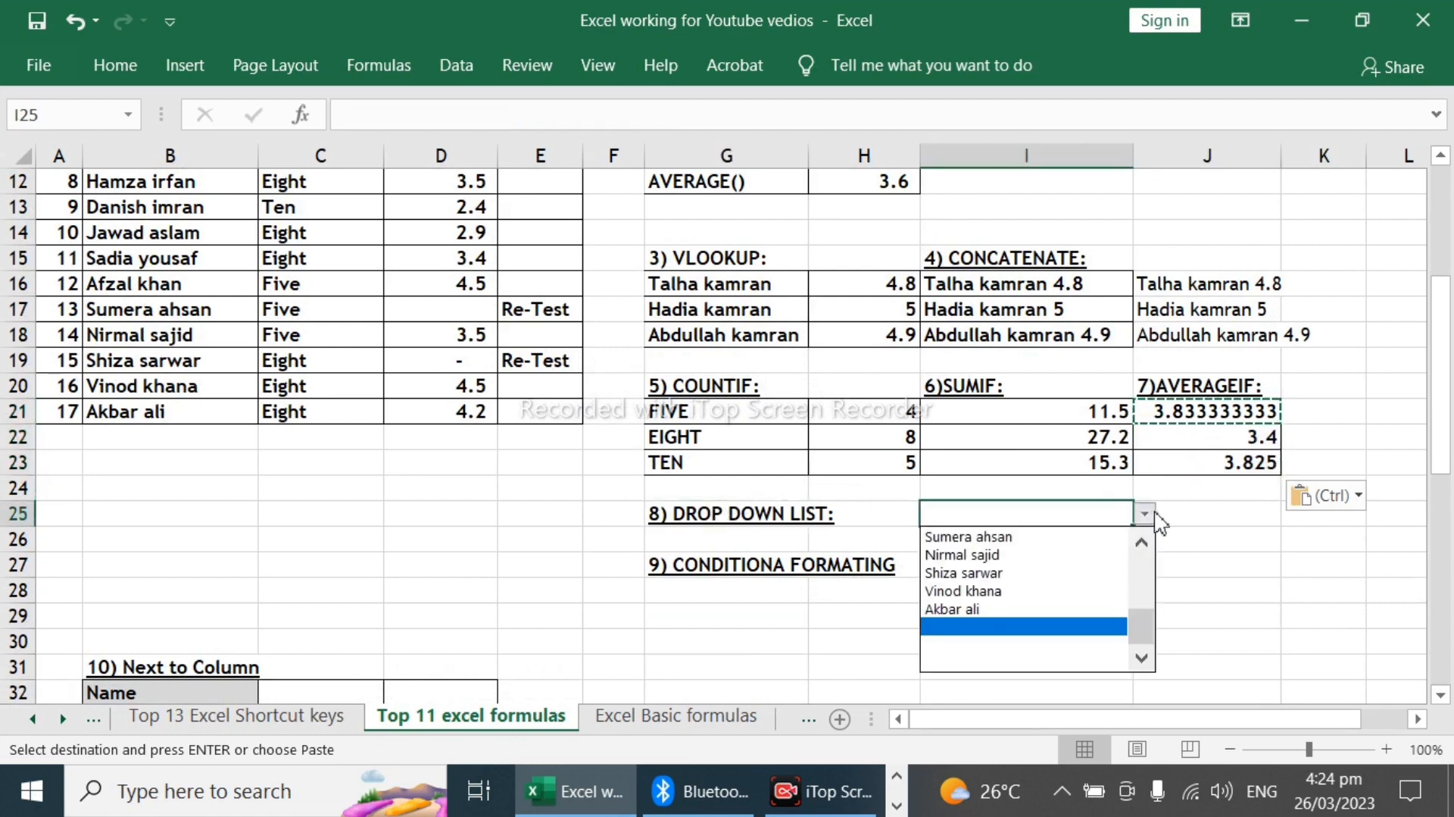
left_click(1145, 513)
left_click(1174, 513)
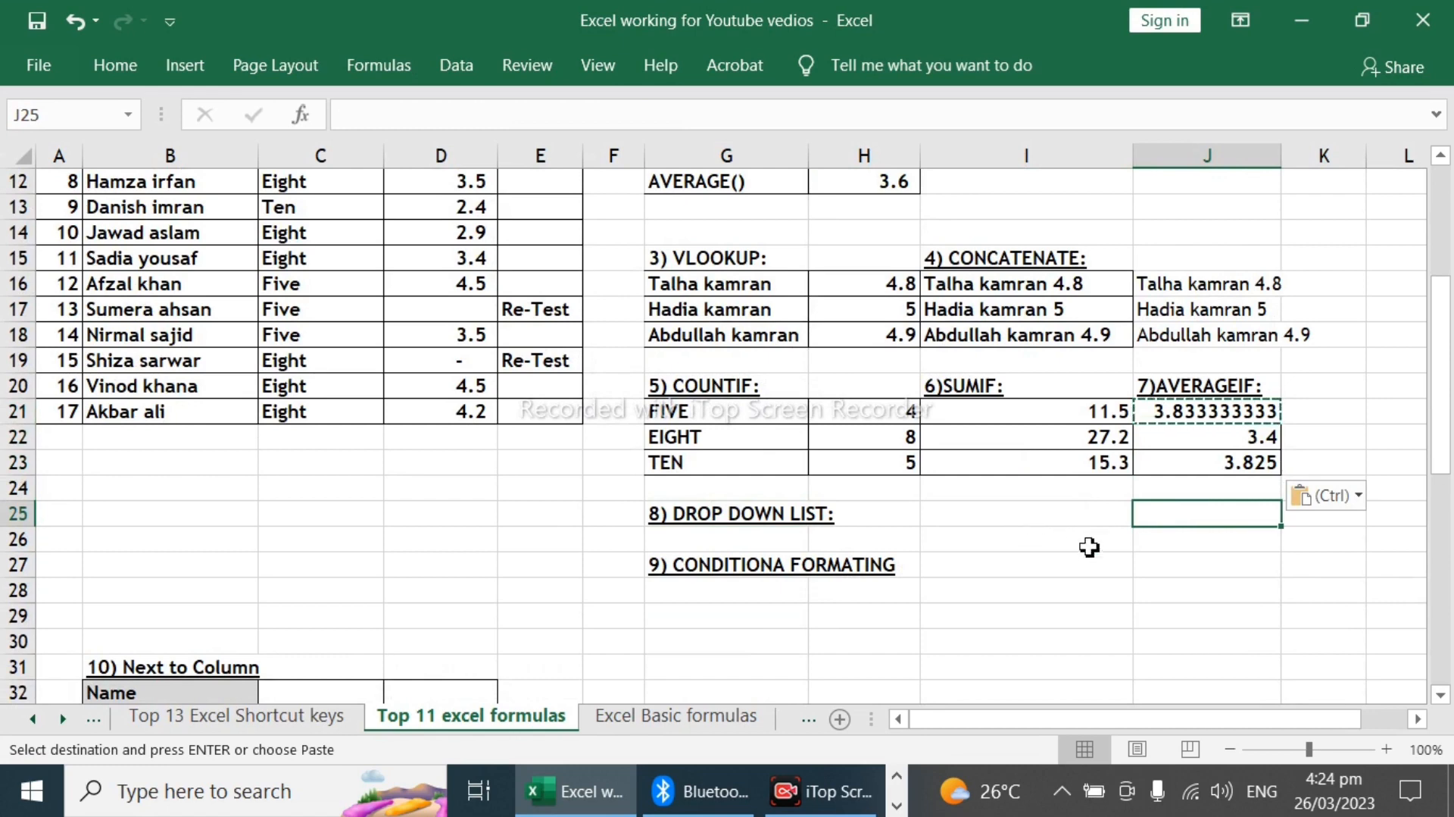
Step: Start a data validation rule on the student names B5:B21 that allows a List
scroll(406, 456, "up", 3)
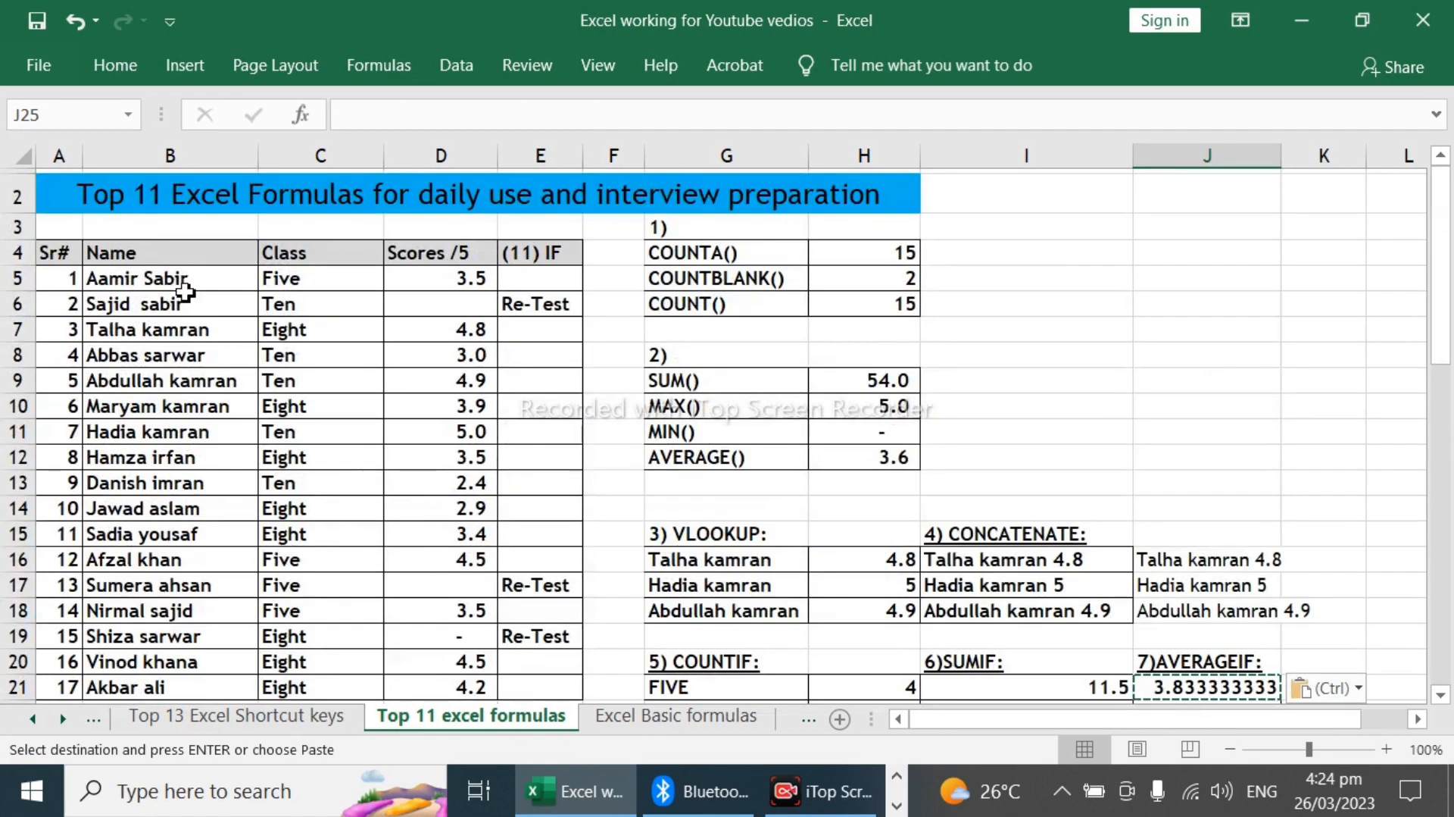
left_click_drag(187, 281, 166, 591)
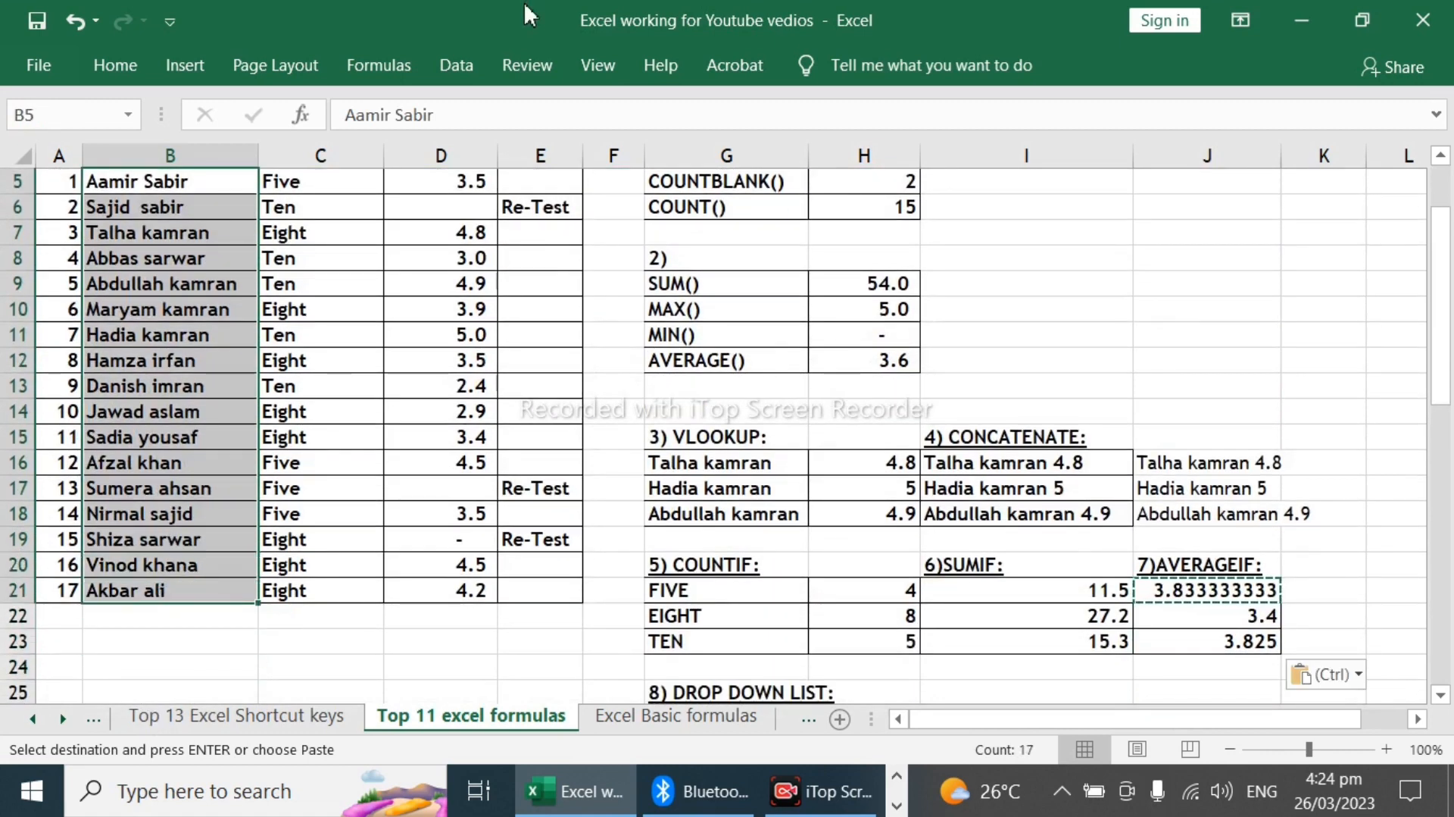
left_click(455, 65)
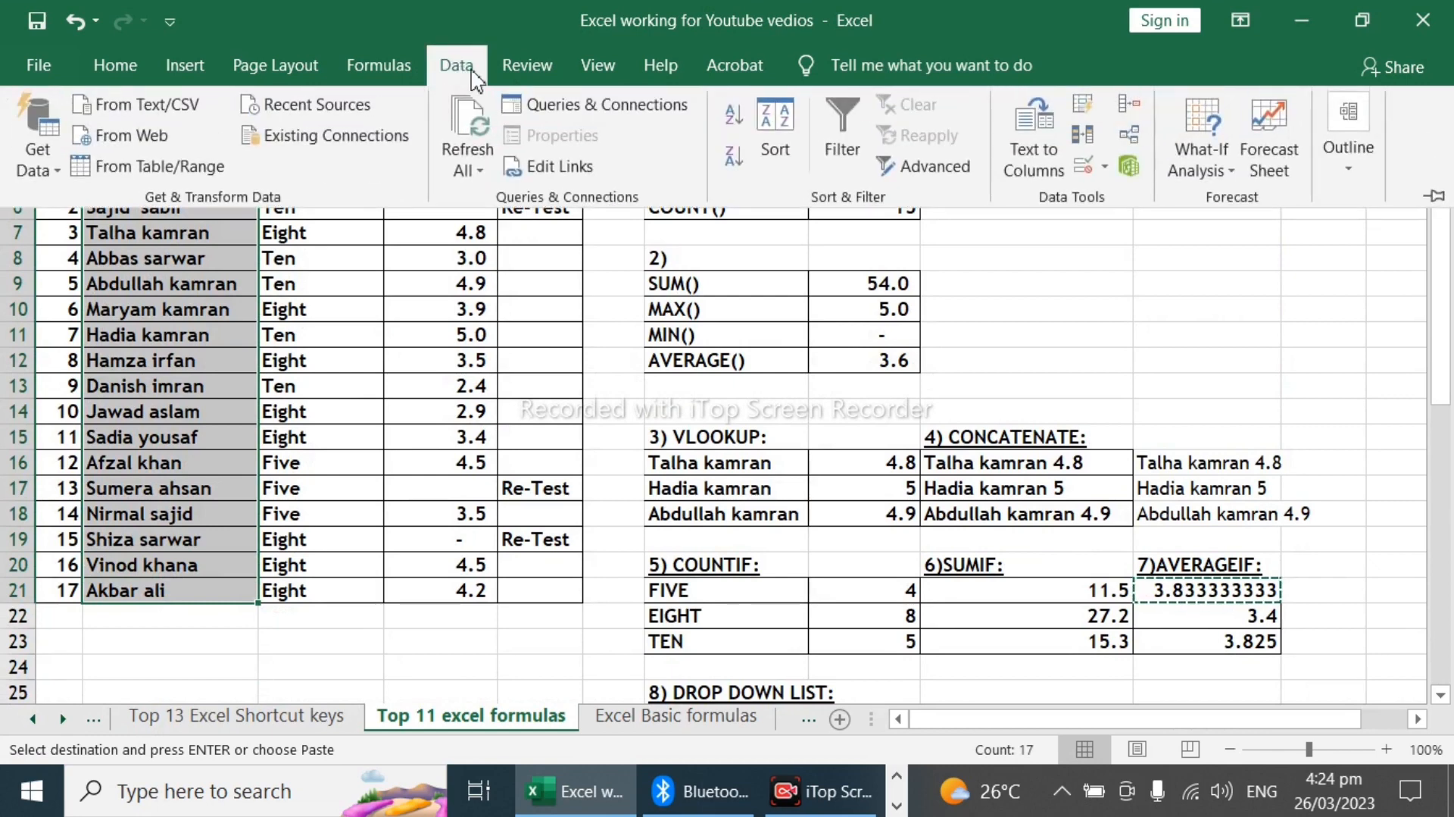
left_click(1105, 168)
left_click(1121, 200)
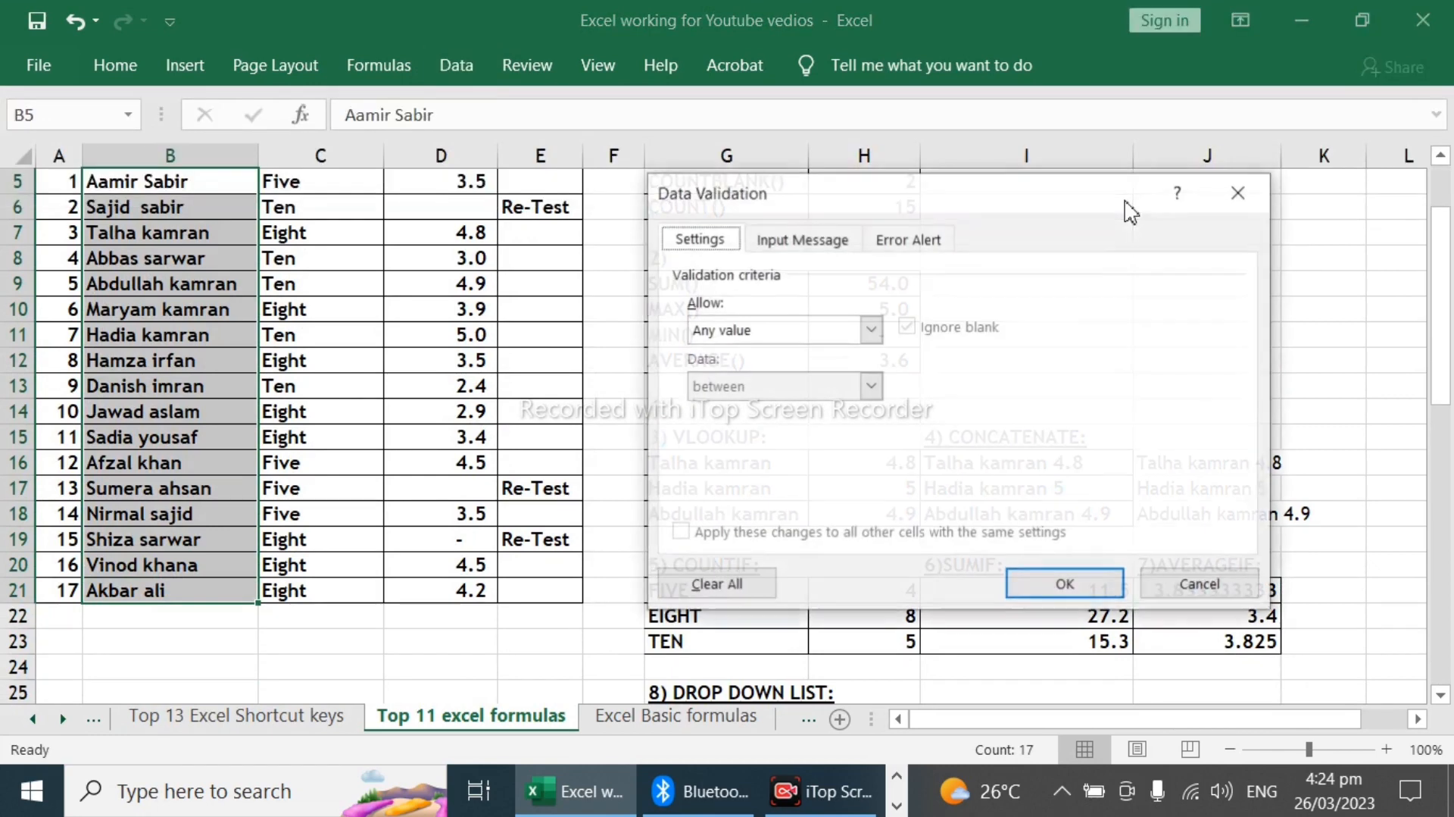
left_click(871, 330)
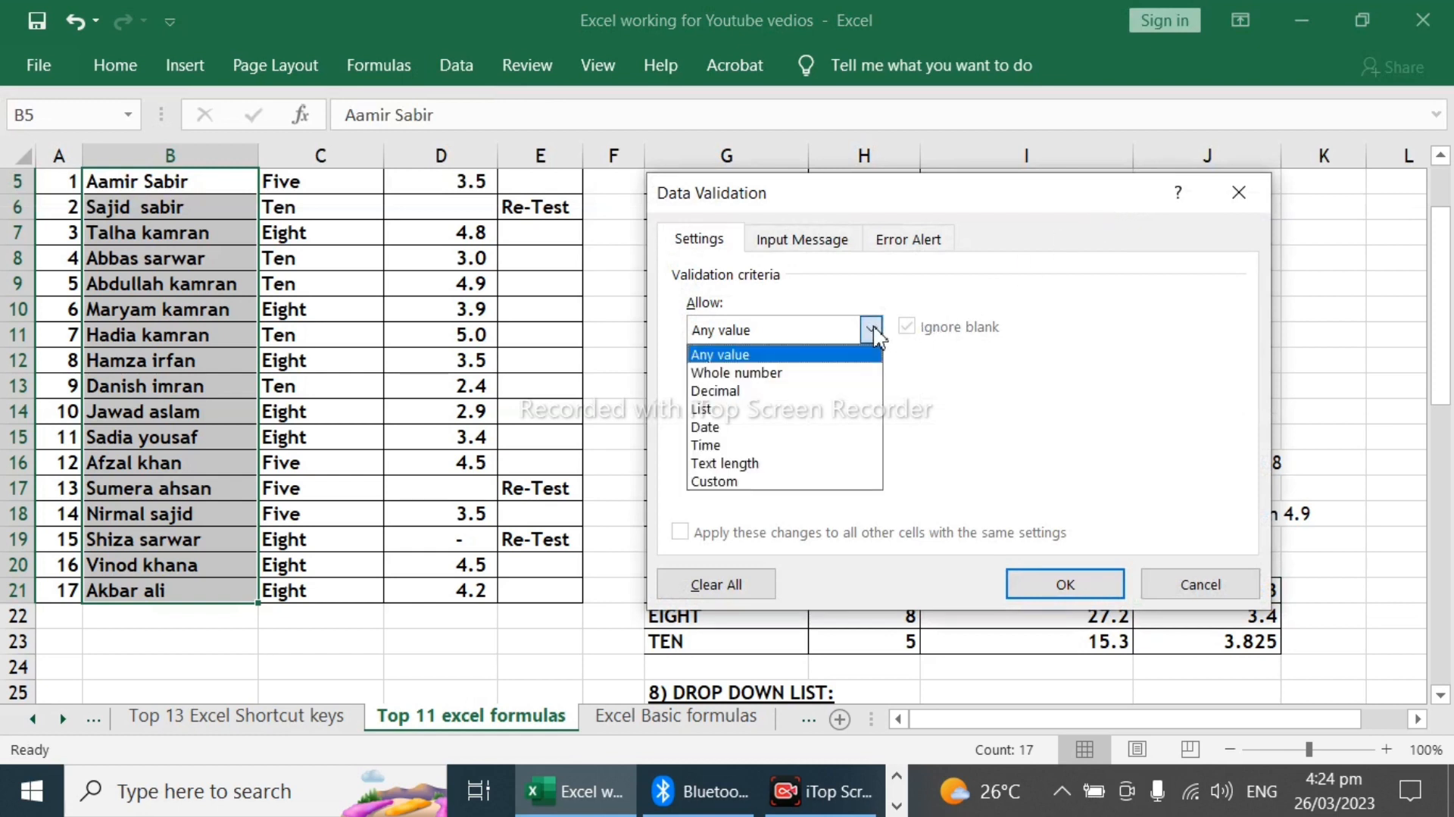
left_click(729, 409)
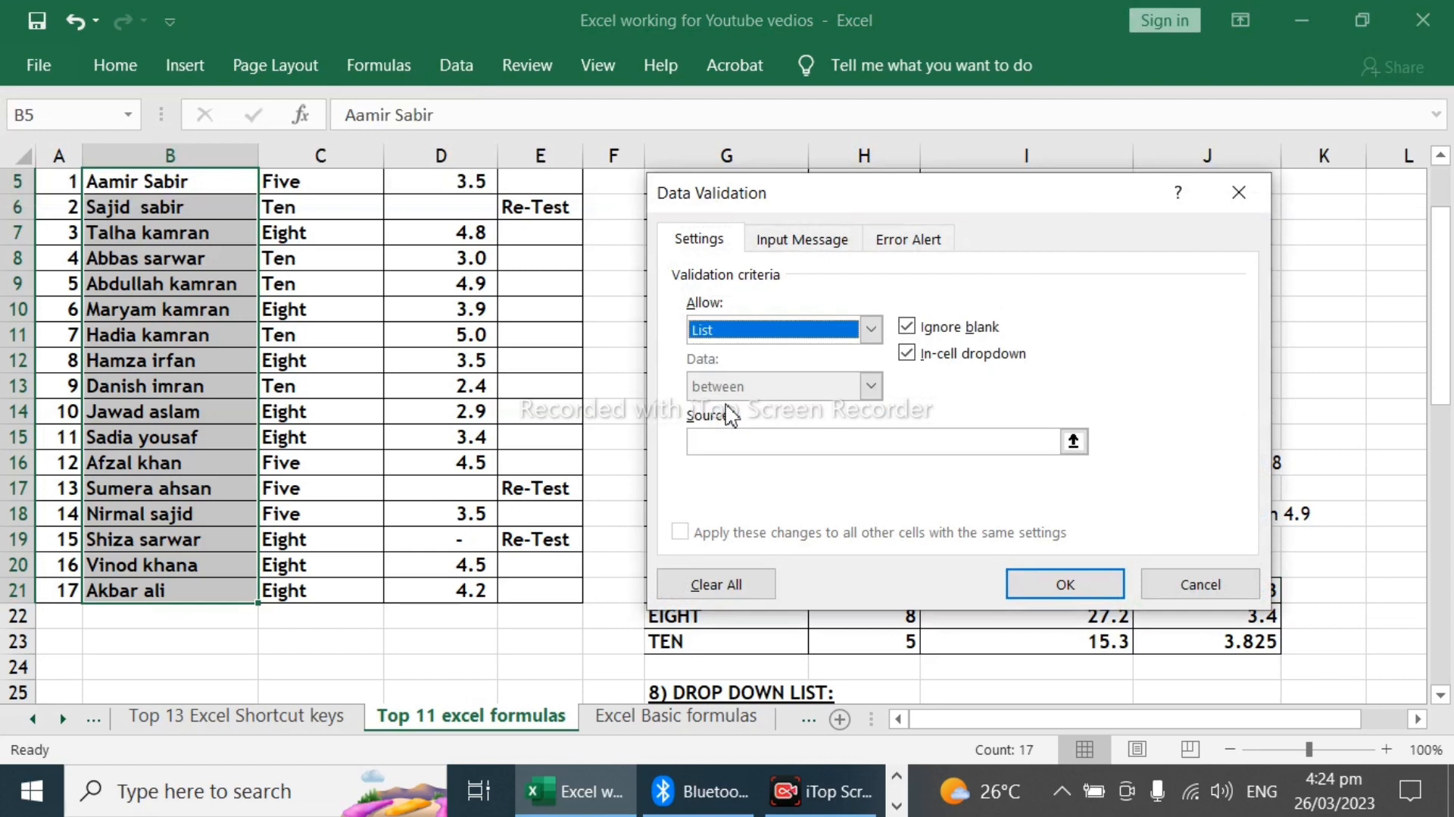
Step: Set the list validation's source to =$B$5:$B$21 and apply the rule
left_click(954, 450)
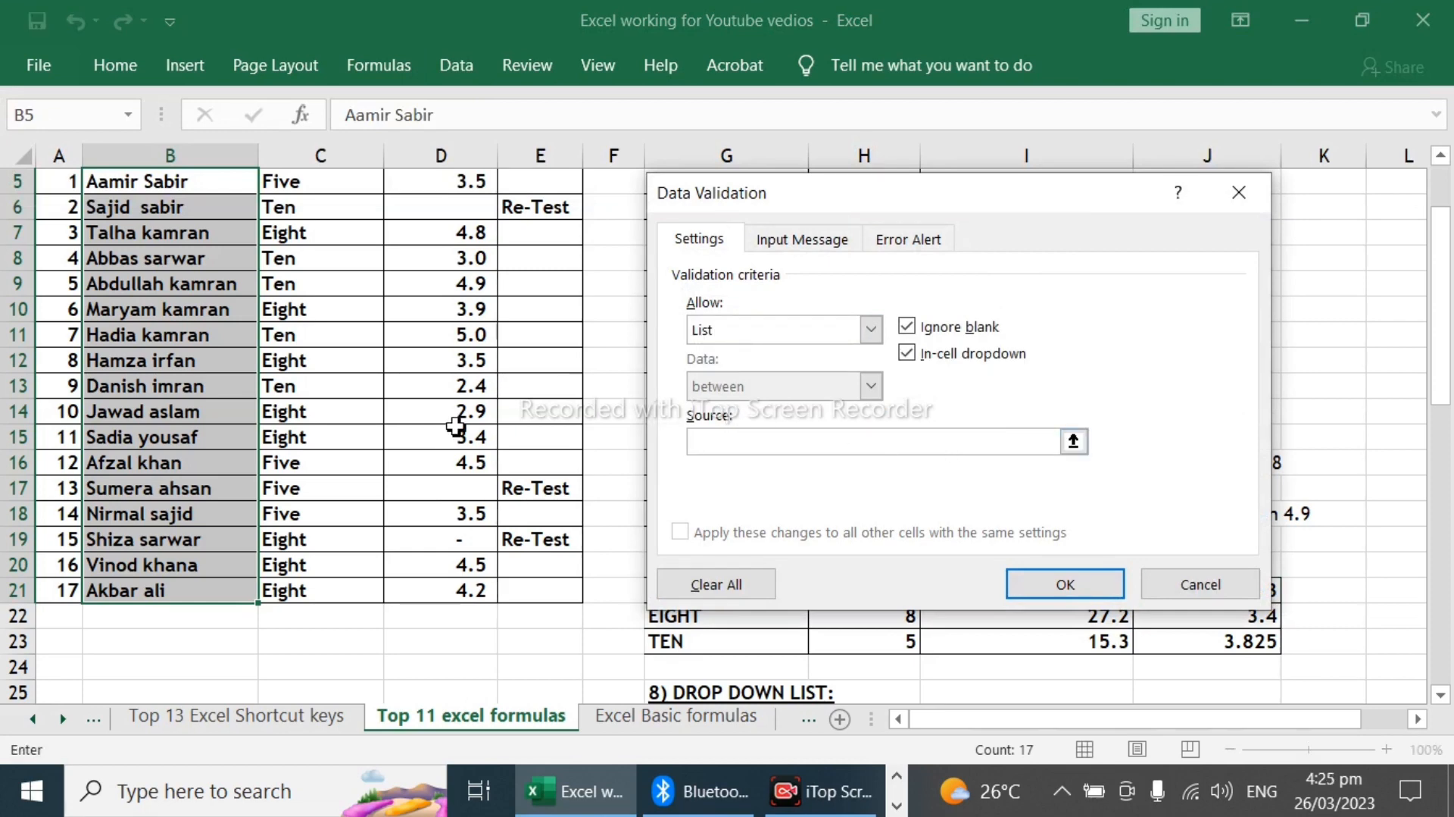
scroll(455, 426, "up", 1)
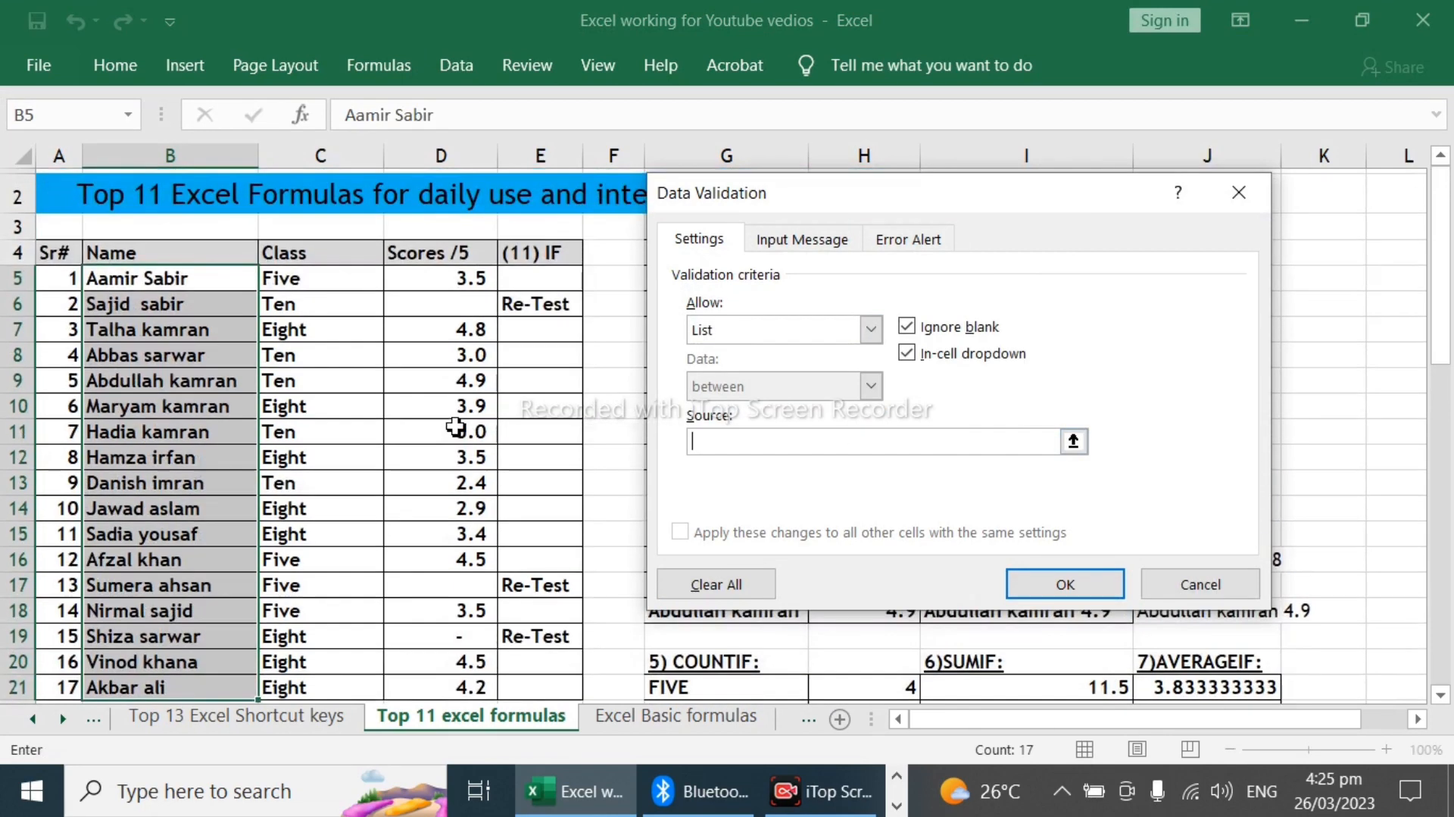
left_click(199, 284)
left_click_drag(200, 284, 167, 543)
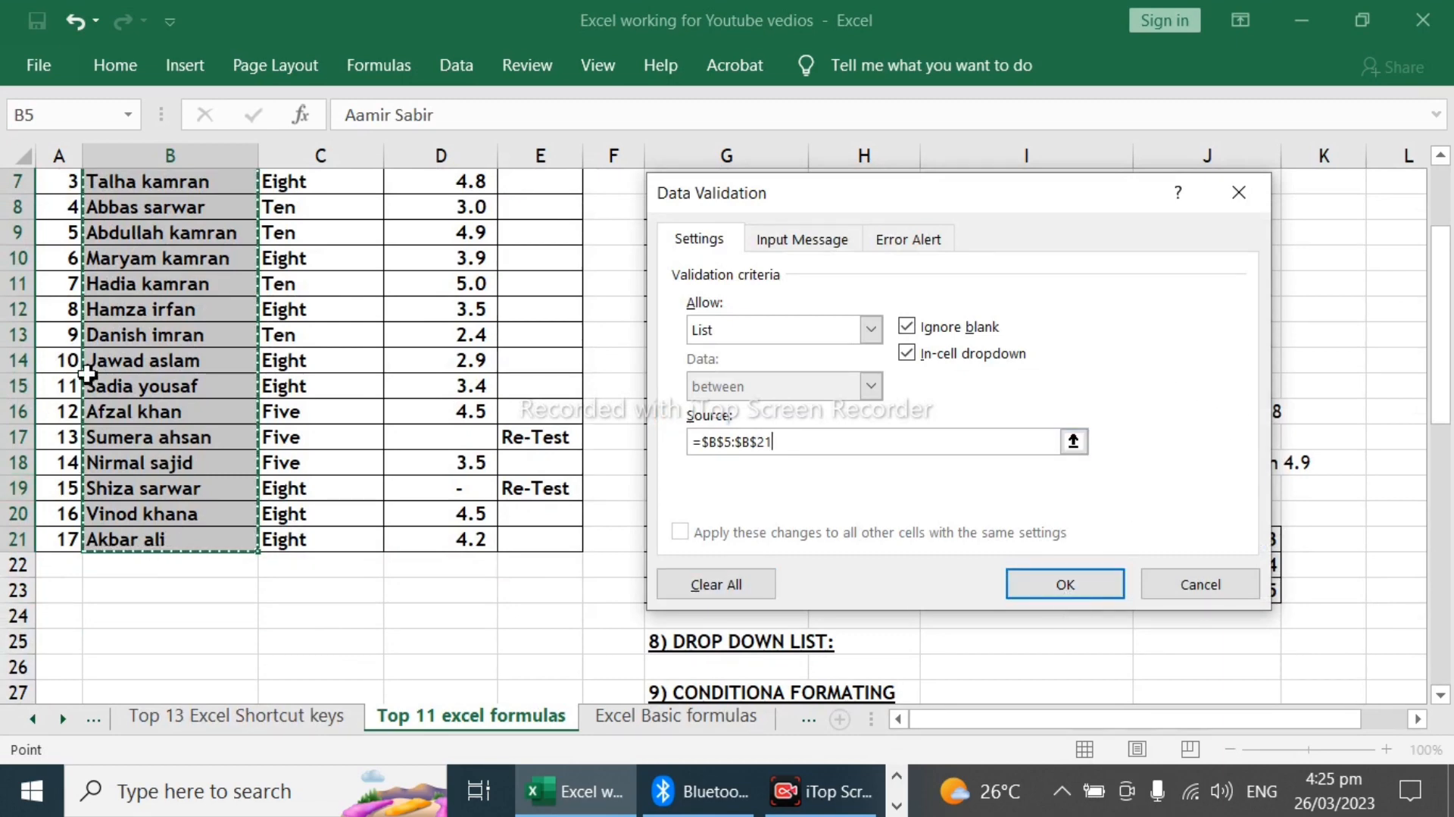
scroll(83, 372, "up", 2)
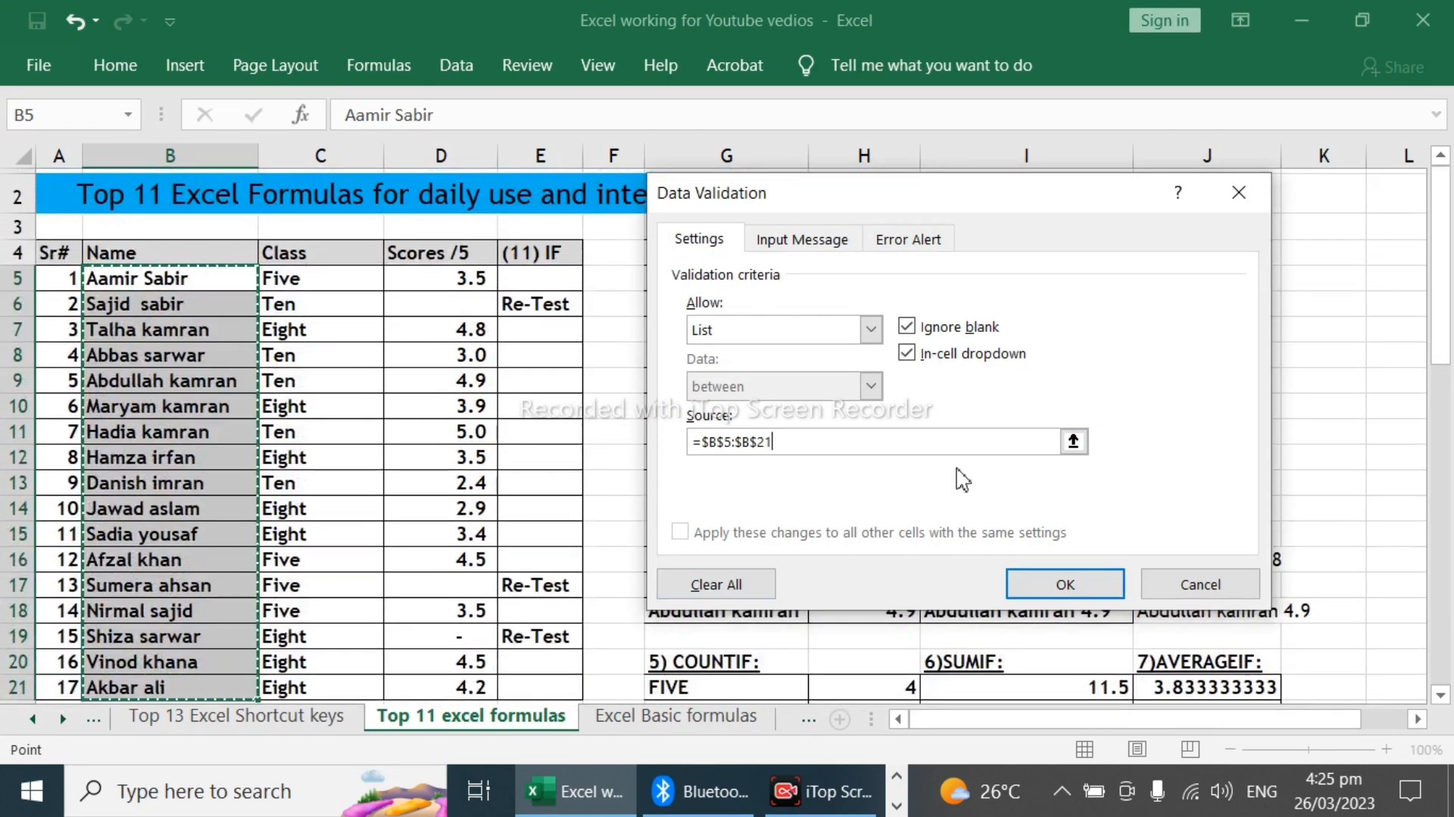
left_click(1074, 590)
Step: Open the drop-down list of student names in I25
scroll(1140, 574, "down", 1)
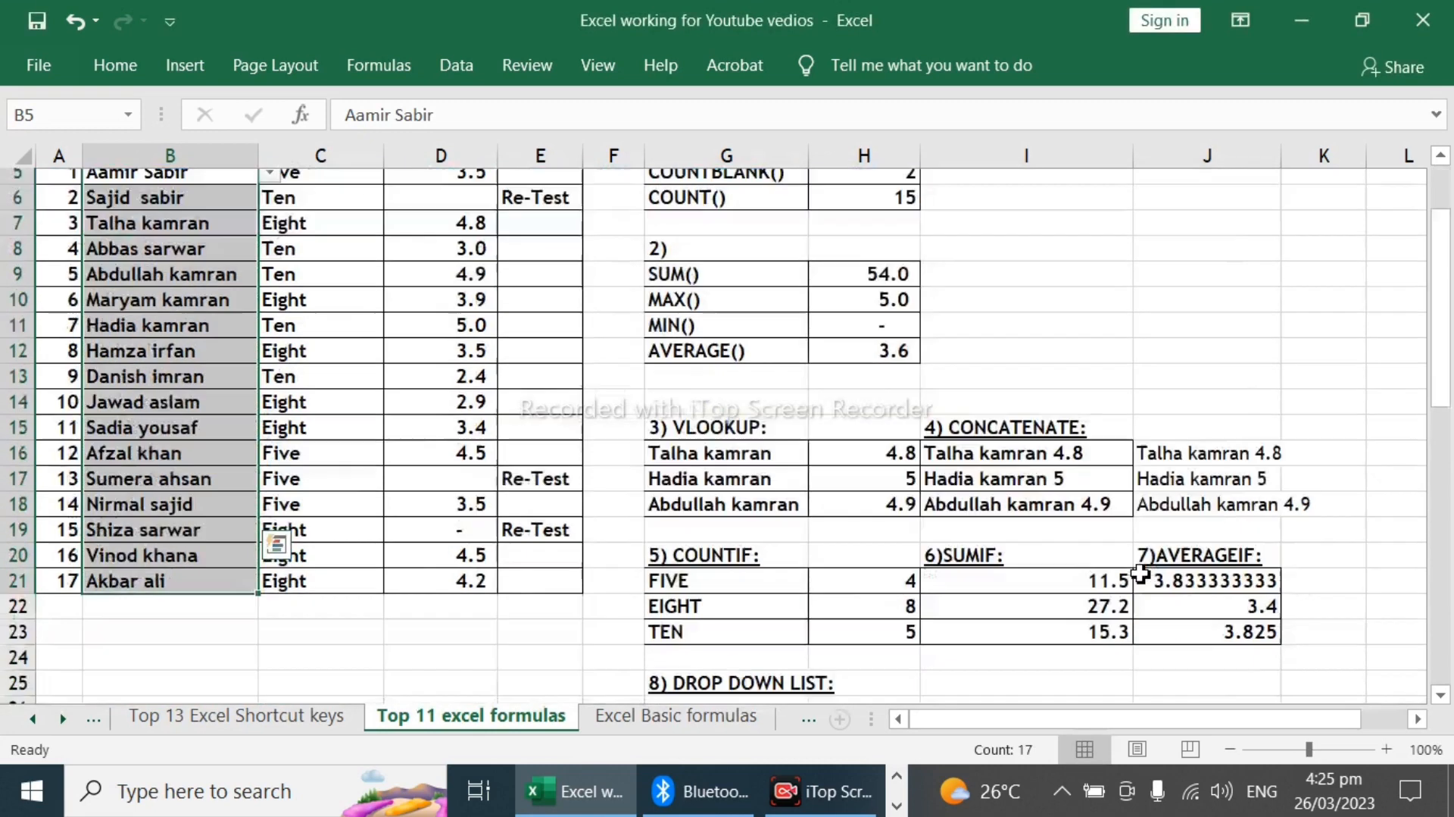
scroll(1141, 574, "down", 1)
scroll(1330, 619, "down", 2)
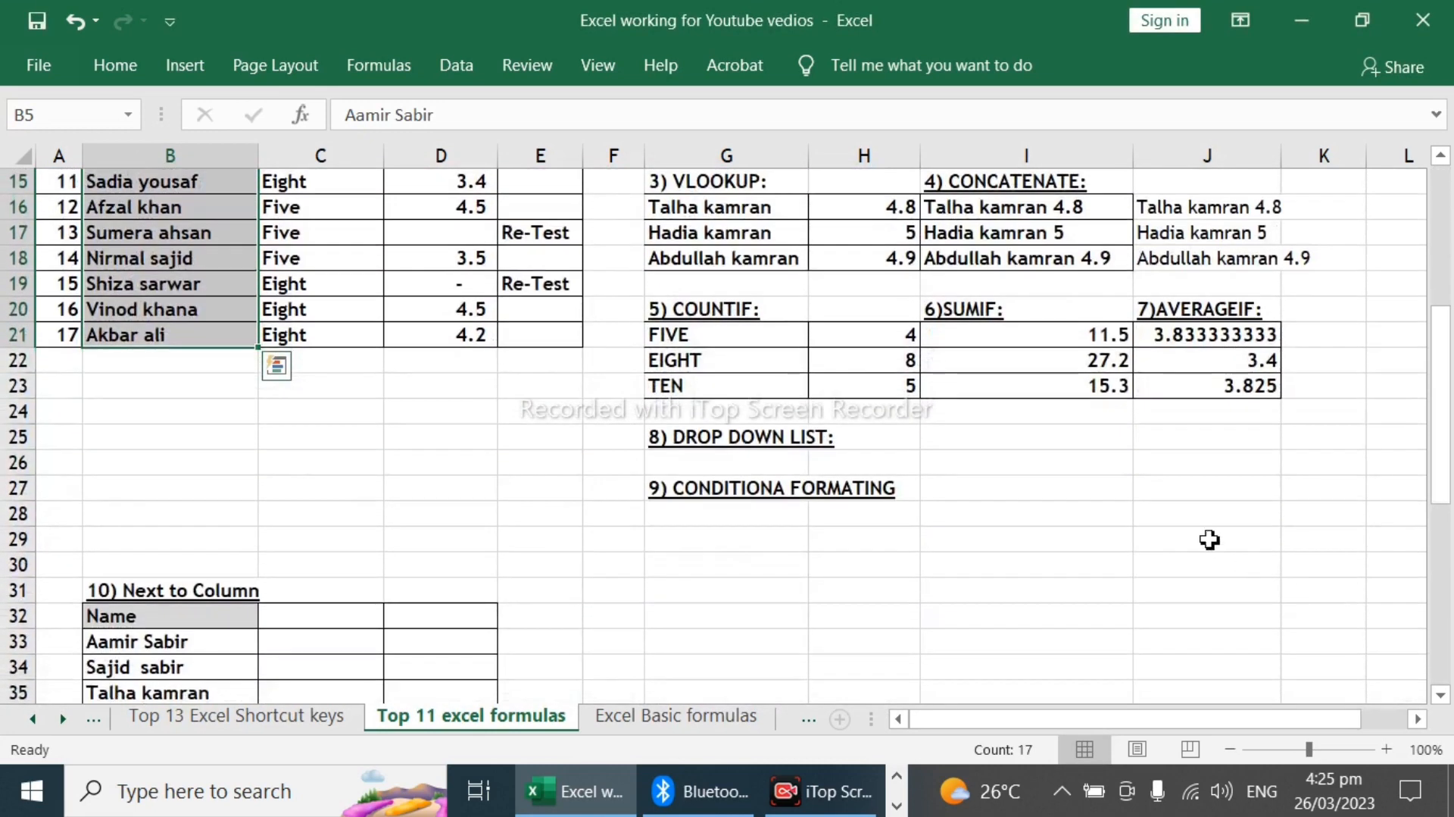
left_click(1199, 442)
left_click(1088, 443)
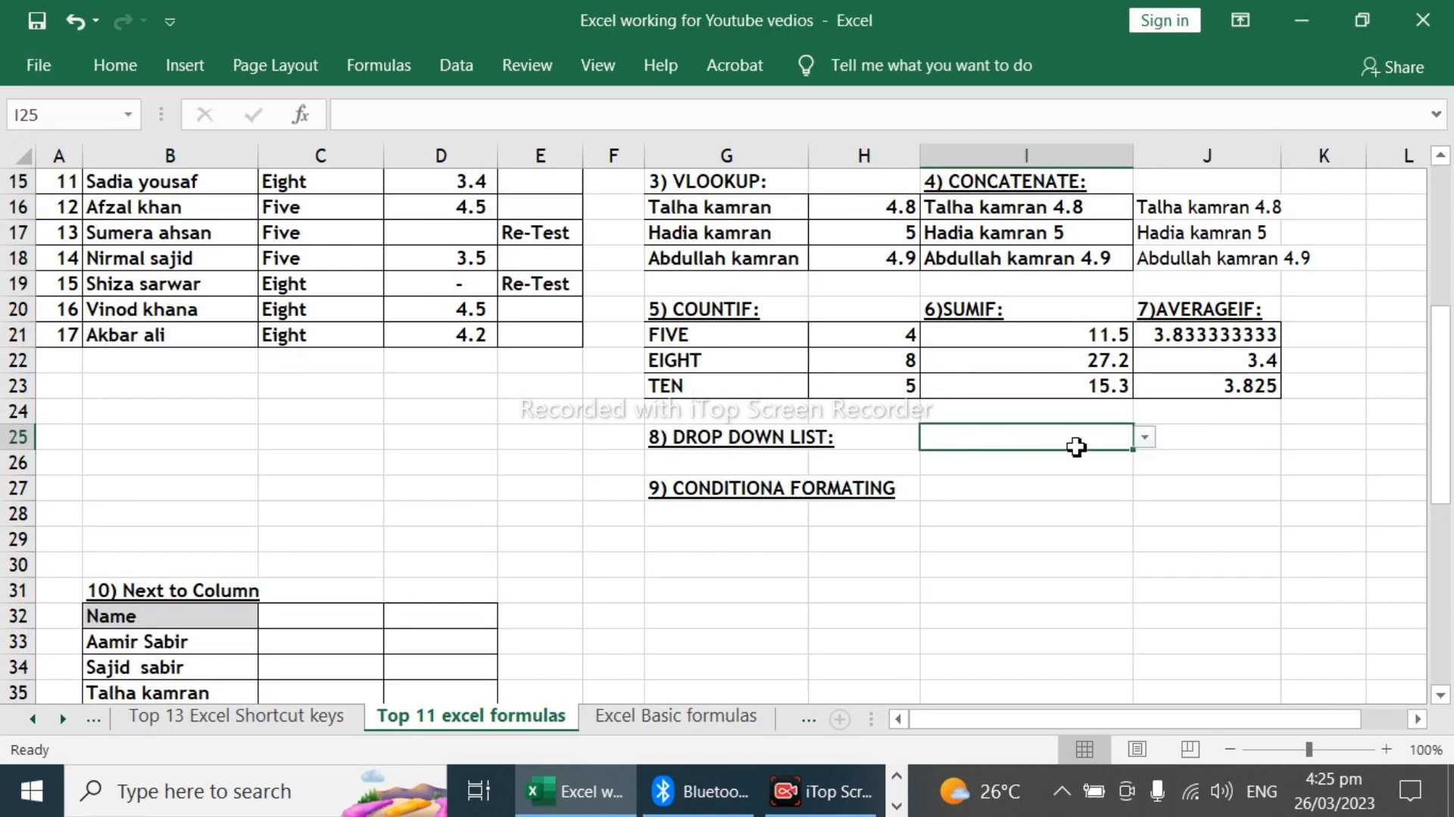
left_click(1146, 442)
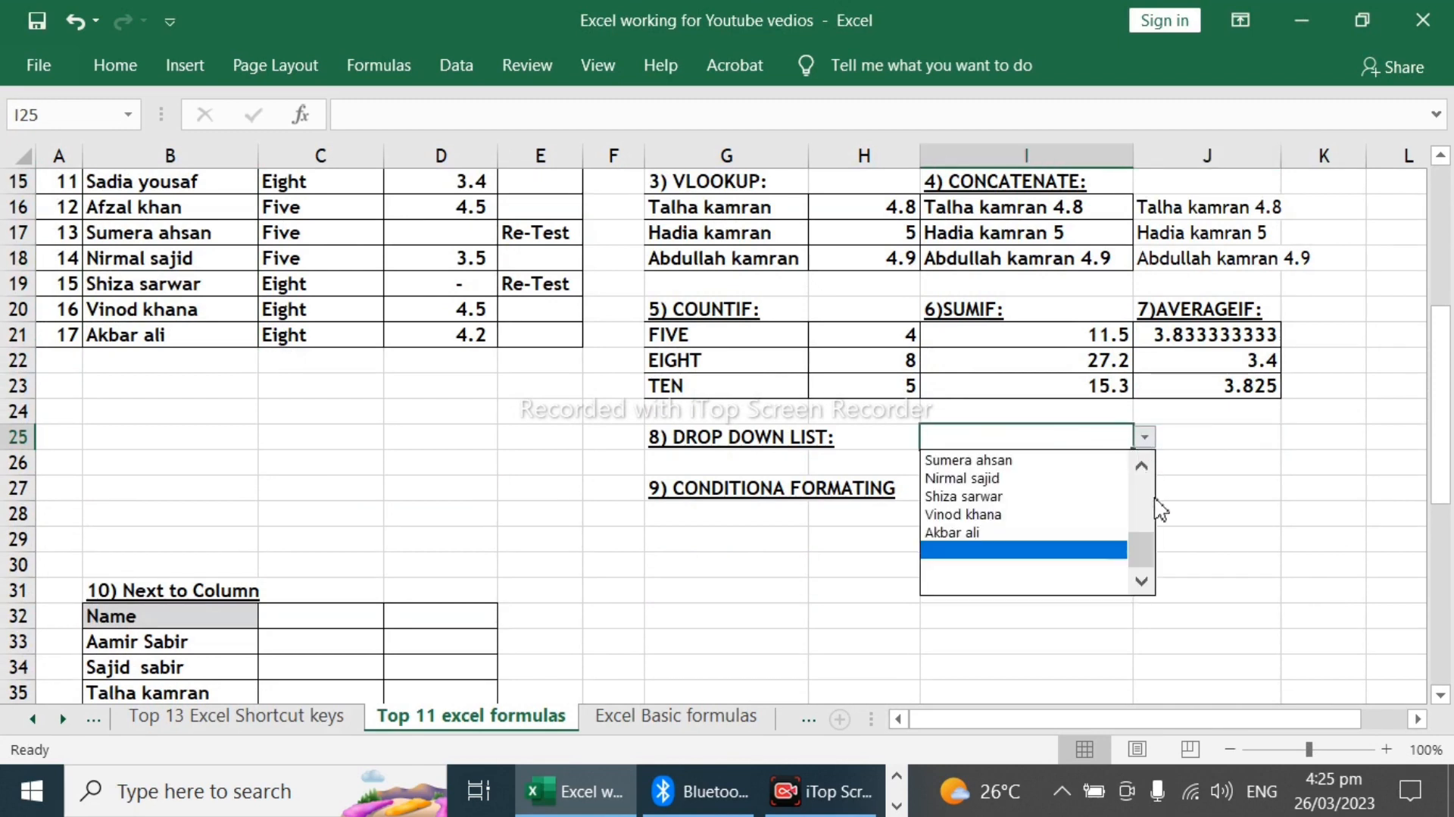
Step: Copy the drop-down cell I25 onto the first lookup name cell G16 under the VLOOKUP heading
left_click_drag(1140, 547, 1140, 479)
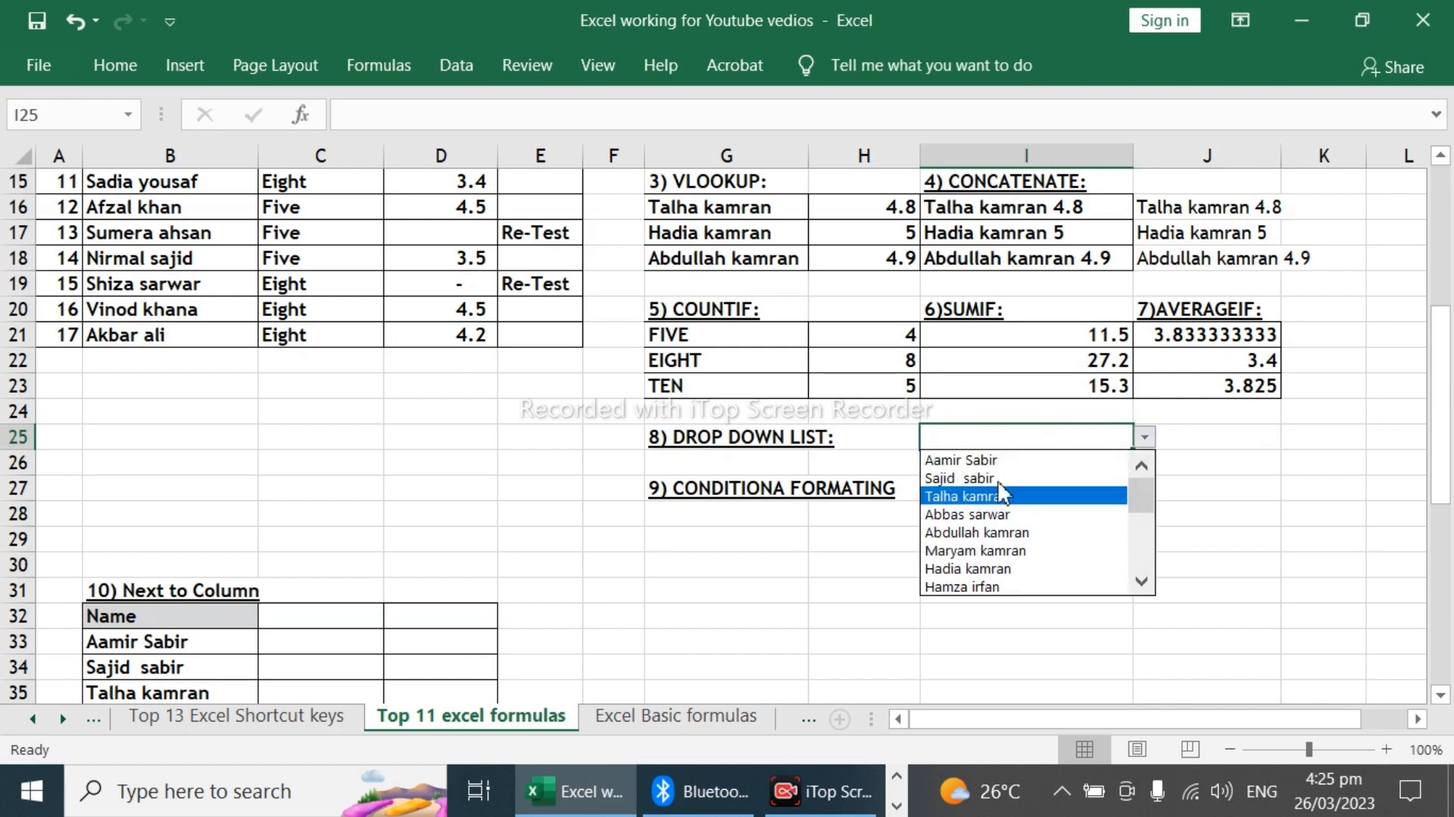
left_click(984, 431)
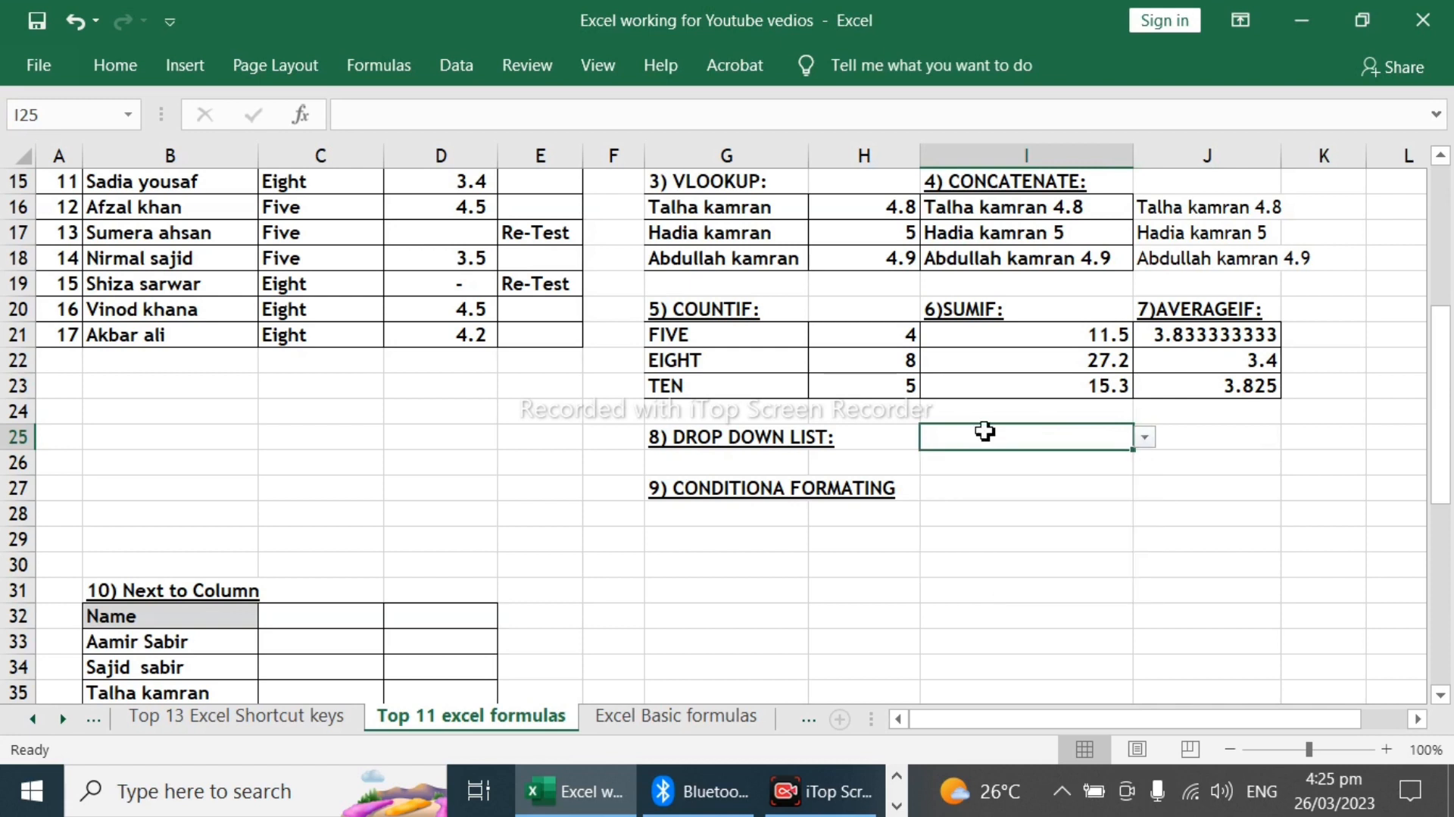
key("ctrl+c")
scroll(984, 455, "up", 4)
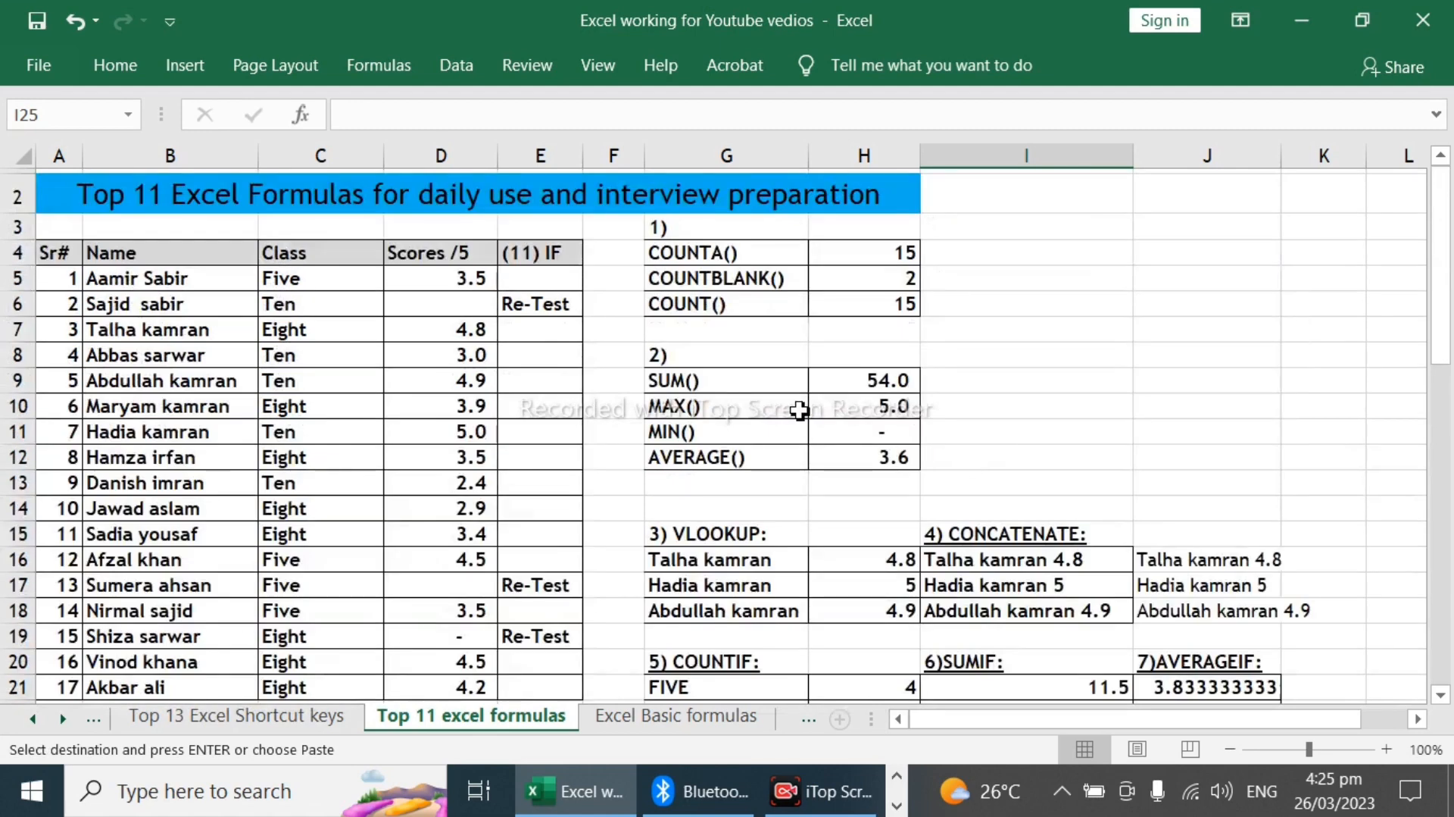
left_click(712, 559)
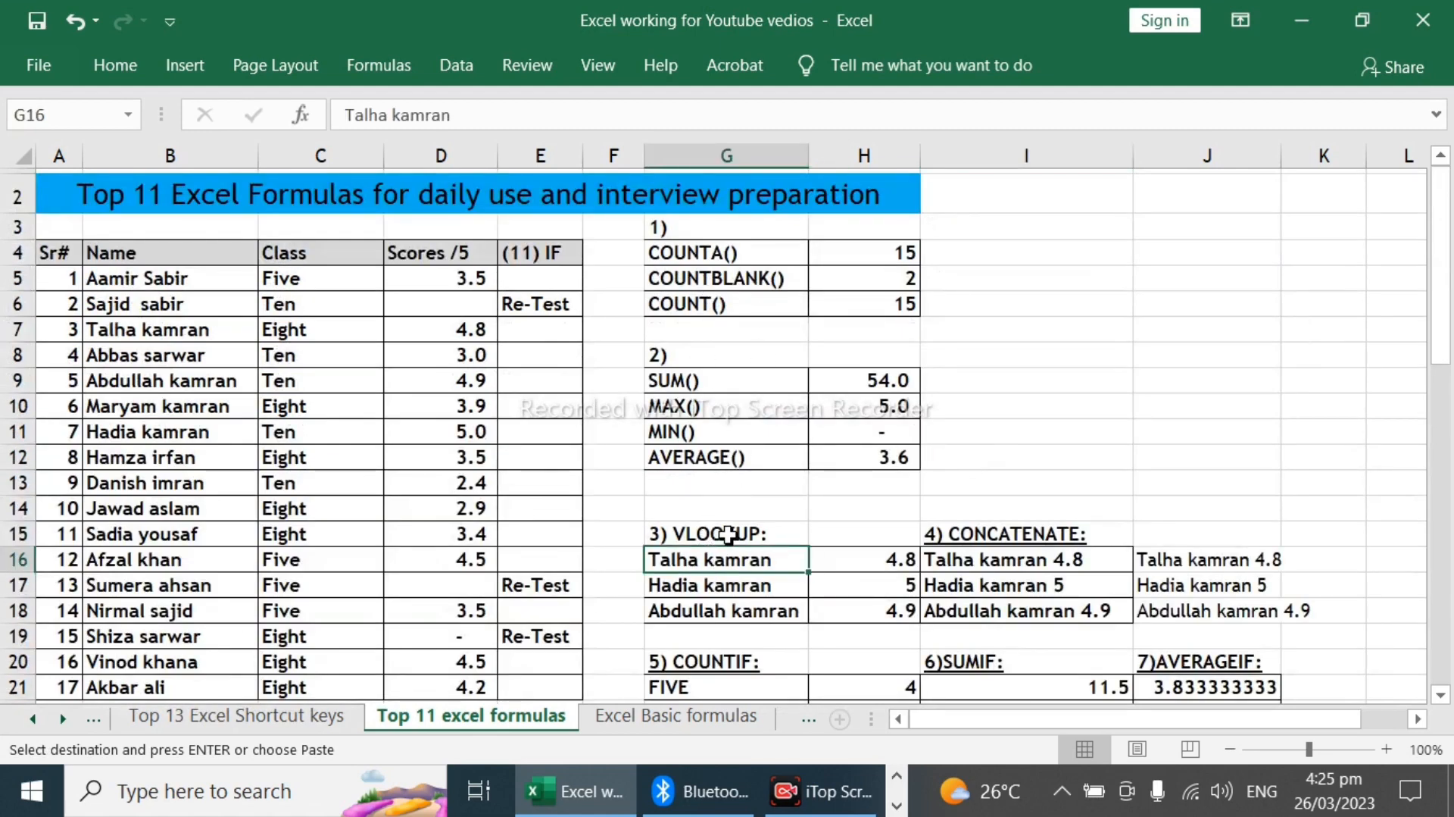
key("ctrl+v")
Step: Pick the students from rows 17 and 18 in turn in G16's drop-down list, ending with the row 19 student
left_click(819, 559)
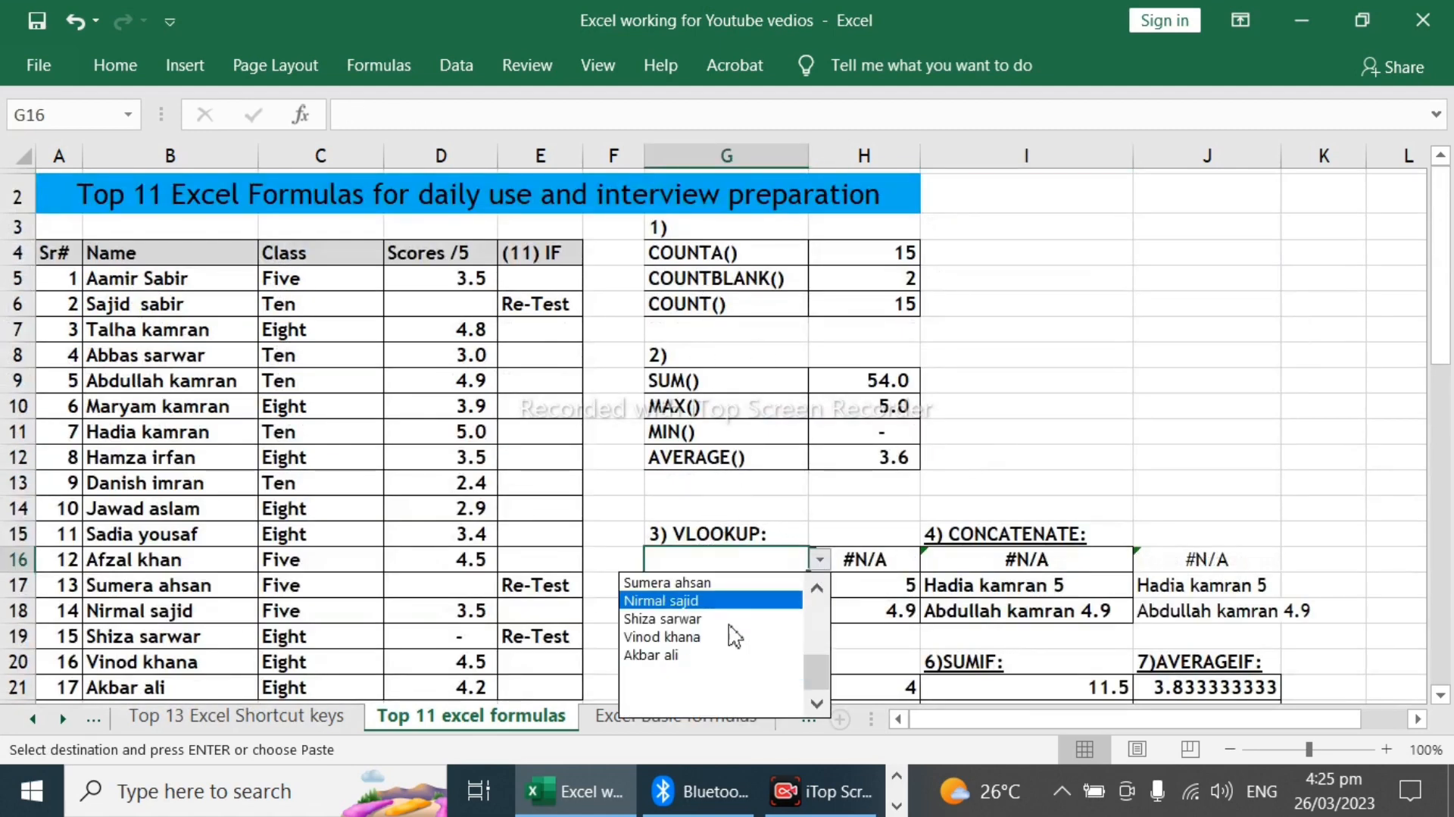
left_click(692, 582)
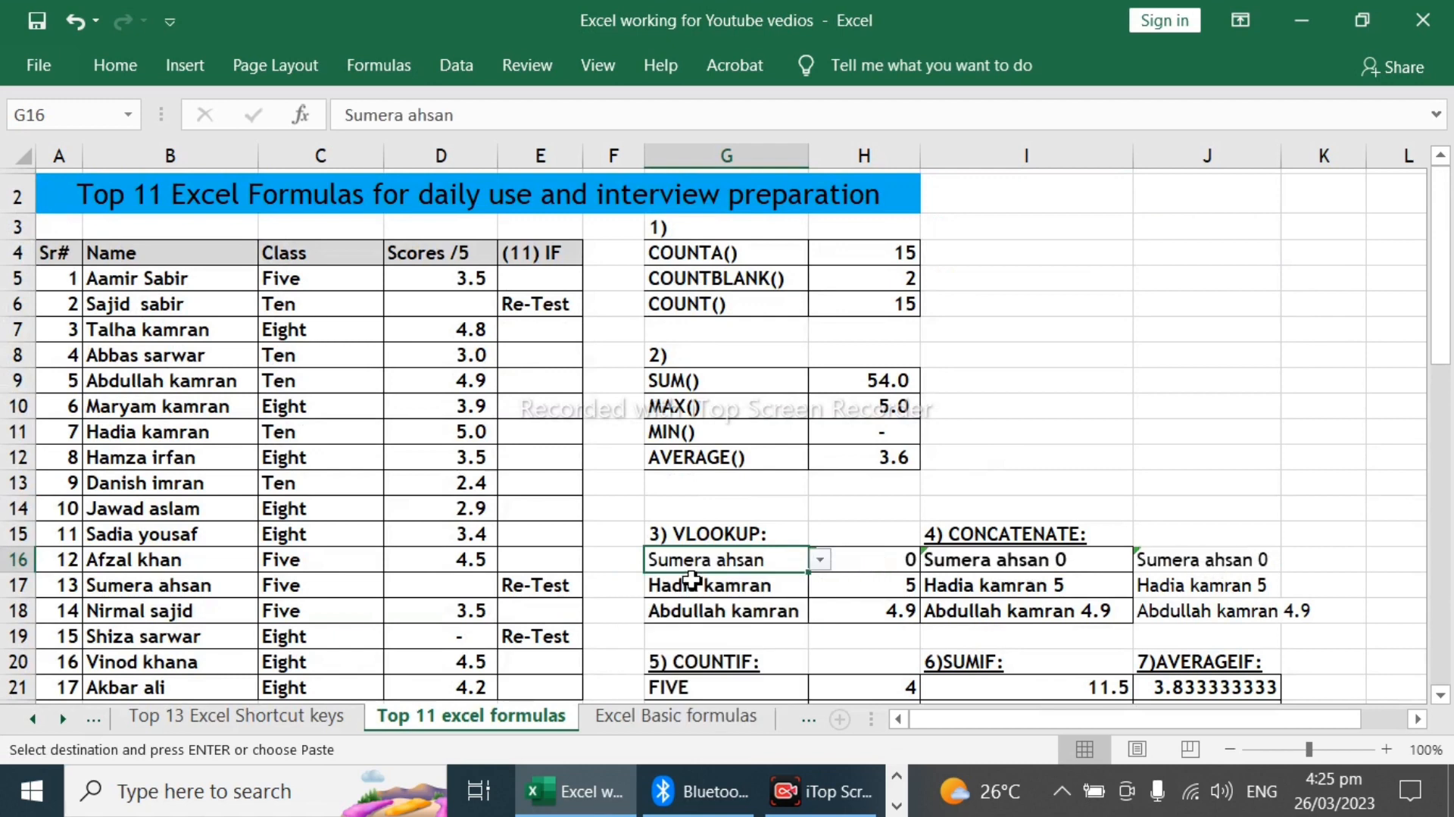
left_click(821, 560)
left_click(709, 600)
left_click(823, 581)
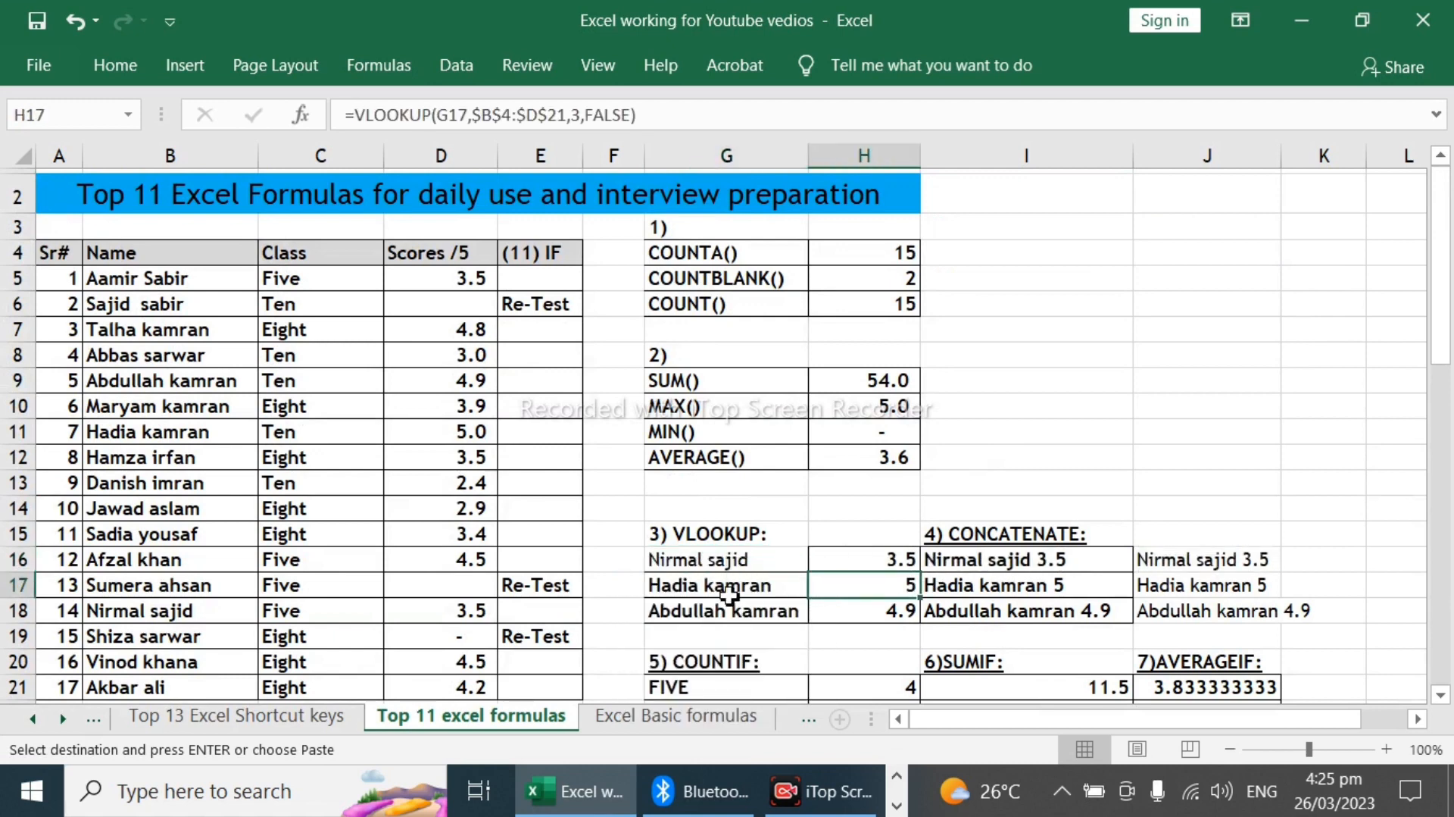
left_click(757, 558)
left_click(820, 560)
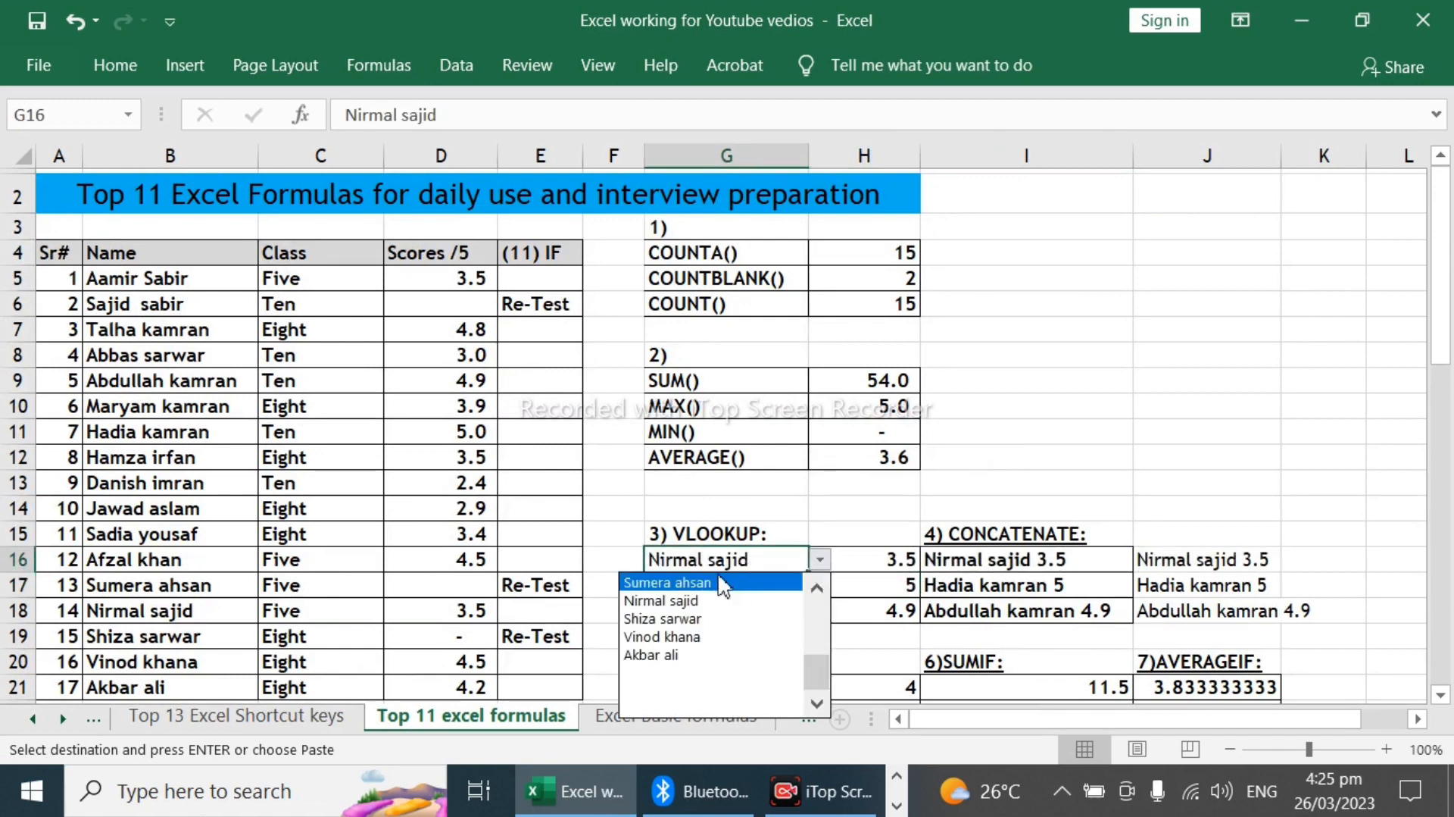
left_click(697, 615)
Step: Start a Greater Than conditional formatting rule on the scores D5:D21
scroll(925, 492, "down", 4)
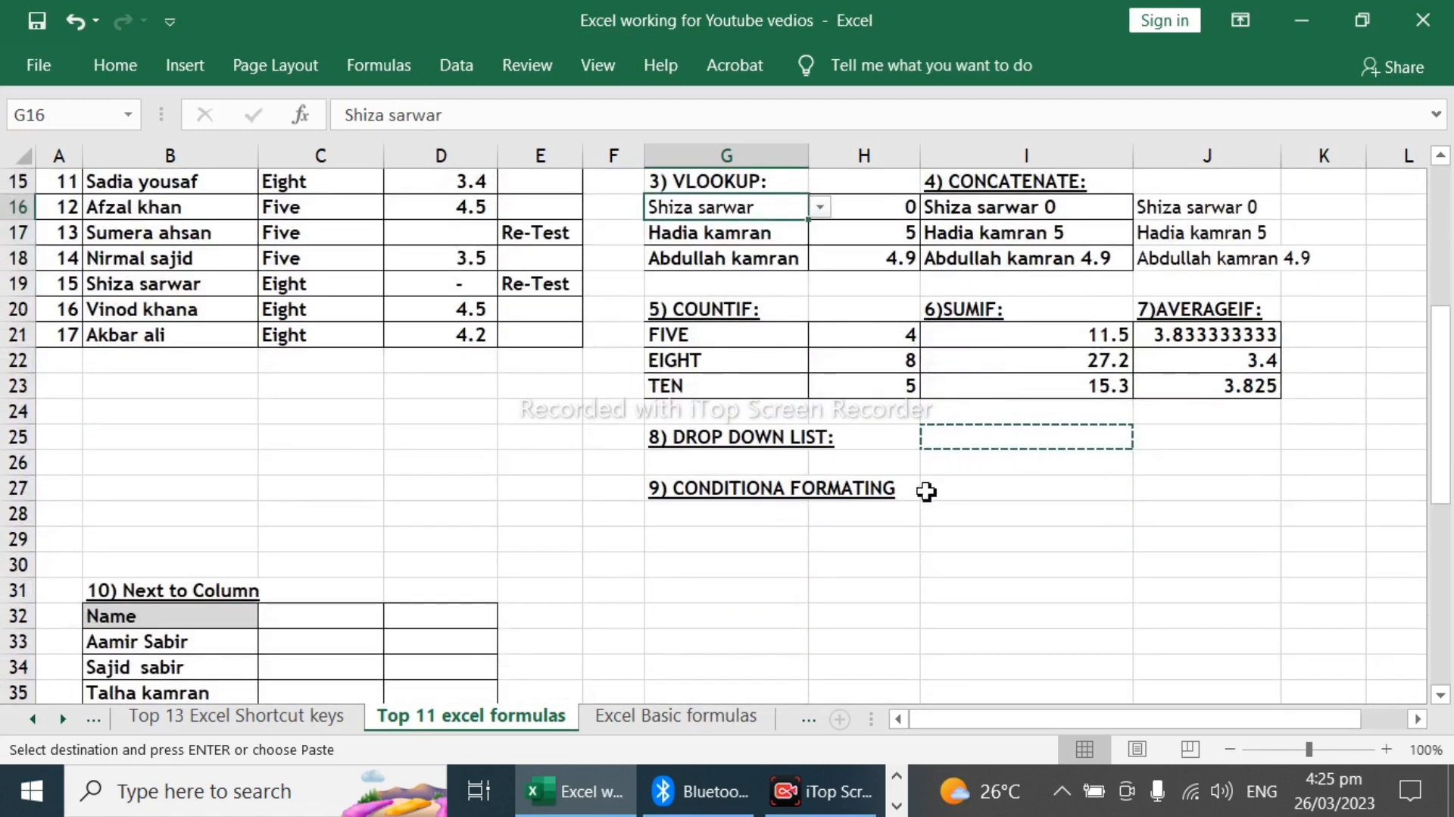
left_click(926, 503)
left_click(775, 492)
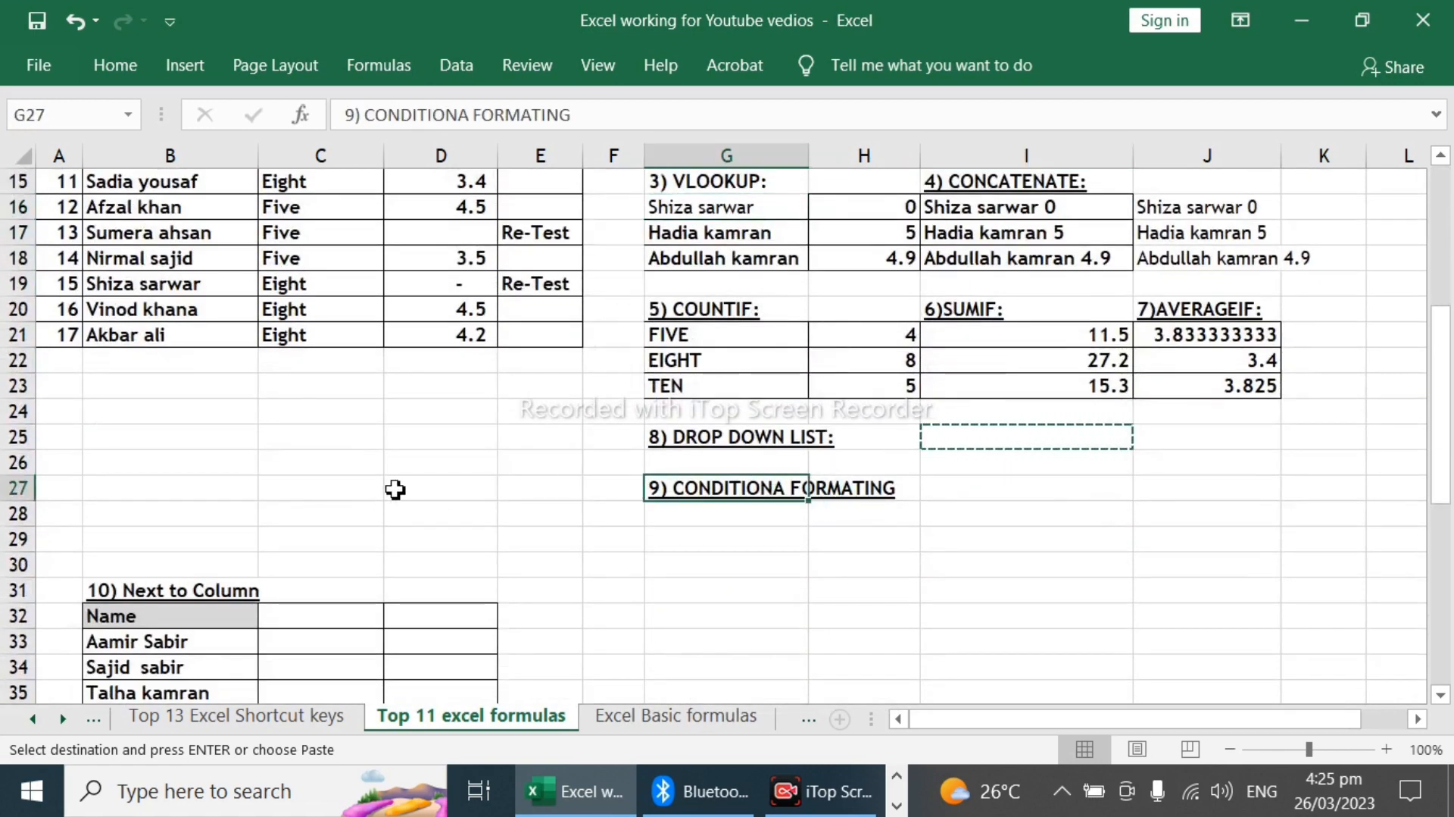
scroll(425, 425, "up", 5)
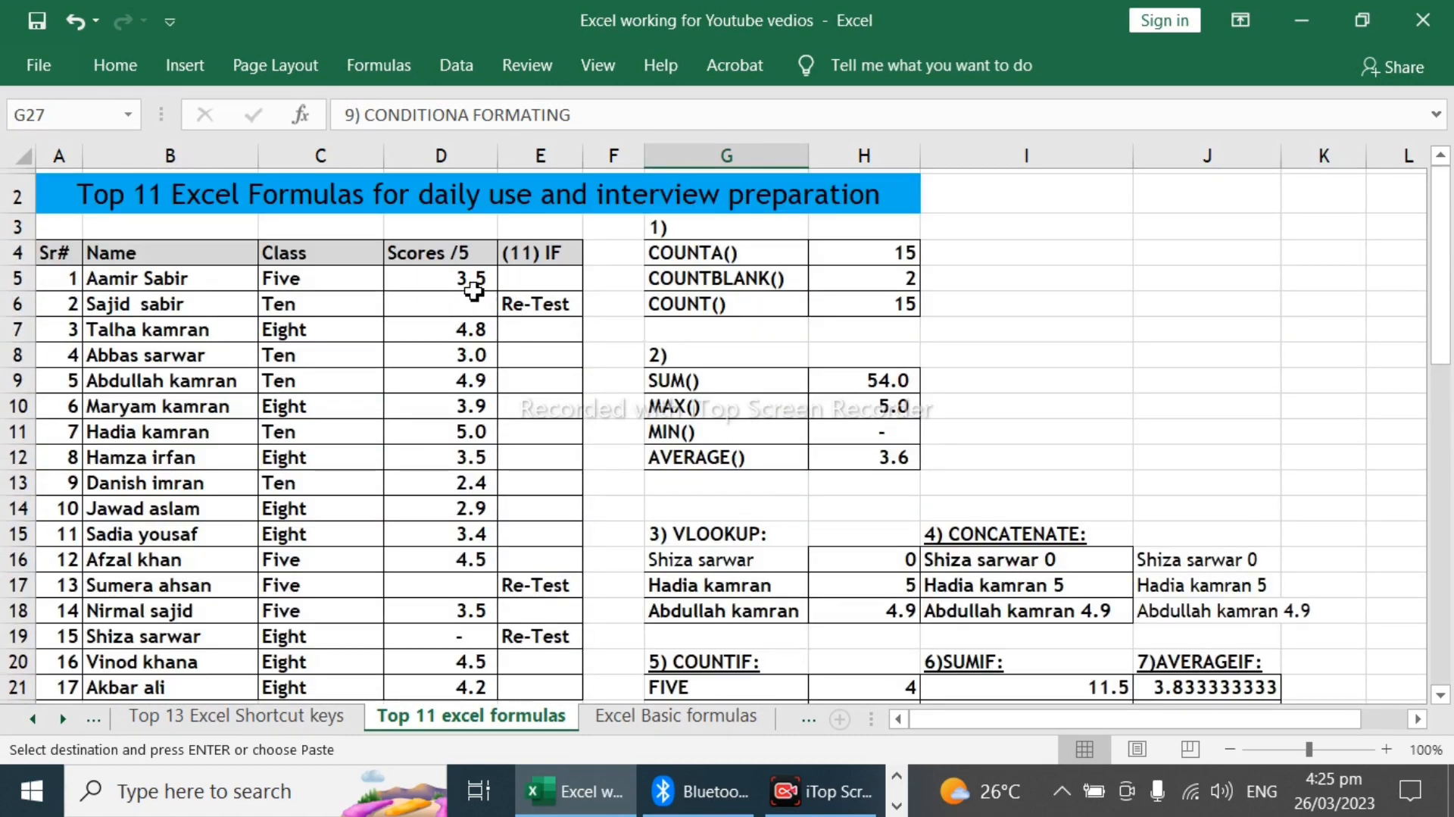
left_click_drag(470, 278, 471, 578)
scroll(482, 523, "up", 1)
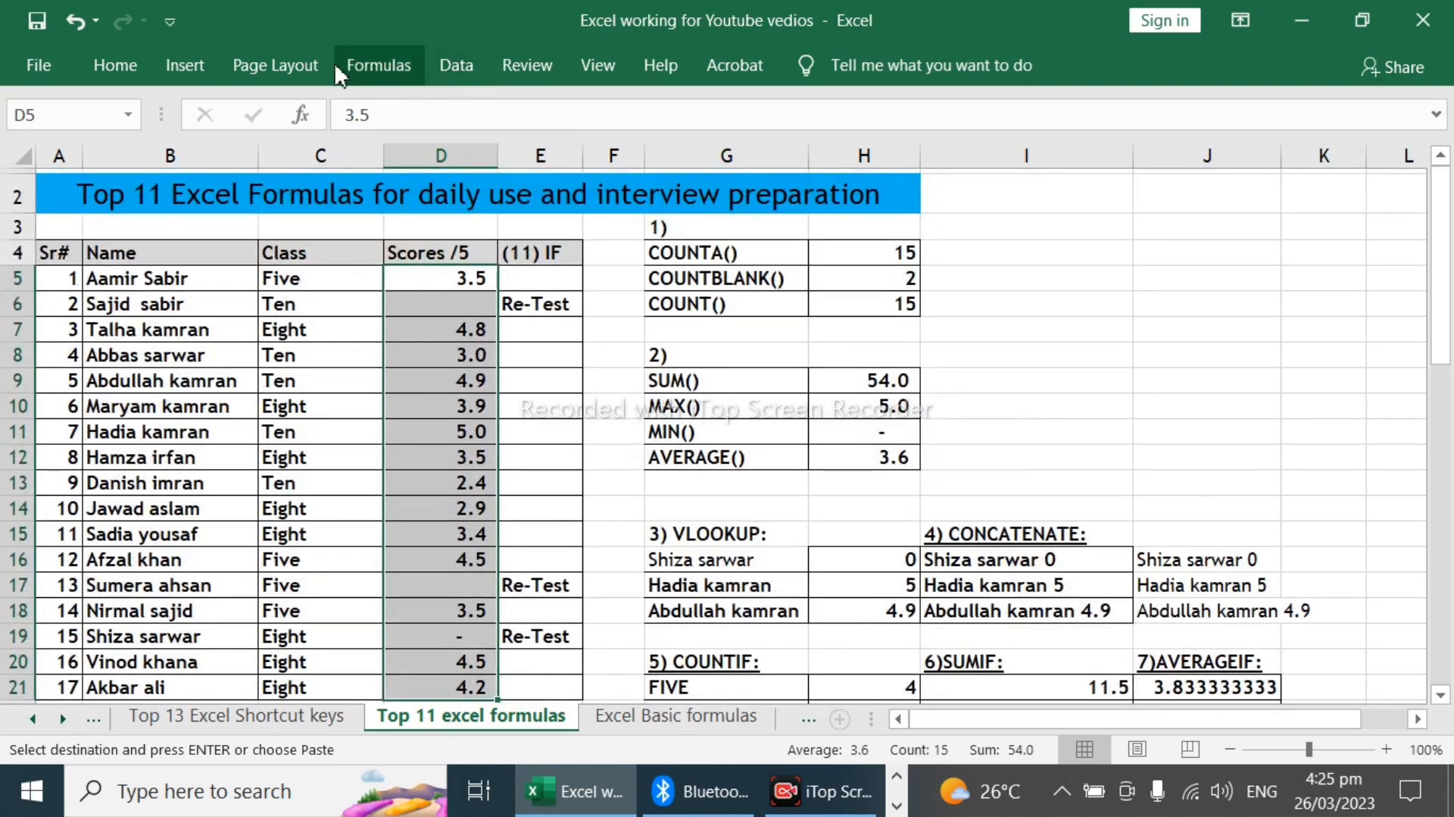
left_click(114, 65)
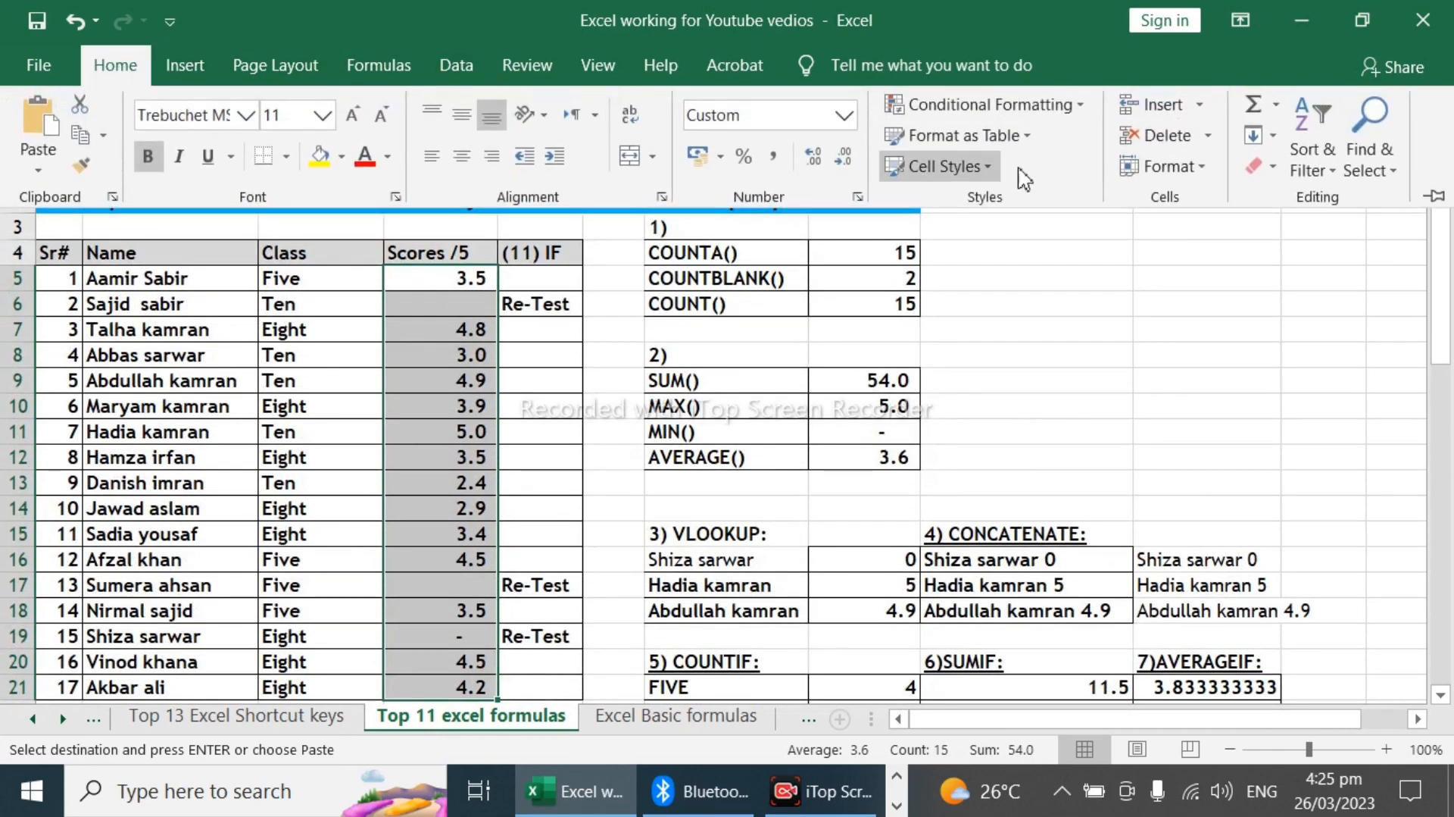
left_click(1082, 107)
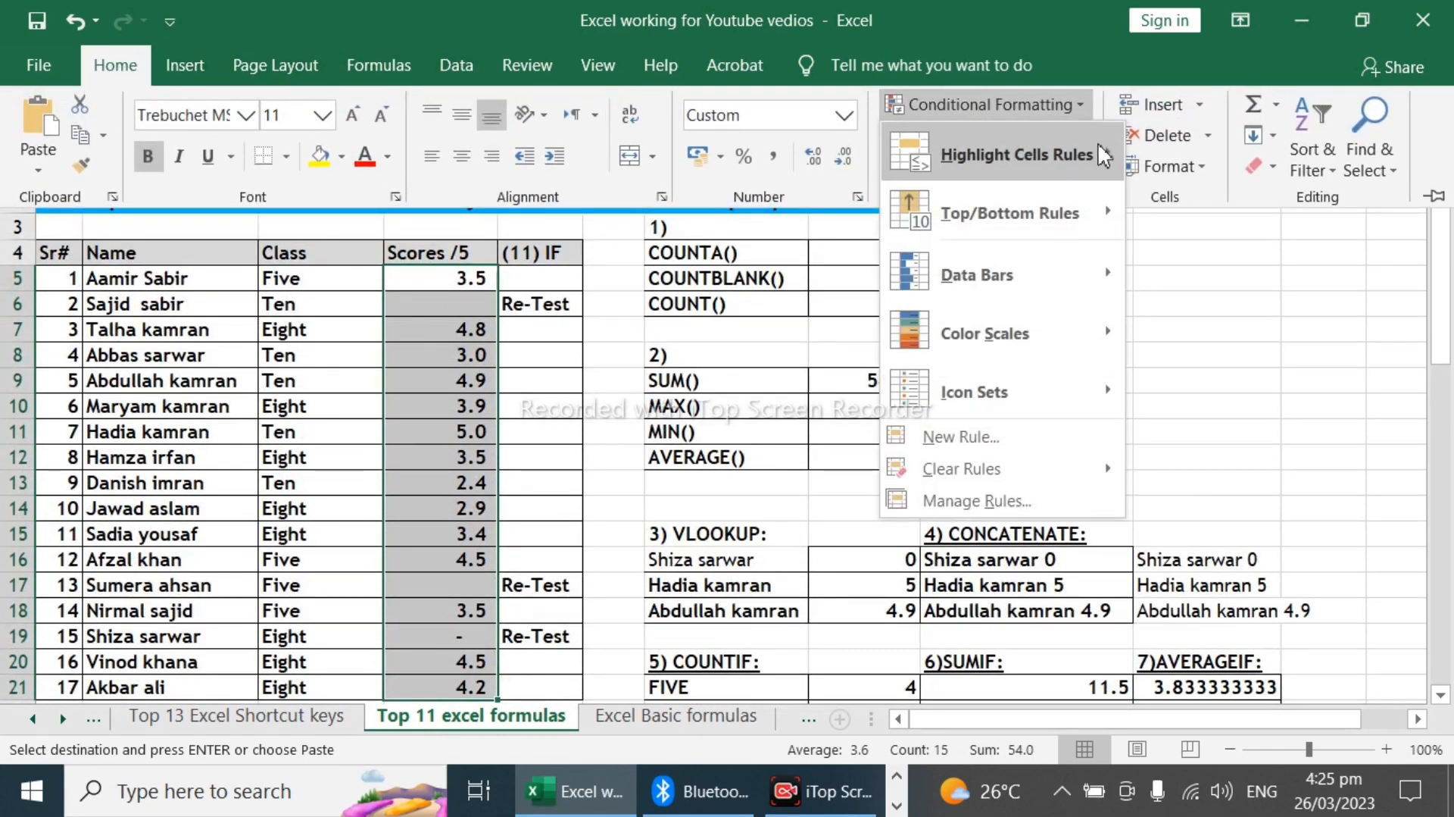
mouse_move(1108, 150)
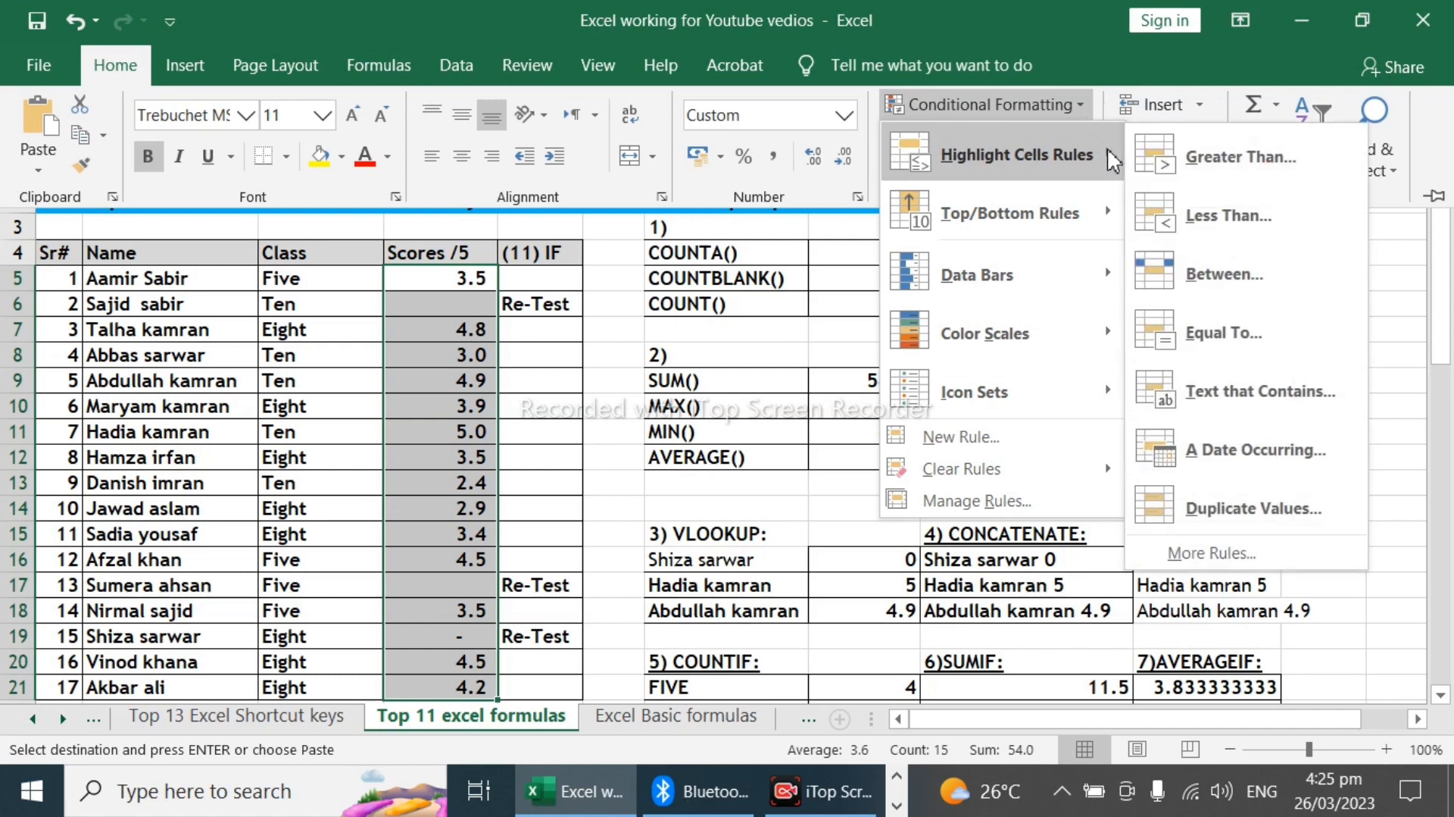
left_click(1210, 168)
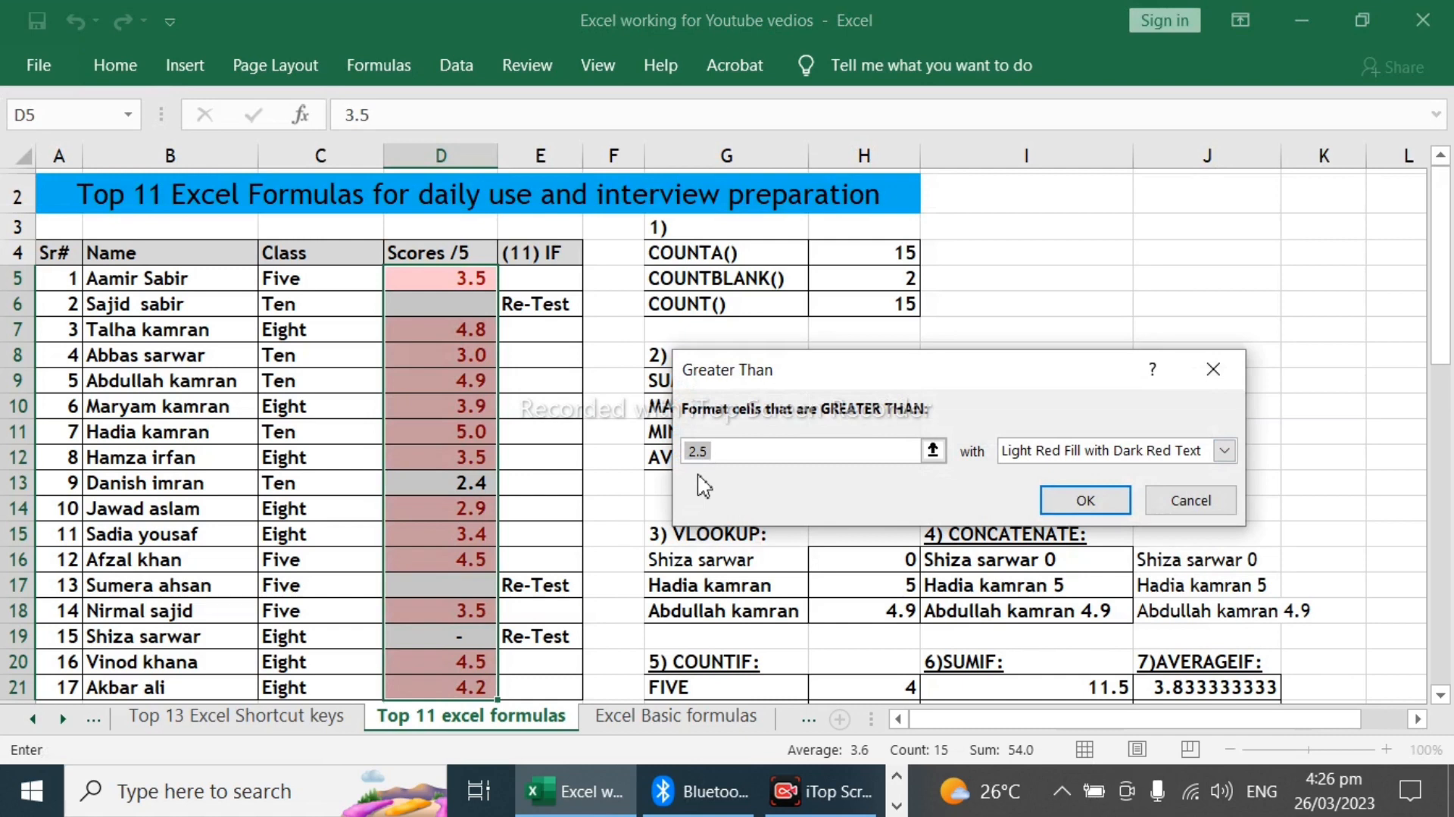
Step: Set the rule to format scores greater than 4 with Green Fill with Dark Green Text and apply it
key("BackSpace")
type("4")
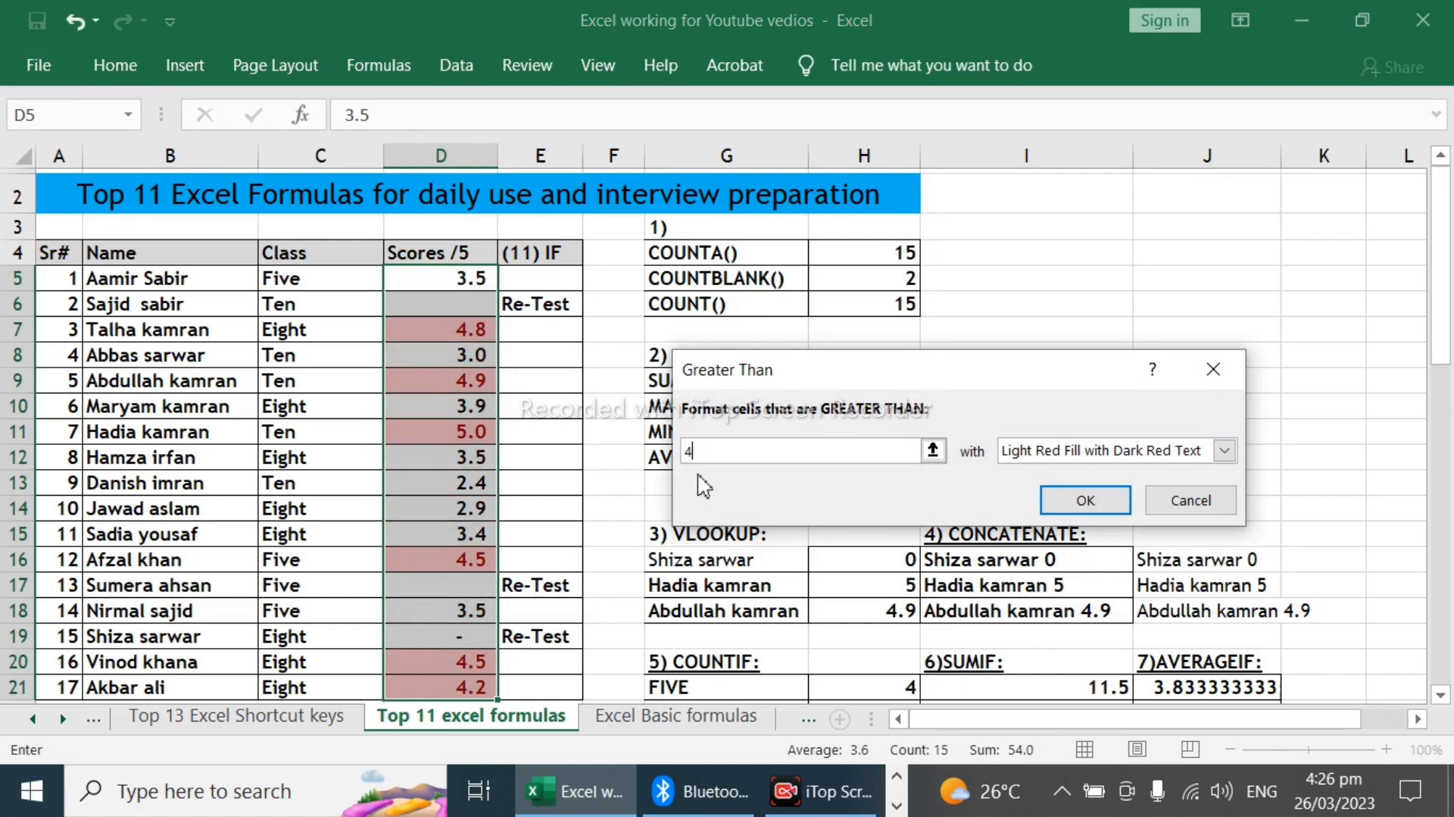
left_click(1224, 452)
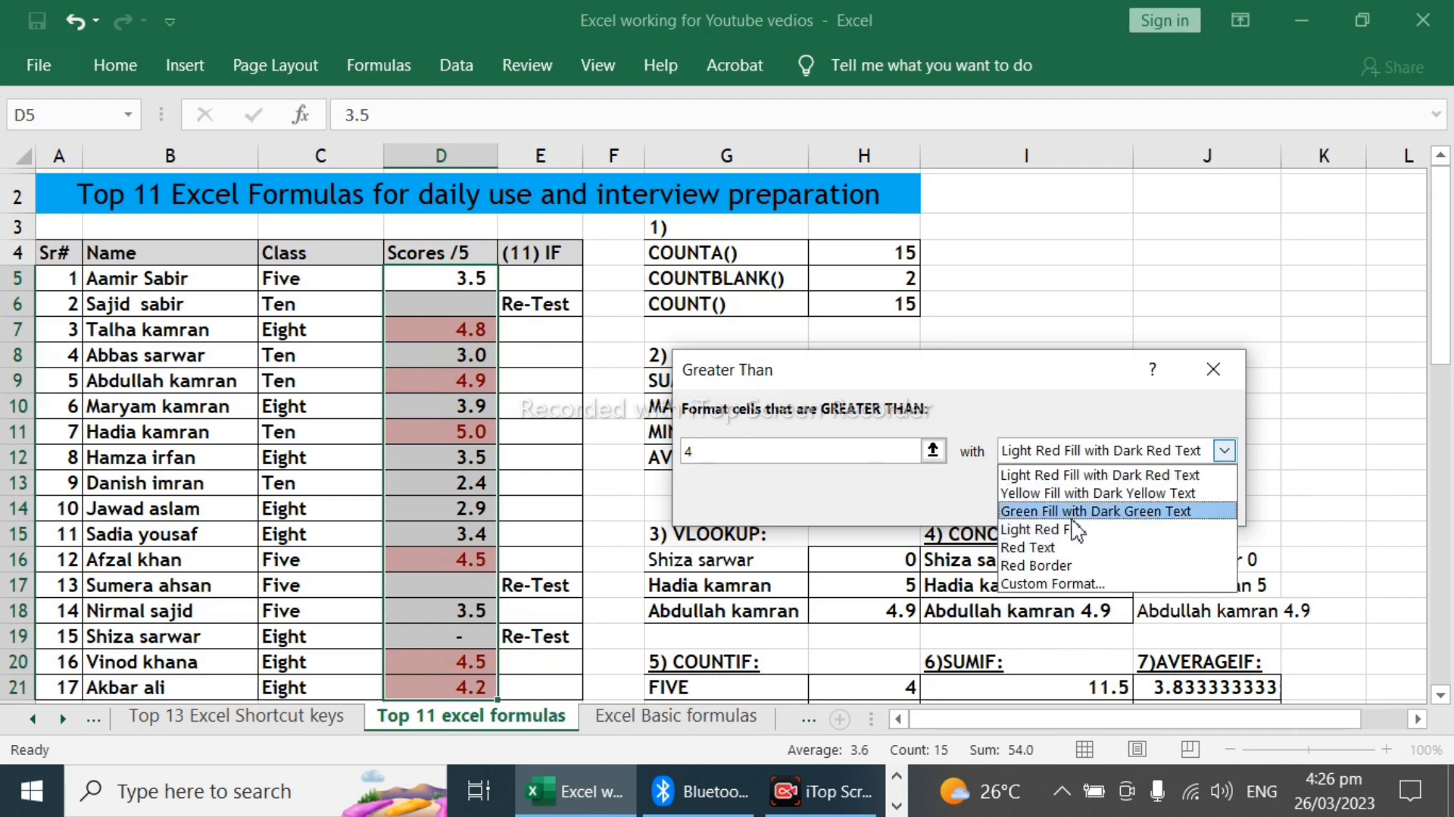
left_click(1082, 512)
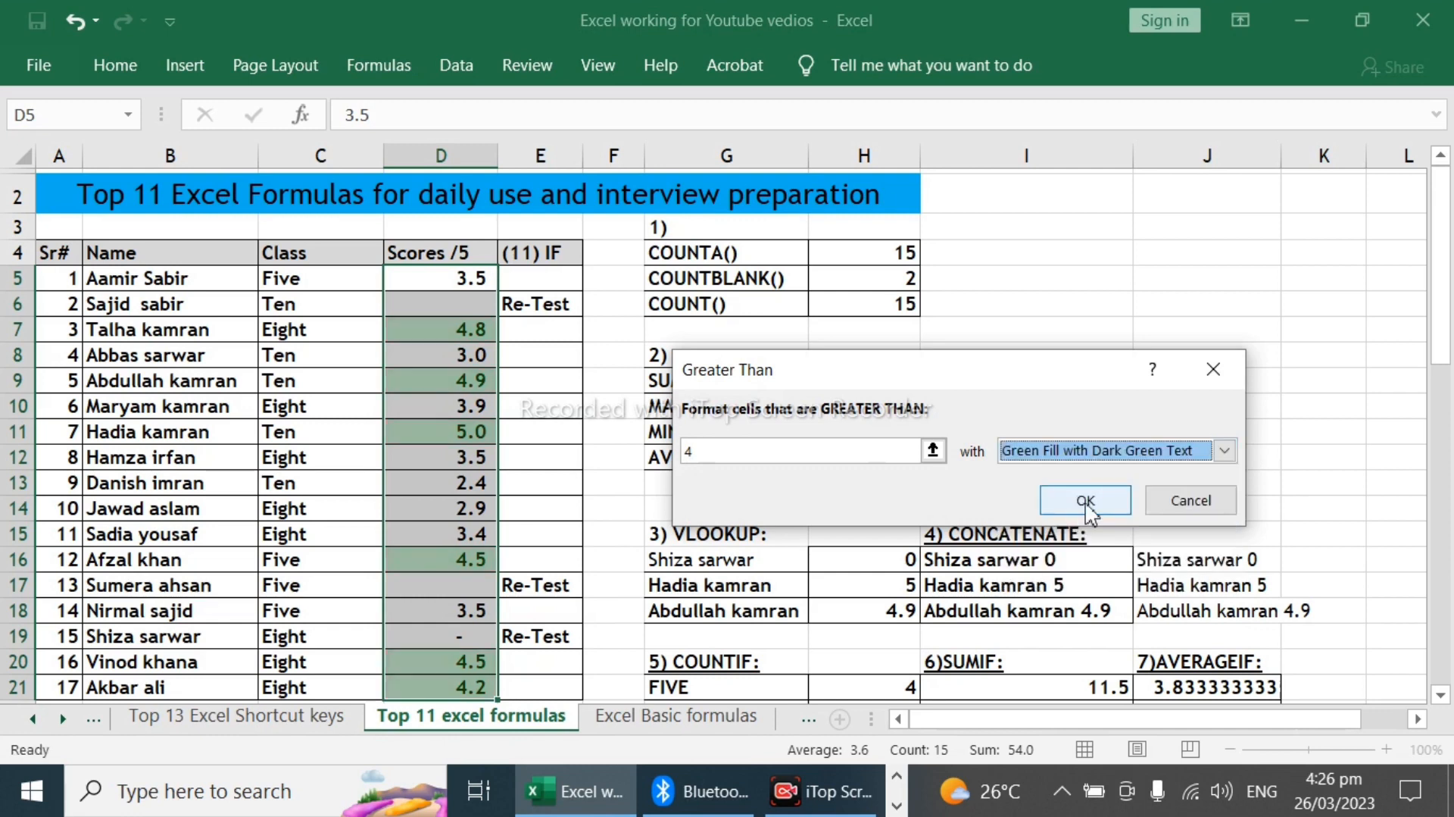
left_click(1086, 500)
Step: Examine the conditionally formatted scores in the Scores /5 column against the CONDITIONA FORMATING heading
left_click(486, 339)
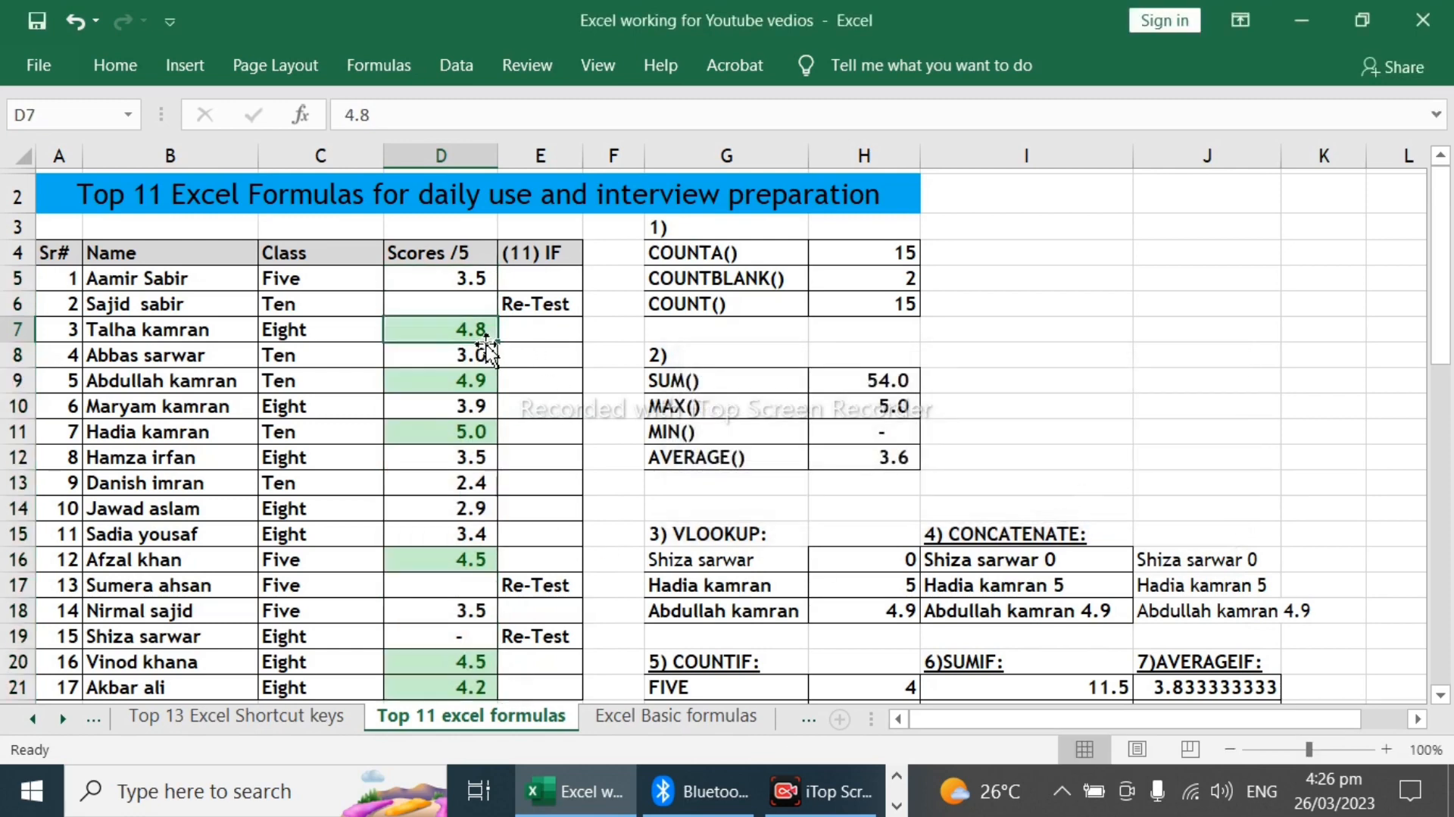
scroll(486, 348, "down", 2)
left_click(455, 513)
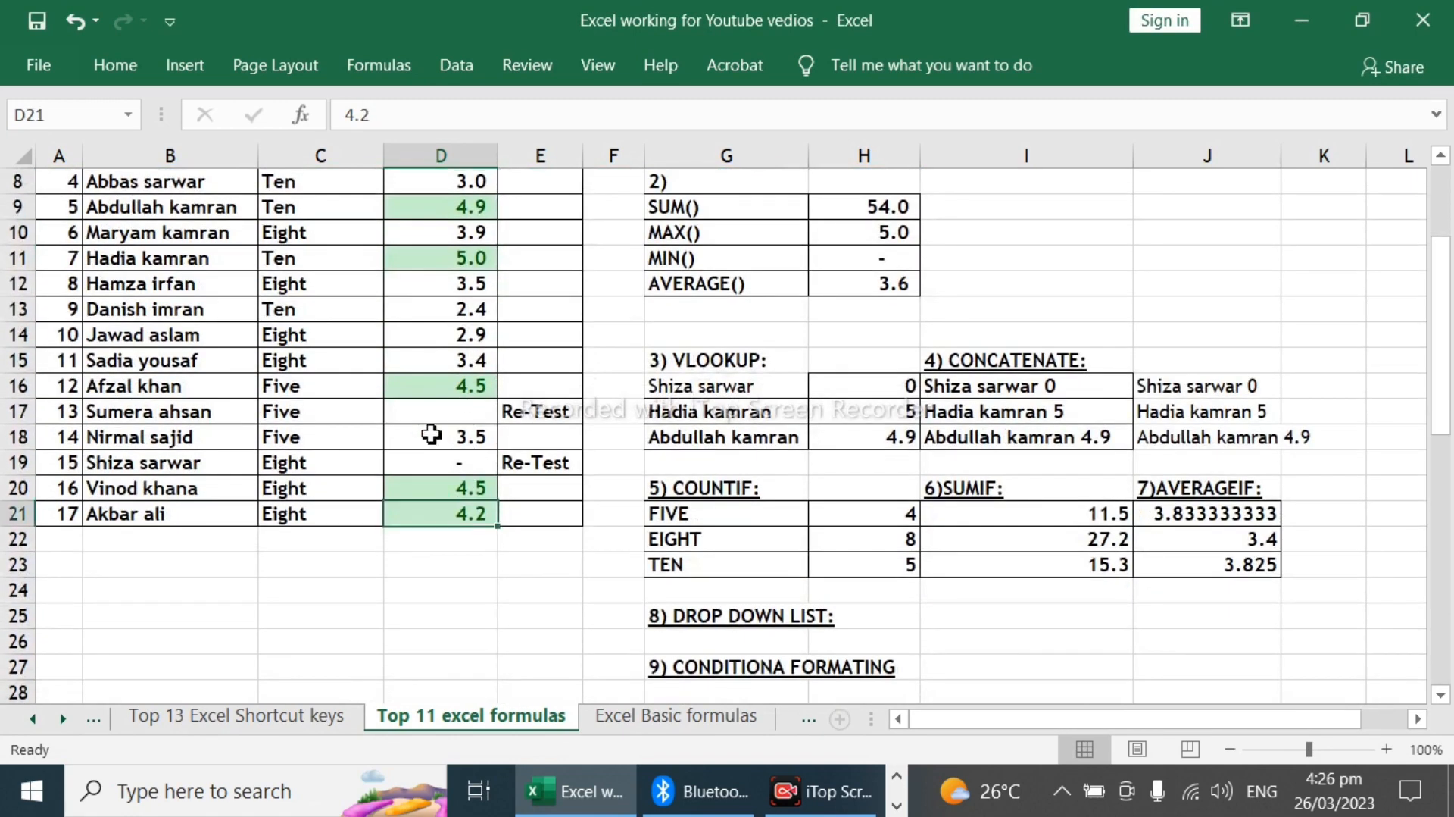
scroll(414, 341, "up", 2)
scroll(947, 534, "down", 4)
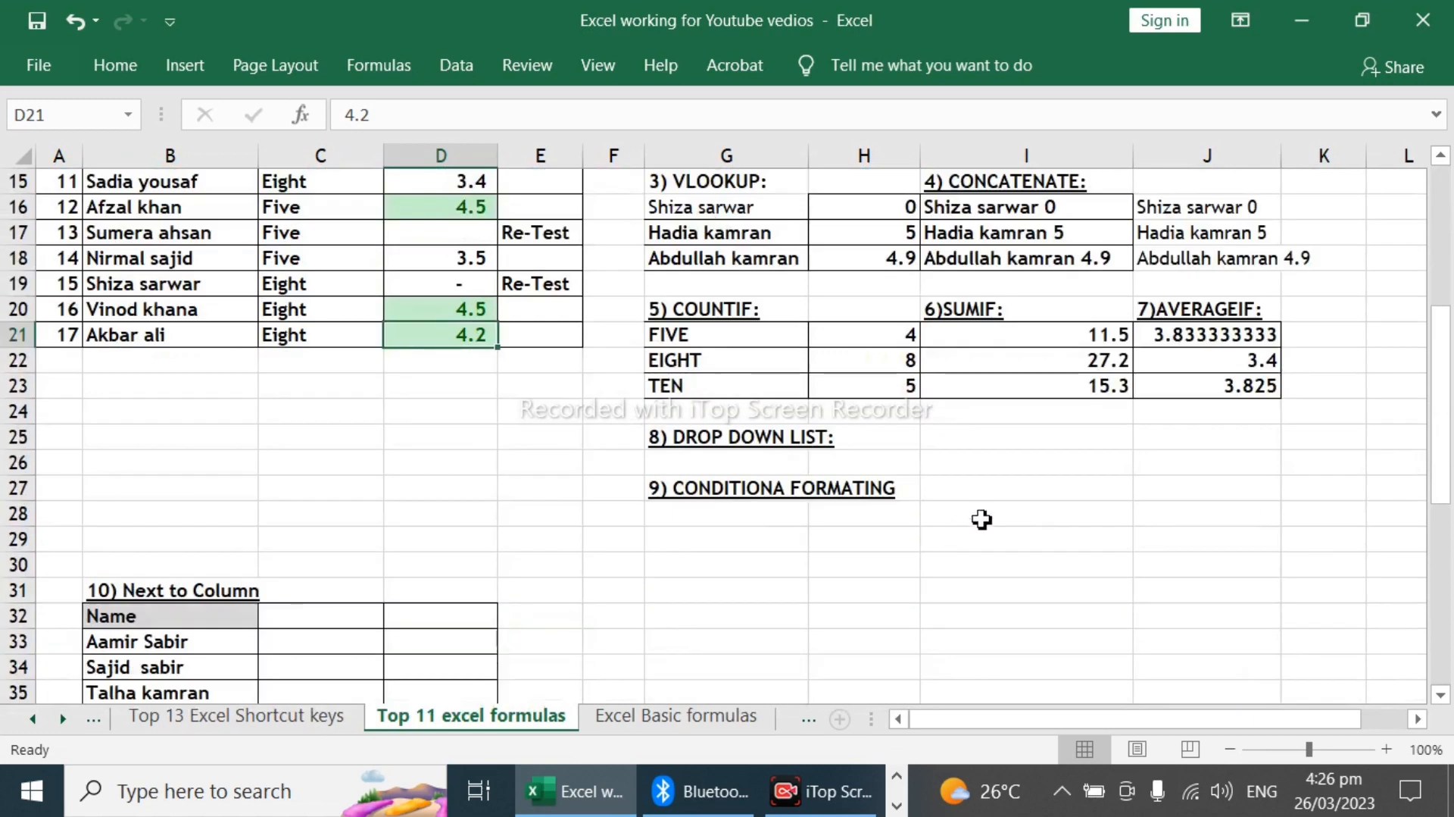
left_click(759, 493)
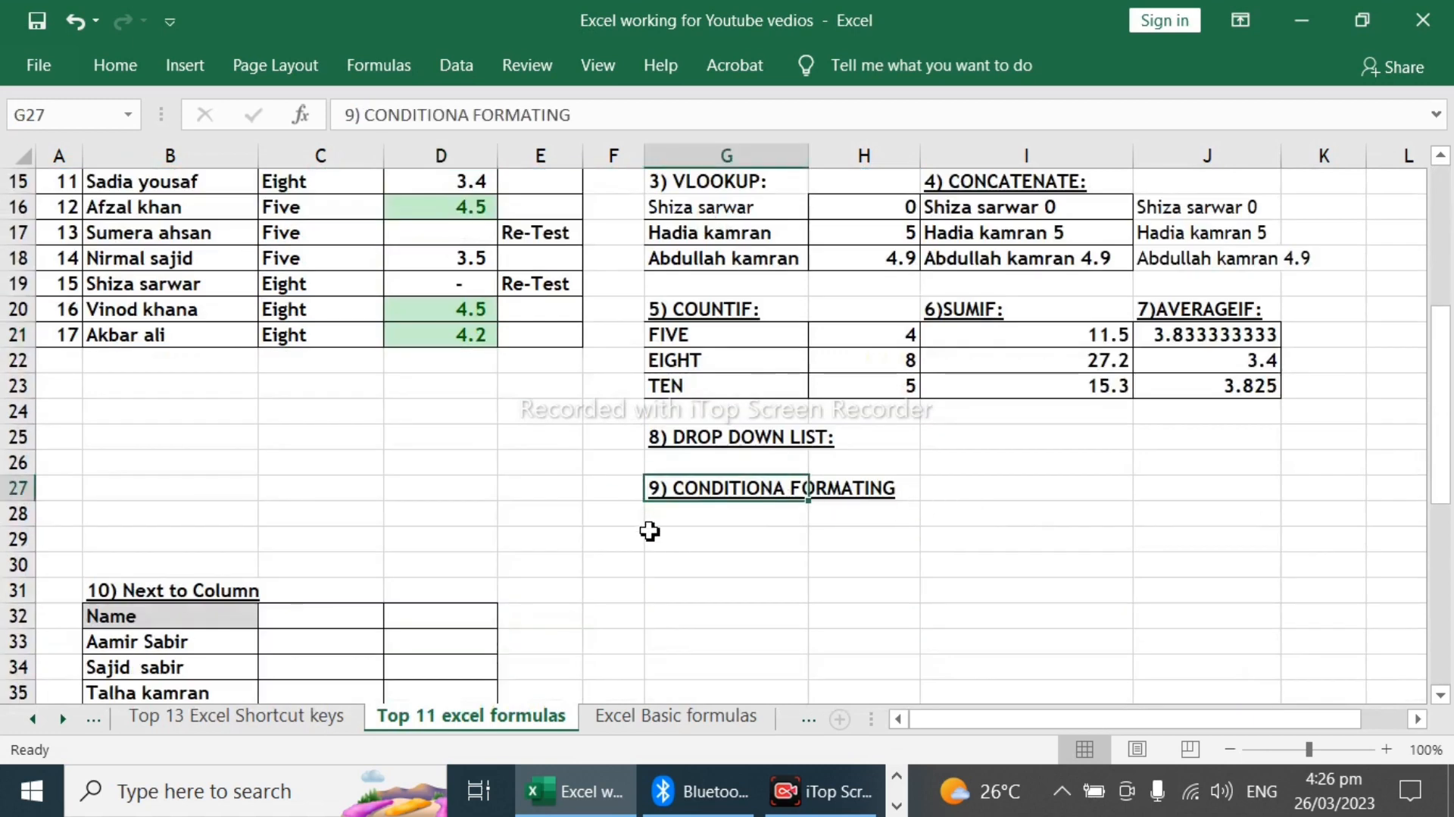
scroll(649, 534, "up", 4)
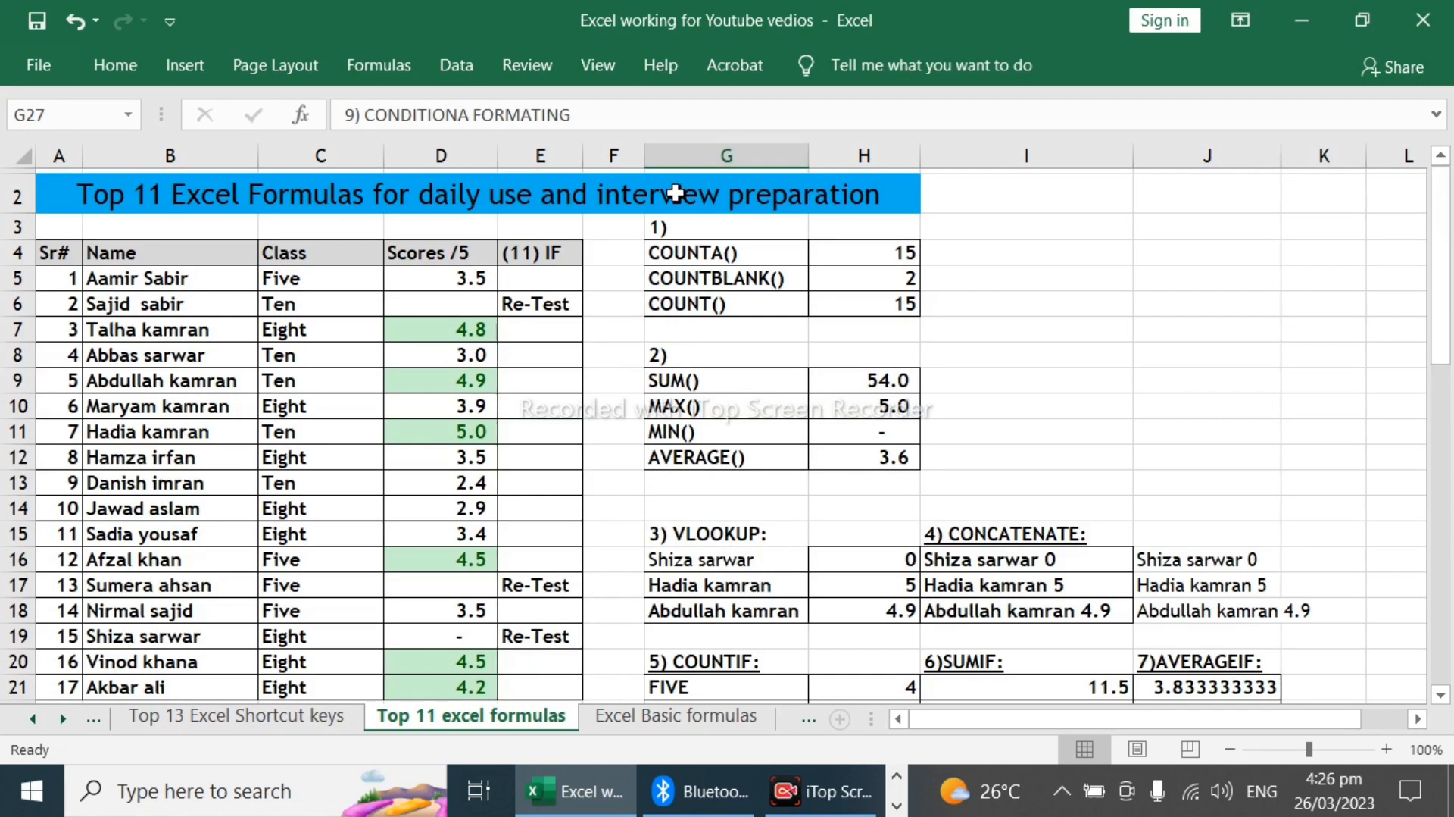
scroll(617, 447, "down", 4)
scroll(617, 447, "down", 1)
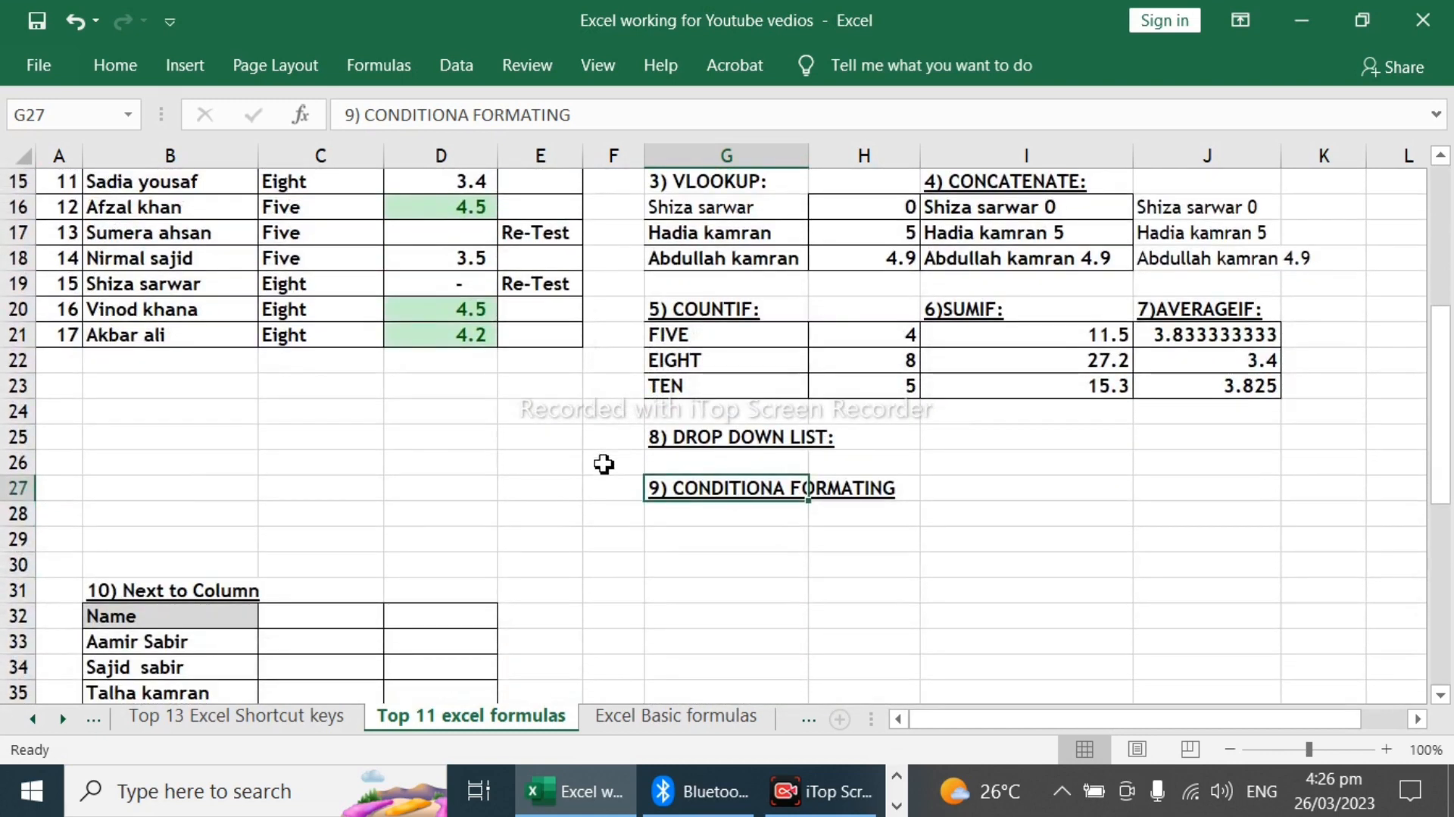
Step: Try to run Text to Columns from the empty cell C33 beside the names list
left_click(198, 620)
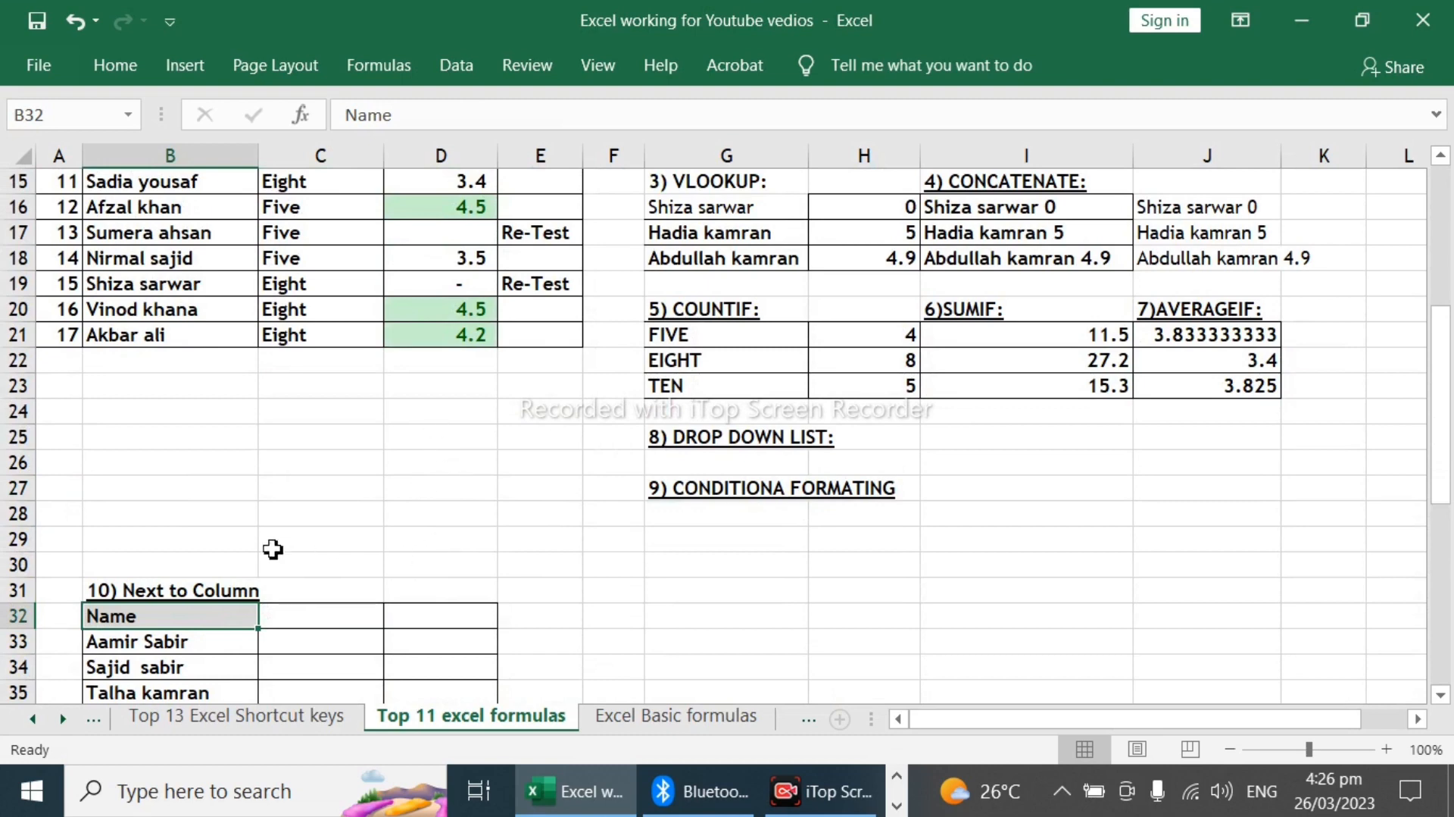
left_click(196, 642)
scroll(195, 644, "down", 2)
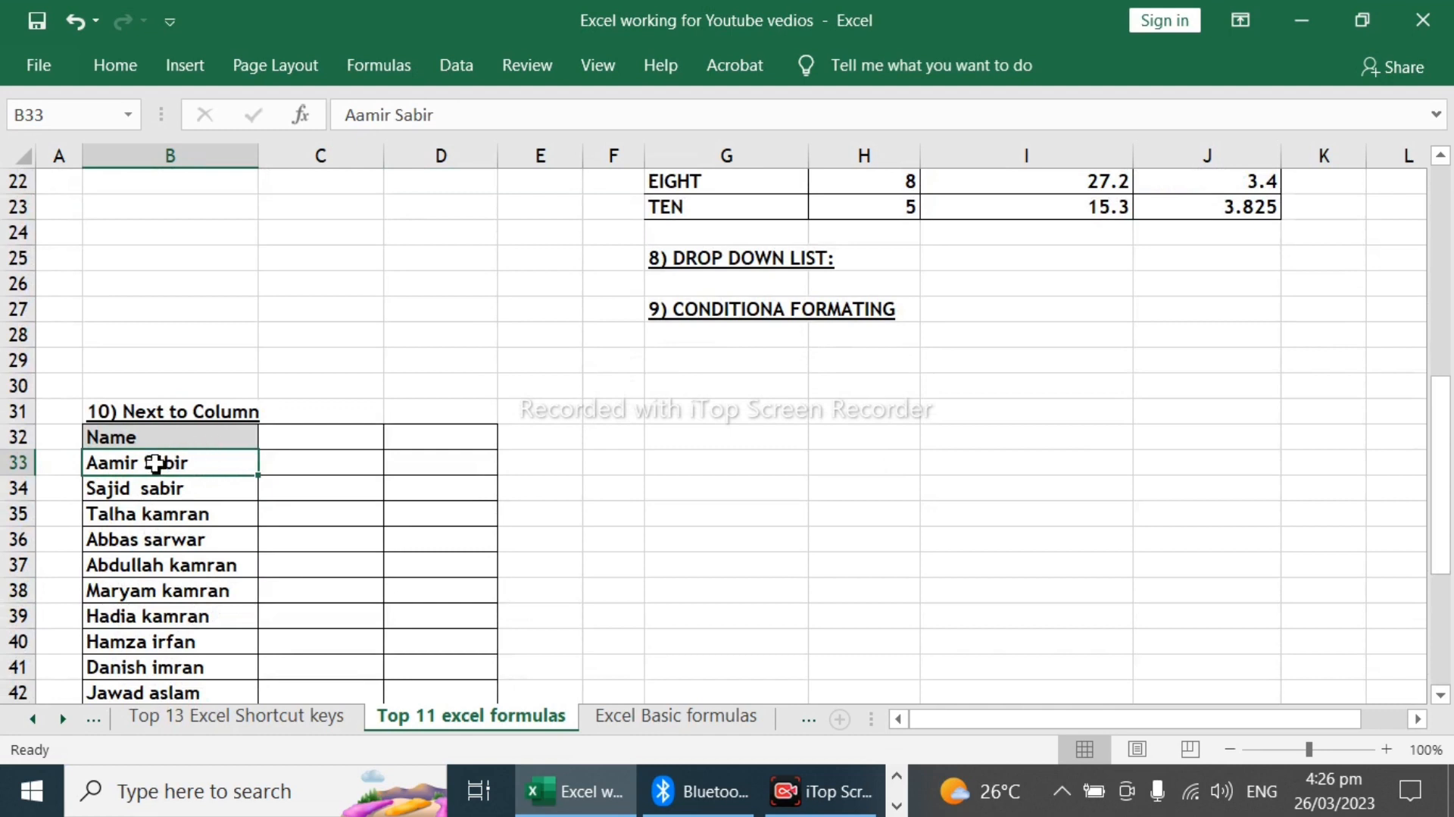
left_click(291, 463)
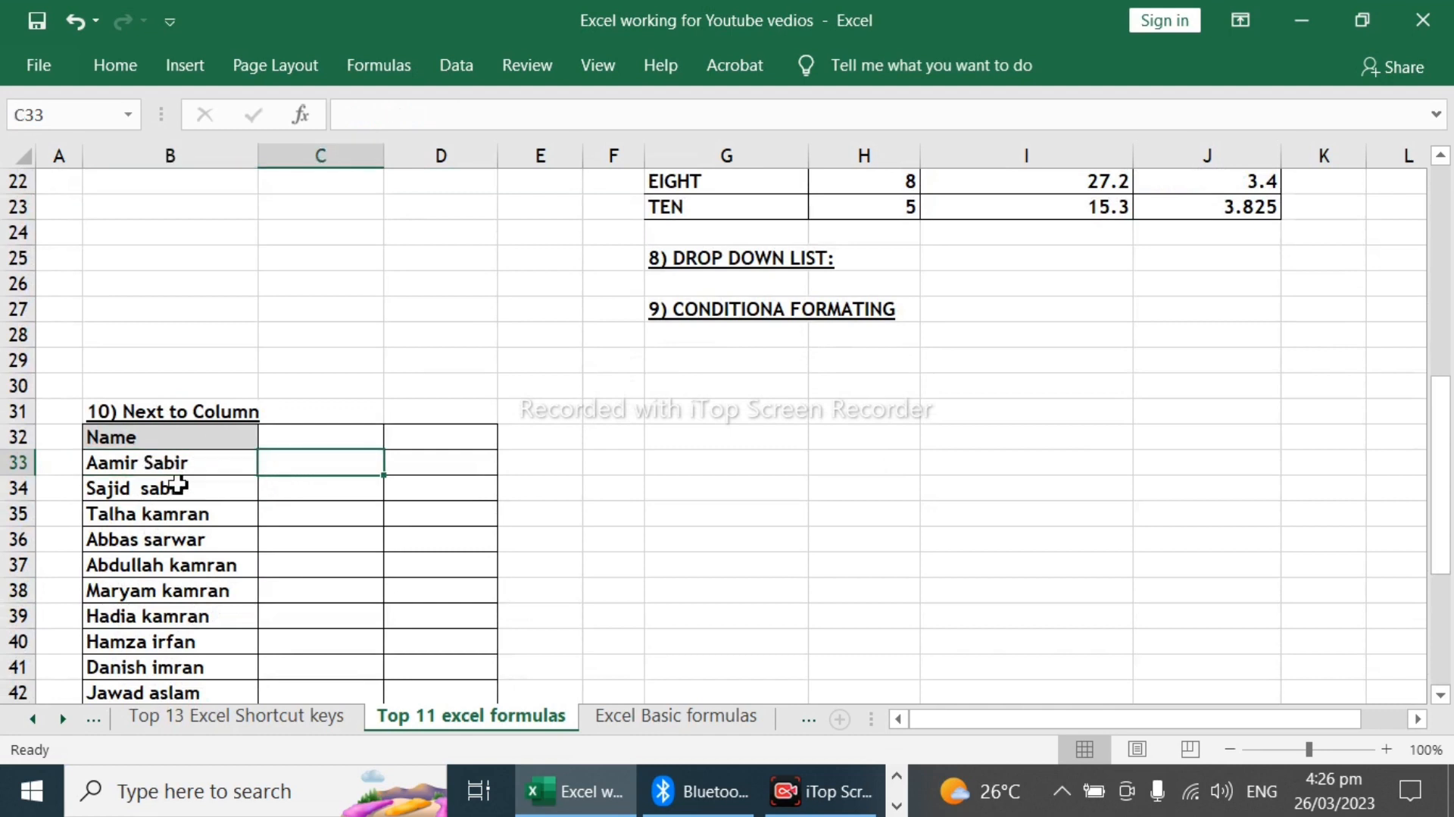
left_click(456, 69)
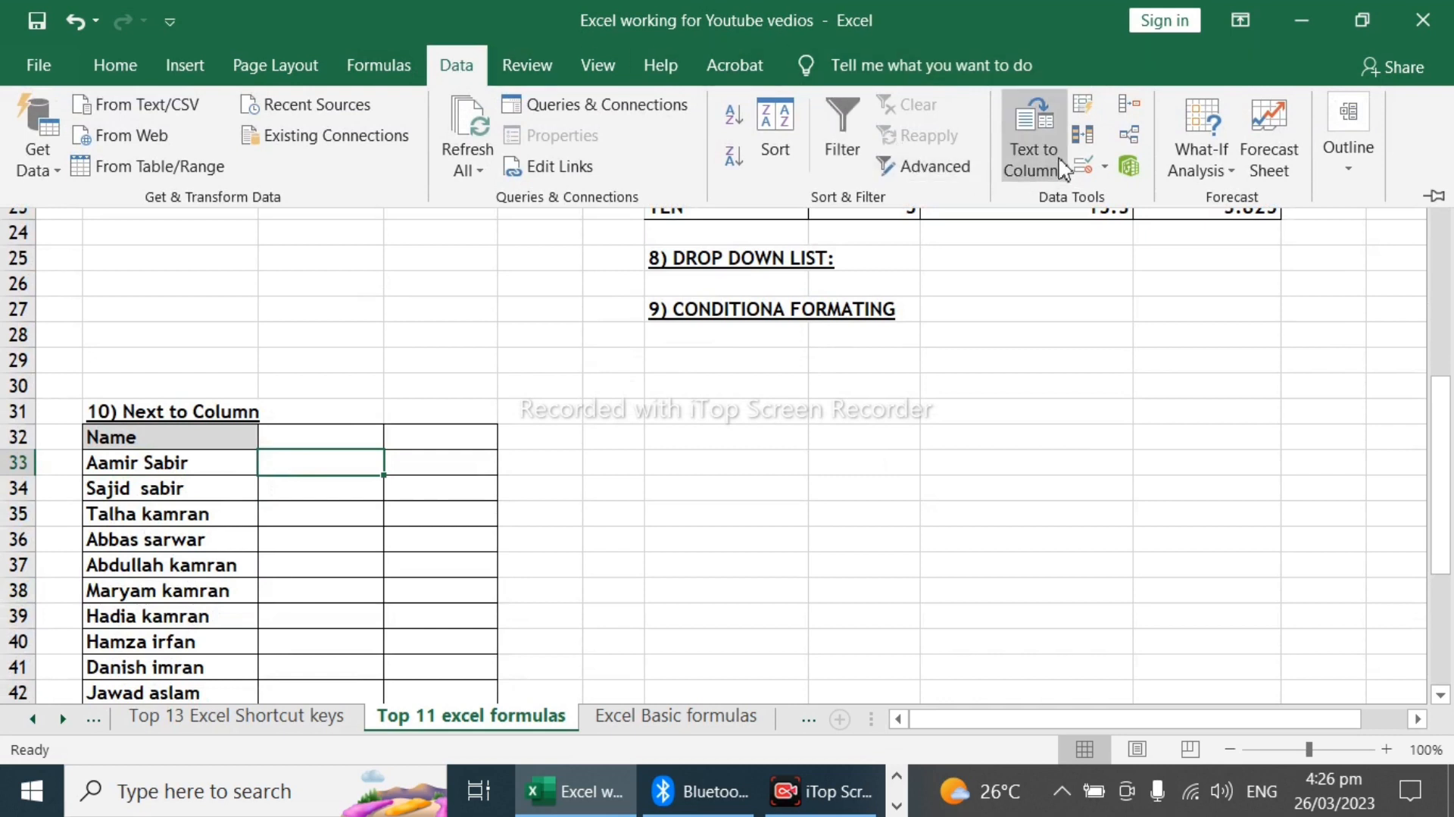
left_click(1035, 141)
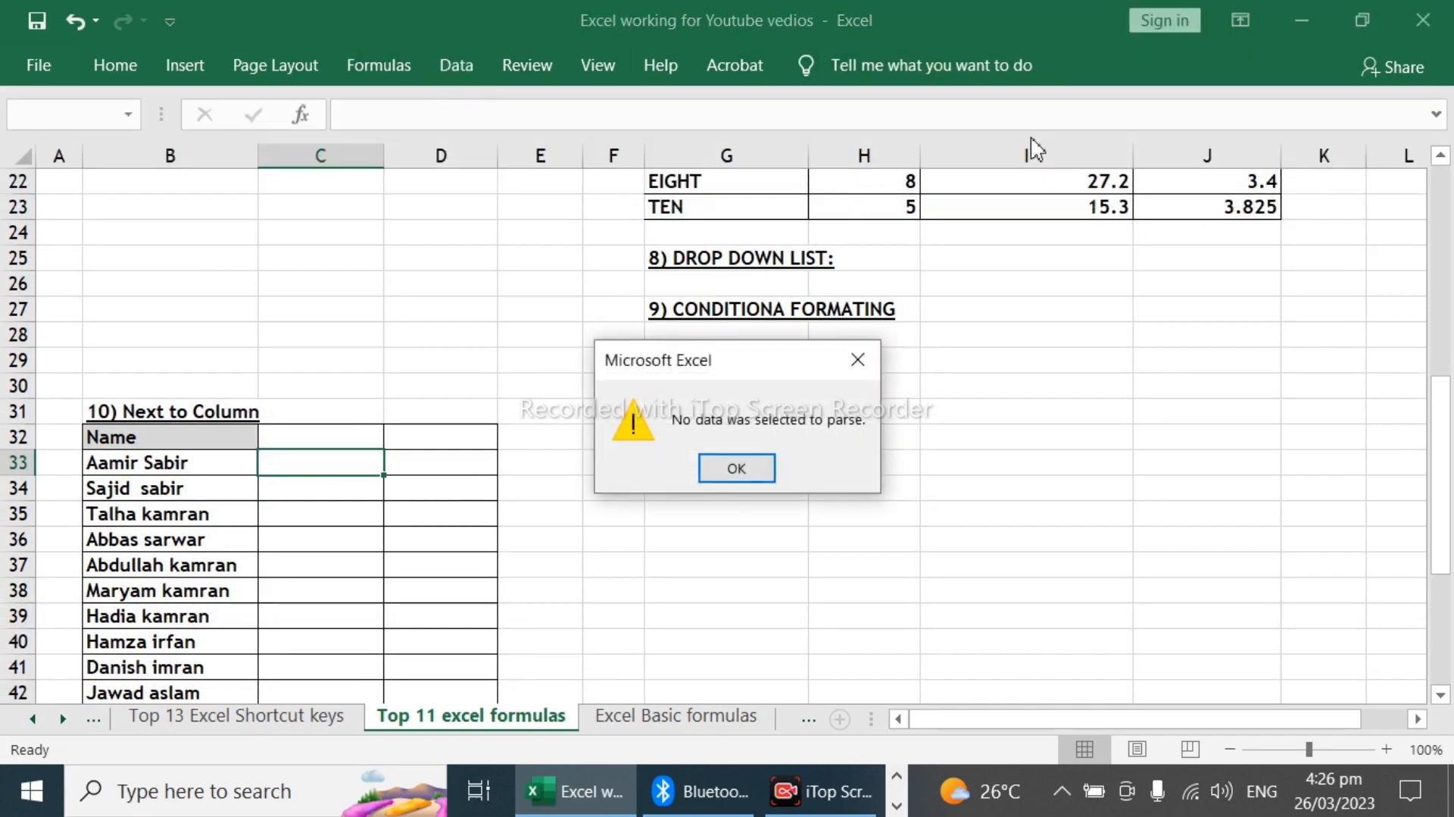
left_click(739, 469)
Step: Run Text to Columns on the names in B33:B52 as delimited data, with Space as the only delimiter
left_click(167, 445)
left_click_drag(167, 464, 201, 662)
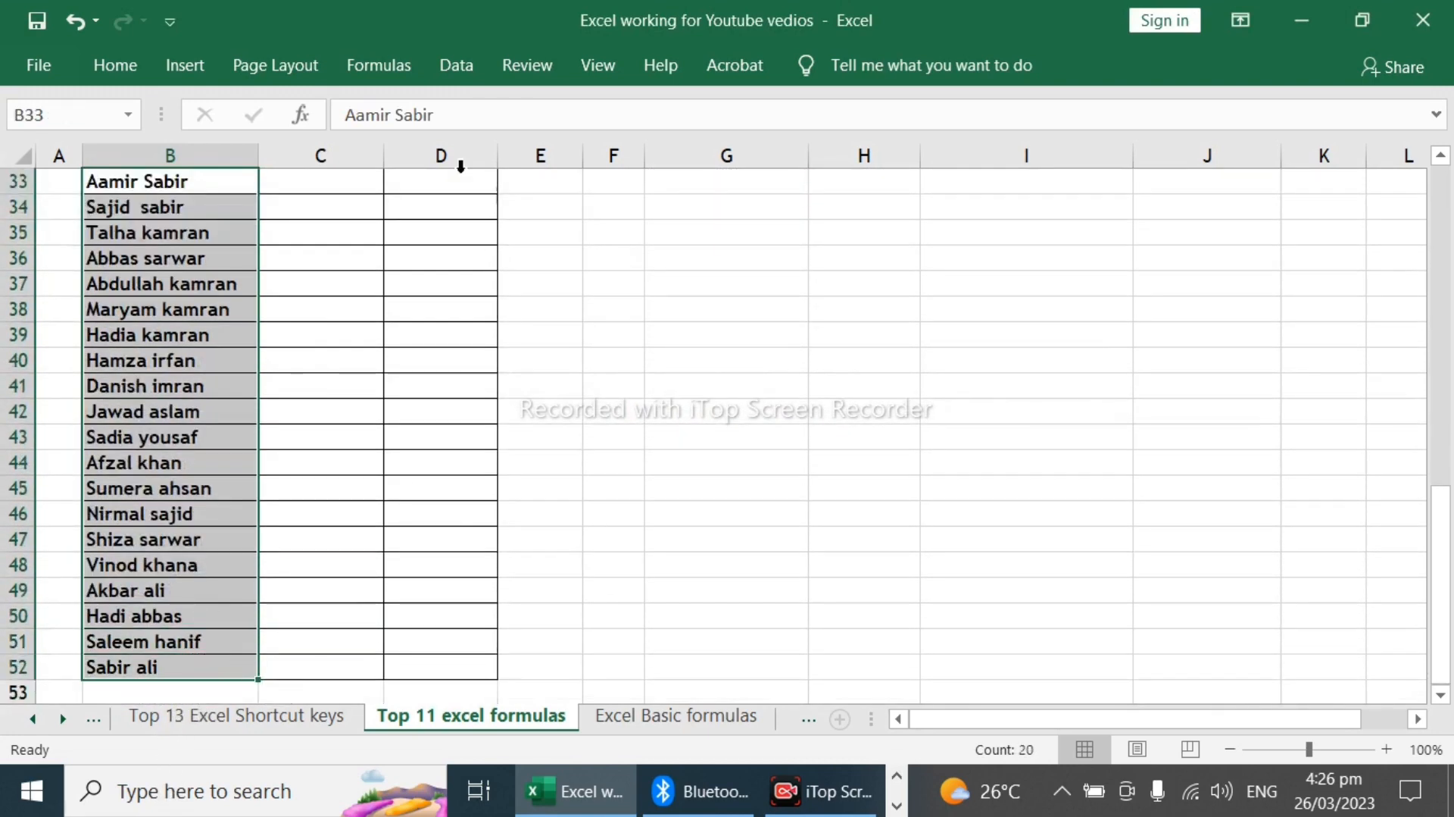
left_click(457, 63)
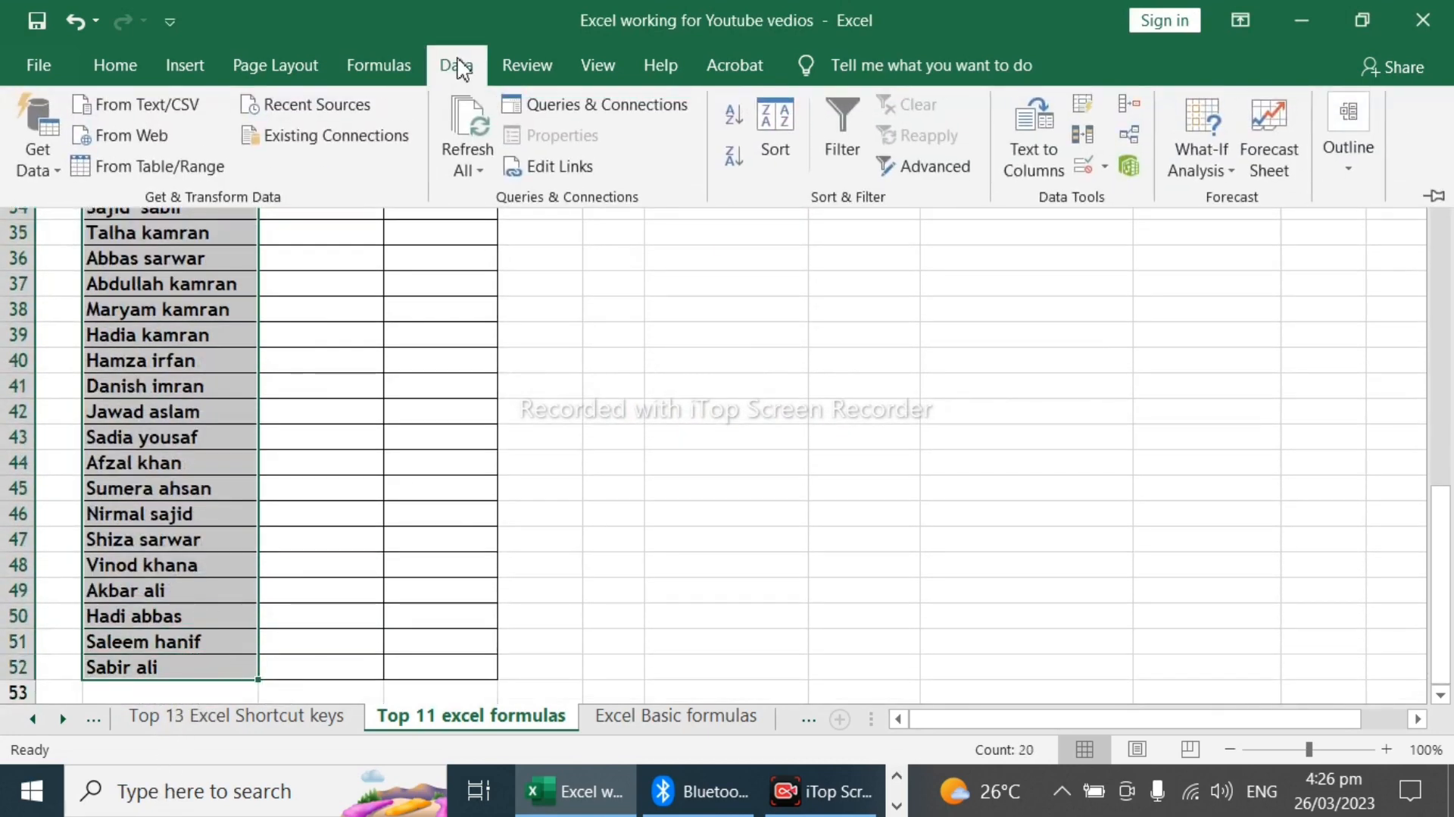
left_click(1007, 140)
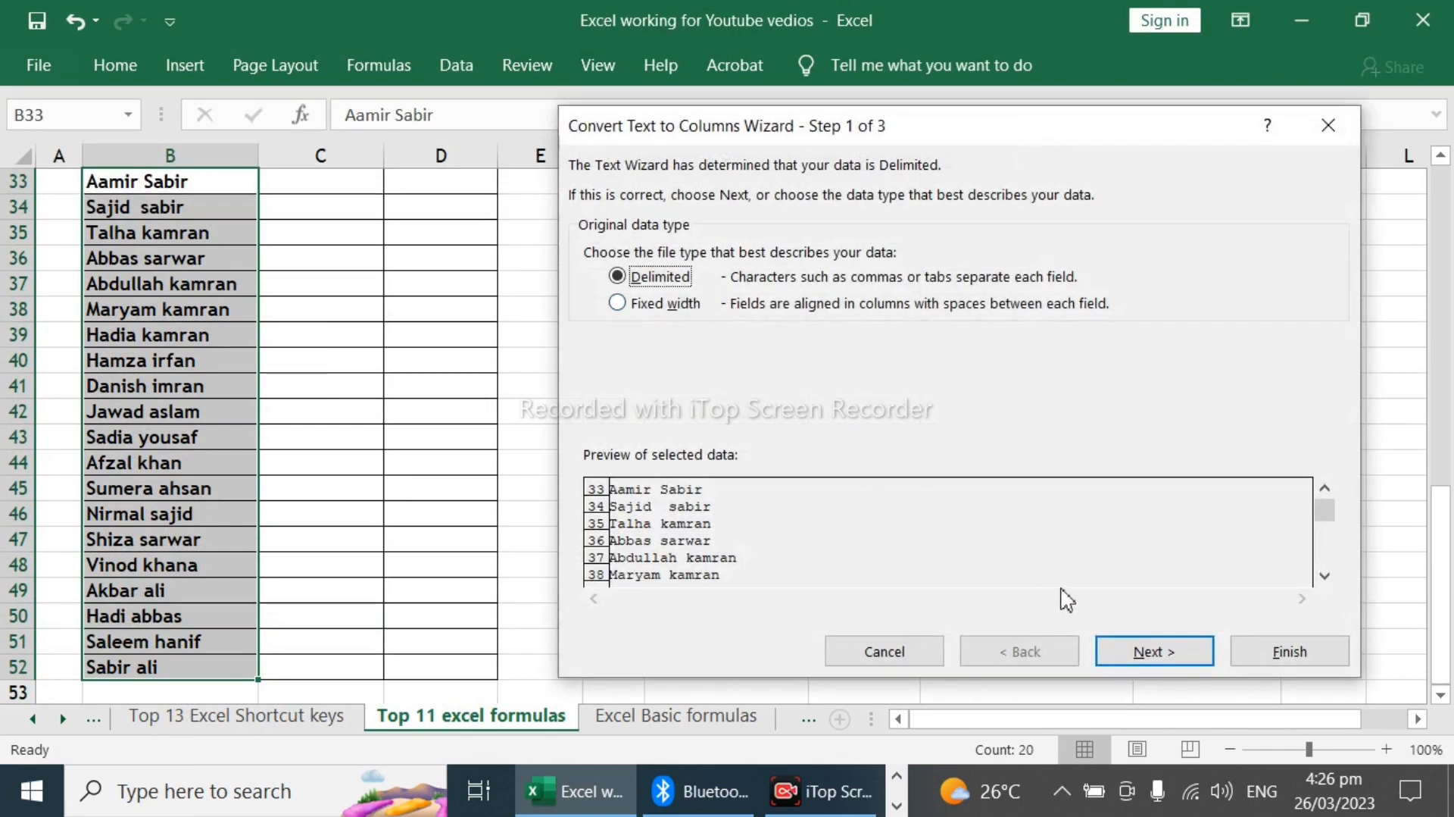
left_click(1167, 654)
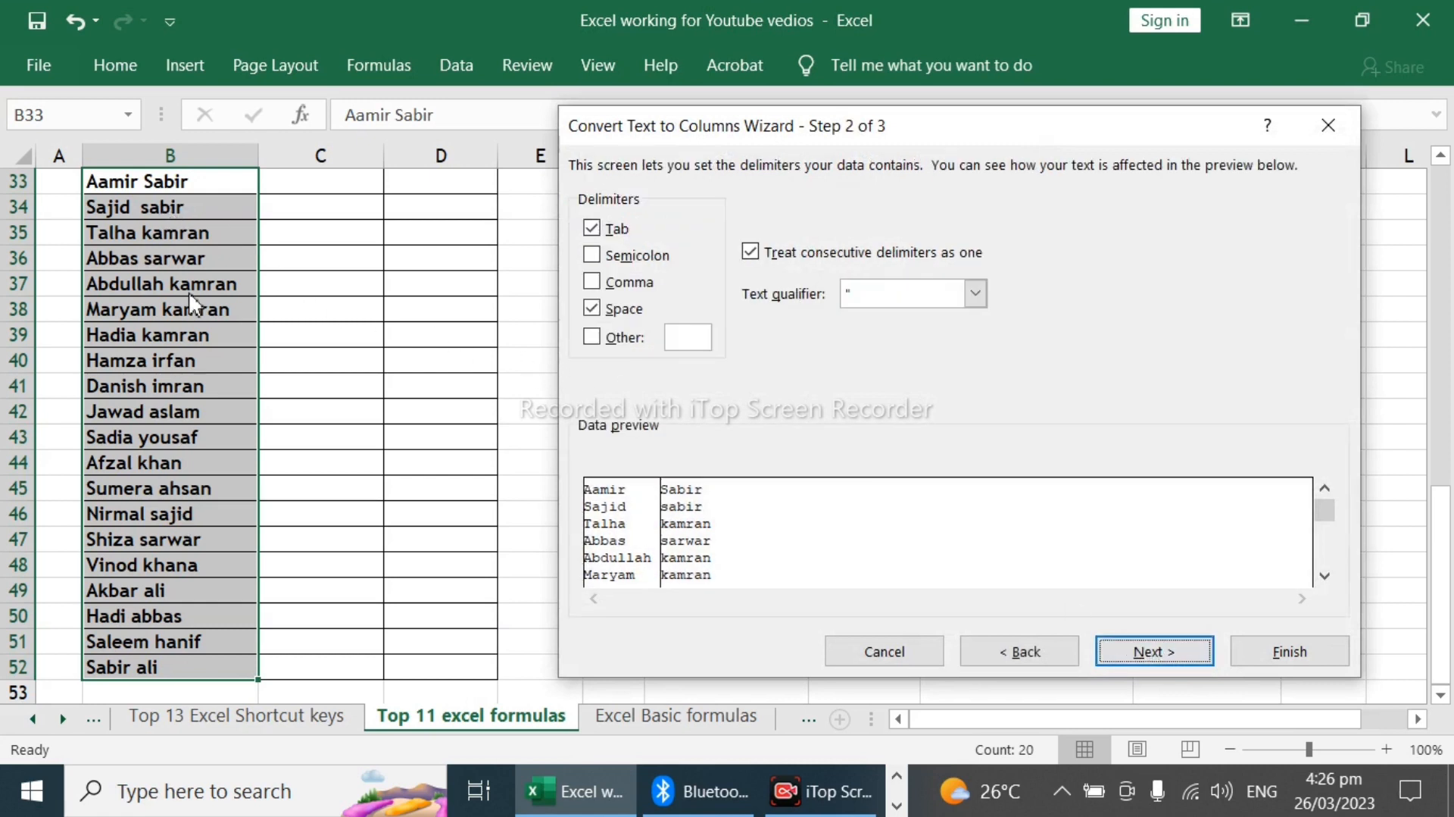
left_click(591, 230)
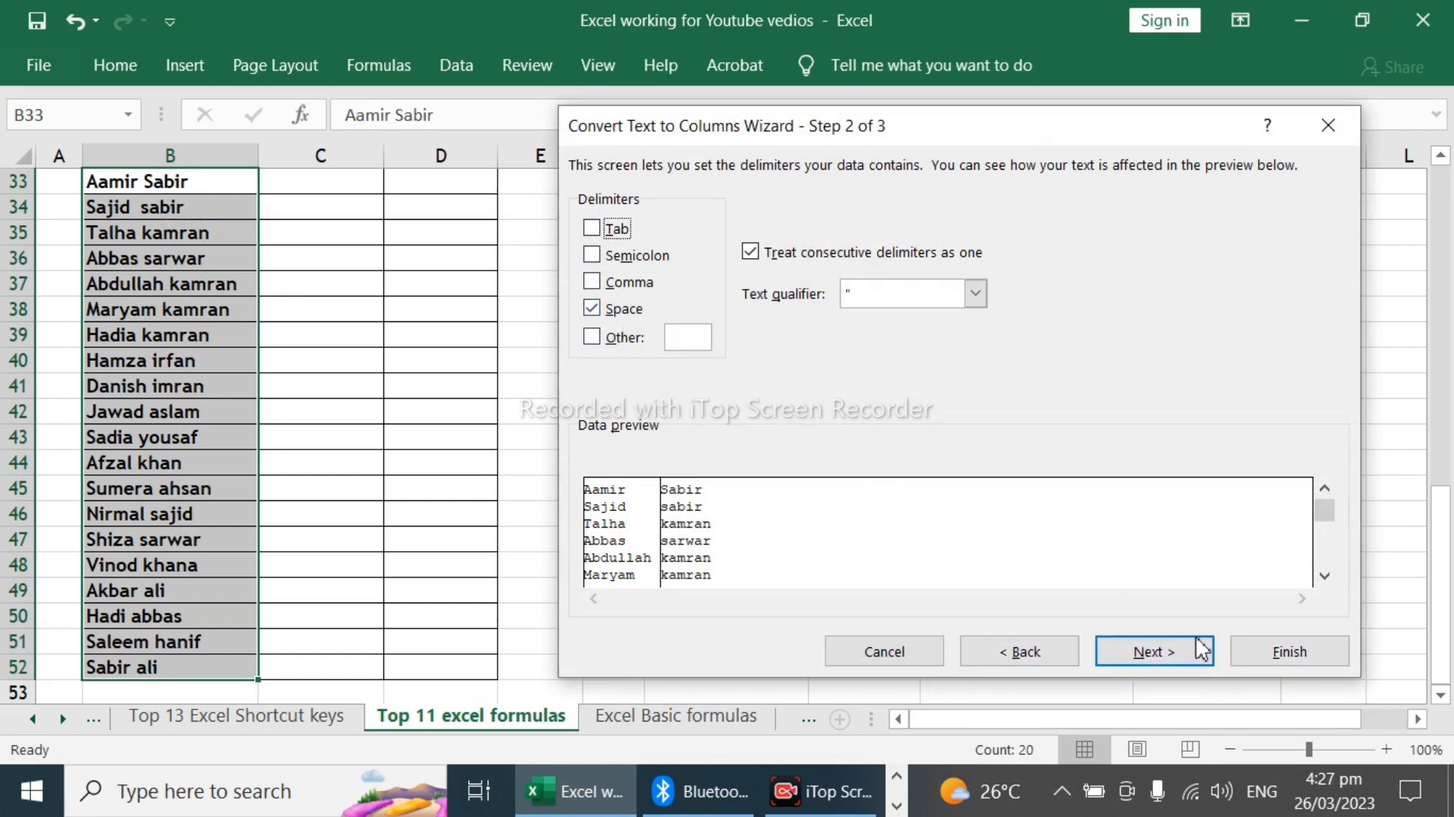
left_click(1164, 664)
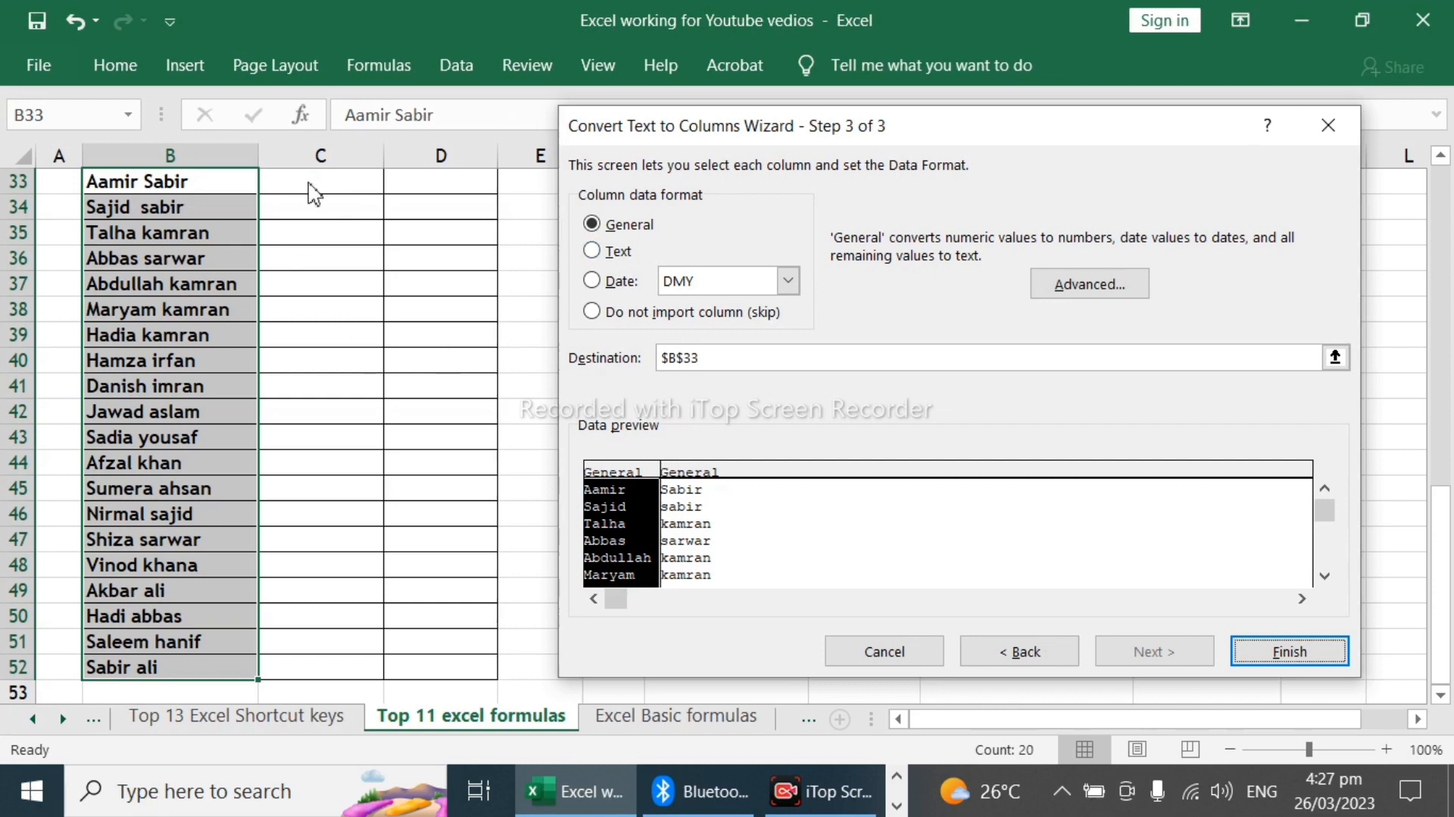
Step: Set the split's destination to $C$33 and finish the conversion, replacing any existing data there
double_click(733, 364)
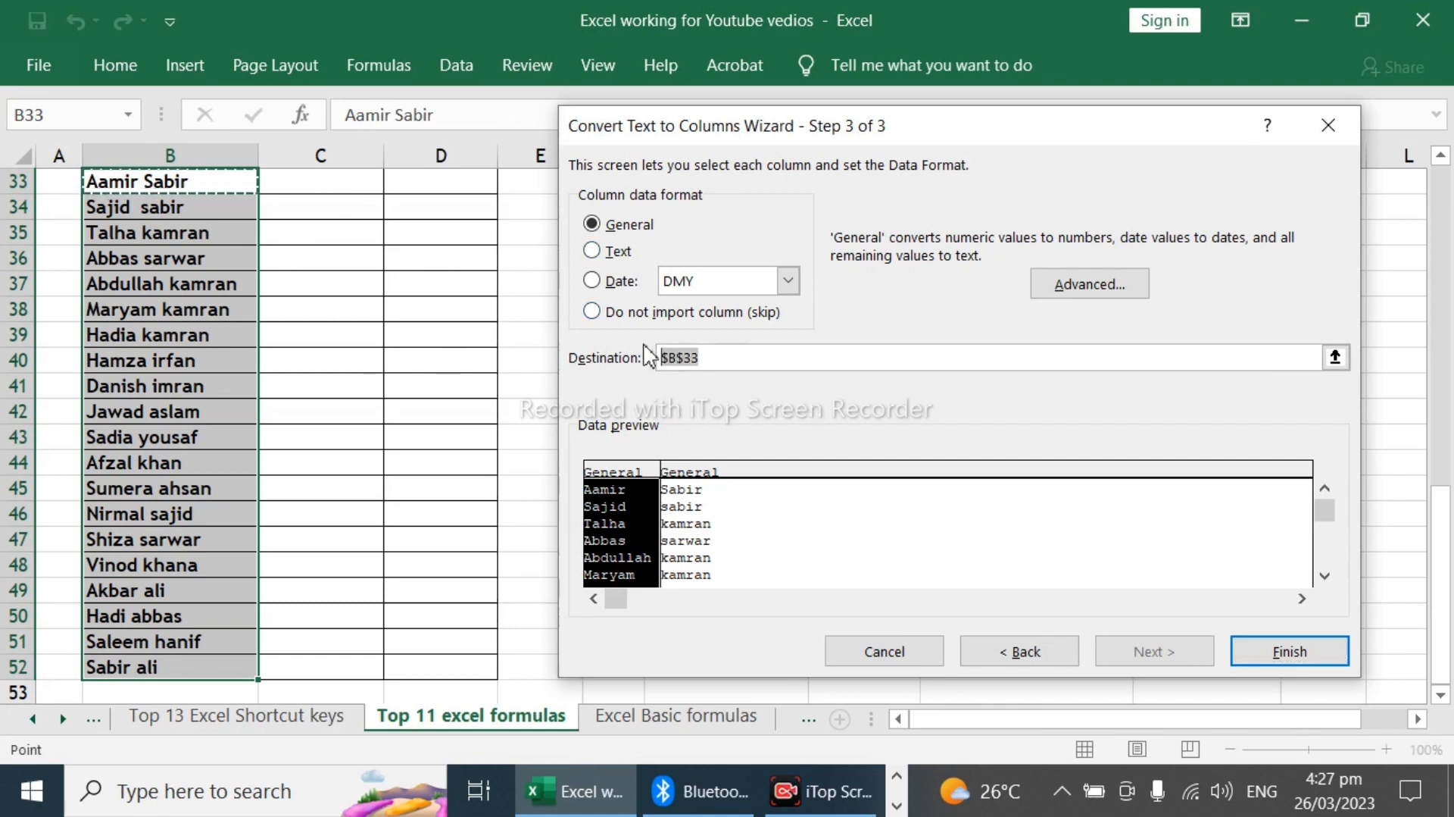
key("Delete")
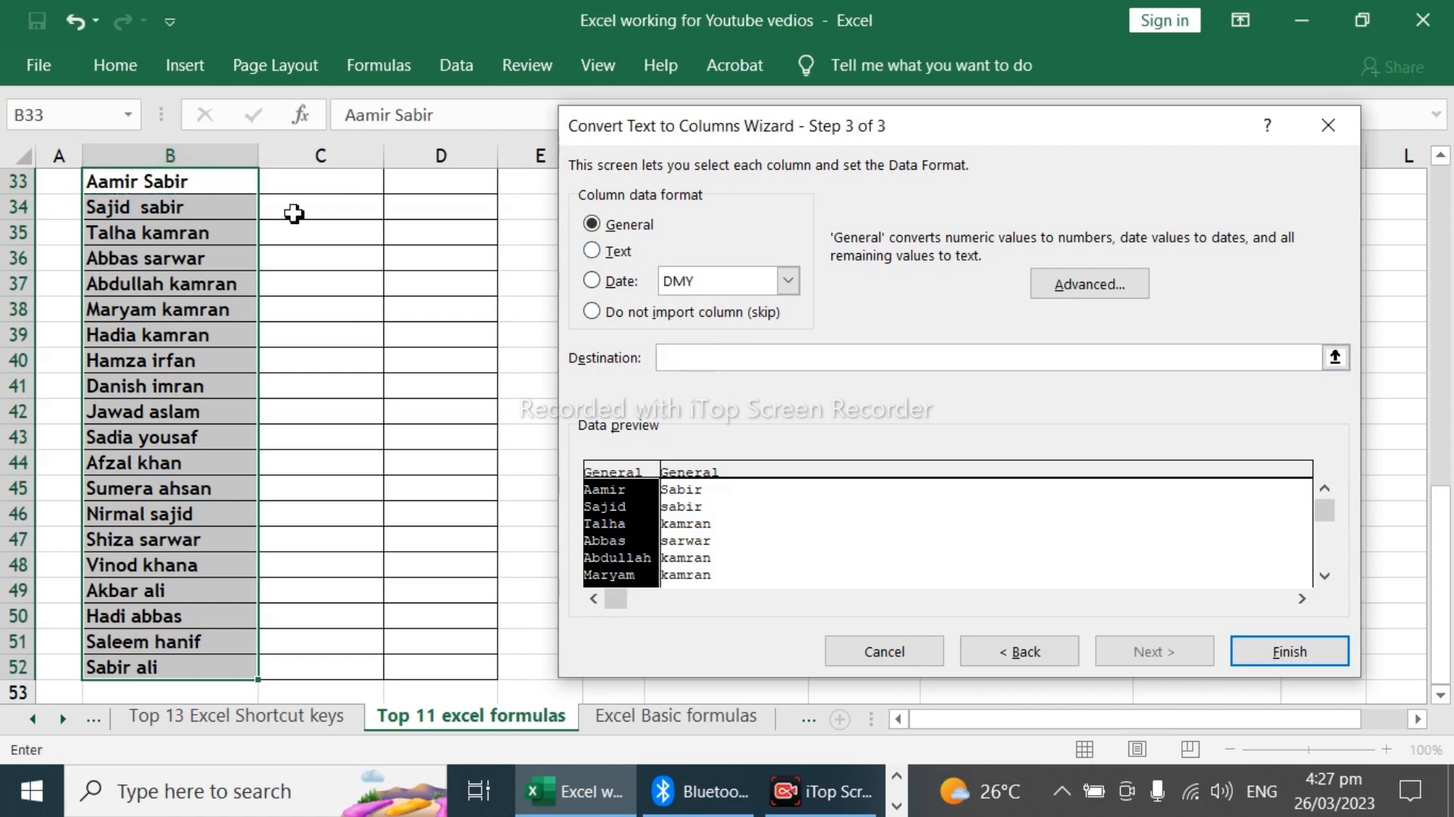
left_click(315, 181)
scroll(354, 270, "up", 2)
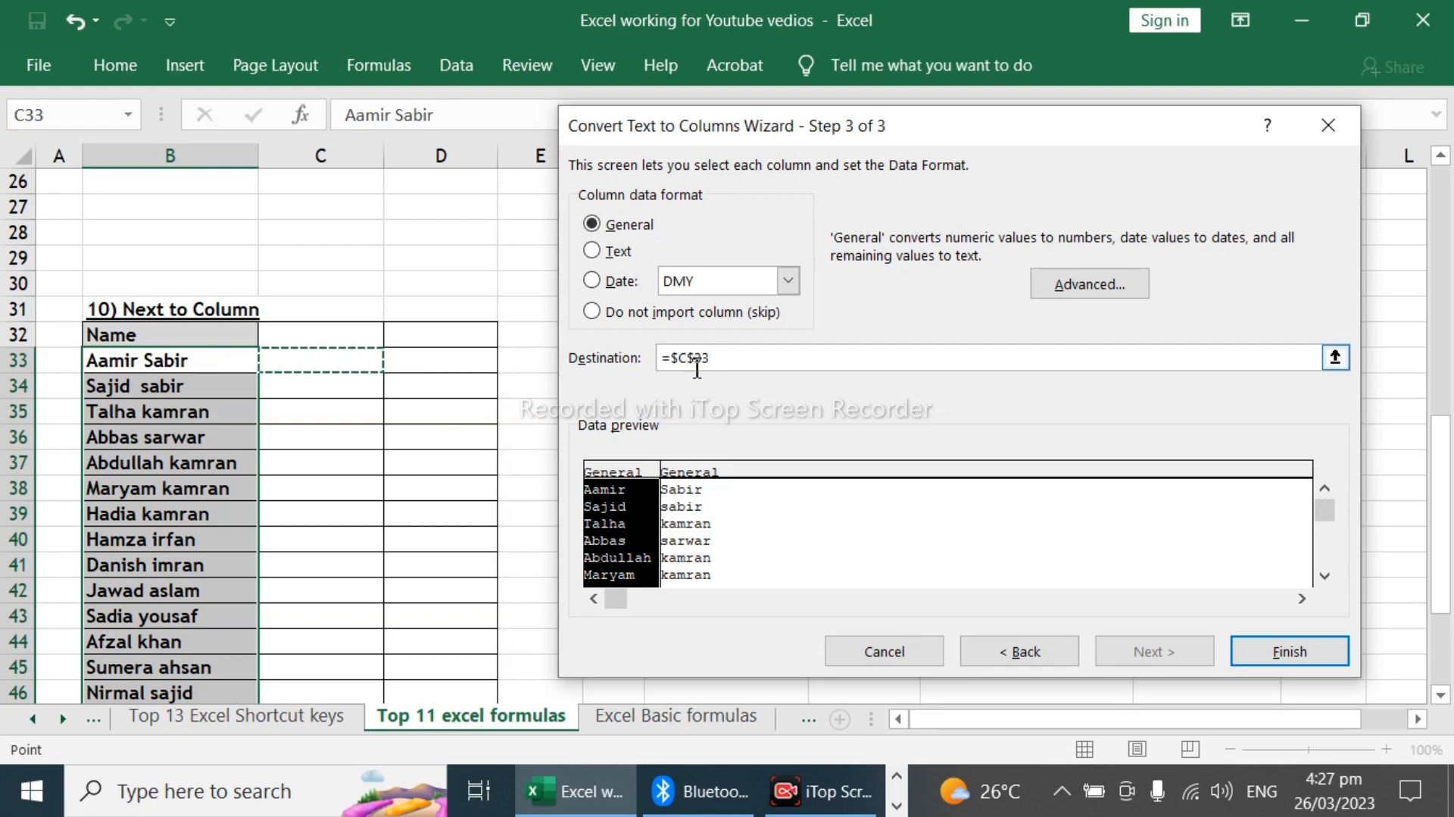
left_click(1290, 652)
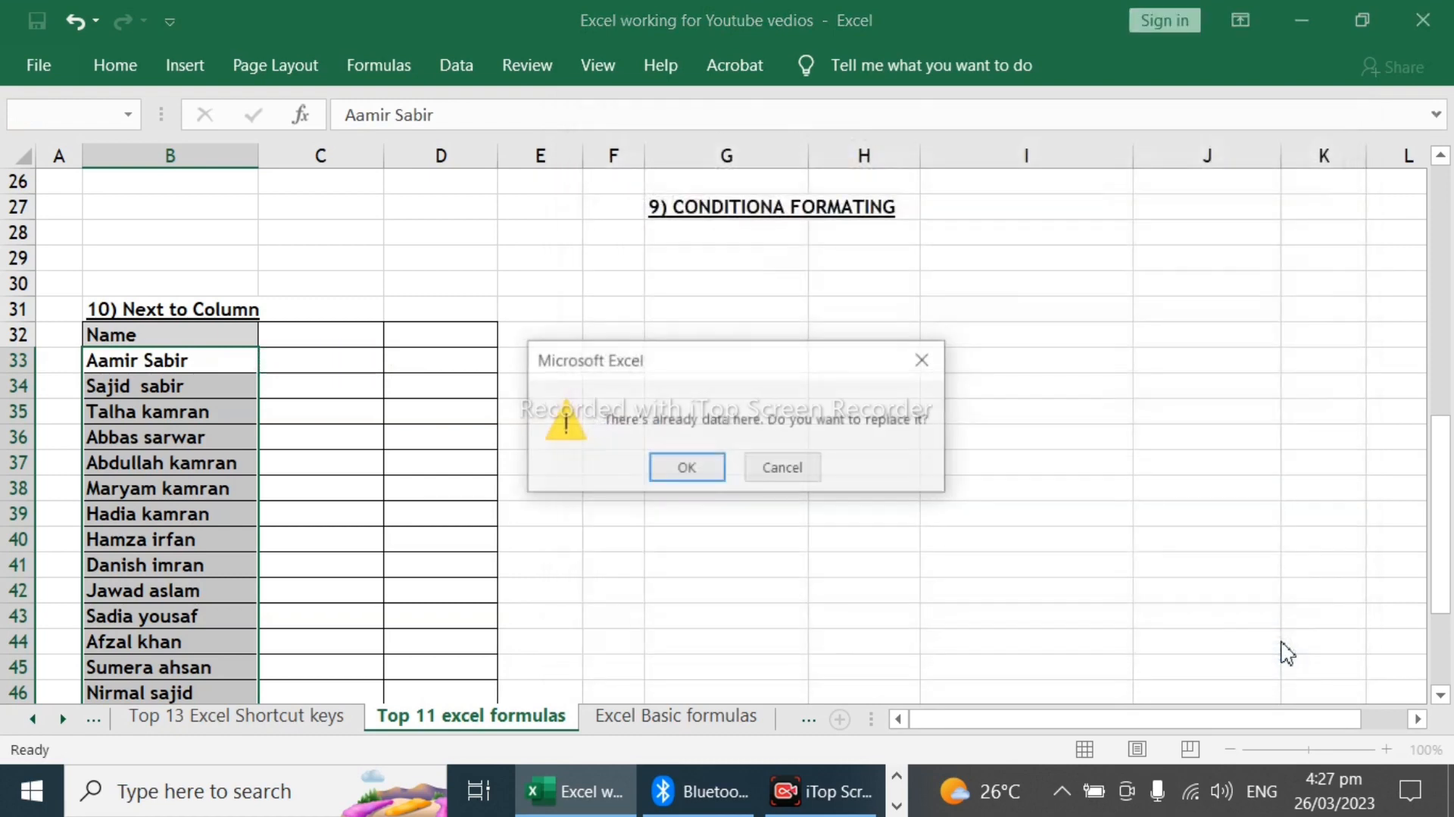
left_click(684, 463)
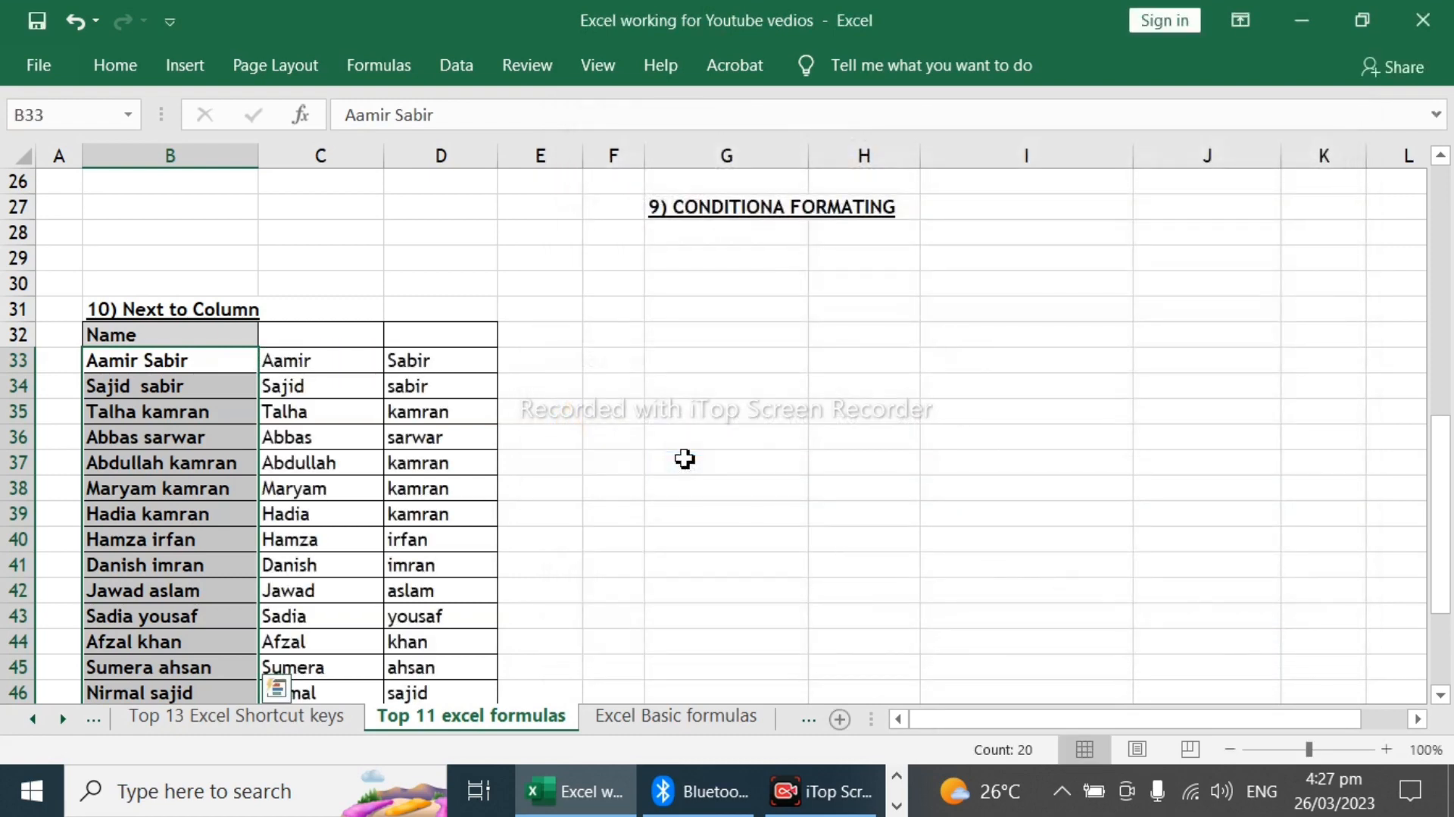
Step: Compare the split first and last names in columns C and D with the full names in column B
left_click(281, 365)
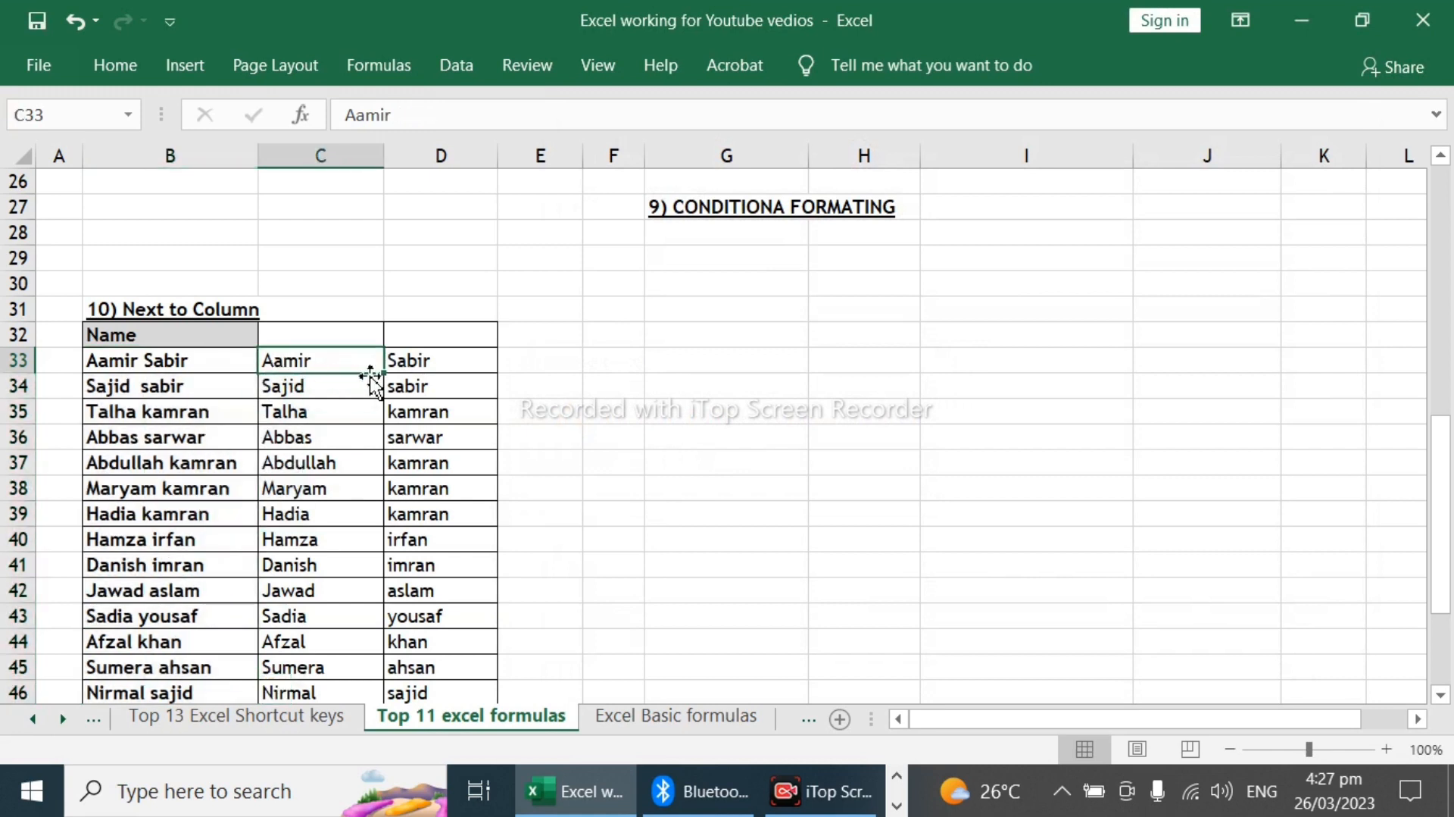
left_click(206, 362)
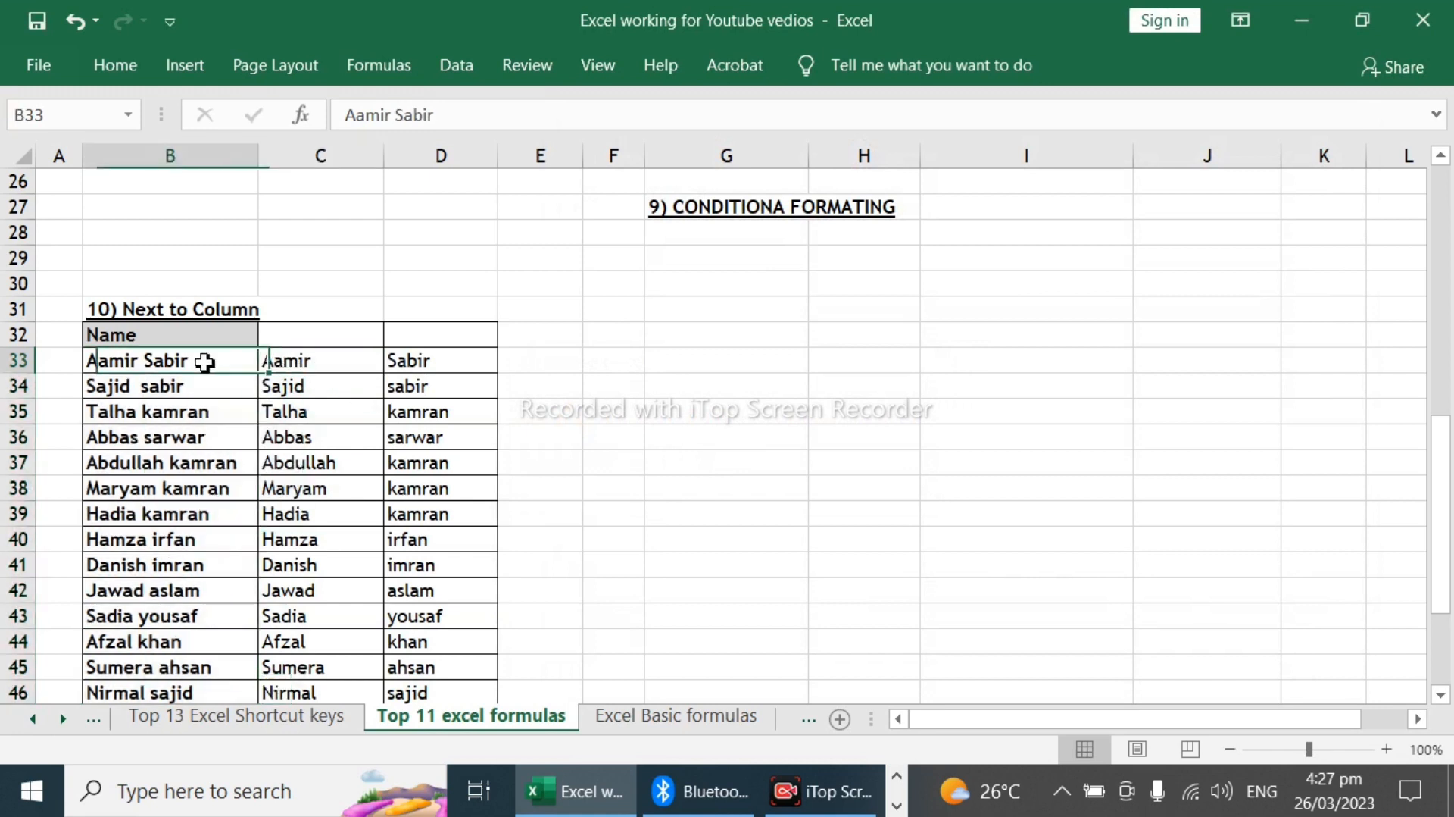
left_click(333, 367)
left_click(408, 368)
left_click(338, 387)
left_click(425, 390)
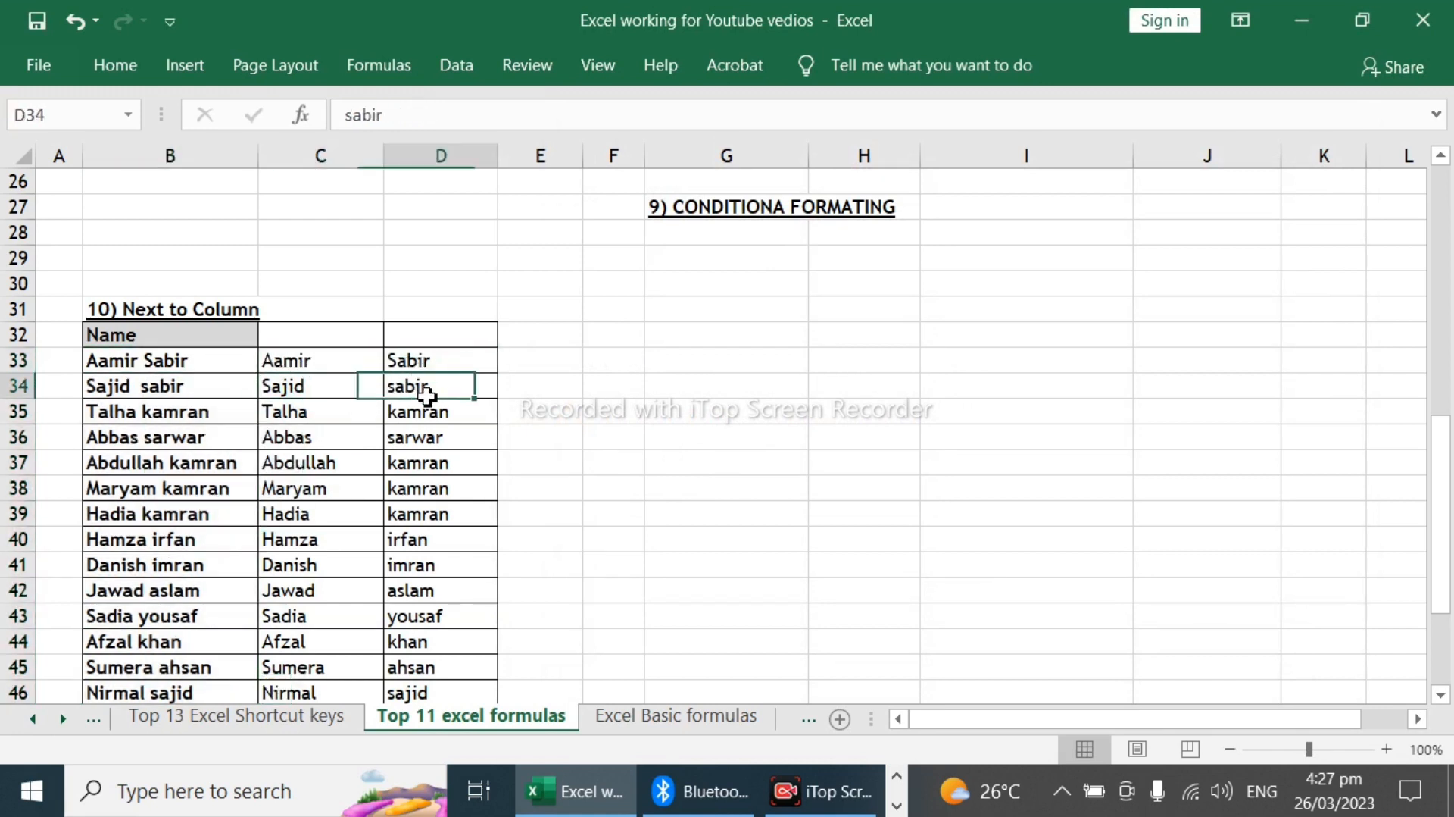
left_click(353, 464)
scroll(428, 493, "down", 5)
scroll(425, 494, "up", 7)
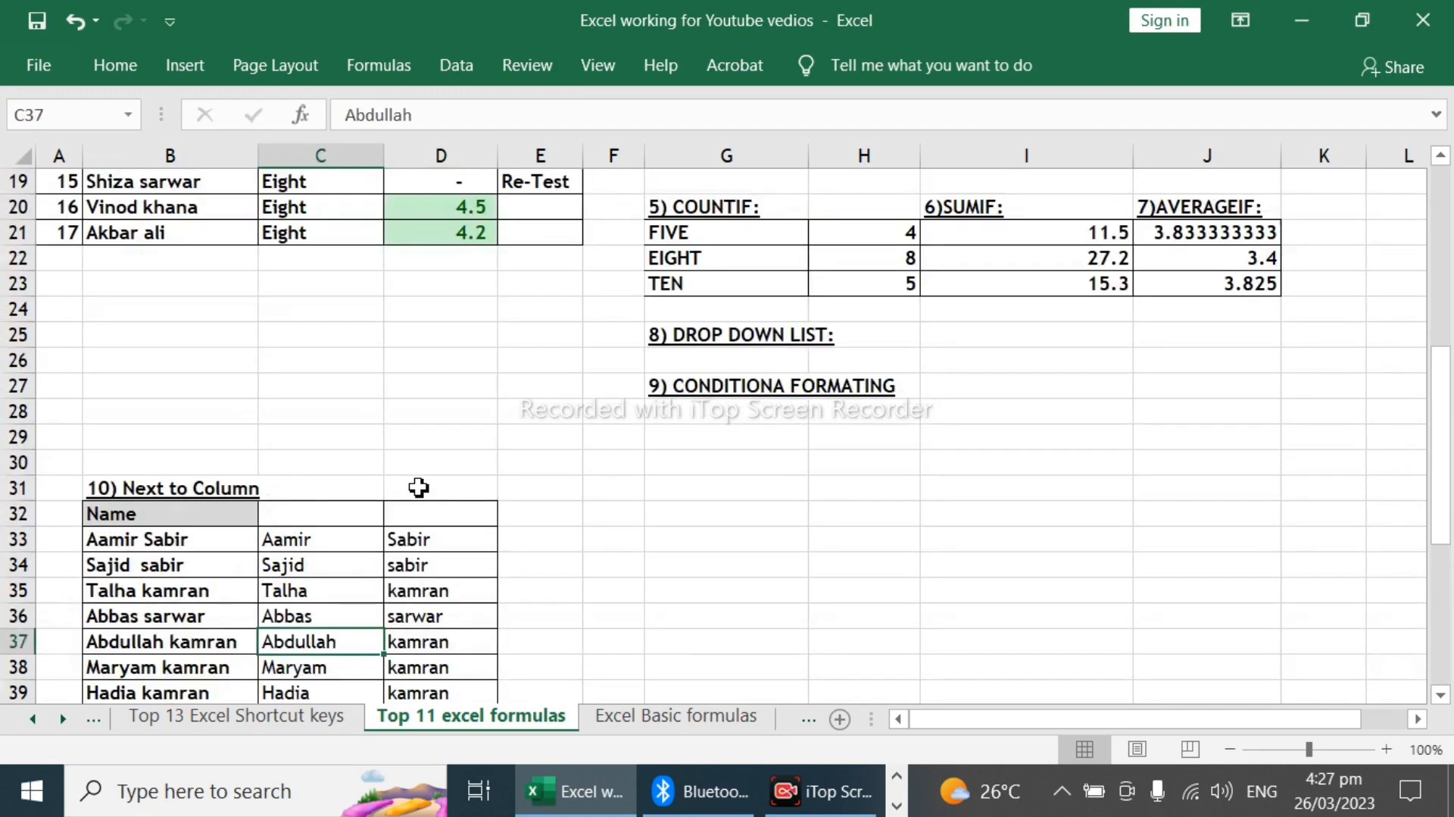
Step: Begin an IF formula in E5 of the (11) IF column with the logical test D5=0
scroll(477, 574, "up", 6)
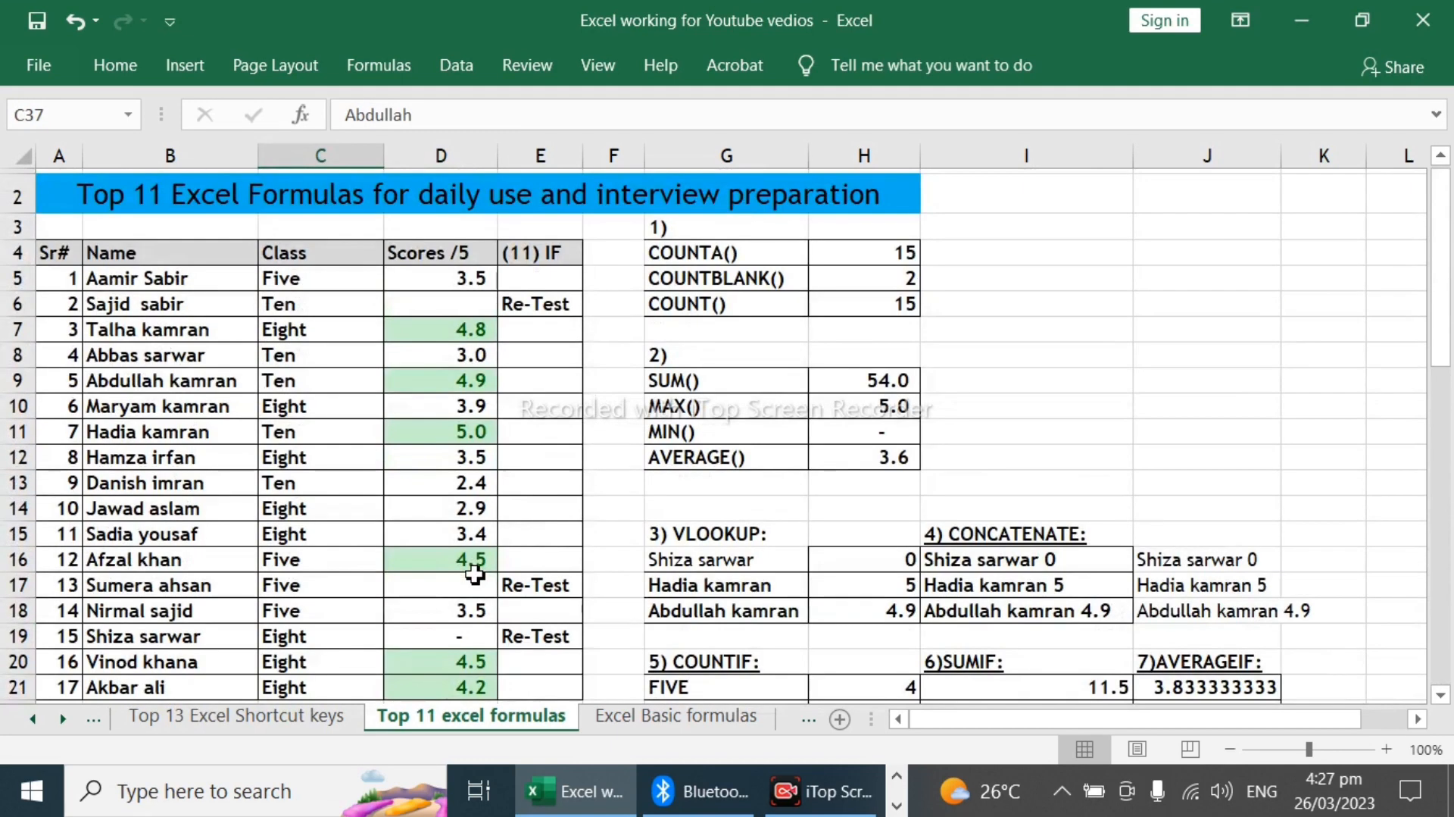
left_click(543, 279)
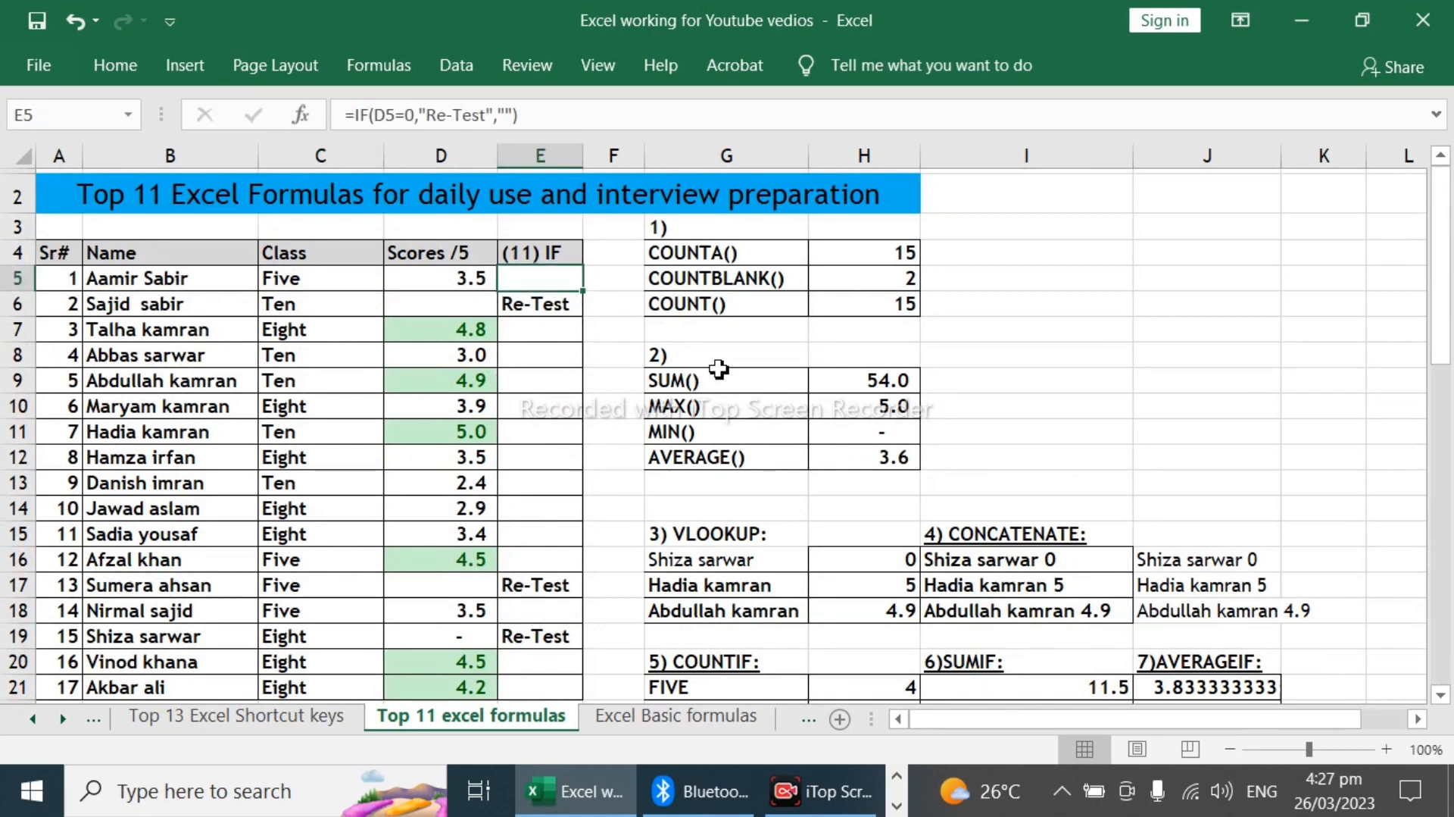
key("BackSpace")
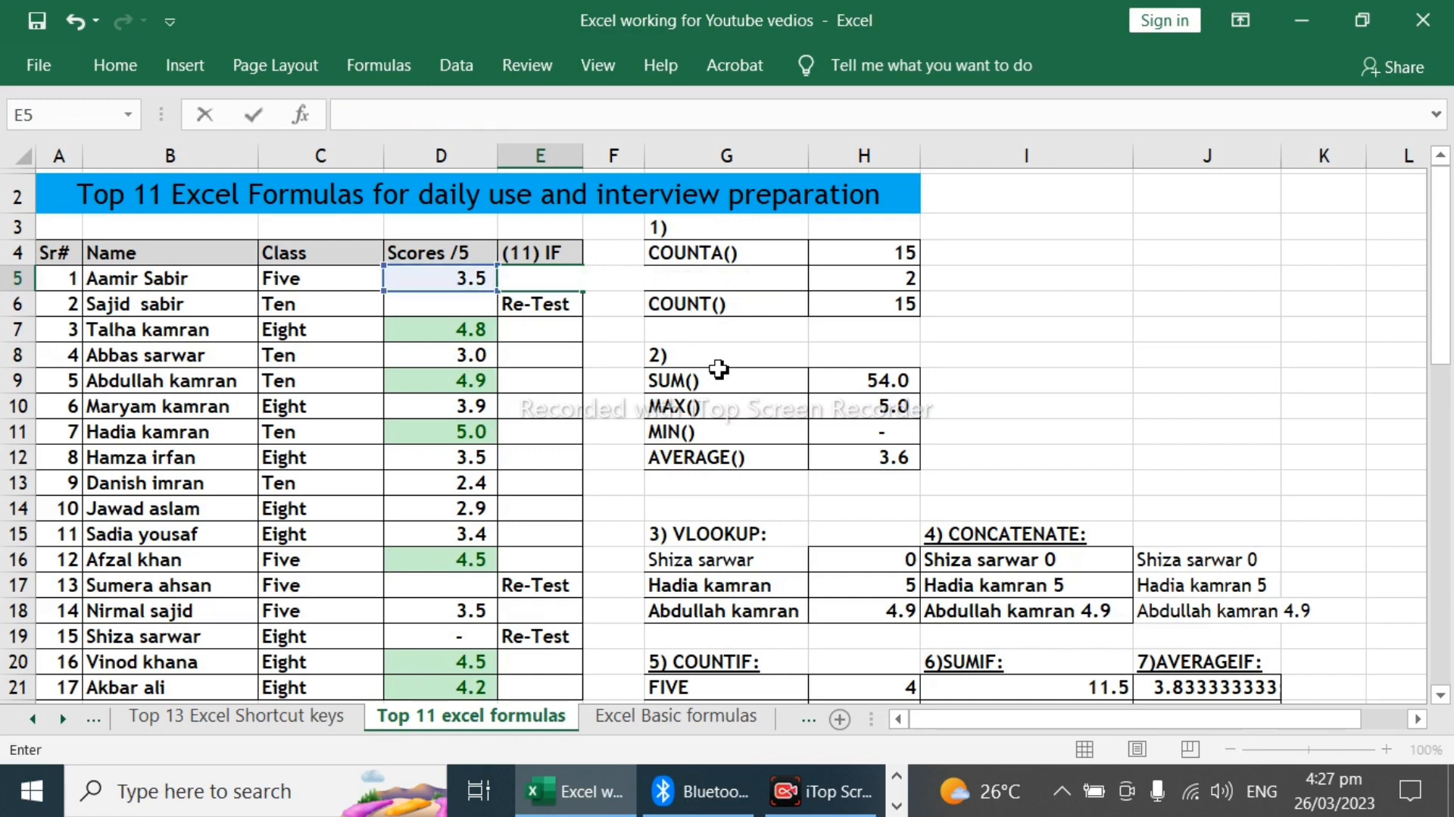
key("Escape")
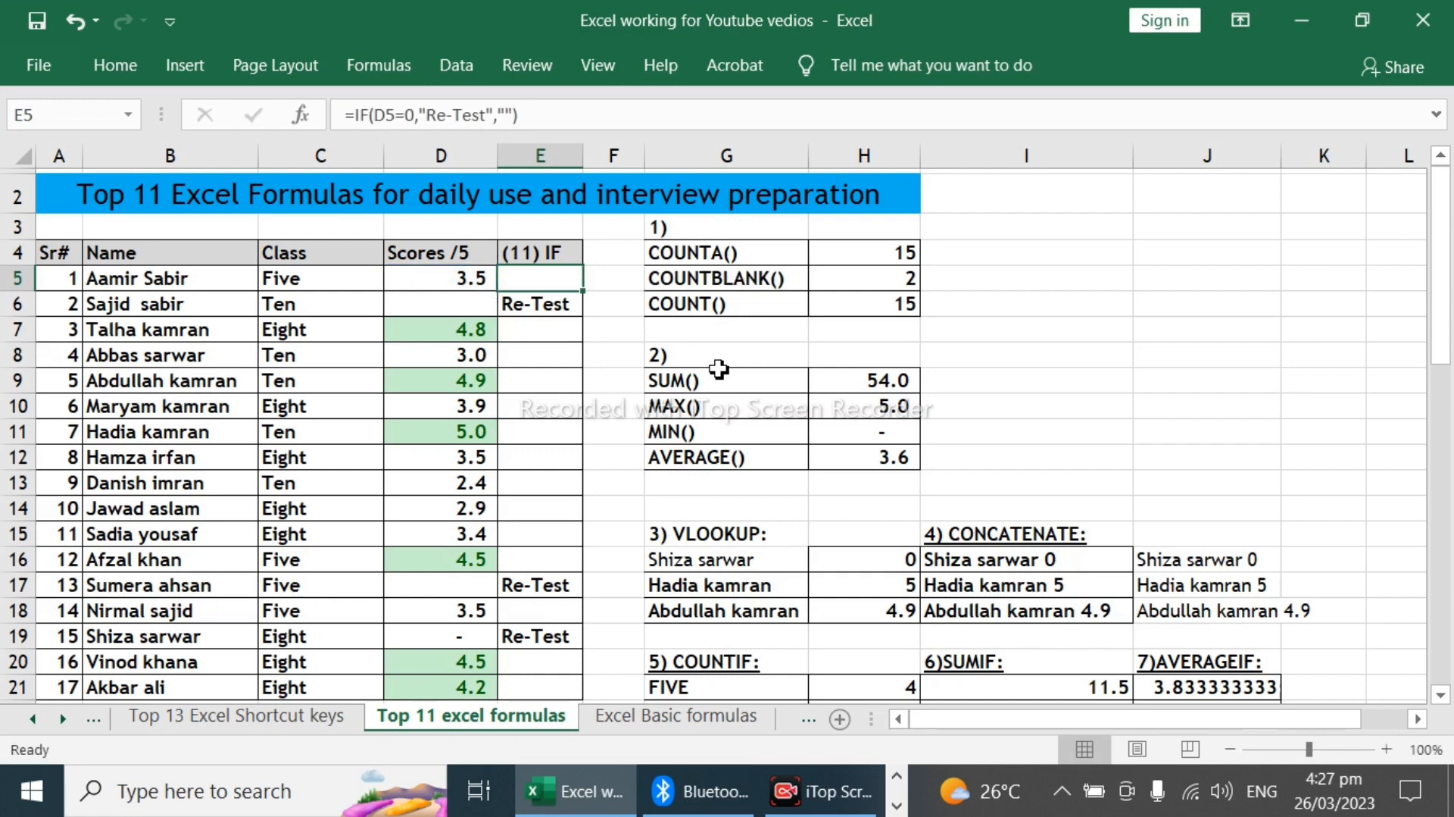
type("=")
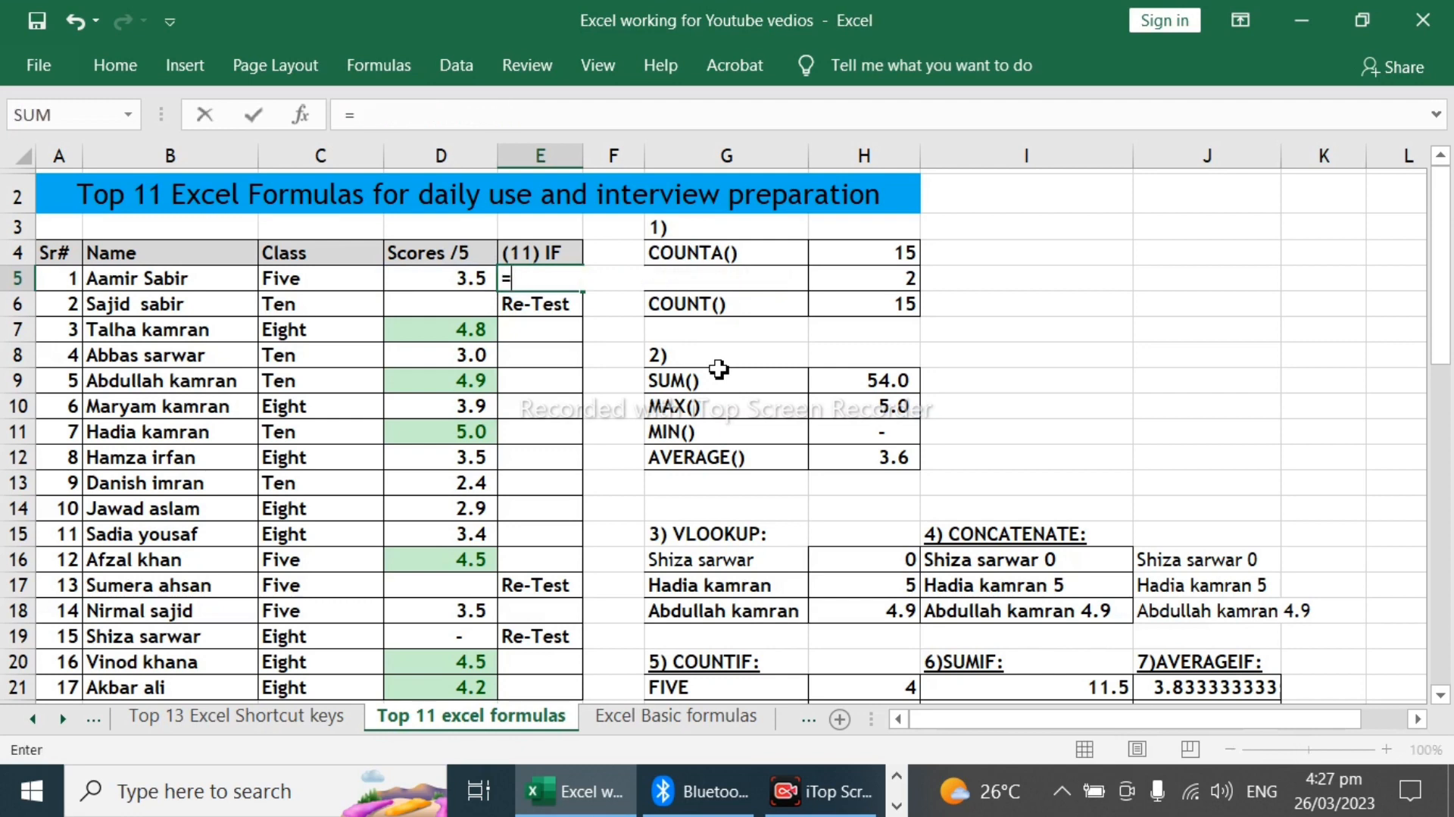
key("Left")
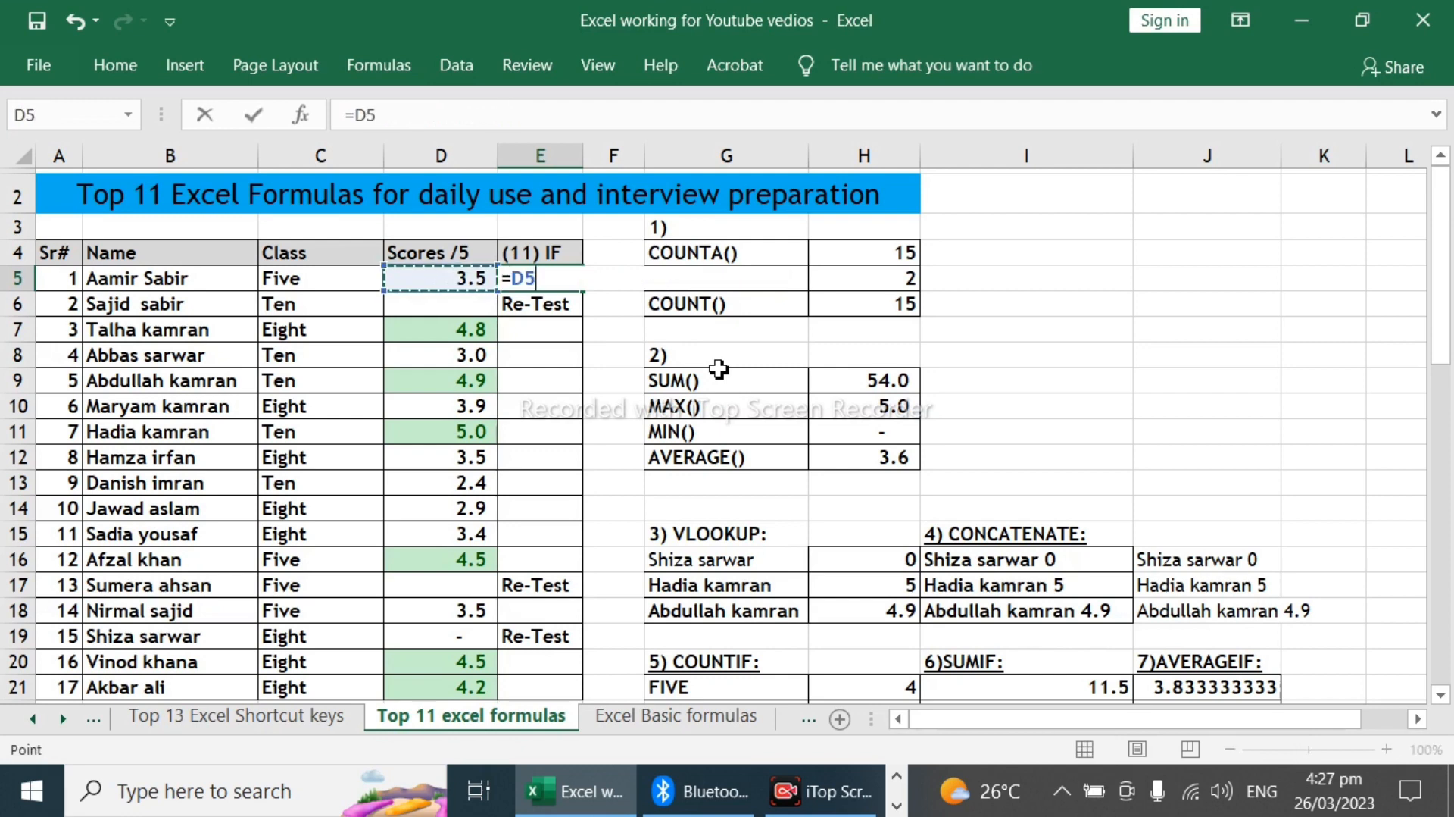
key("BackSpace")
key("BackSpace")
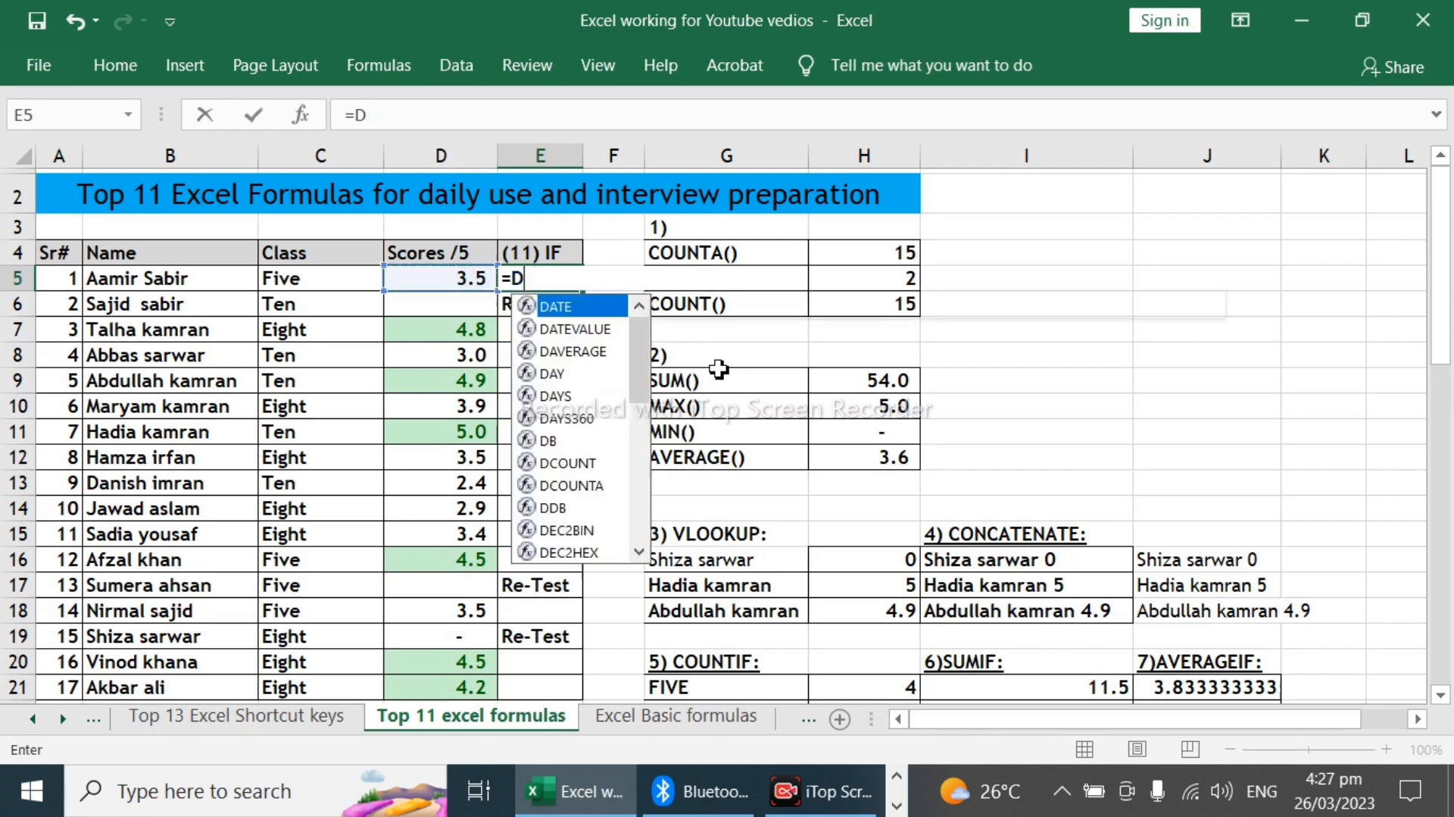
type("if")
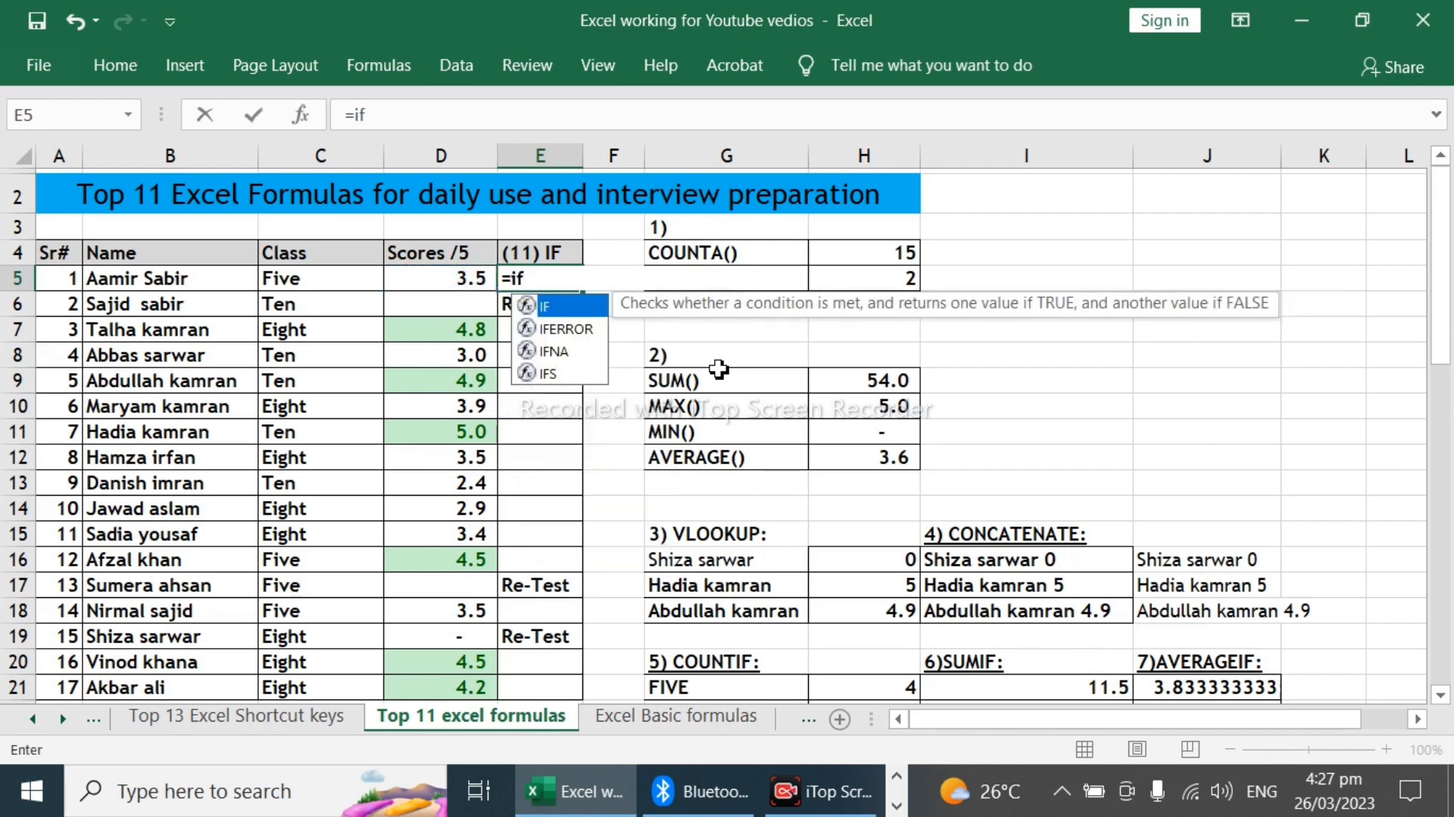
key("Tab")
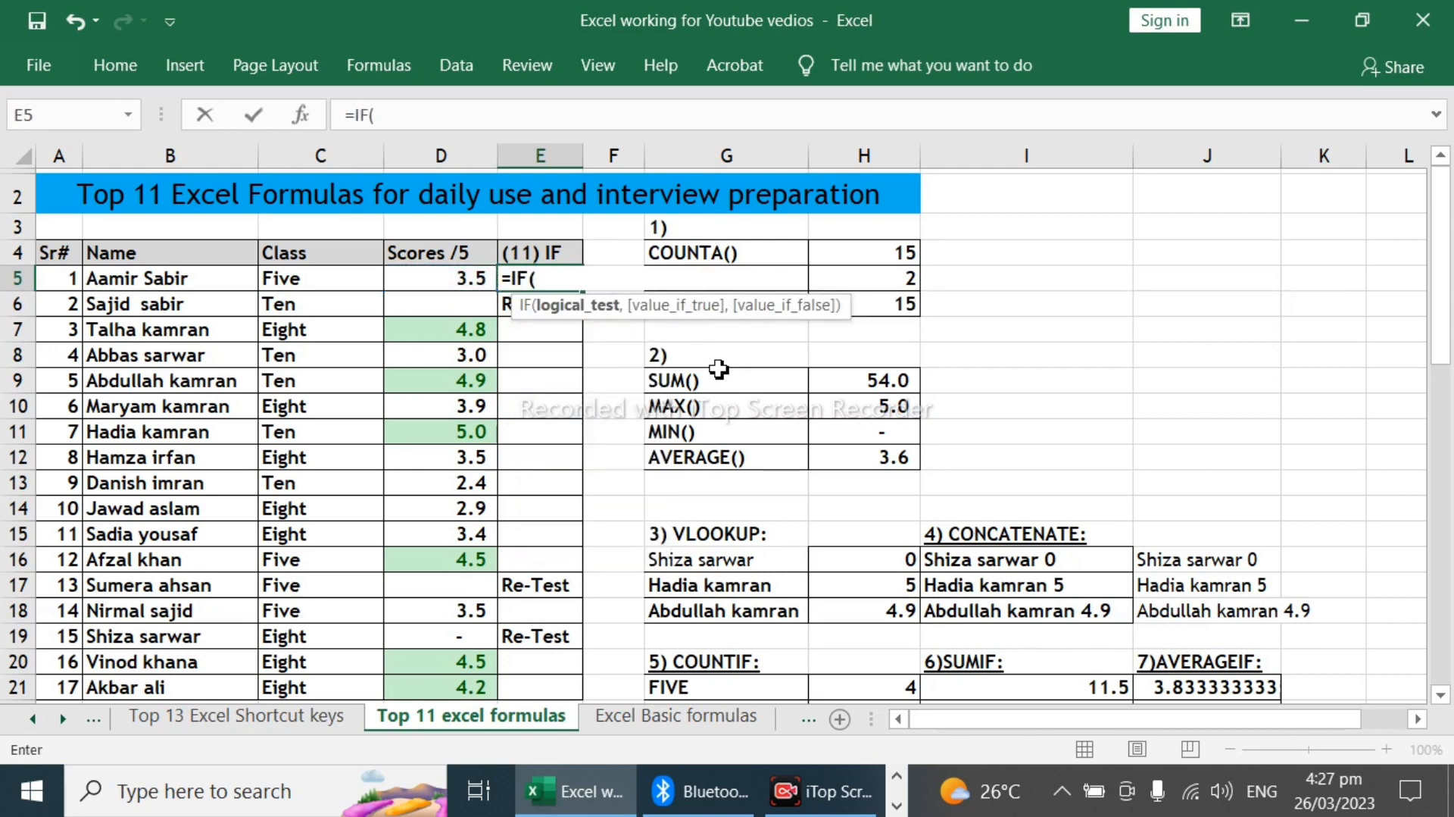
key("Left")
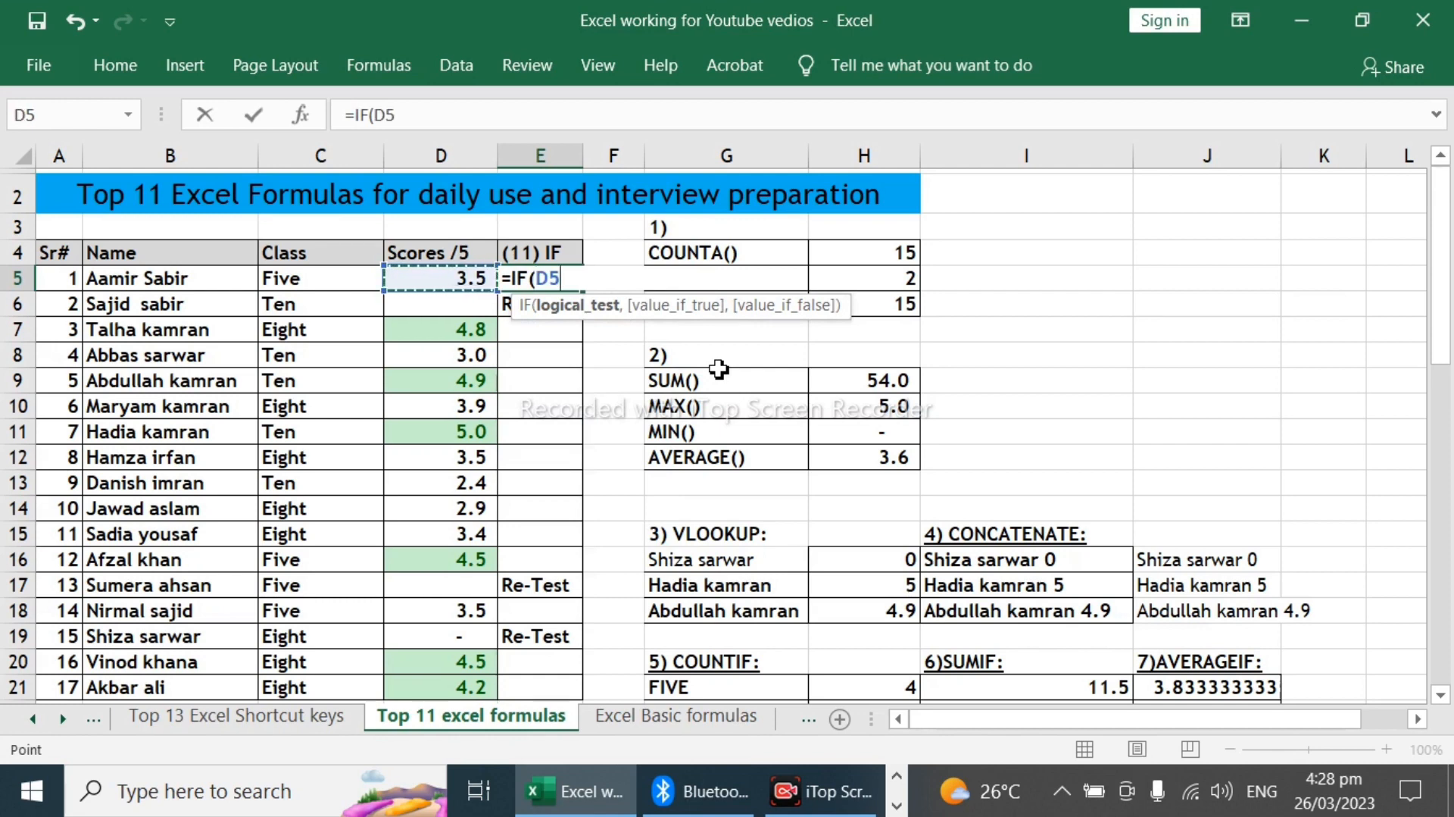
type("=0")
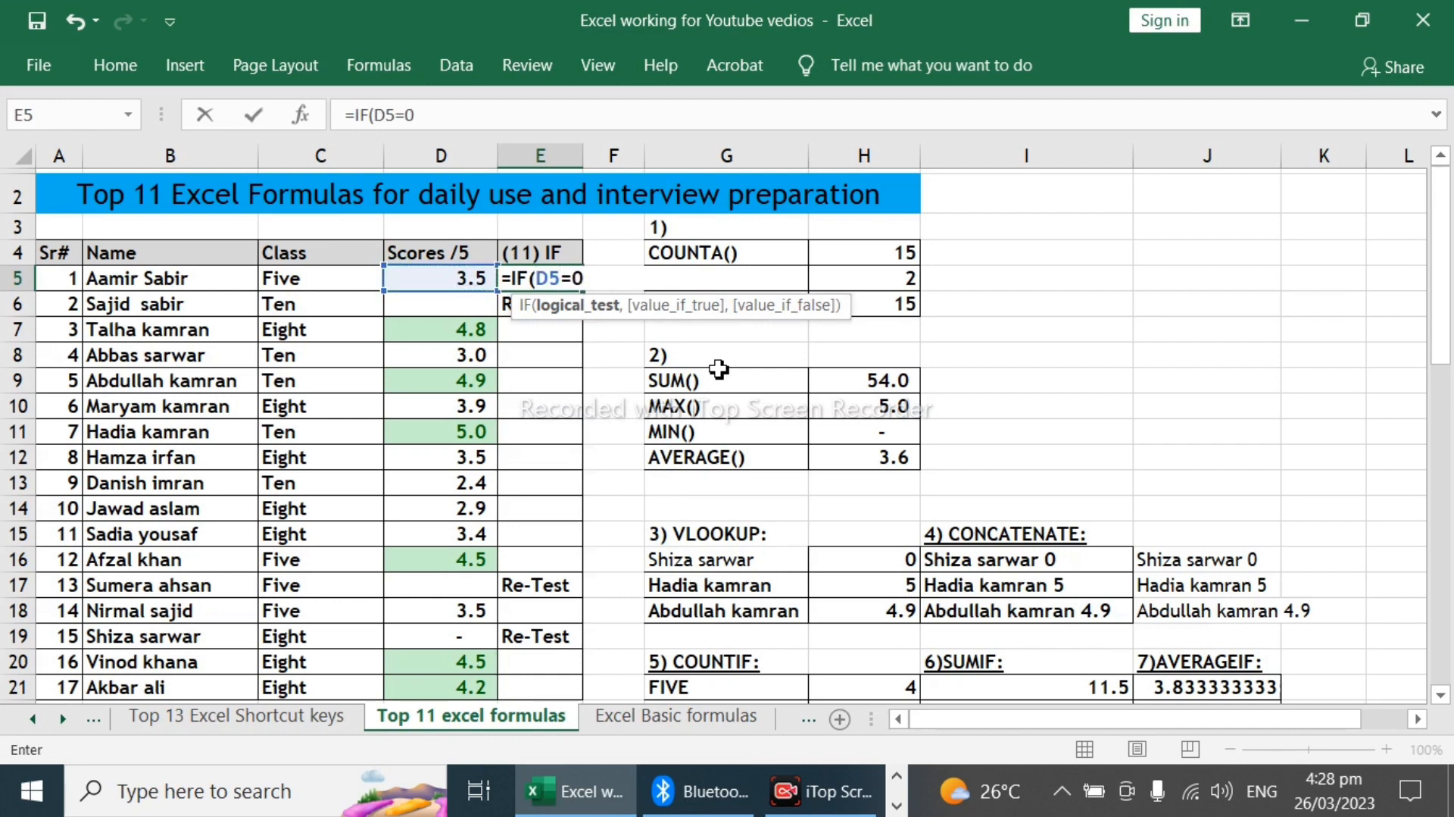
type(",")
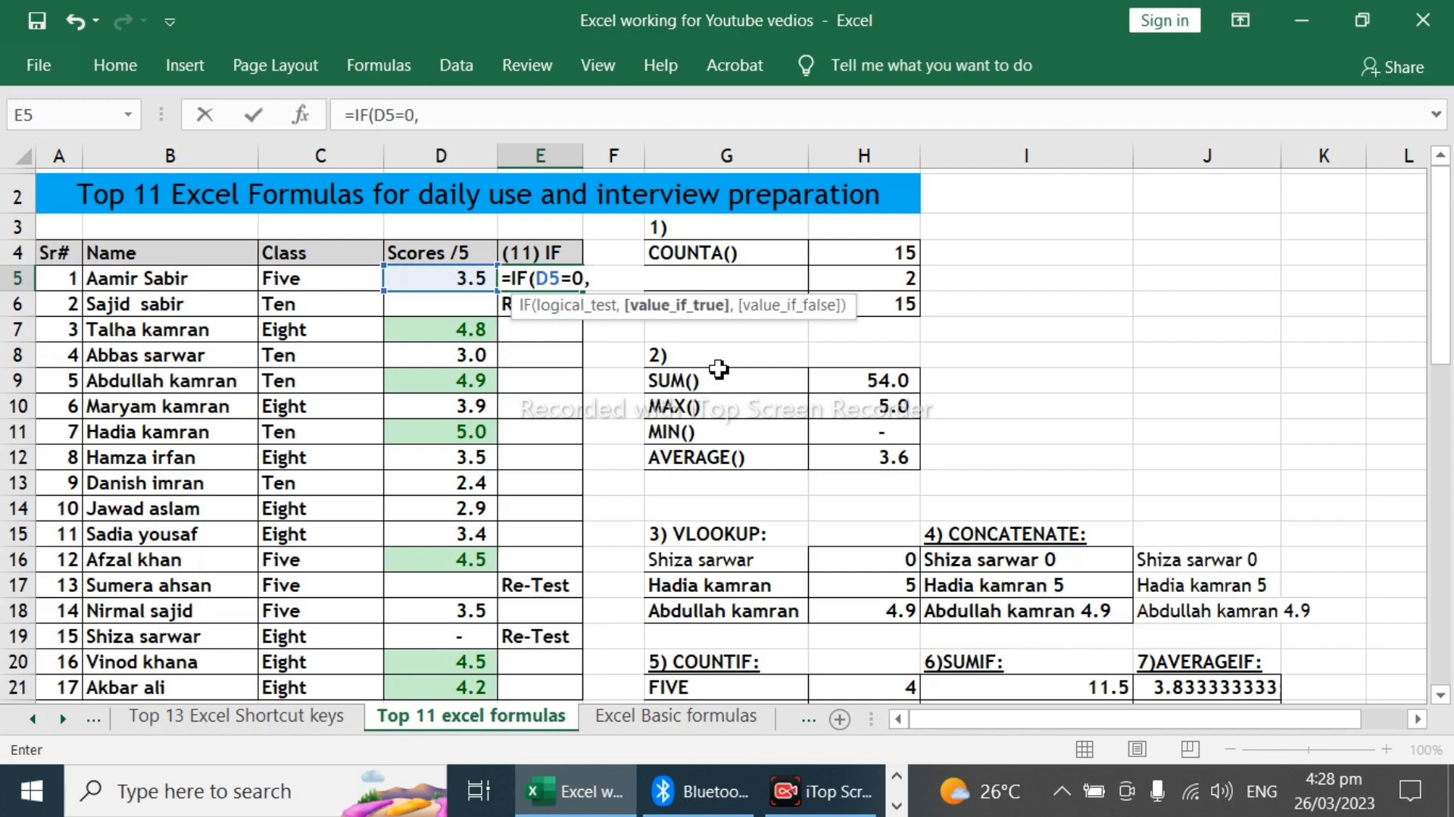
type("\"Re-Test")
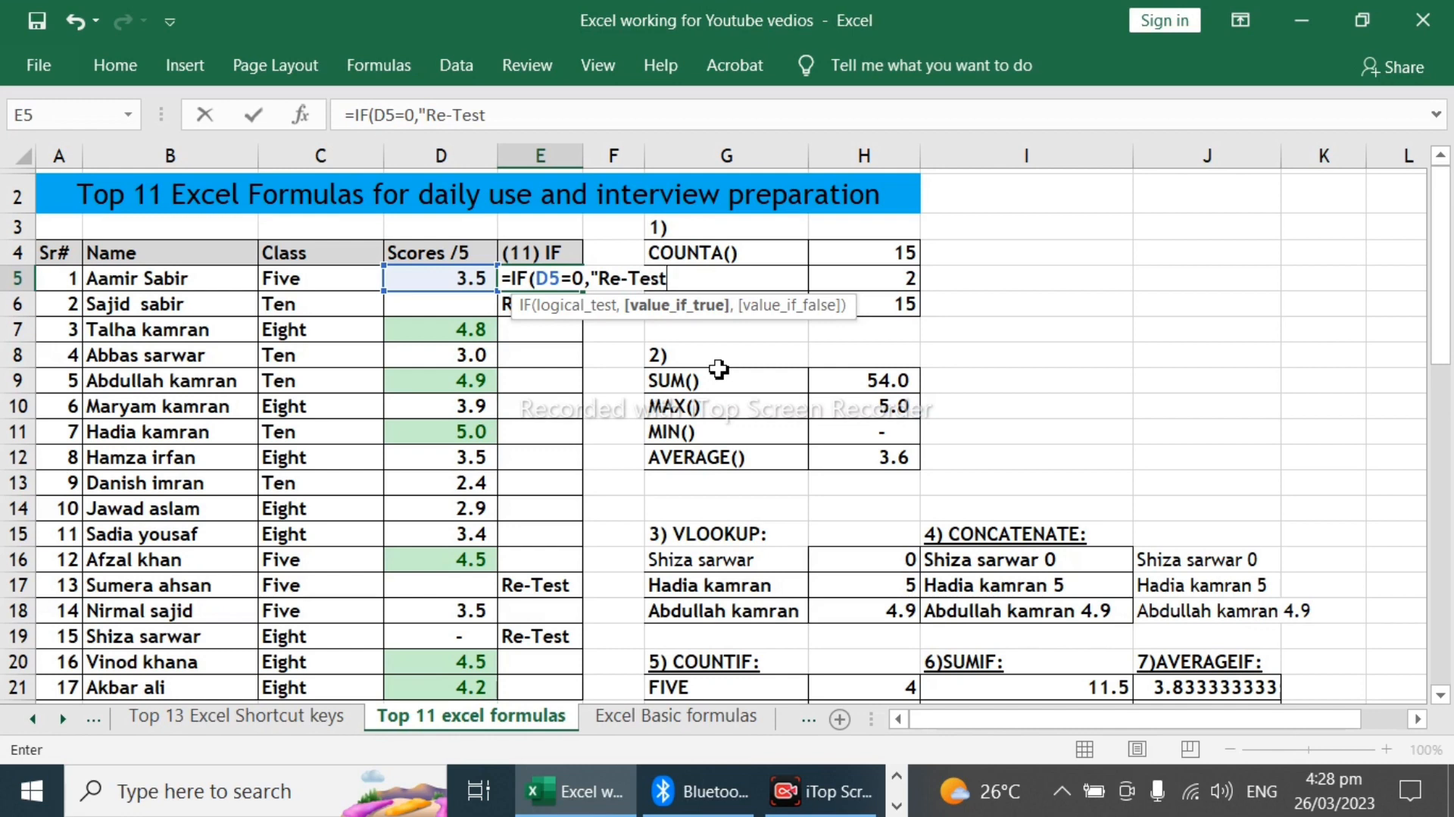
type("\"")
Step: Complete the E5 formula with "Re-Test" as the value if true and empty text "" as the value if false
type(",")
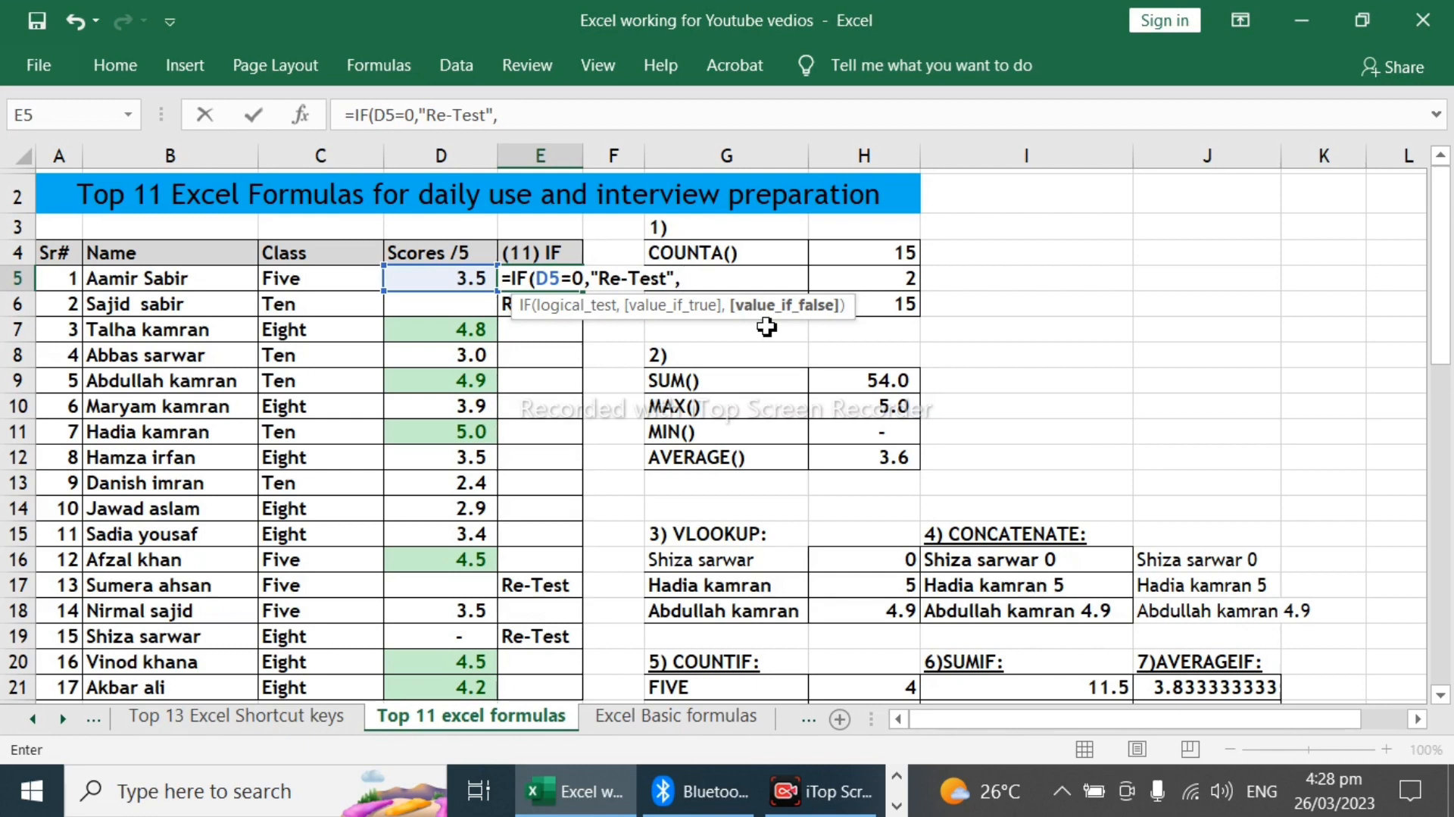
type("\"\")")
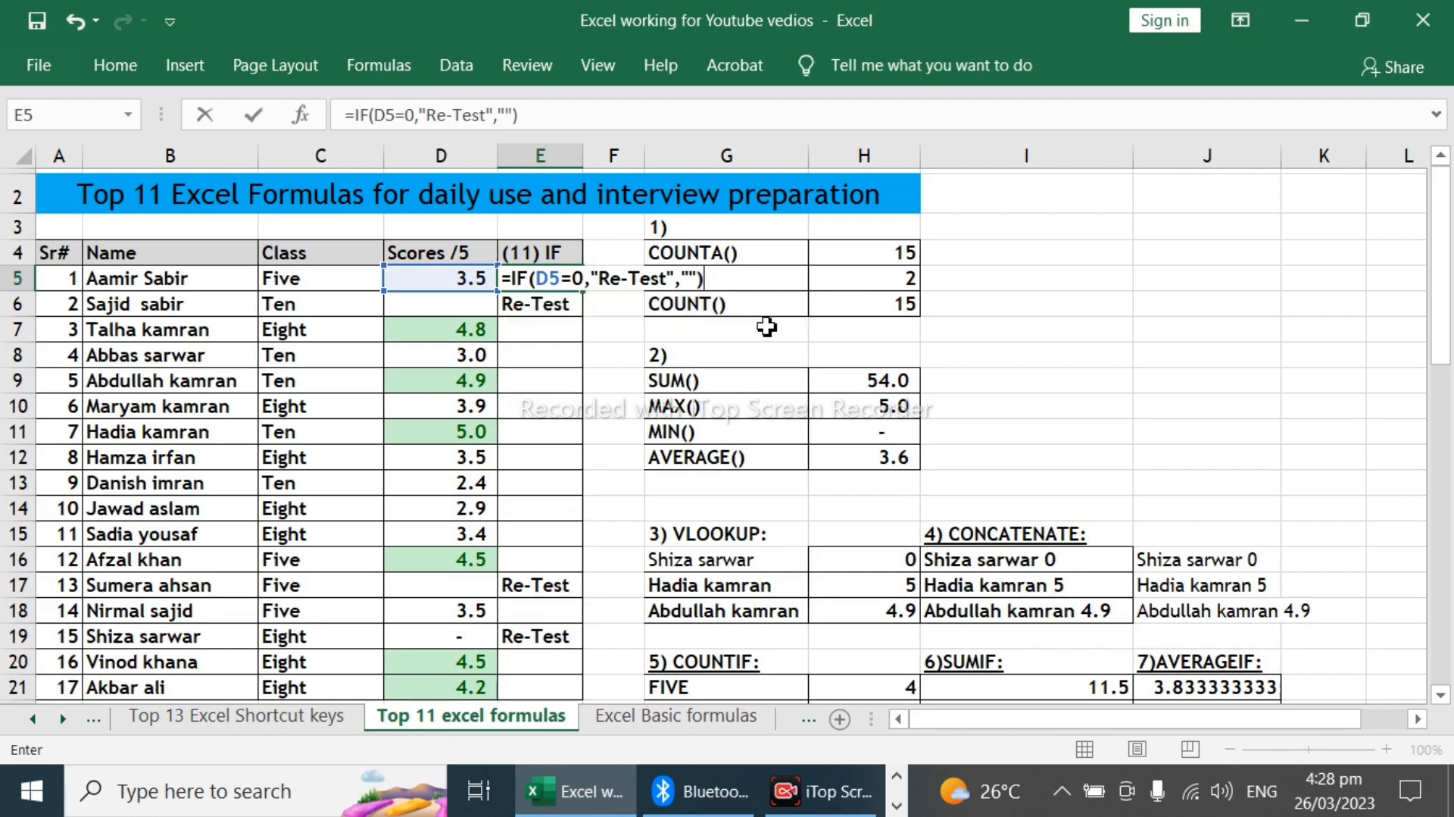
key("Return")
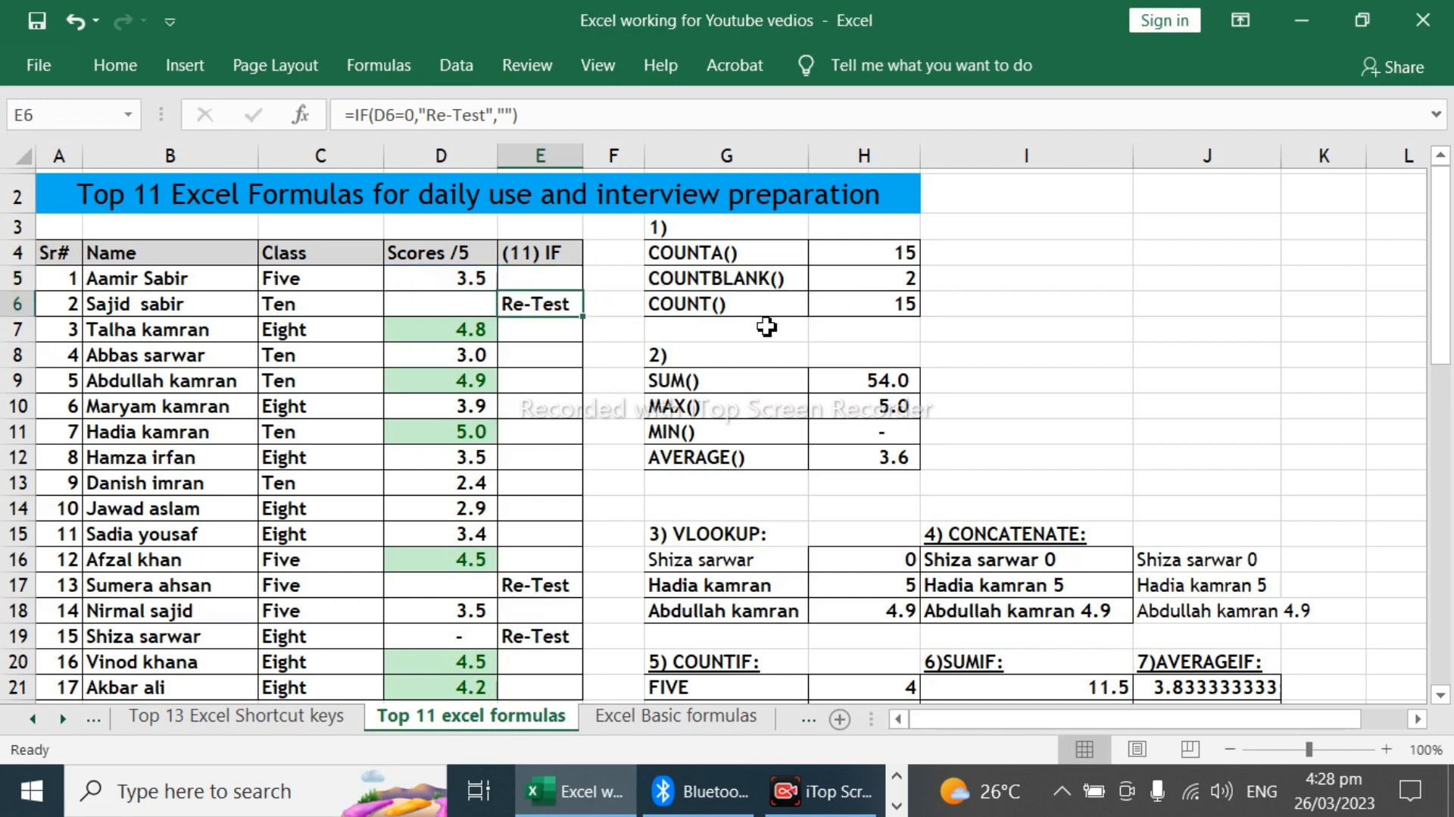
Step: Copy the IF formula from E5 into E6:E21 for the remaining students
key("Up")
key("ctrl+c")
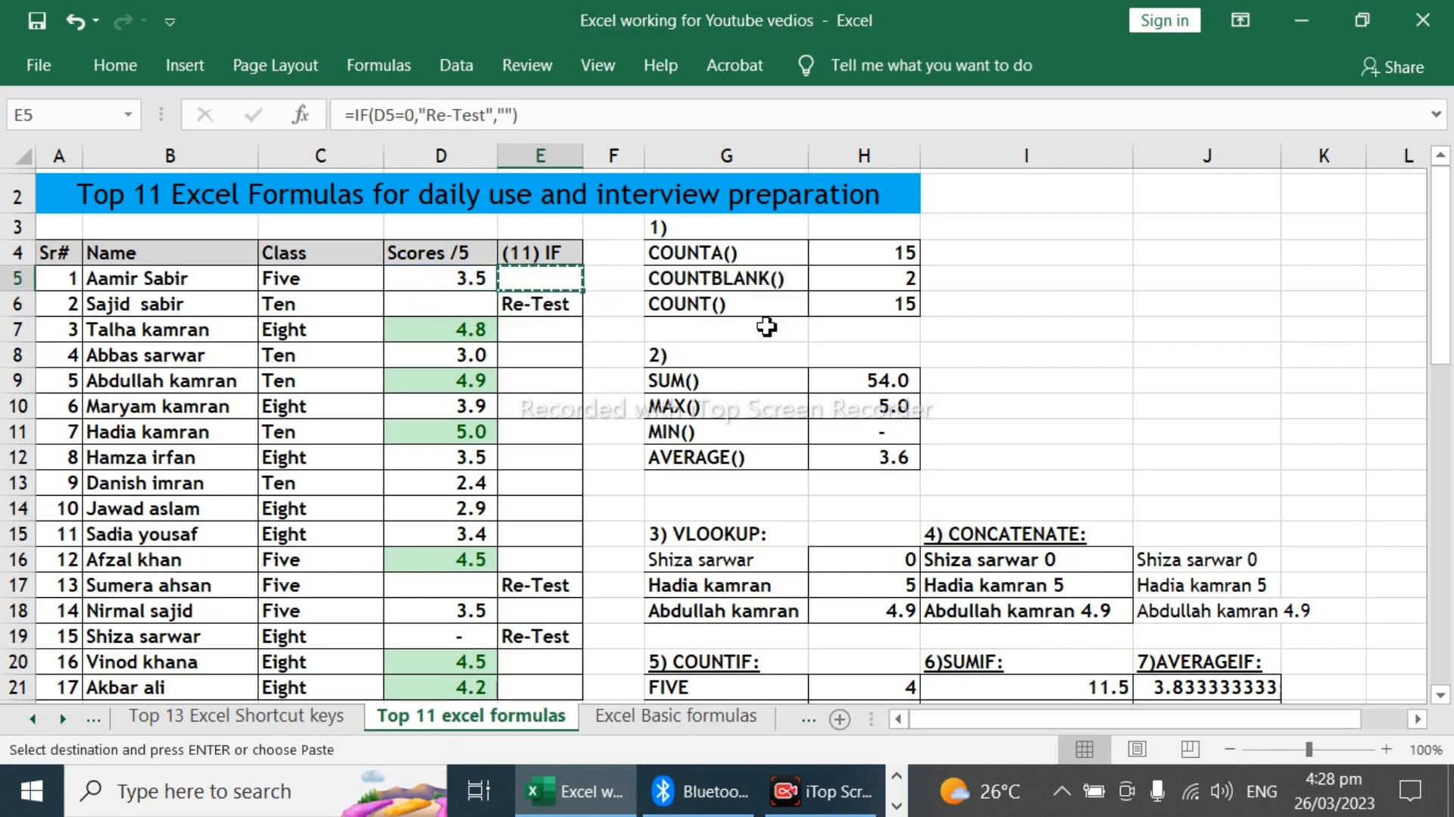
key("Down")
key("shift+Down")
key("shift+Down")
key("shift+Down")
key("shift+Down")
key("shift+Down")
key("shift+Down")
key("shift+Down")
key("shift+Down")
key("shift+Down")
key("shift+Down")
key("shift+Down")
key("shift+Down")
key("shift+Down")
key("shift+Down")
key("shift+Down")
key("shift+Down")
key("shift+Down")
key("shift+Down")
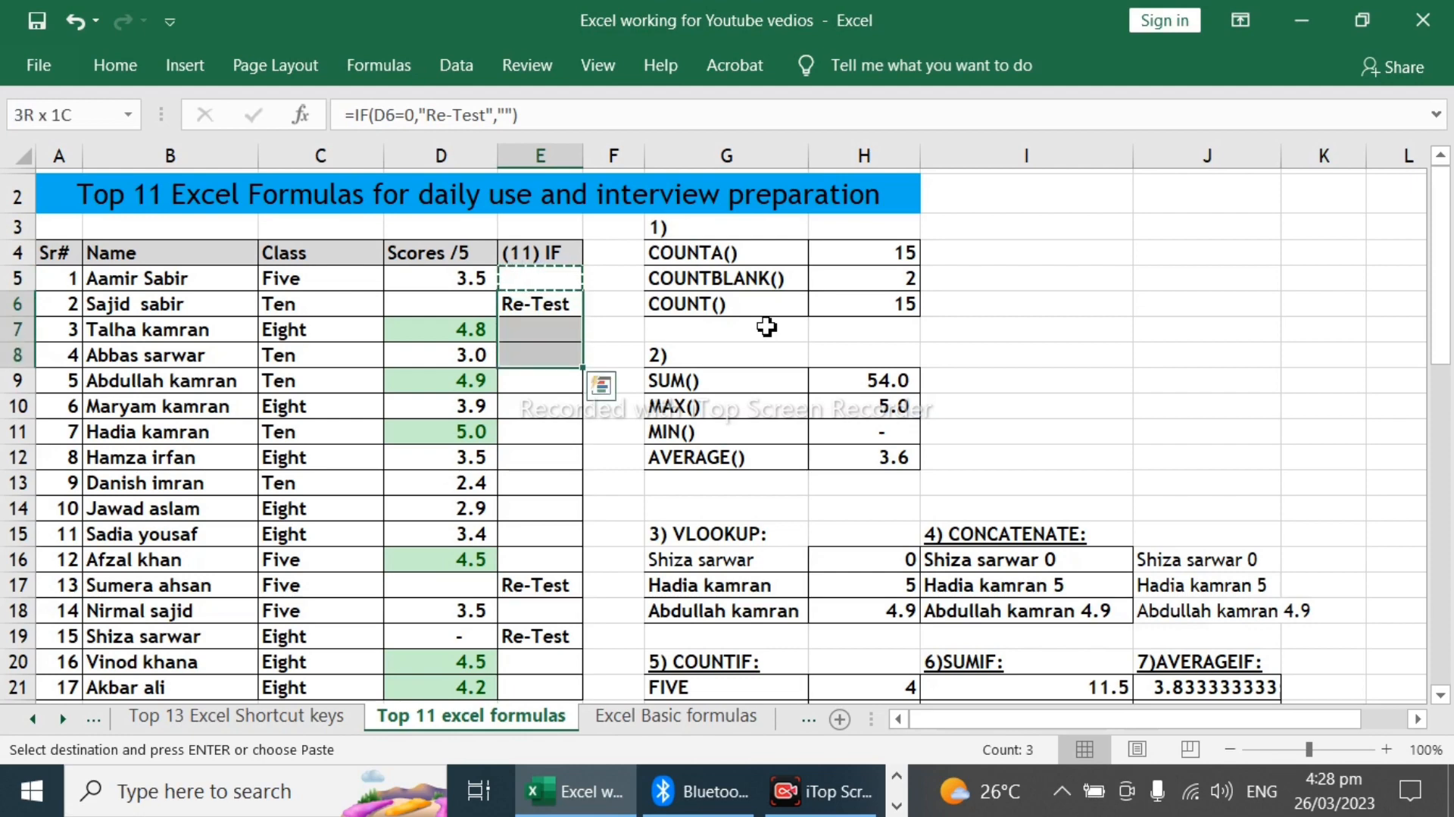
key("shift+Up")
key("shift+Up")
key("shift+Up")
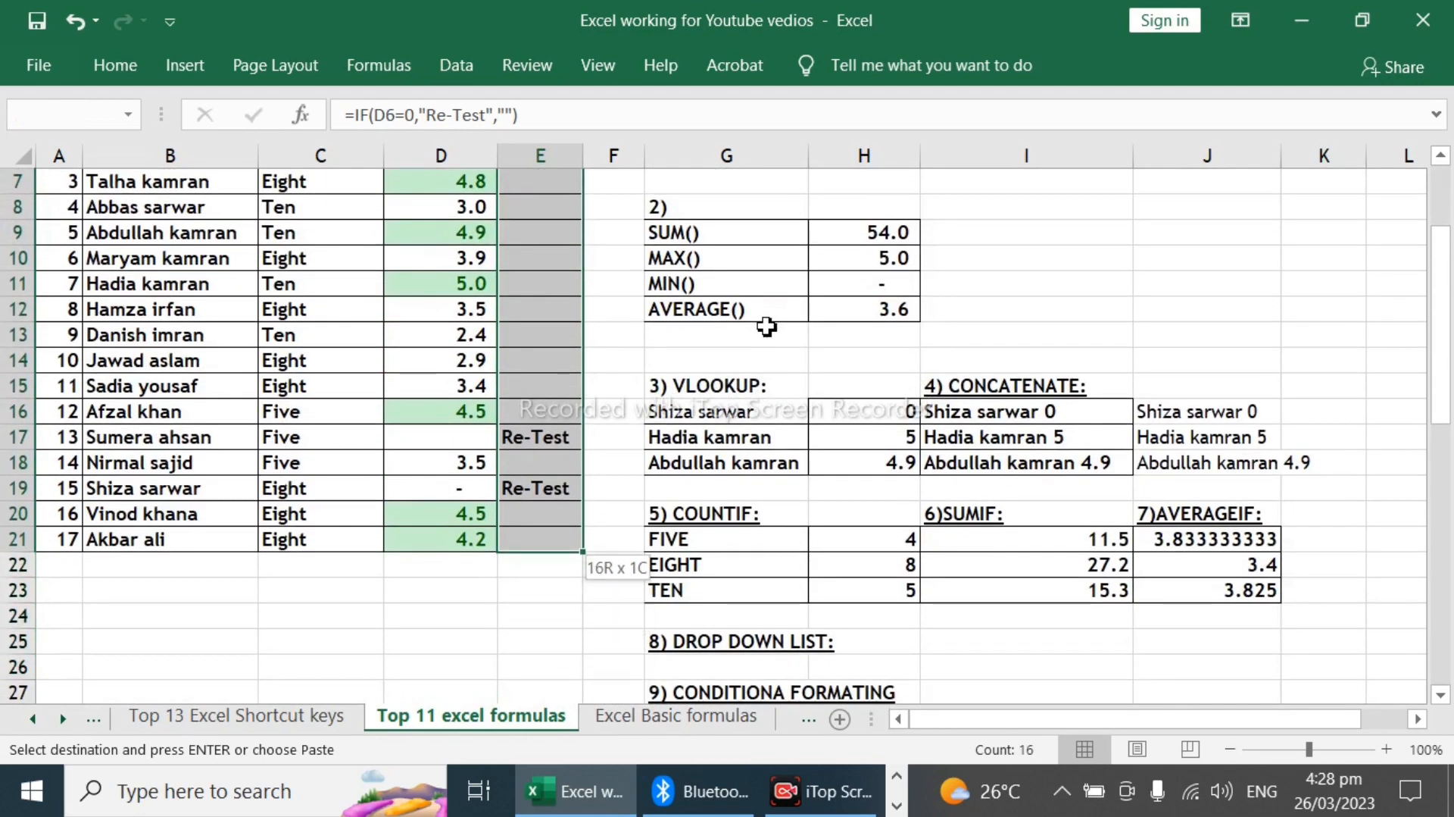
key("ctrl+v")
scroll(766, 326, "up", 2)
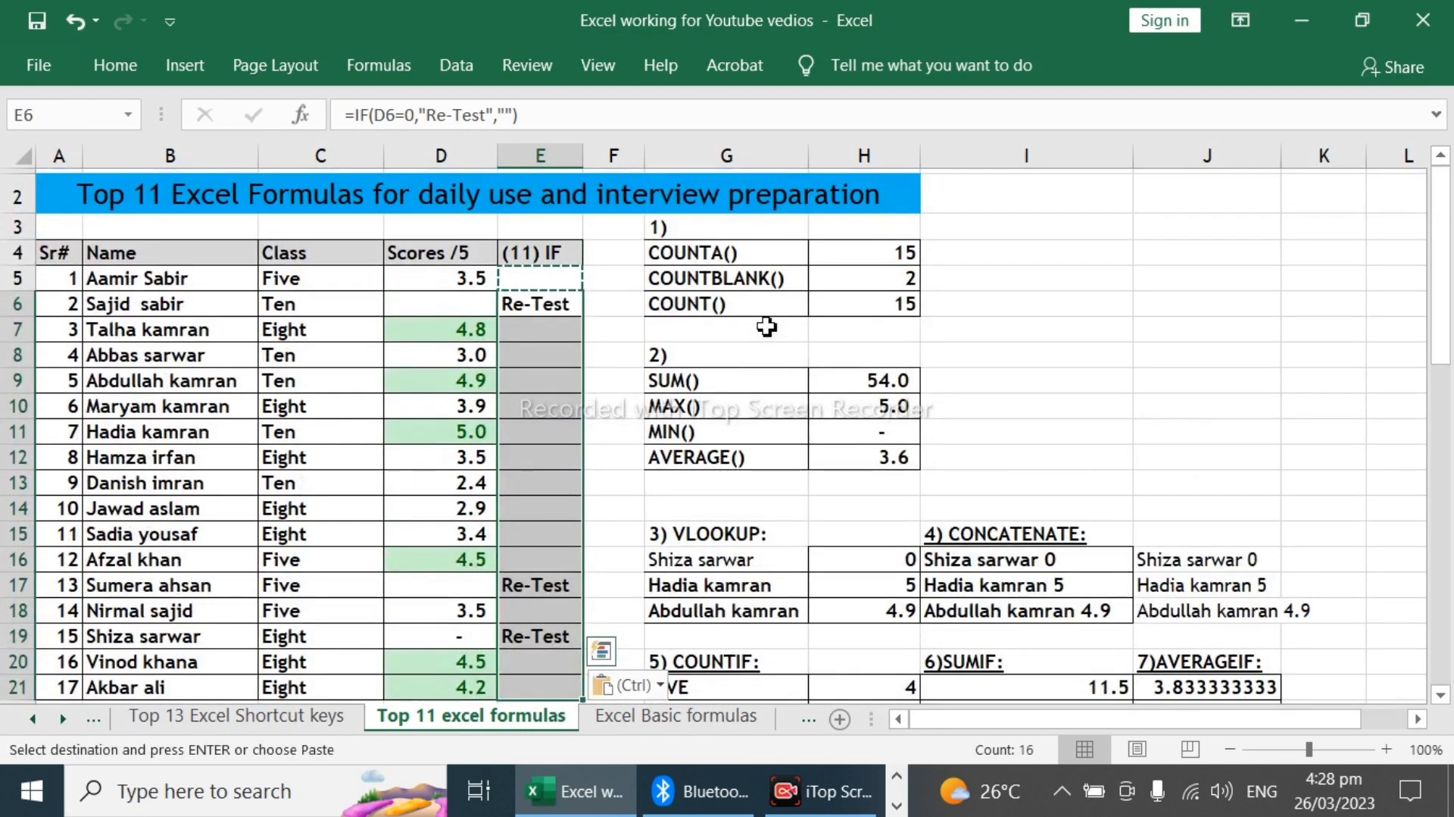
Step: Check the copied IF results in column E, including E6, E7, E17 and E19, against the scores in column D
left_click(564, 324)
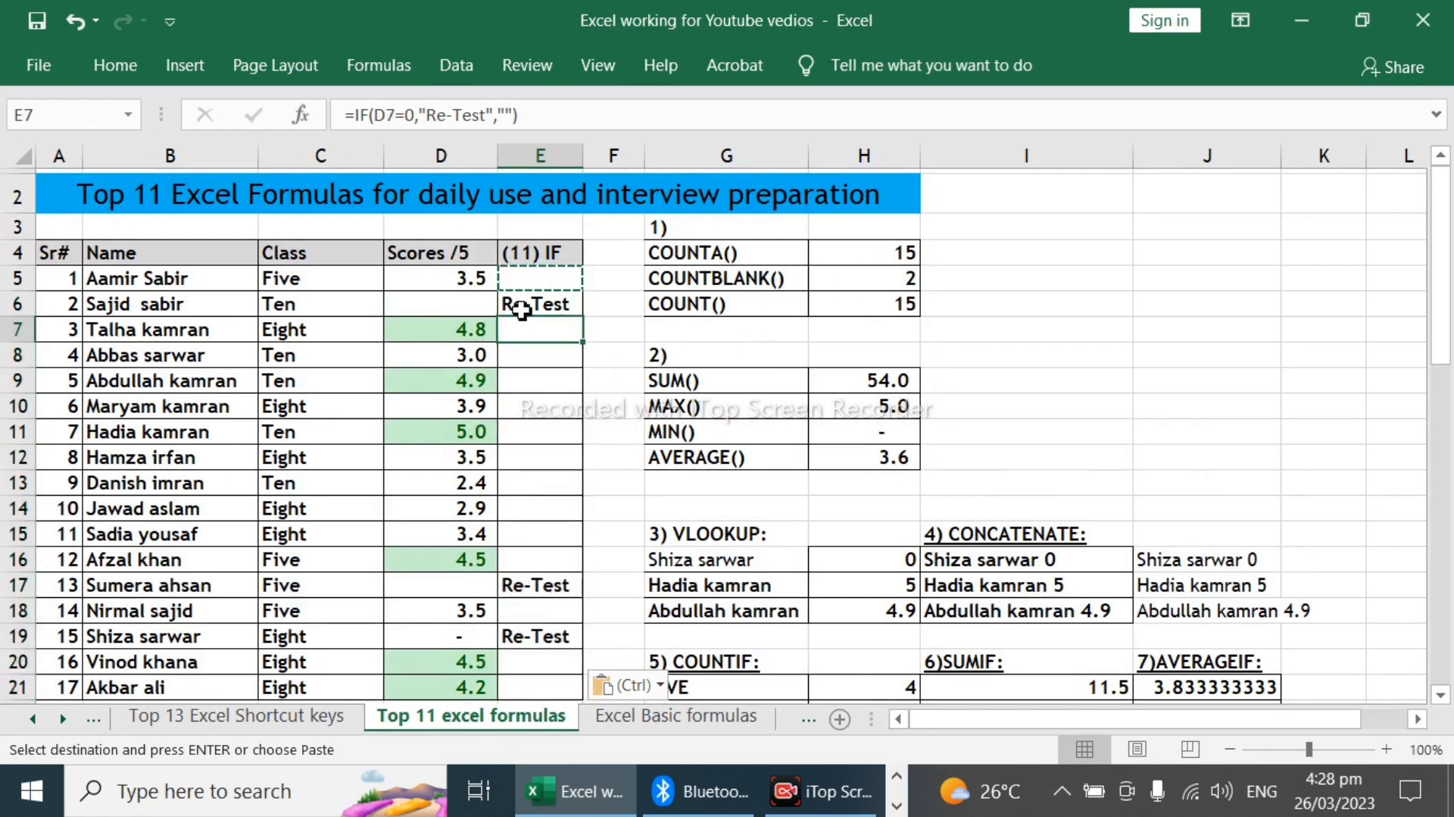
left_click(475, 306)
left_click(546, 588)
left_click(518, 637)
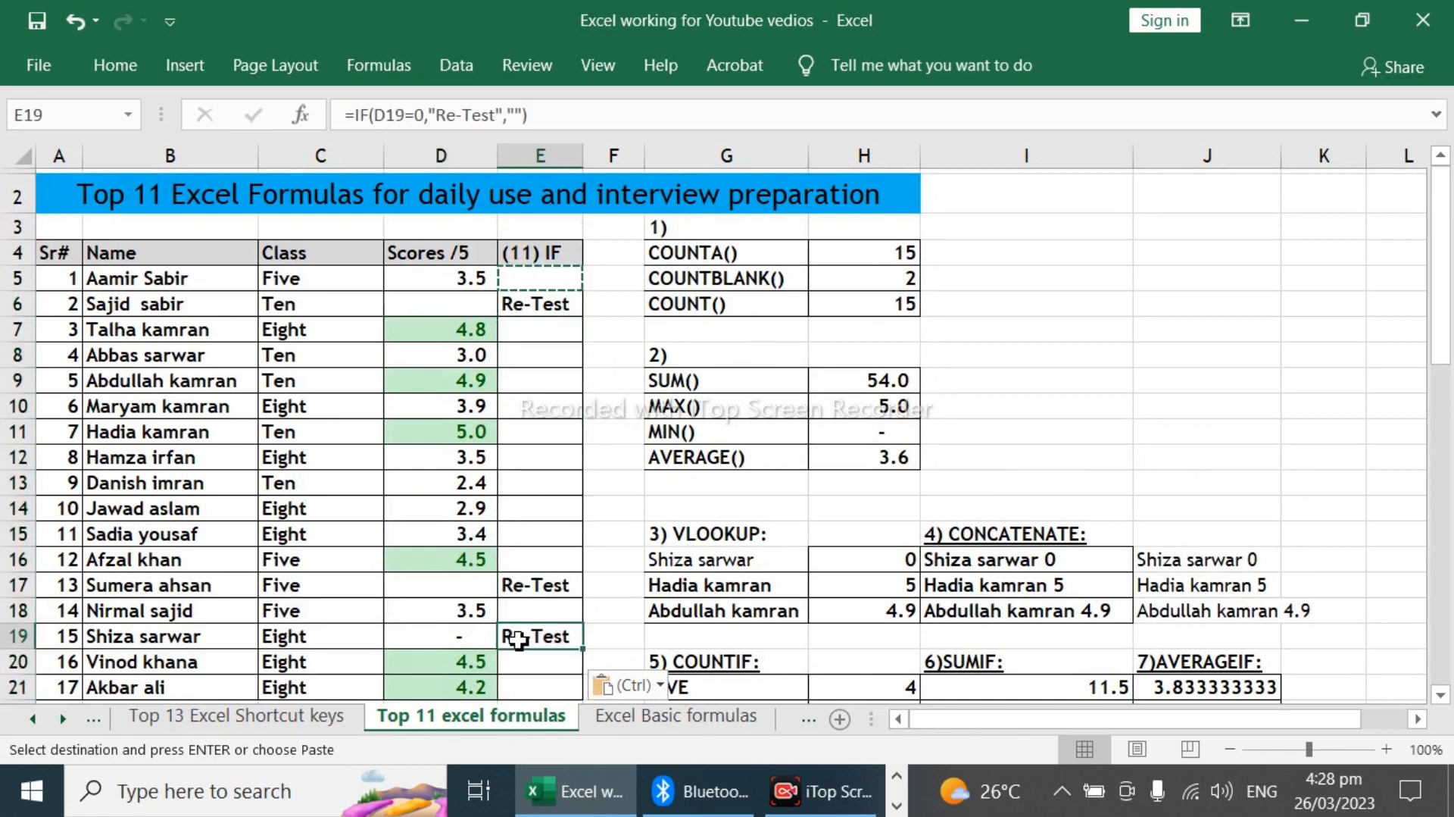
left_click(530, 306)
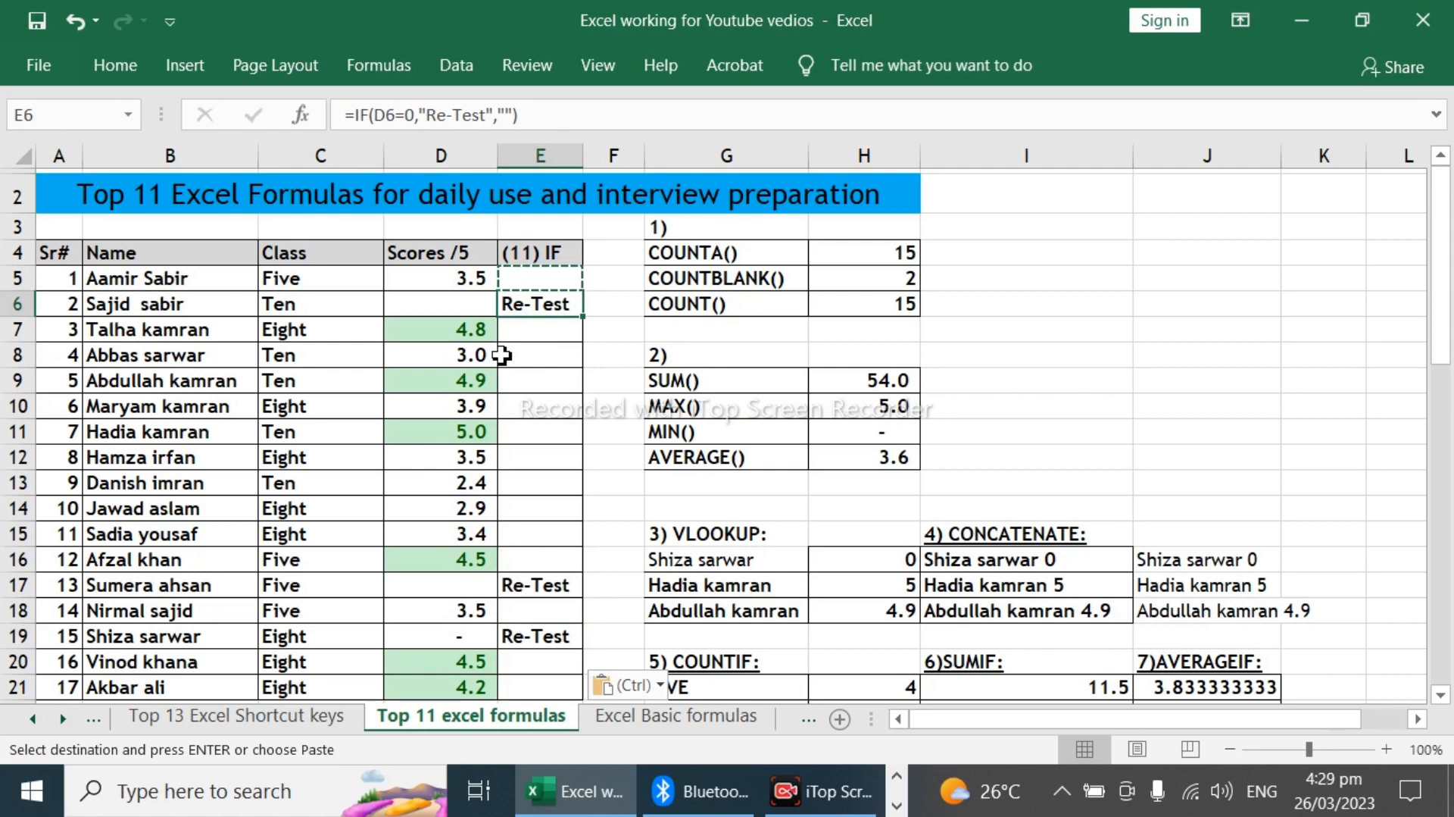
Step: Review the numbered formula and tool sections across the worksheet, from the score table down to the name-splitting section
scroll(518, 422, "down", 4)
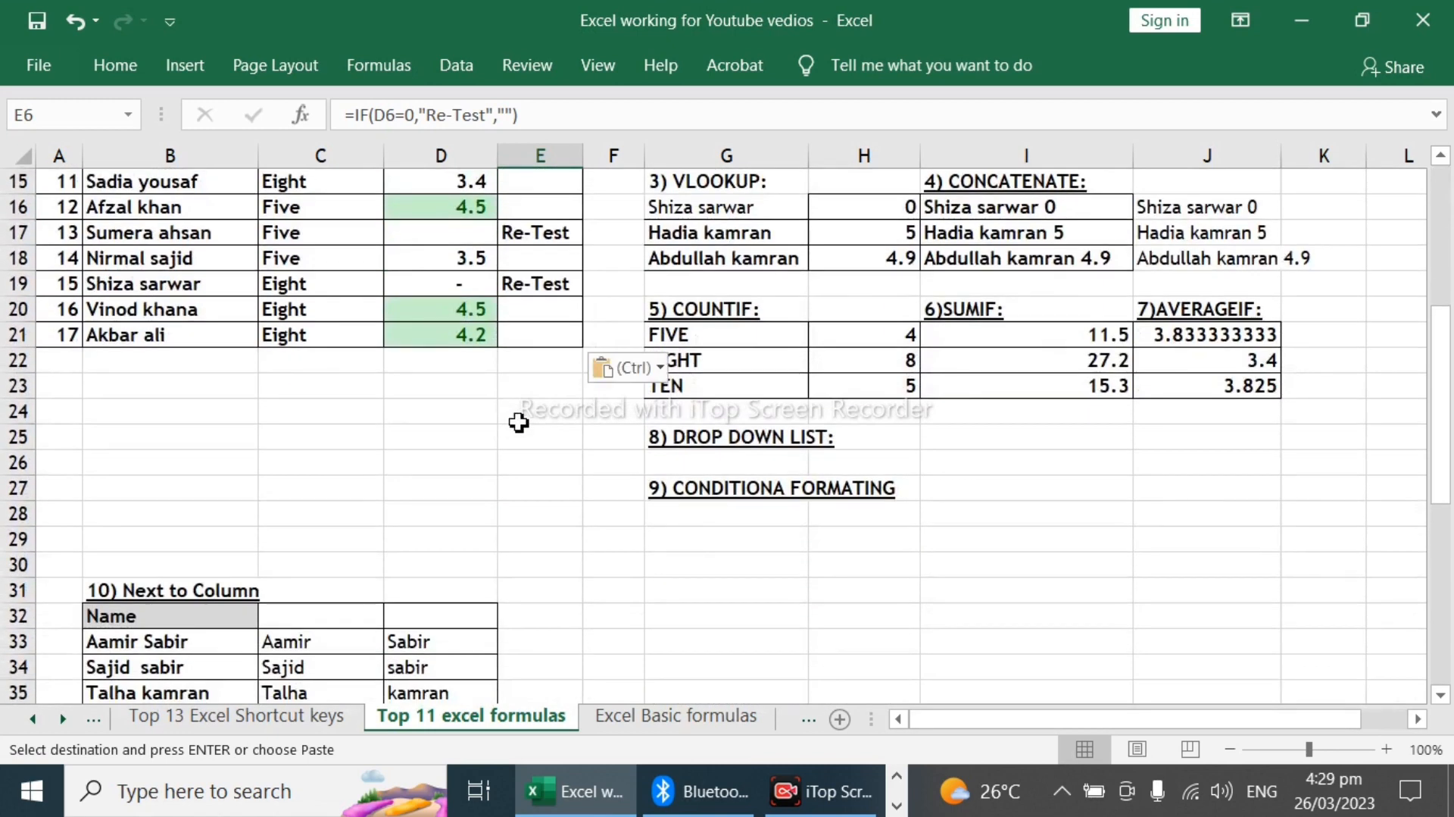
scroll(529, 485, "up", 4)
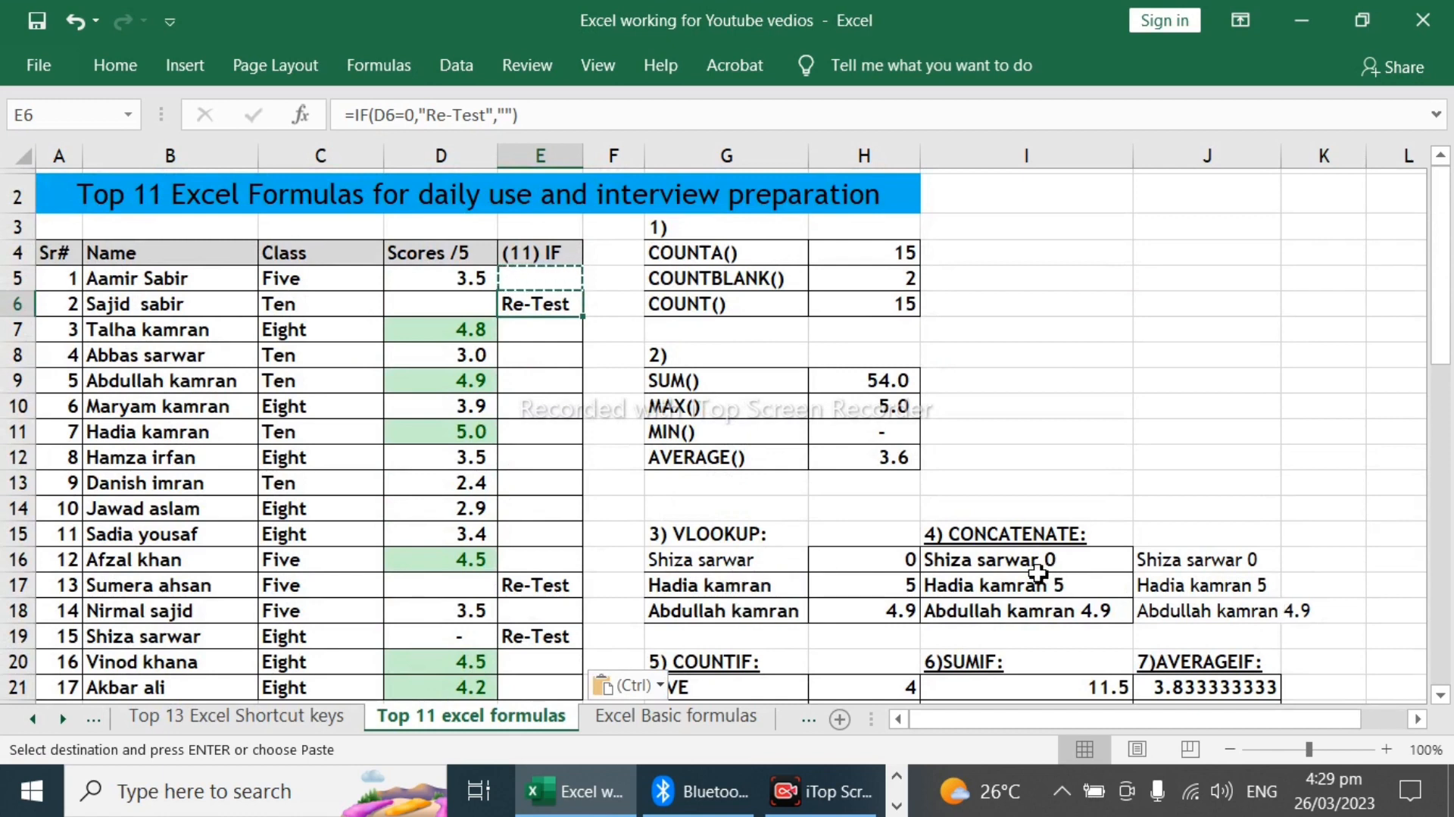
scroll(1038, 572, "down", 2)
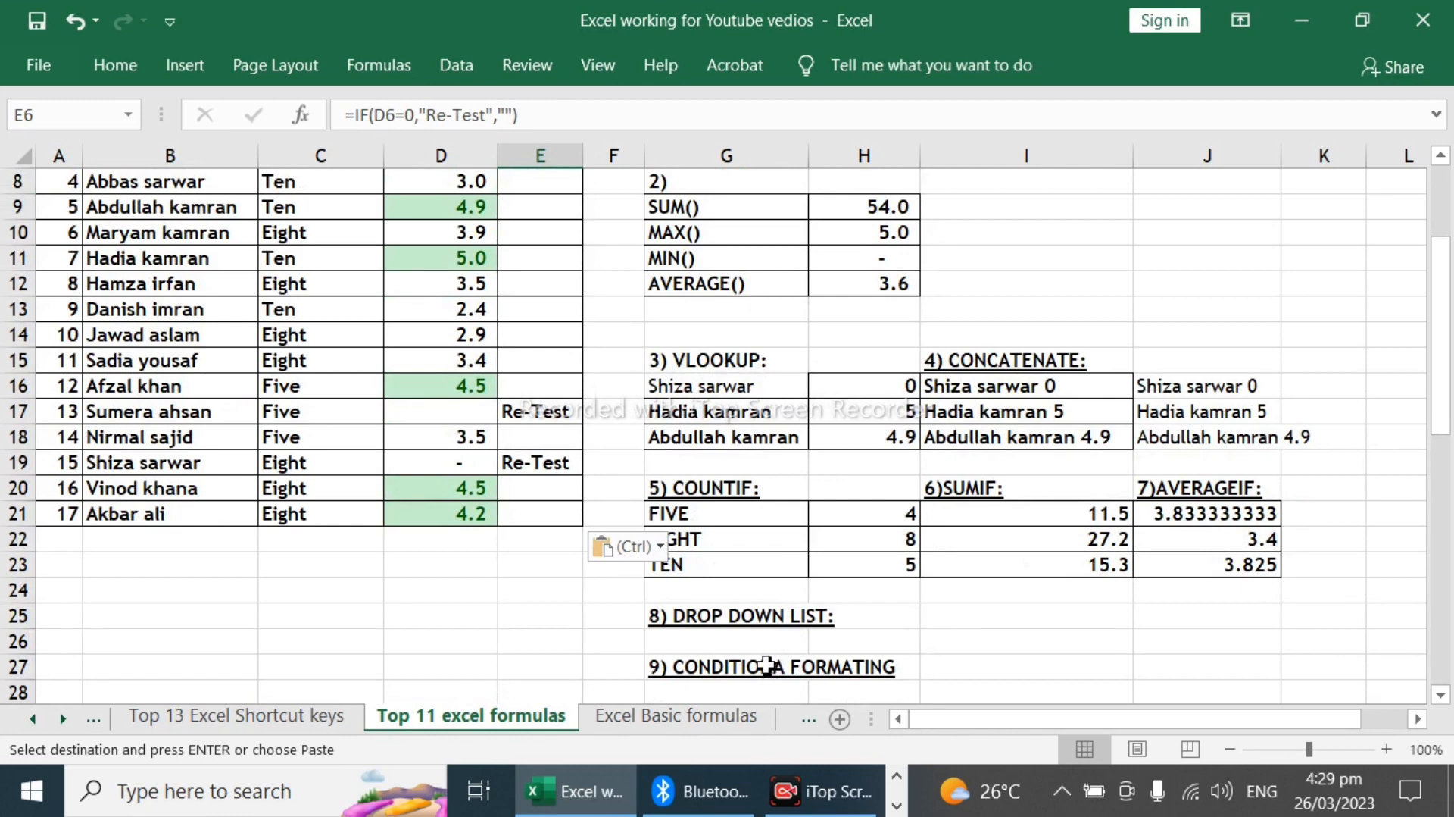
scroll(768, 665, "down", 2)
scroll(193, 625, "up", 2)
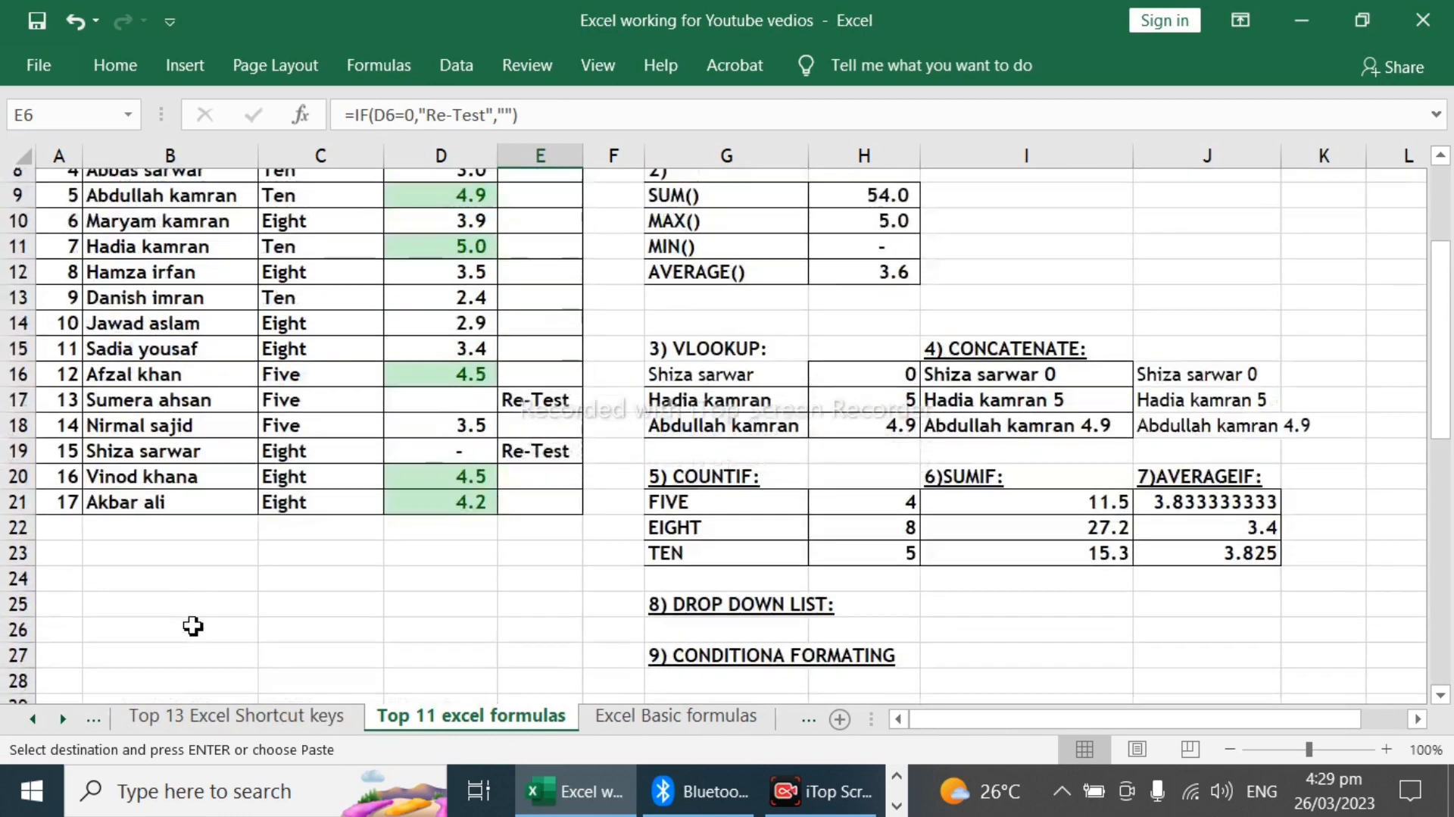
scroll(193, 626, "up", 2)
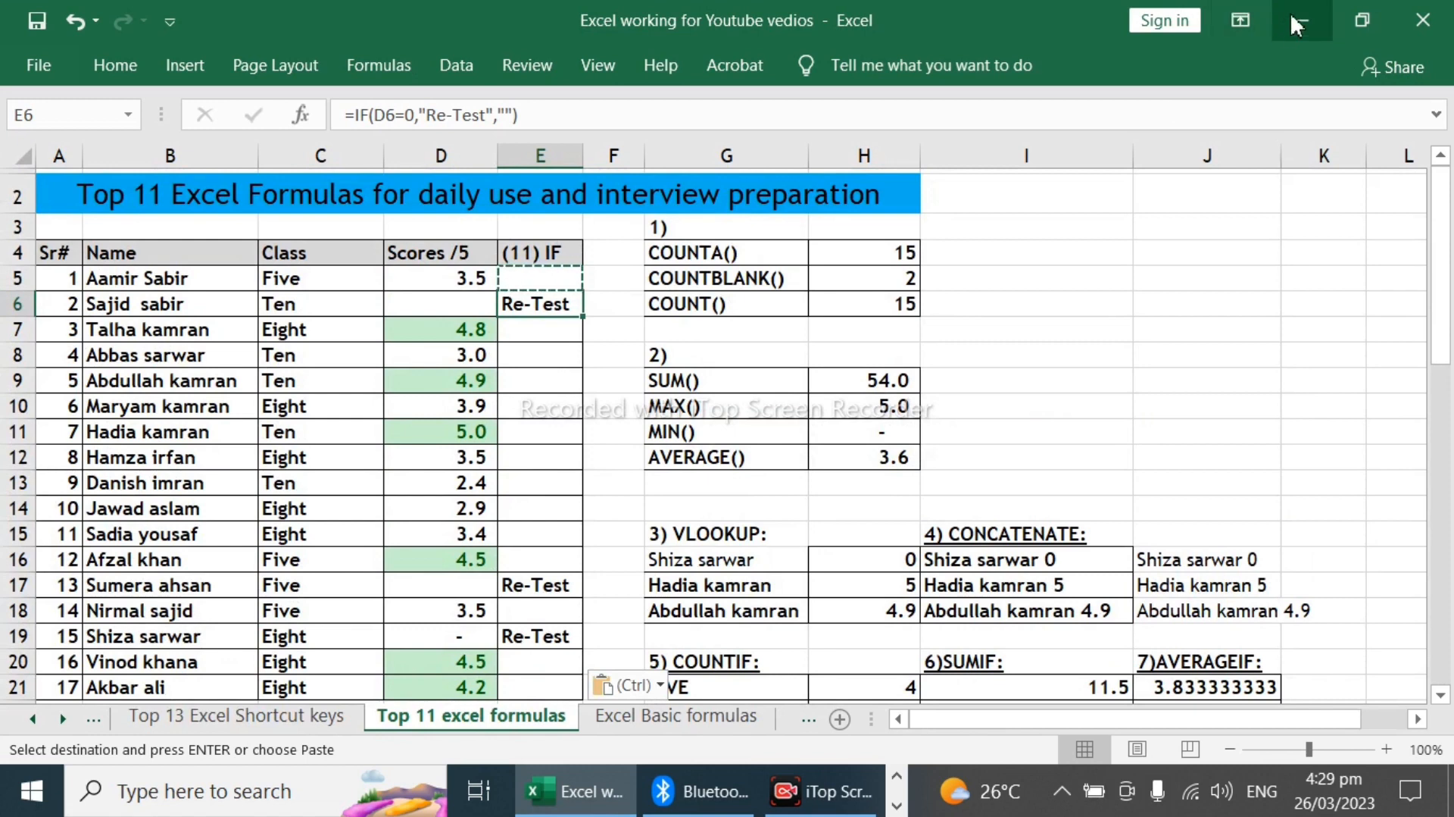
left_click(816, 799)
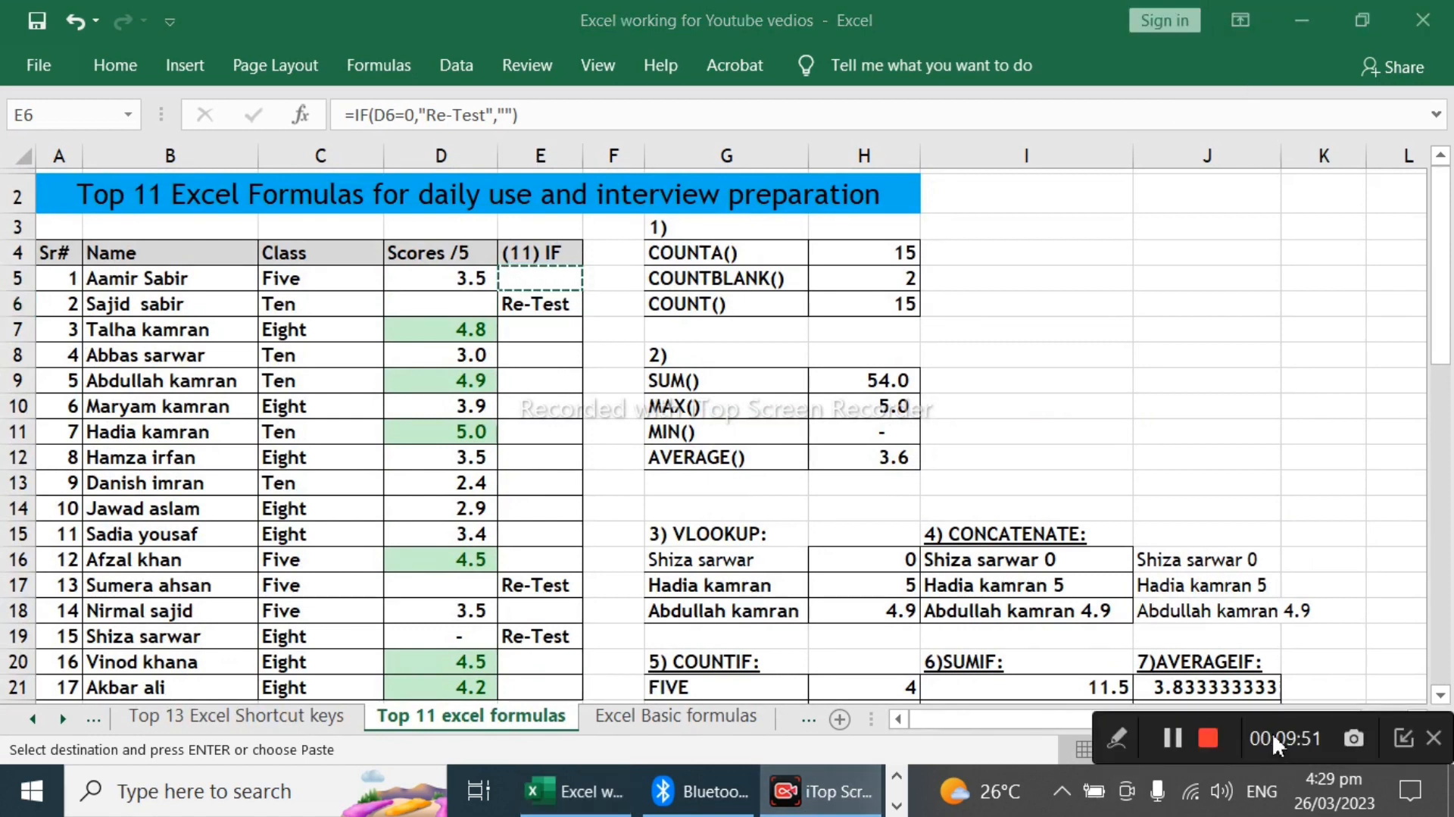